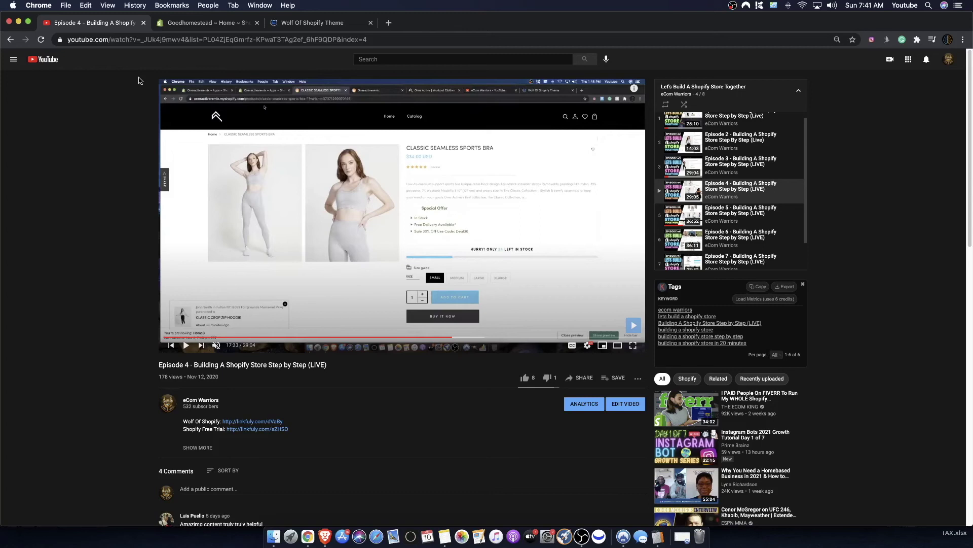
From the store admin's Online Store > Themes page, start customizing the live Wolf demo 5 theme
{"action": "key", "text": "ctrl+Tab"}
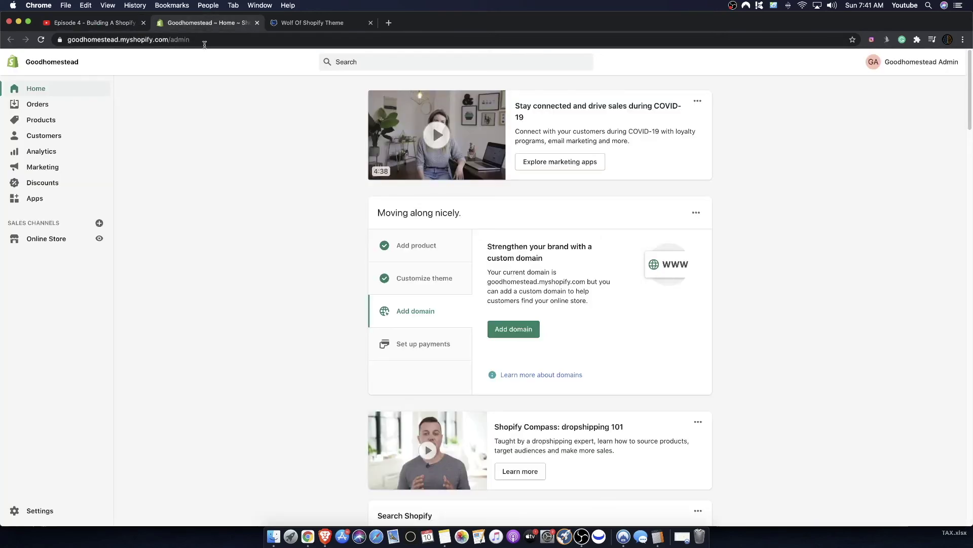
{"action": "left_click", "coordinate": [57, 243]}
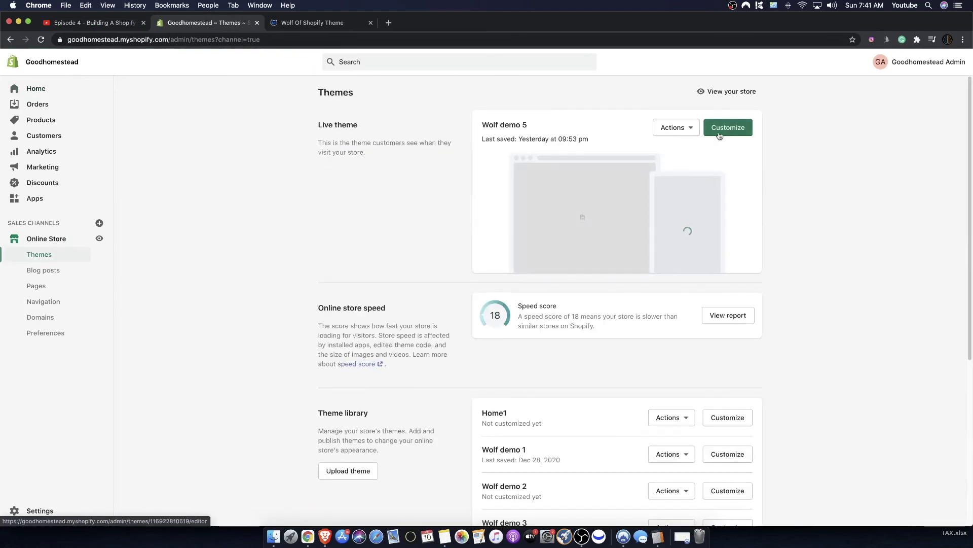
{"action": "left_click", "coordinate": [724, 130]}
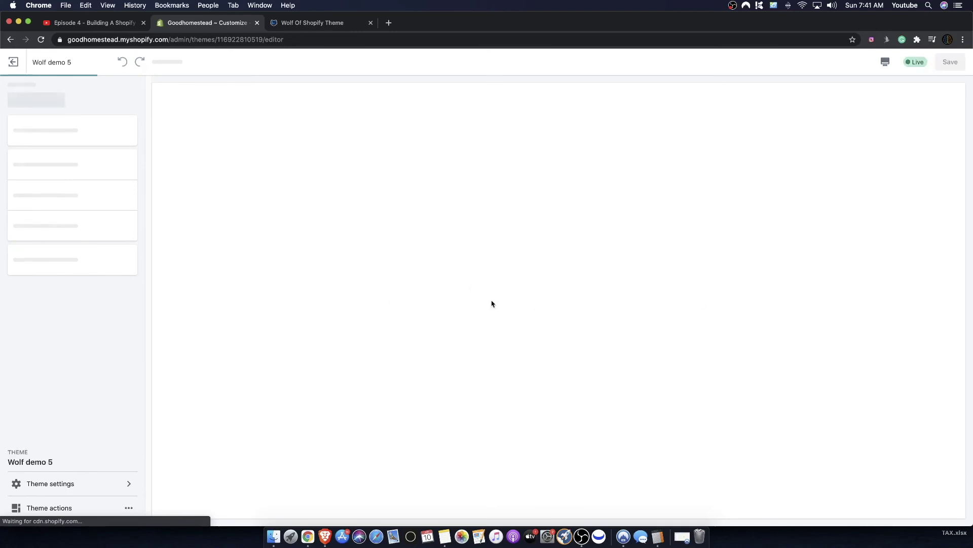
{"action": "left_click", "coordinate": [120, 21]}
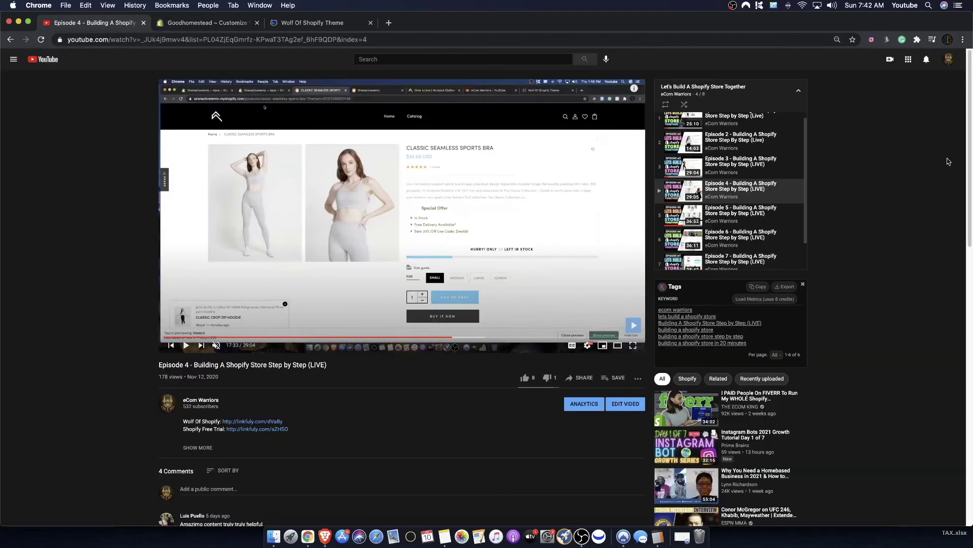
{"action": "triple_click", "coordinate": [671, 86]}
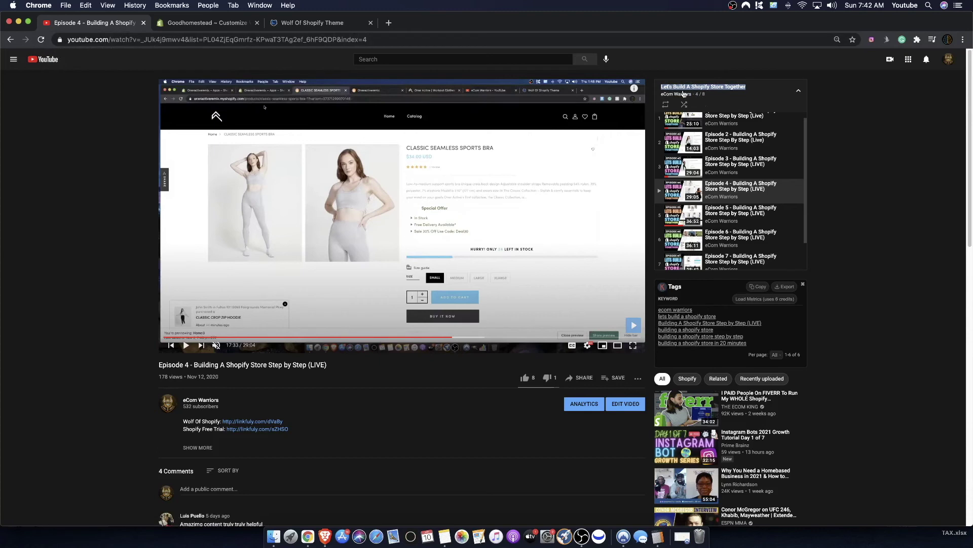
{"action": "scroll", "coordinate": [746, 208], "scroll_direction": "up", "scroll_amount": 2}
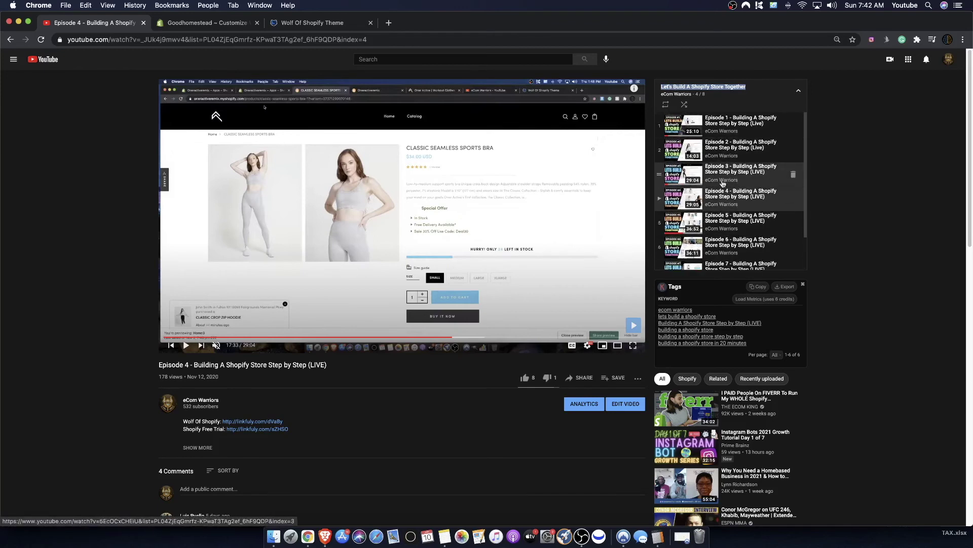
{"action": "scroll", "coordinate": [725, 233], "scroll_direction": "down", "scroll_amount": 2}
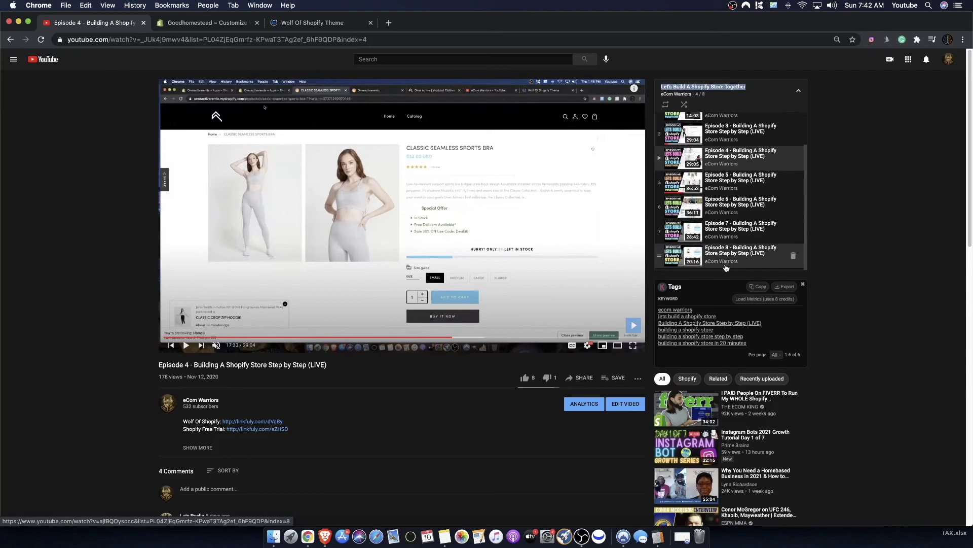
{"action": "scroll", "coordinate": [725, 264], "scroll_direction": "up", "scroll_amount": 2}
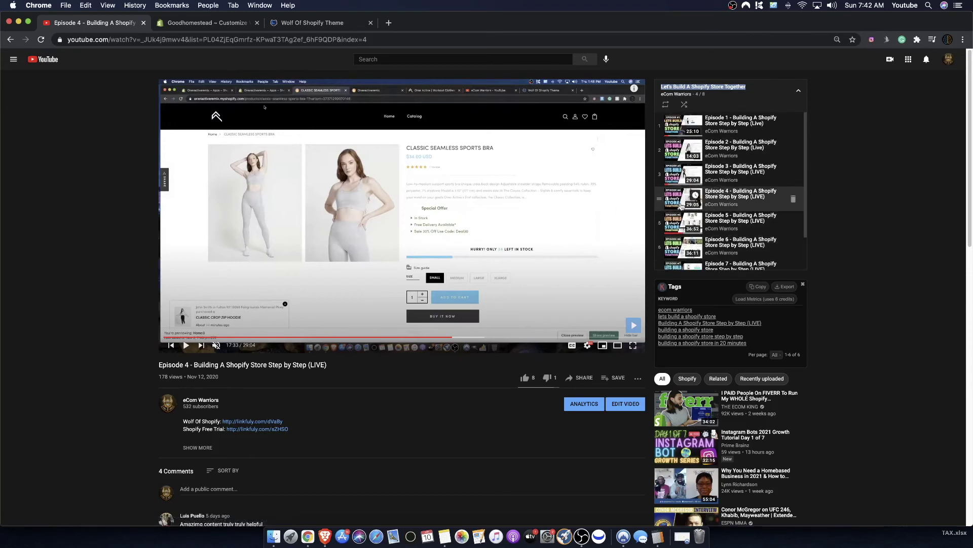
{"action": "scroll", "coordinate": [499, 229], "scroll_direction": "down", "scroll_amount": 1}
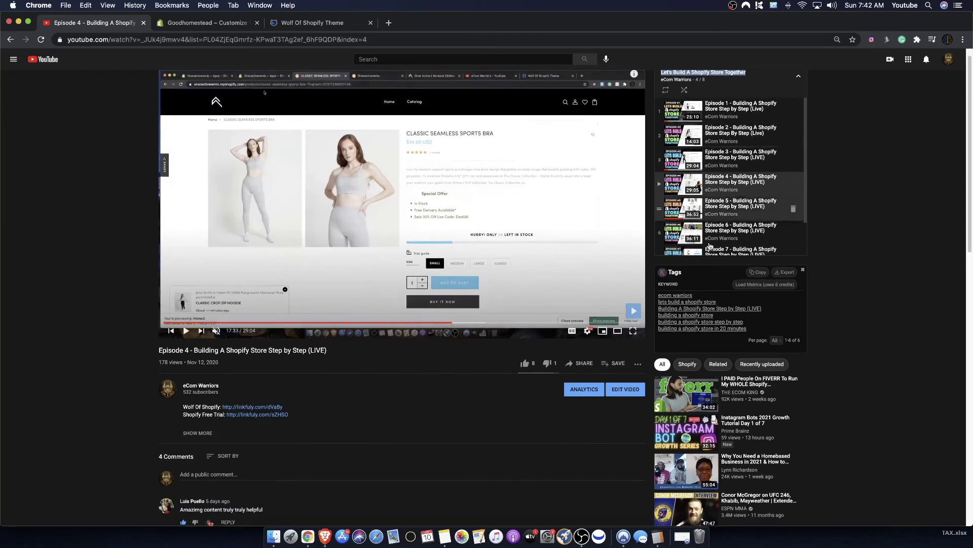
{"action": "scroll", "coordinate": [509, 150], "scroll_direction": "up", "scroll_amount": 1}
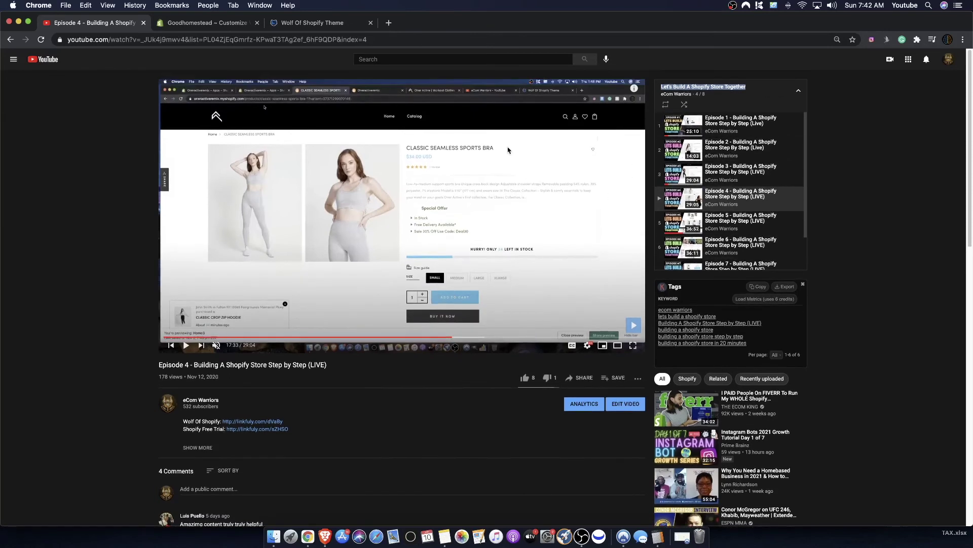
{"action": "left_click", "coordinate": [190, 22]}
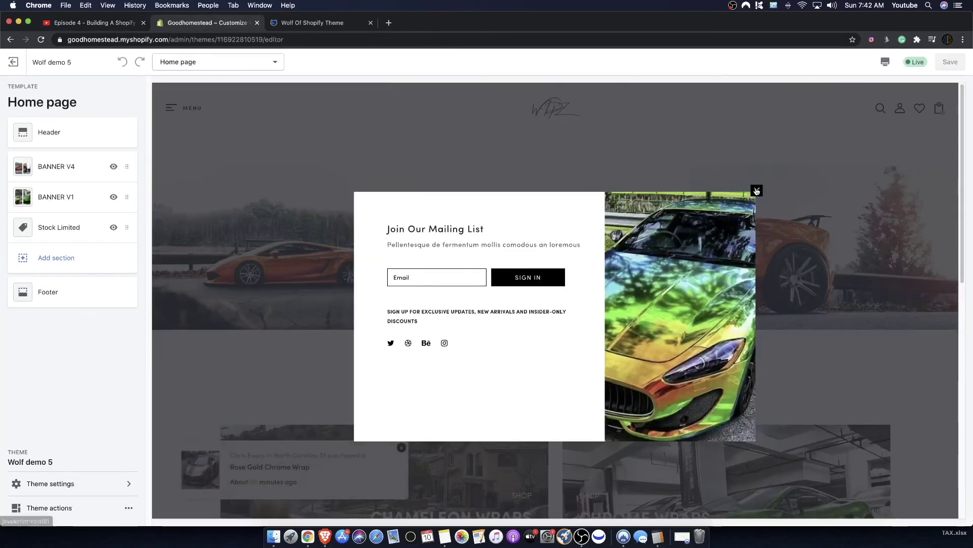
Close the mailing-list popup and look over the home page preview
{"action": "left_click", "coordinate": [757, 191]}
{"action": "scroll", "coordinate": [315, 327], "scroll_direction": "down", "scroll_amount": 10}
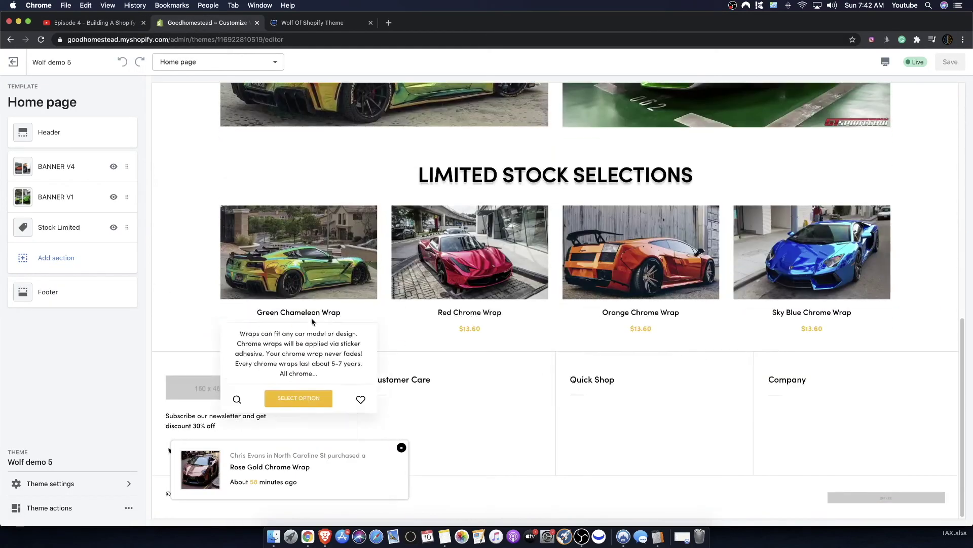
{"action": "scroll", "coordinate": [284, 284], "scroll_direction": "up", "scroll_amount": 6}
{"action": "scroll", "coordinate": [234, 191], "scroll_direction": "down", "scroll_amount": 5}
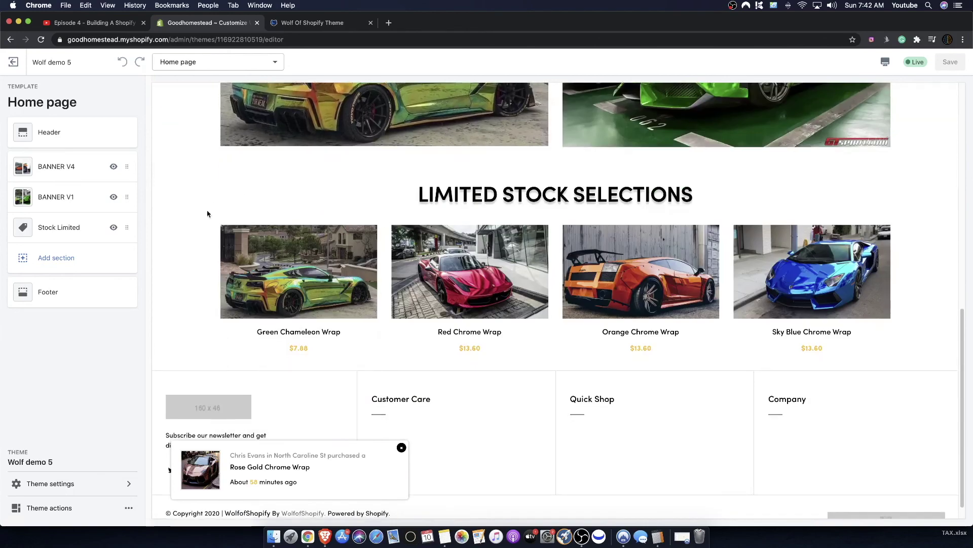
{"action": "scroll", "coordinate": [320, 196], "scroll_direction": "up", "scroll_amount": 8}
{"action": "scroll", "coordinate": [703, 340], "scroll_direction": "down", "scroll_amount": 5}
Browse the sections available to add, previewing BANNER V5 and BANNER V6
{"action": "left_click", "coordinate": [49, 256]}
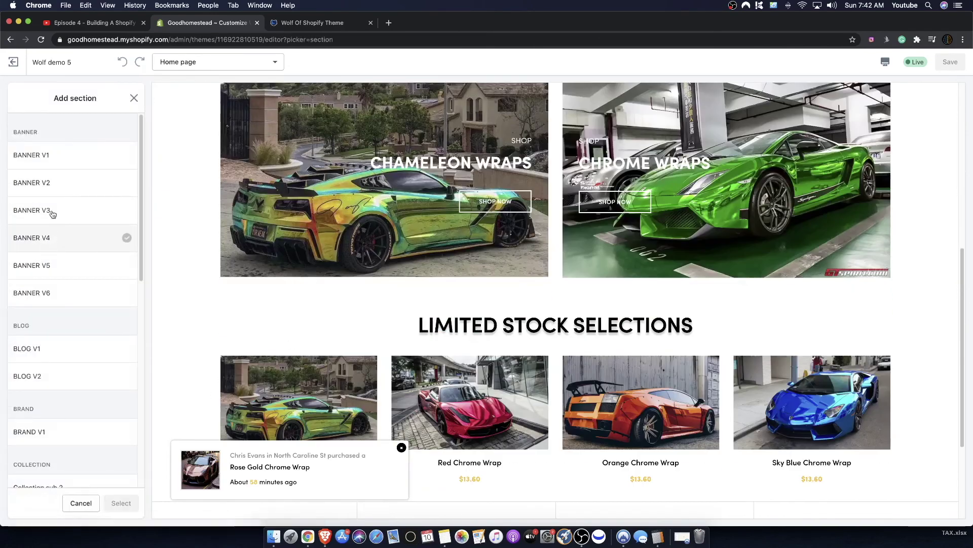
{"action": "scroll", "coordinate": [409, 321], "scroll_direction": "down", "scroll_amount": 2}
{"action": "scroll", "coordinate": [355, 304], "scroll_direction": "up", "scroll_amount": 5}
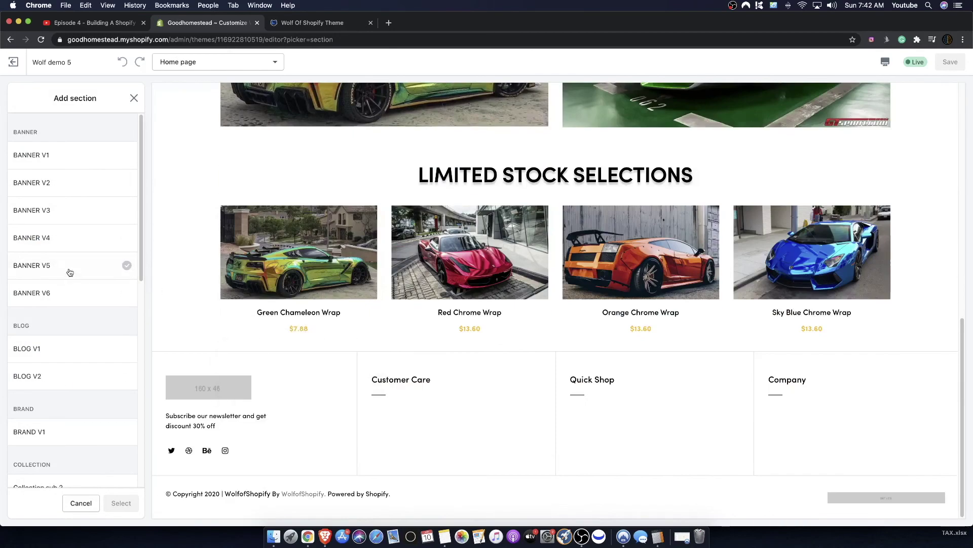
{"action": "left_click", "coordinate": [74, 294]}
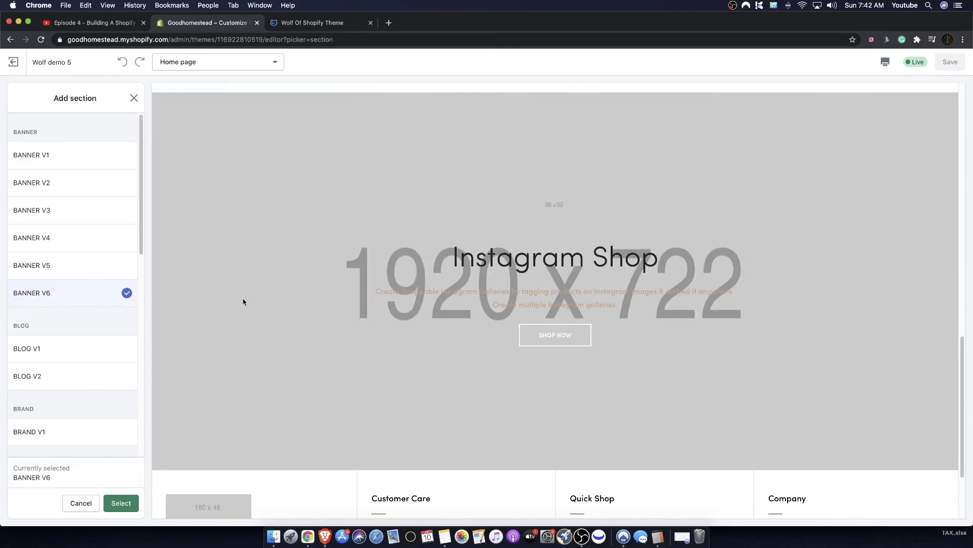
{"action": "left_click", "coordinate": [59, 261]}
{"action": "scroll", "coordinate": [435, 263], "scroll_direction": "down", "scroll_amount": 3}
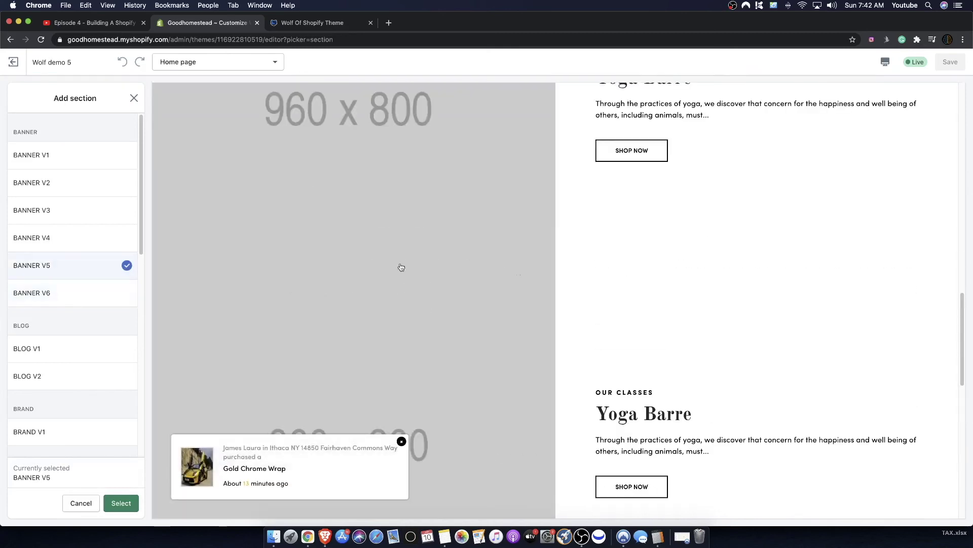
{"action": "left_click", "coordinate": [83, 294]}
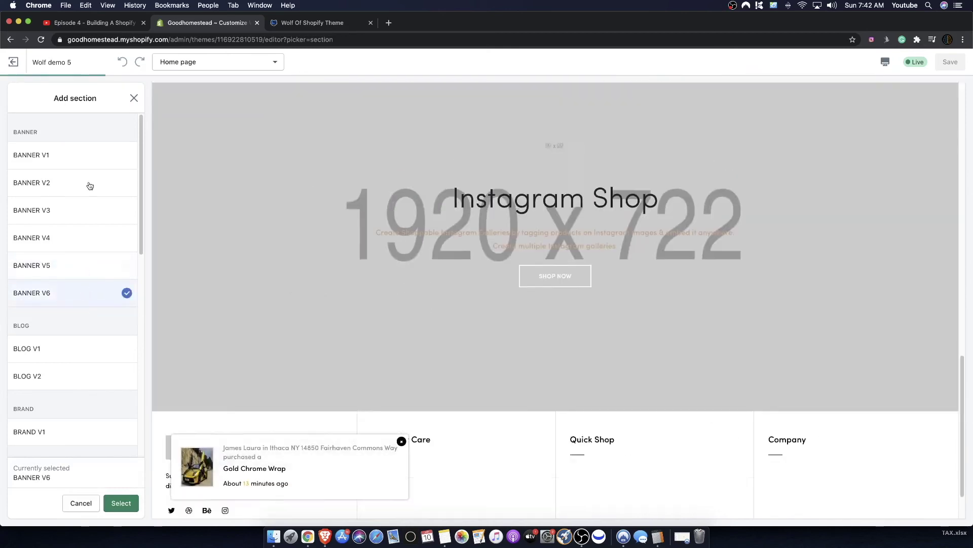
Compare BLOG V1 with BLOG V2, then add BLOG V2 with its From Our Blog heading
{"action": "left_click", "coordinate": [35, 348]}
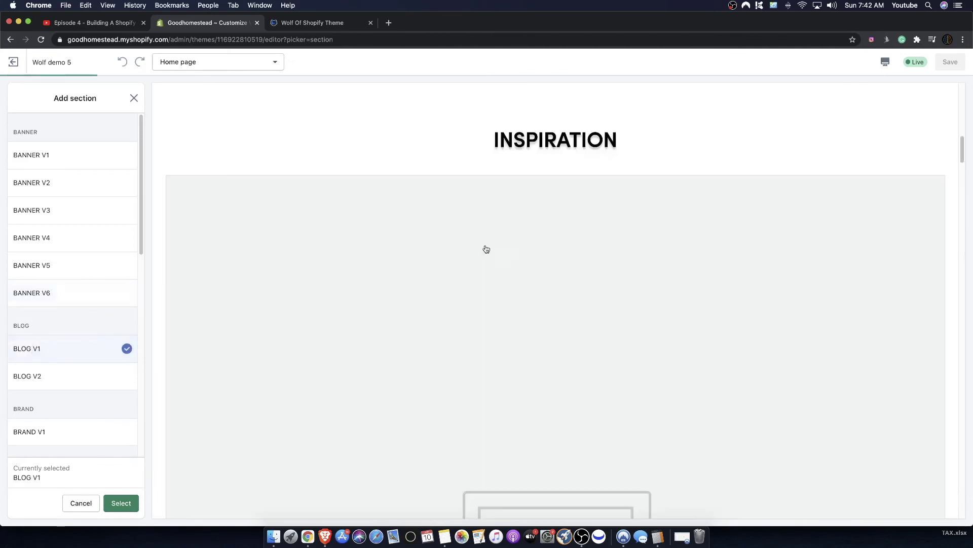
{"action": "scroll", "coordinate": [311, 285], "scroll_direction": "down", "scroll_amount": 5}
{"action": "left_click", "coordinate": [41, 374]}
{"action": "left_click", "coordinate": [48, 351]}
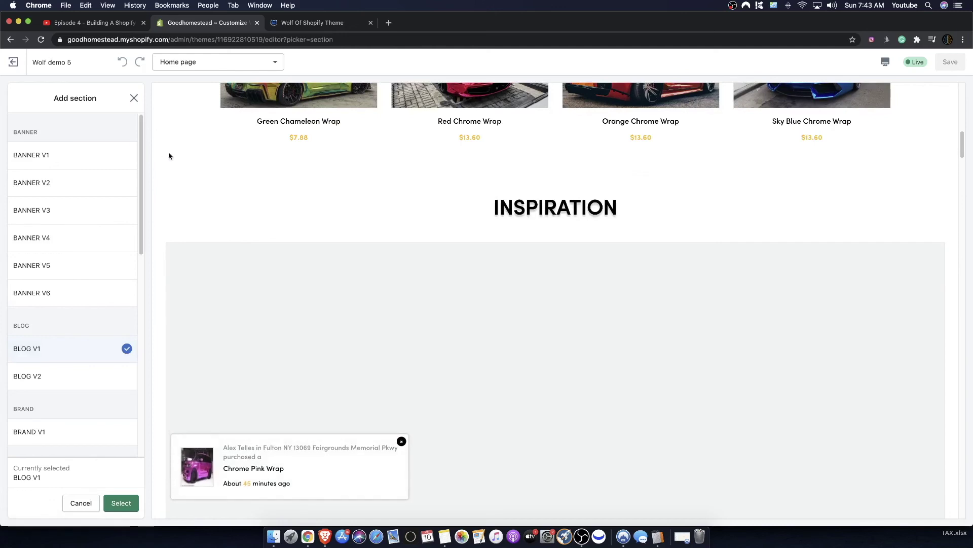
{"action": "left_click", "coordinate": [81, 371]}
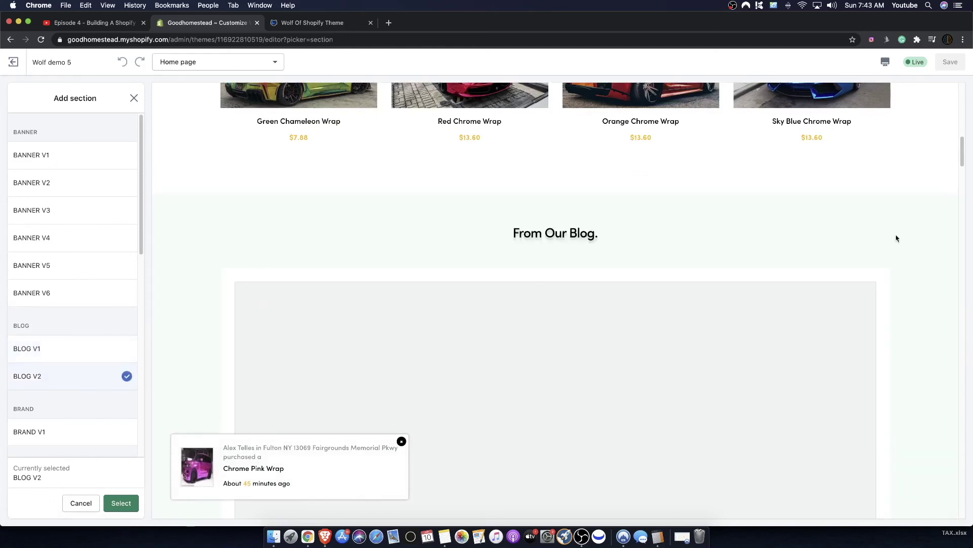
{"action": "scroll", "coordinate": [823, 240], "scroll_direction": "down", "scroll_amount": 15}
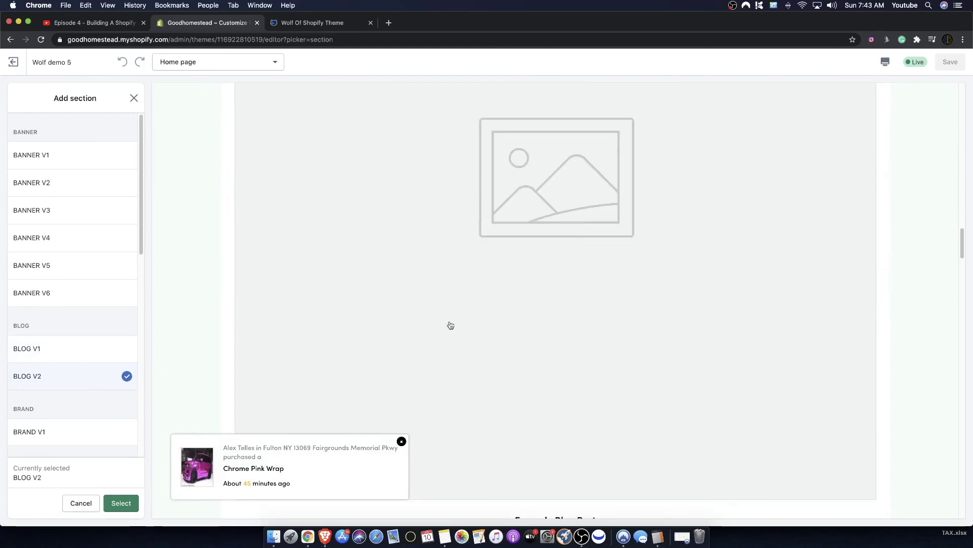
{"action": "left_click", "coordinate": [130, 504]}
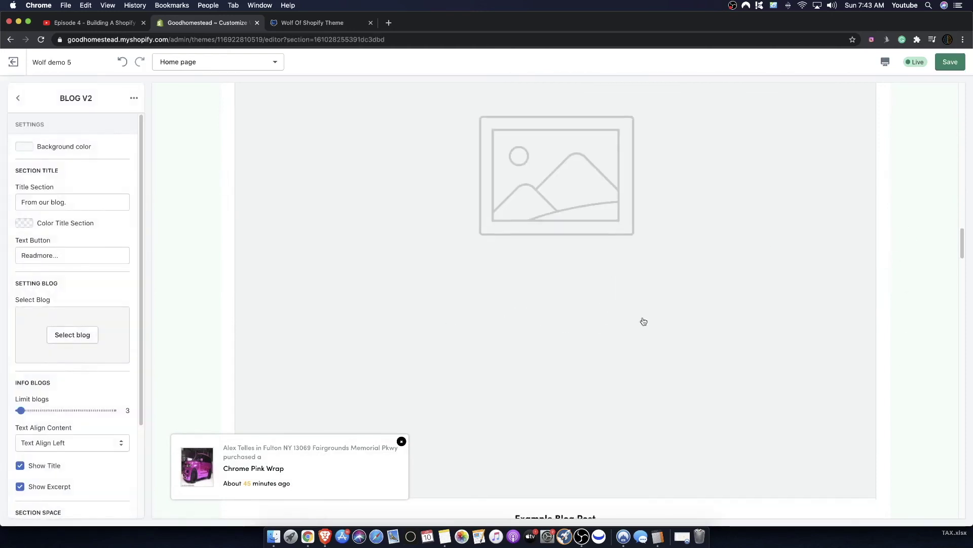
Open and close the BLOG V2 background colour picker without changing the colour
{"action": "left_click", "coordinate": [24, 147]}
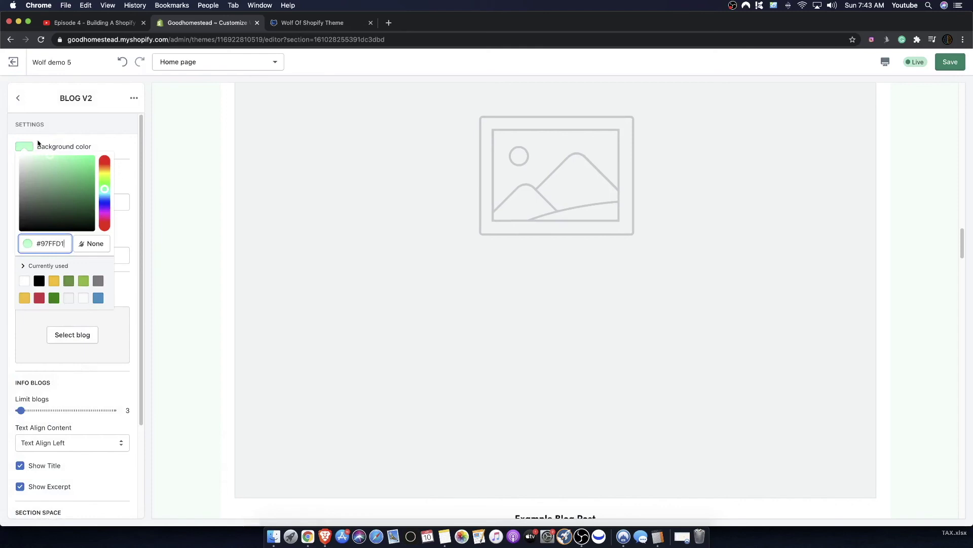
{"action": "left_click", "coordinate": [12, 154]}
{"action": "left_click", "coordinate": [17, 150]}
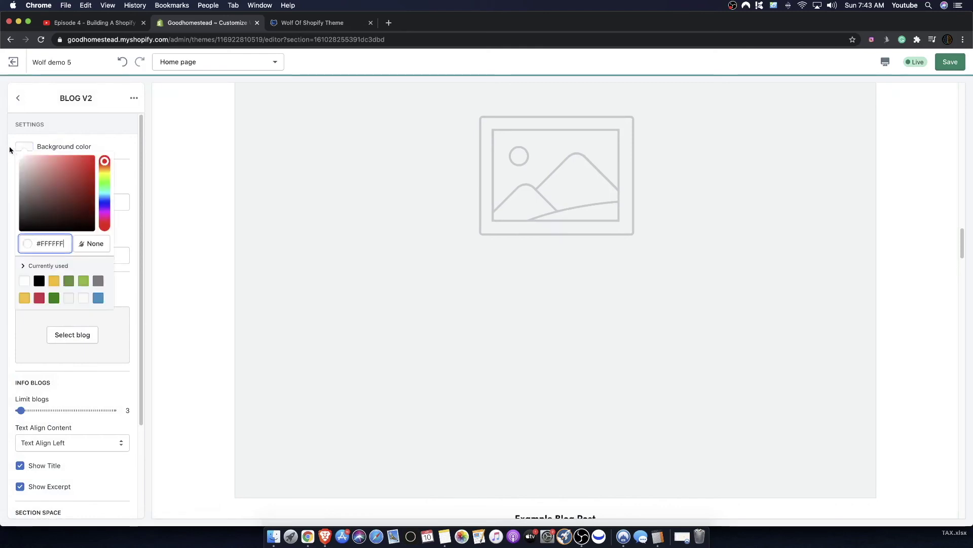
{"action": "left_click", "coordinate": [11, 148]}
{"action": "scroll", "coordinate": [319, 209], "scroll_direction": "down", "scroll_amount": 7}
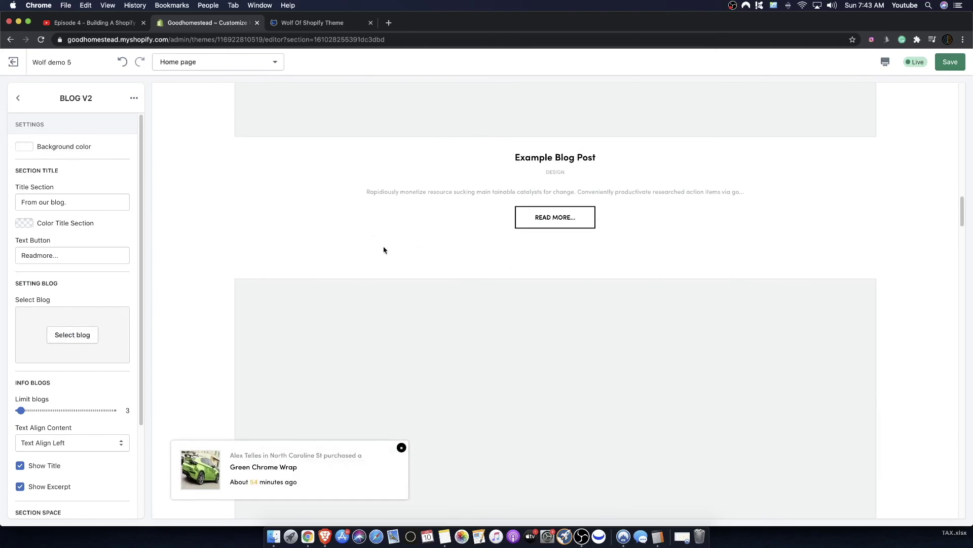
{"action": "scroll", "coordinate": [398, 242], "scroll_direction": "up", "scroll_amount": 3}
Hide BLOG V2 from the home page via its eye icon, toggling visibility back and forth
{"action": "left_click", "coordinate": [18, 98]}
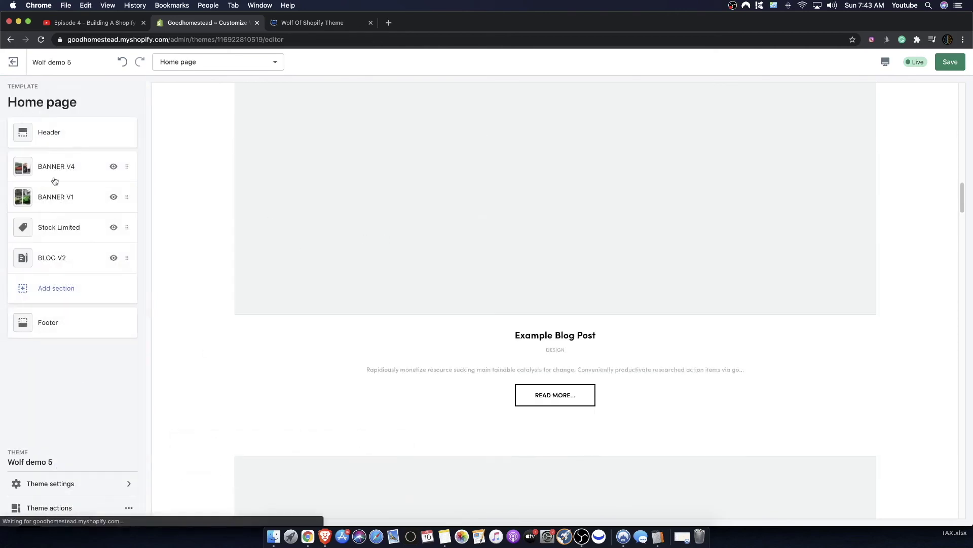
{"action": "scroll", "coordinate": [519, 190], "scroll_direction": "up", "scroll_amount": 15}
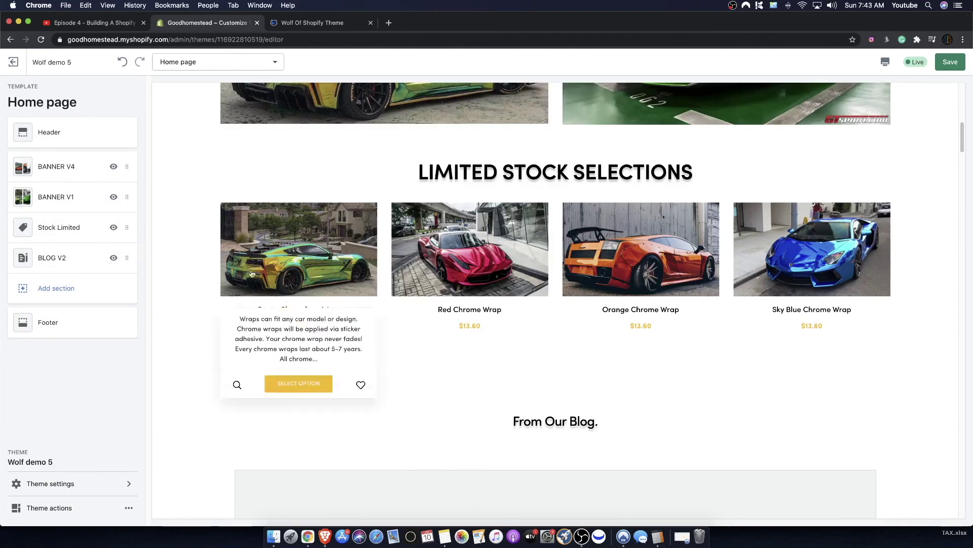
{"action": "scroll", "coordinate": [684, 465], "scroll_direction": "down", "scroll_amount": 5}
{"action": "scroll", "coordinate": [651, 181], "scroll_direction": "down", "scroll_amount": 14}
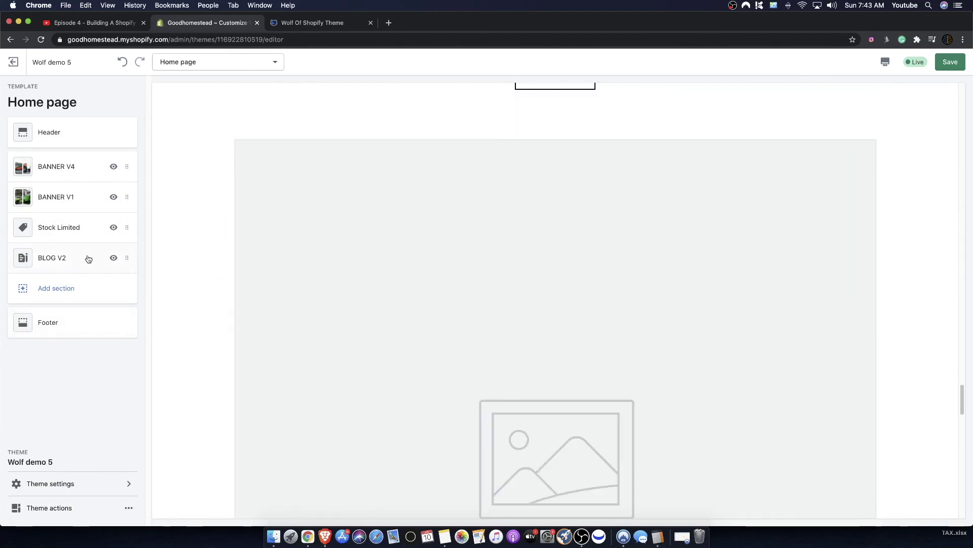
{"action": "left_click", "coordinate": [88, 259]}
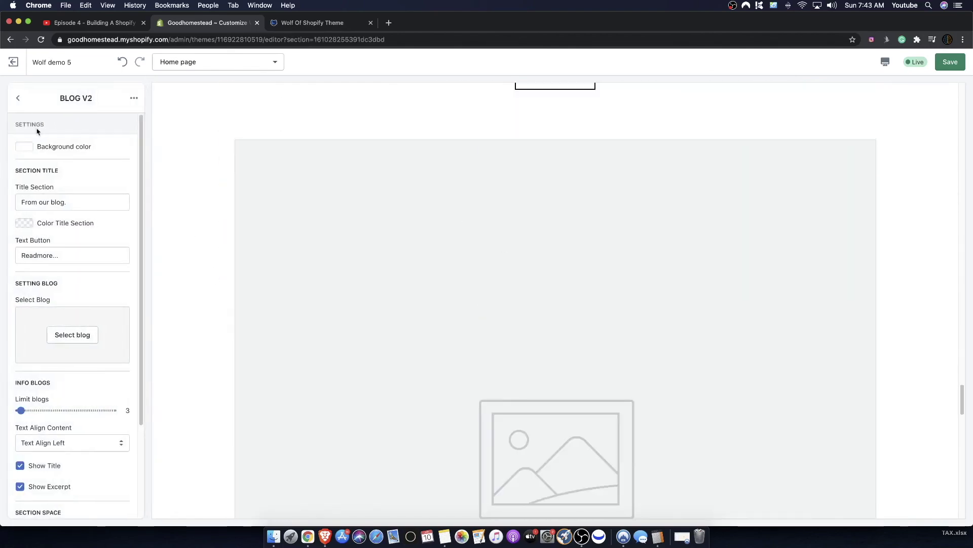
{"action": "left_click", "coordinate": [19, 98]}
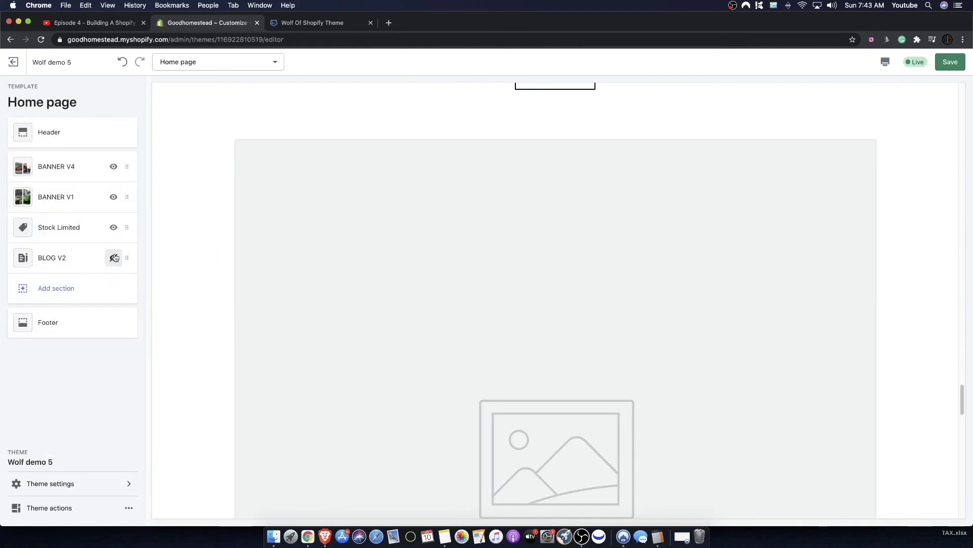
{"action": "left_click", "coordinate": [114, 257]}
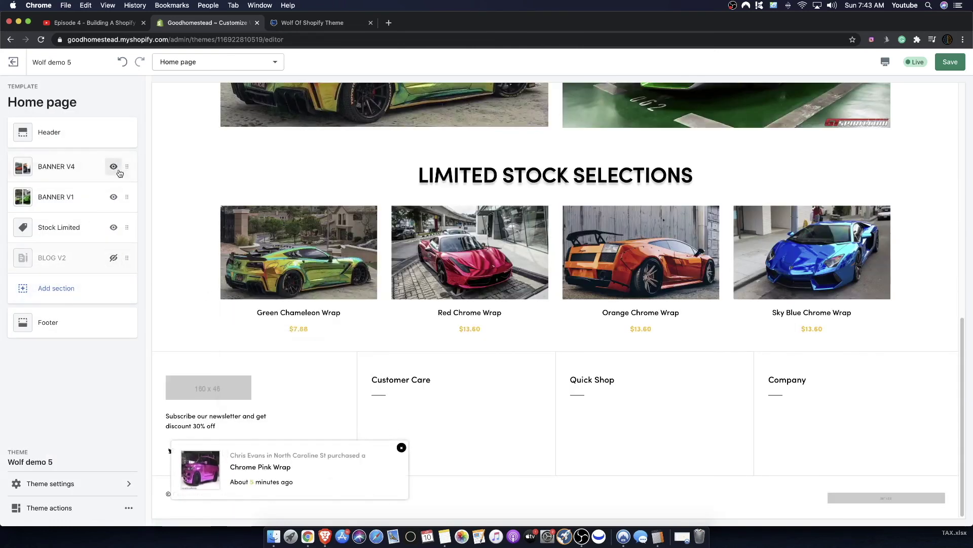
{"action": "left_click", "coordinate": [112, 259]}
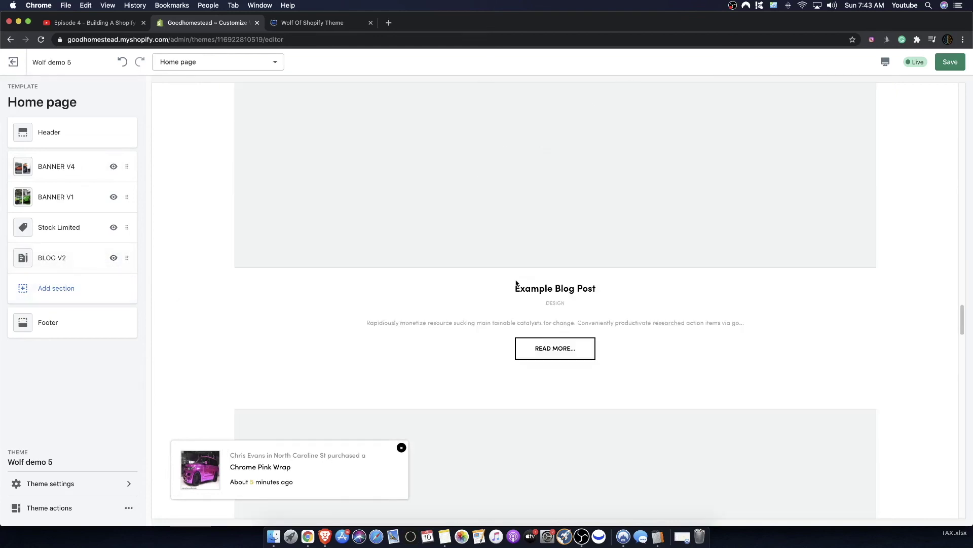
{"action": "left_click", "coordinate": [113, 258]}
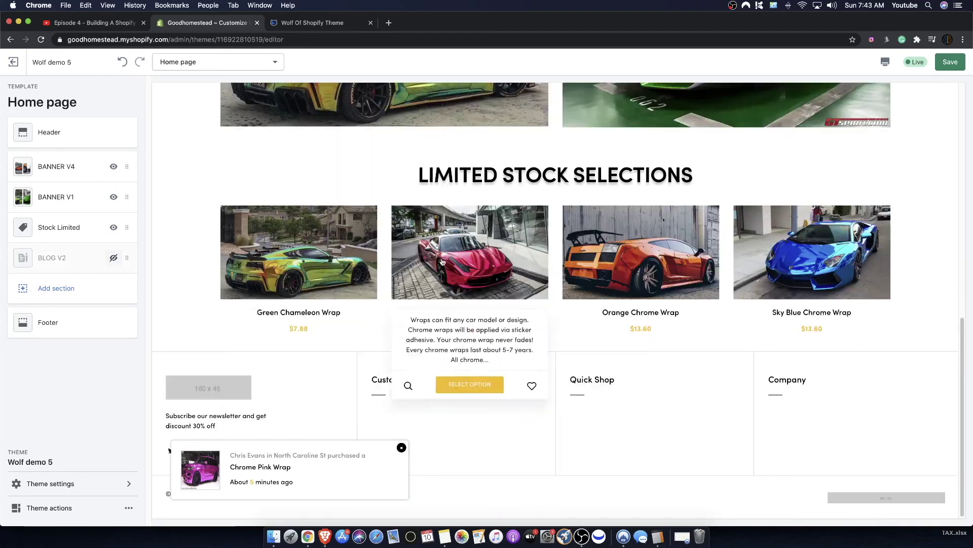
{"action": "left_click", "coordinate": [95, 292]}
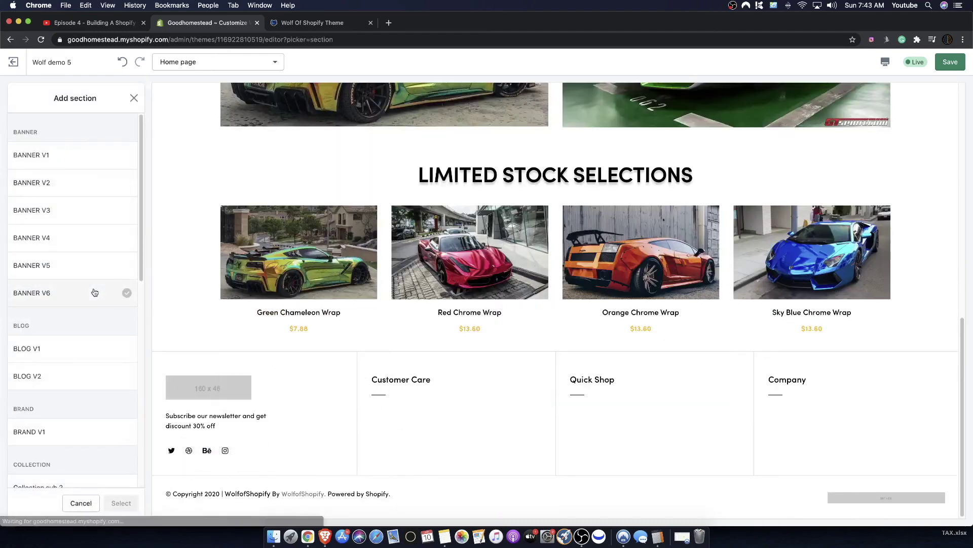
Add a BRAND V1 section to the home page and save the theme
{"action": "scroll", "coordinate": [74, 378], "scroll_direction": "down", "scroll_amount": 3}
{"action": "scroll", "coordinate": [75, 377], "scroll_direction": "down", "scroll_amount": 3}
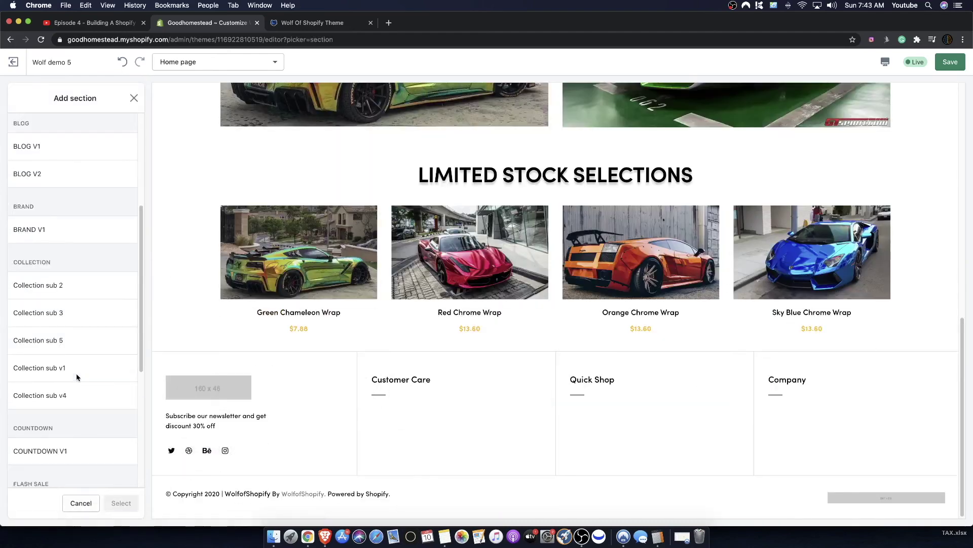
{"action": "left_click", "coordinate": [69, 227]}
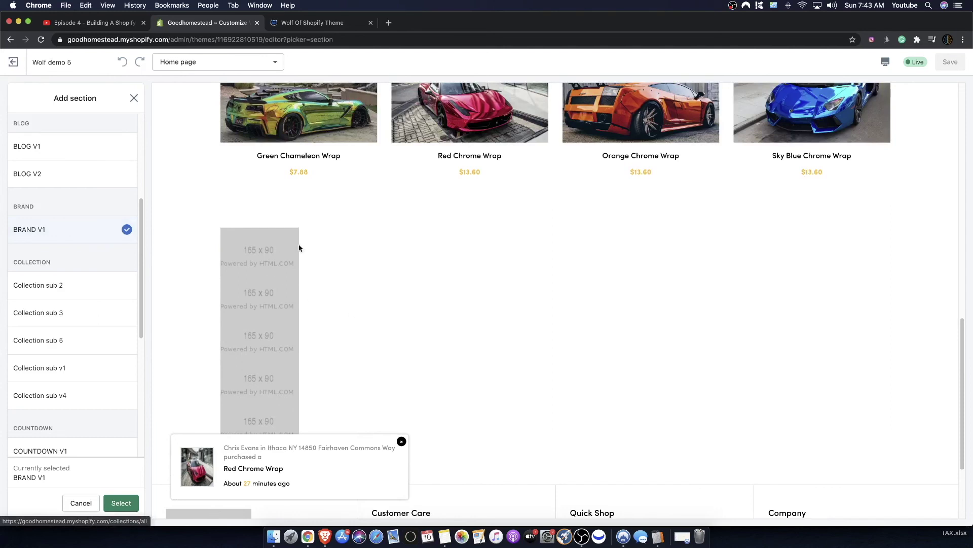
{"action": "left_click", "coordinate": [126, 502]}
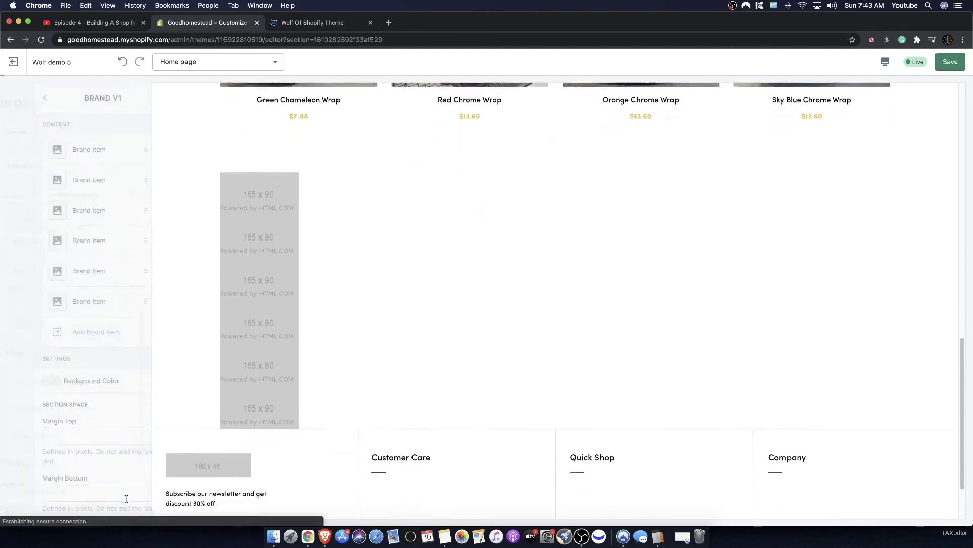
{"action": "left_click", "coordinate": [937, 67]}
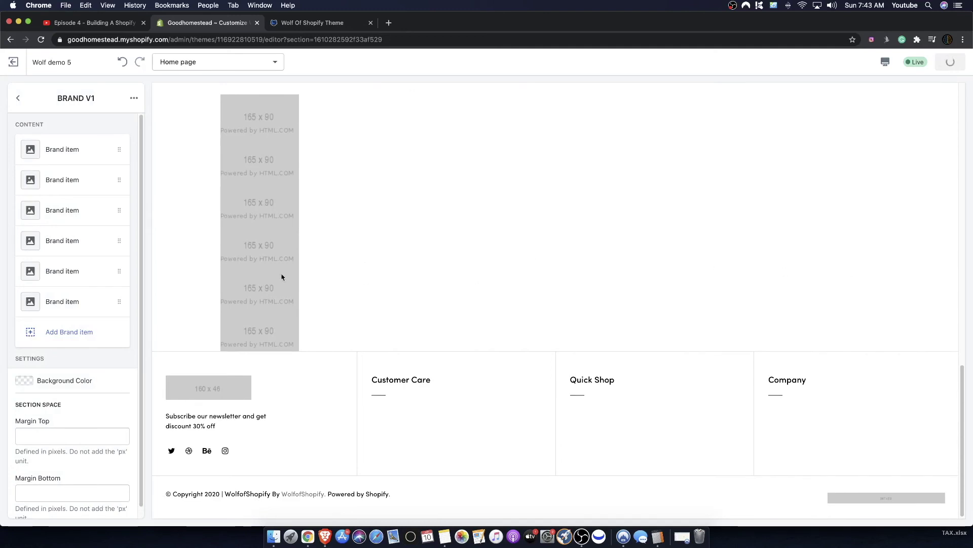
Set the BRAND V1 section's bottom margin to 60 px and save again
{"action": "scroll", "coordinate": [816, 327], "scroll_direction": "up", "scroll_amount": 4}
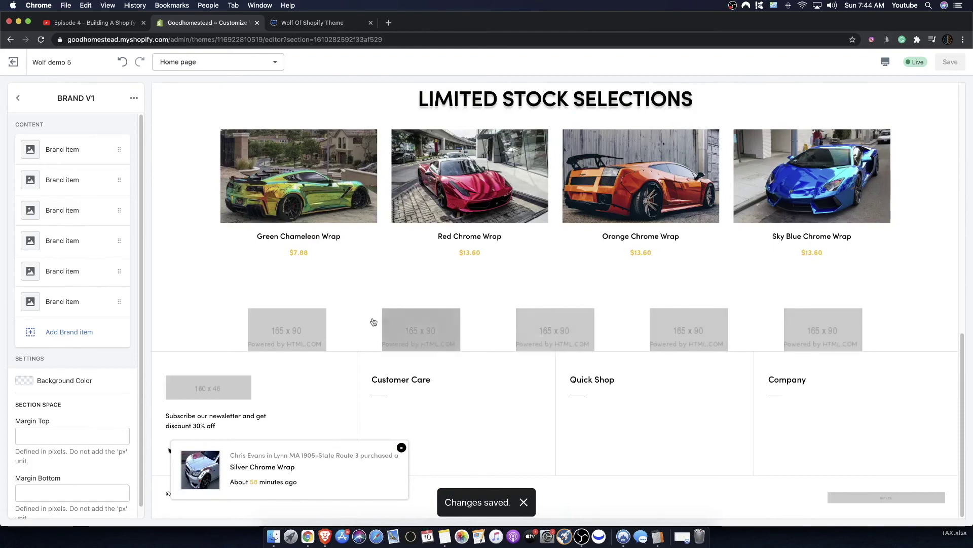
{"action": "scroll", "coordinate": [59, 437], "scroll_direction": "down", "scroll_amount": 1}
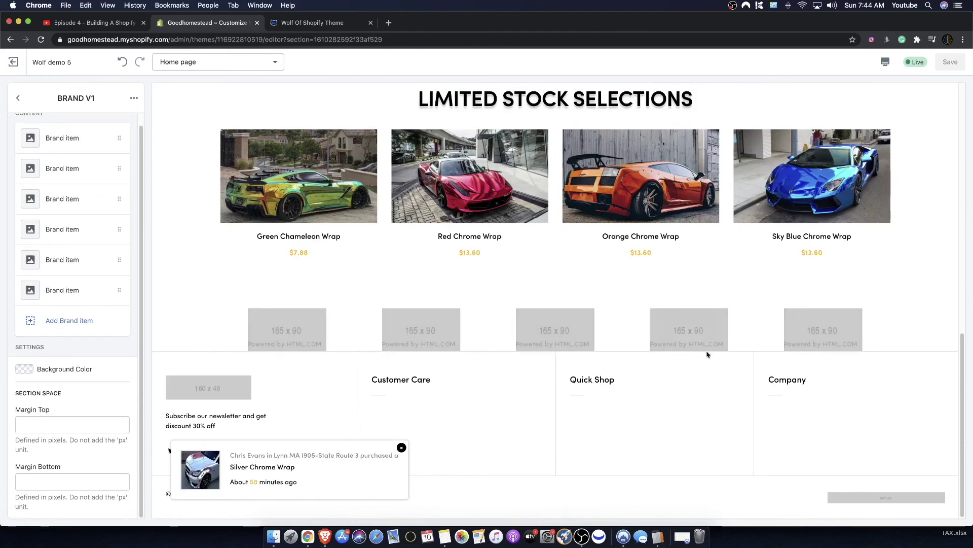
{"action": "left_click", "coordinate": [51, 474]}
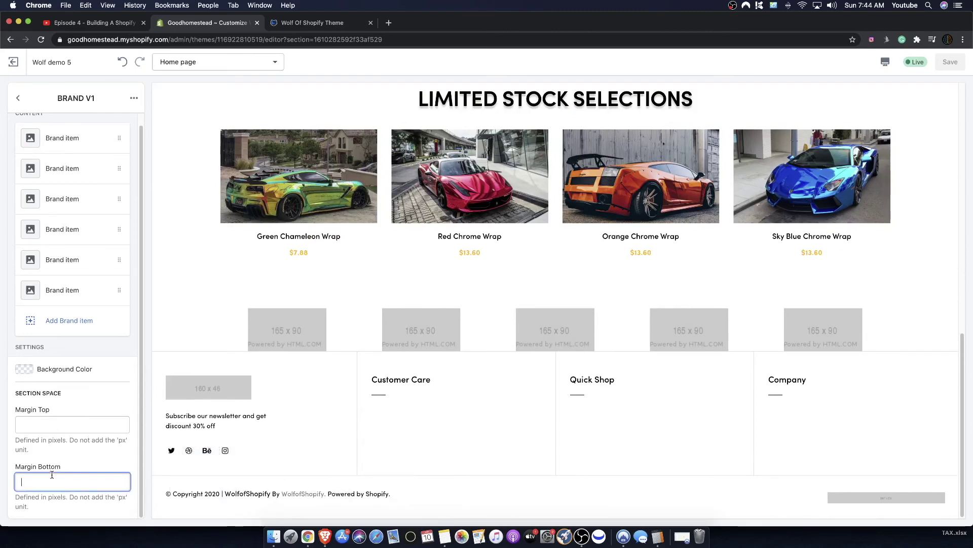
{"action": "type", "text": "60"}
{"action": "left_click", "coordinate": [84, 460]}
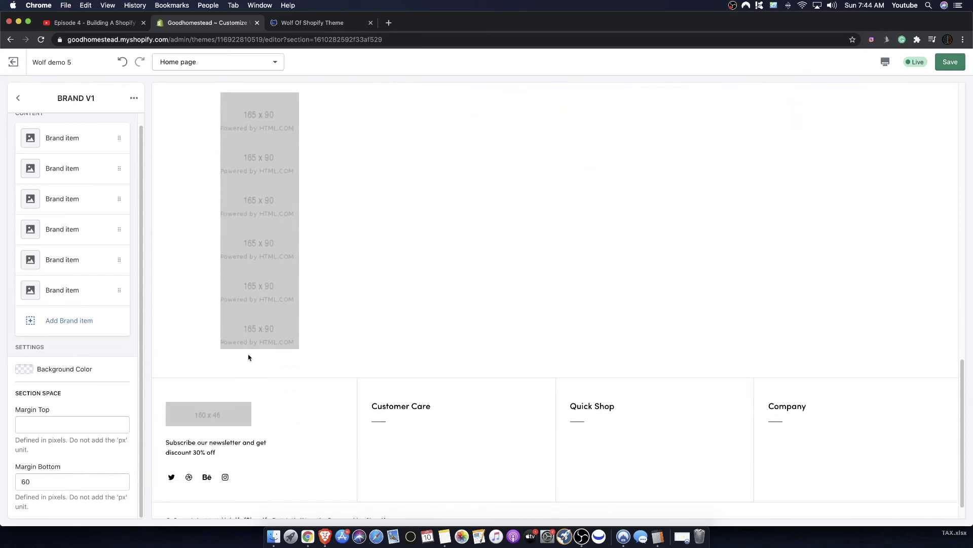
{"action": "left_click", "coordinate": [942, 62]}
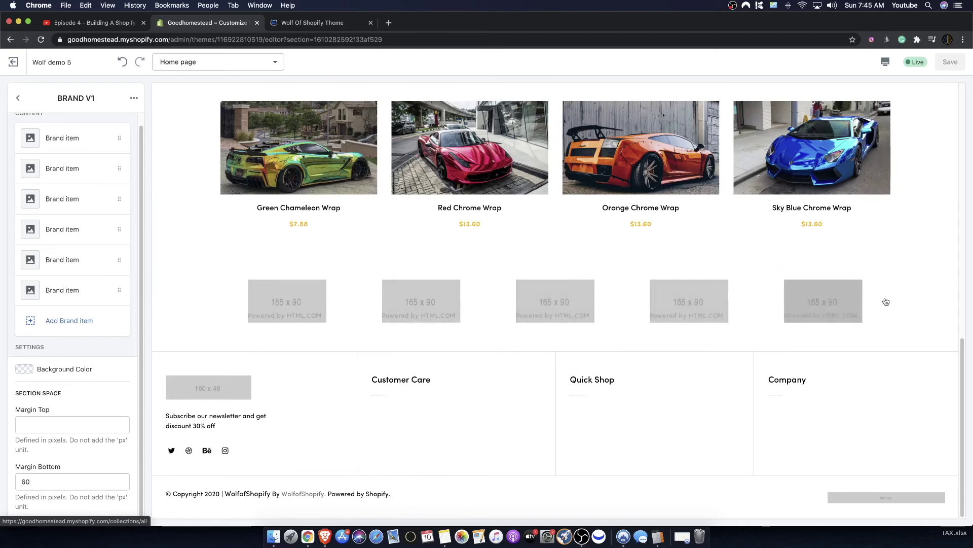
Look at a BRAND V1 brand item, then delete the BRAND V1 section with Remove section
{"action": "left_click", "coordinate": [70, 320]}
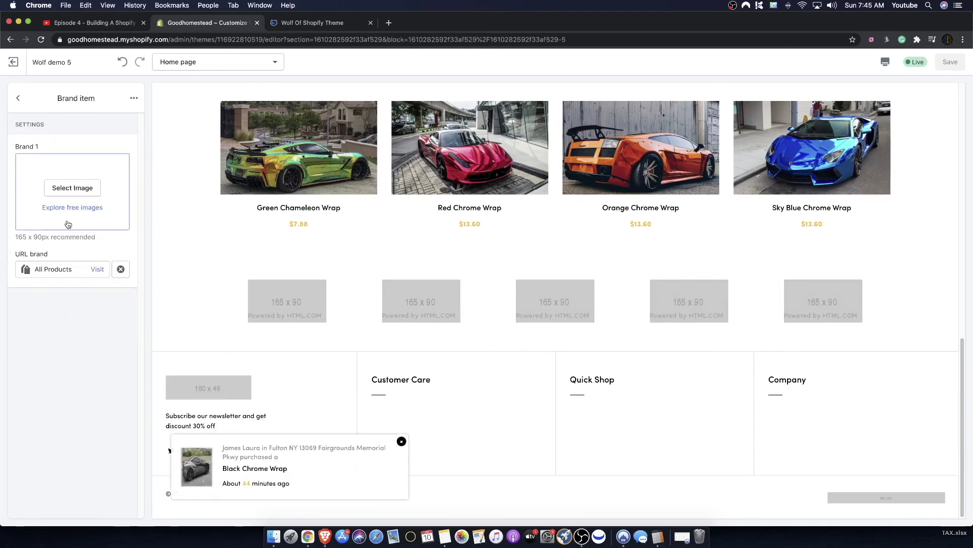
{"action": "left_click", "coordinate": [18, 98]}
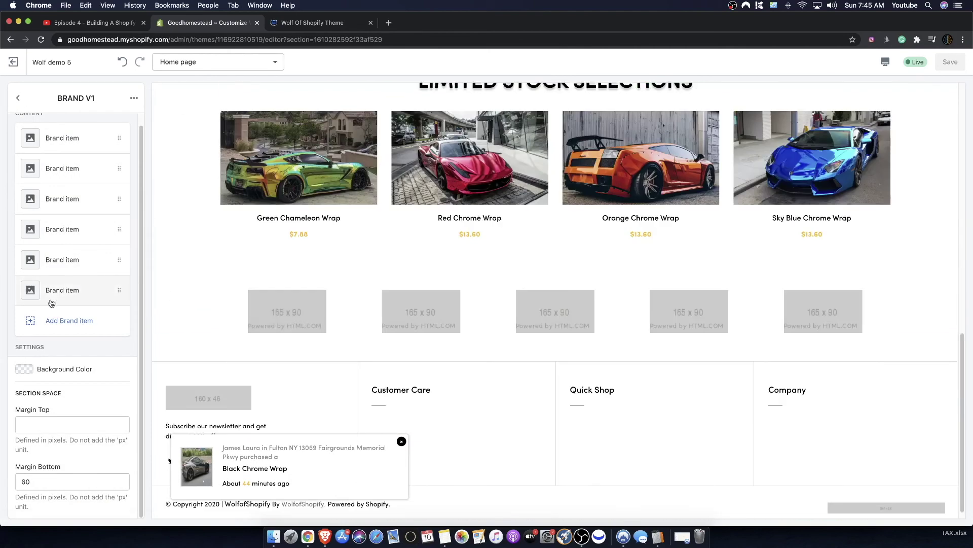
{"action": "left_click", "coordinate": [13, 100]}
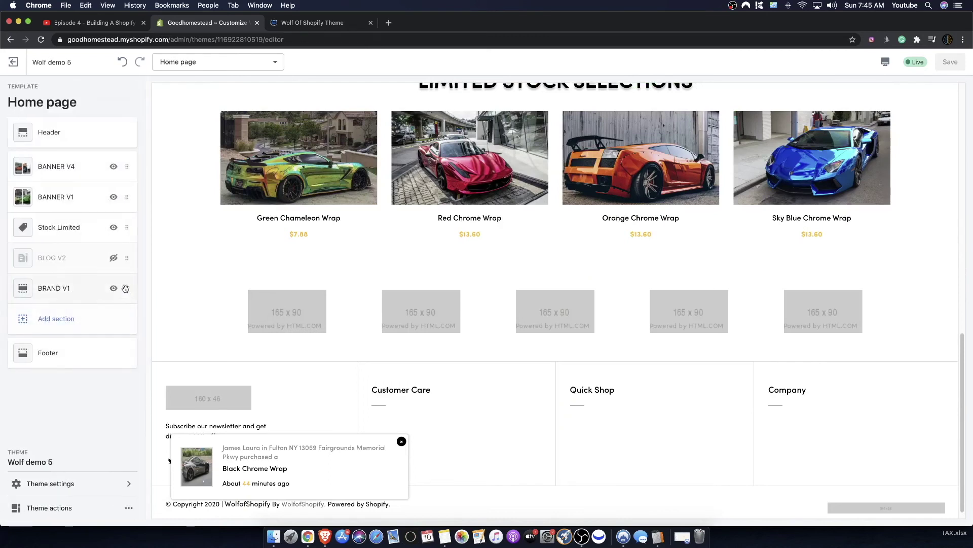
{"action": "left_click", "coordinate": [80, 288]}
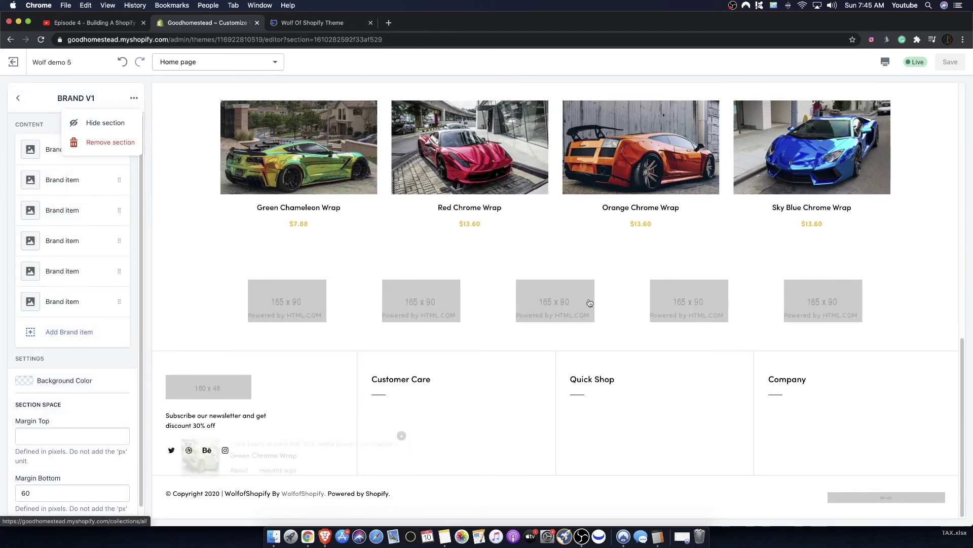
{"action": "left_click", "coordinate": [96, 143]}
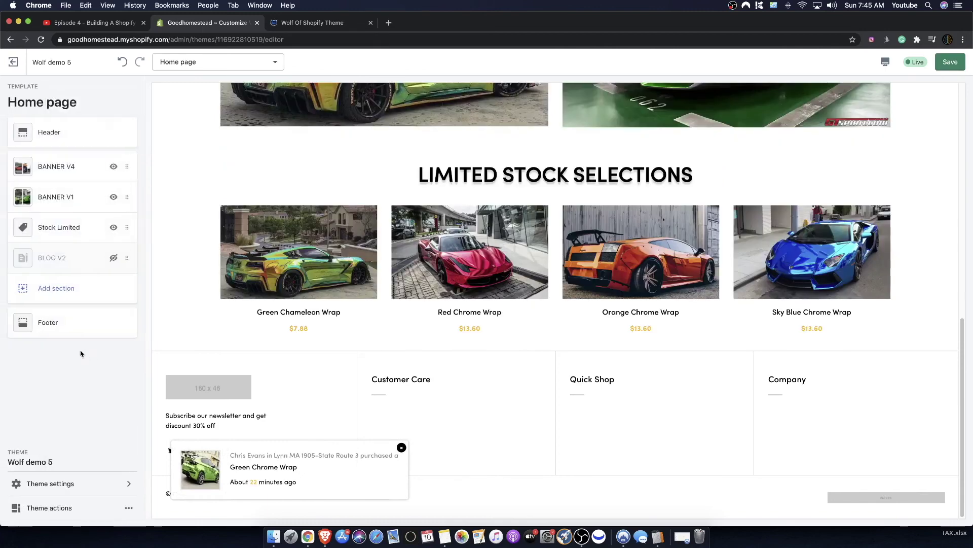
Insert a Collection sub 2 section from the COLLECTION group, showing a 1920 x 510 banner placeholder
{"action": "left_click", "coordinate": [56, 281]}
{"action": "scroll", "coordinate": [76, 406], "scroll_direction": "down", "scroll_amount": 10}
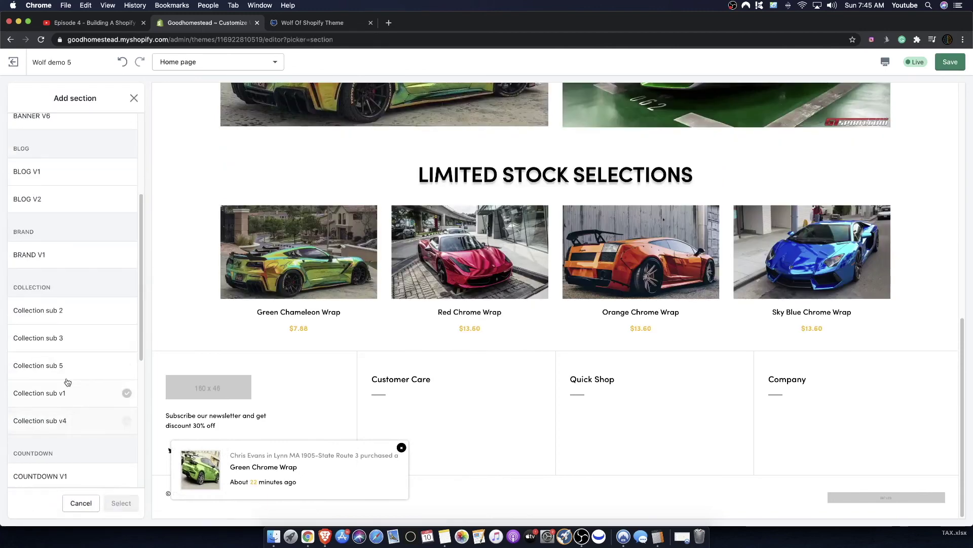
{"action": "scroll", "coordinate": [67, 385], "scroll_direction": "down", "scroll_amount": 3}
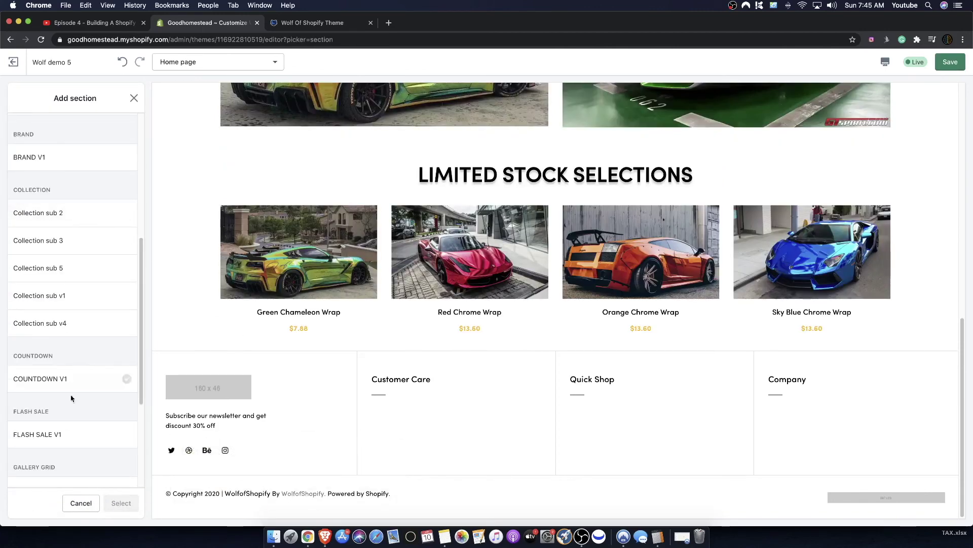
{"action": "mouse_move", "coordinate": [356, 320]}
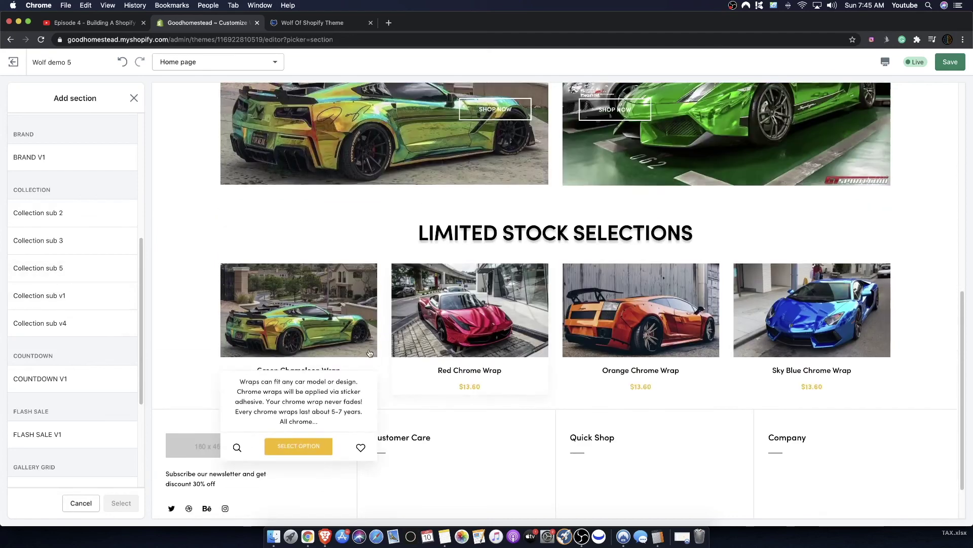
{"action": "left_click", "coordinate": [58, 221]}
{"action": "left_click", "coordinate": [120, 507]}
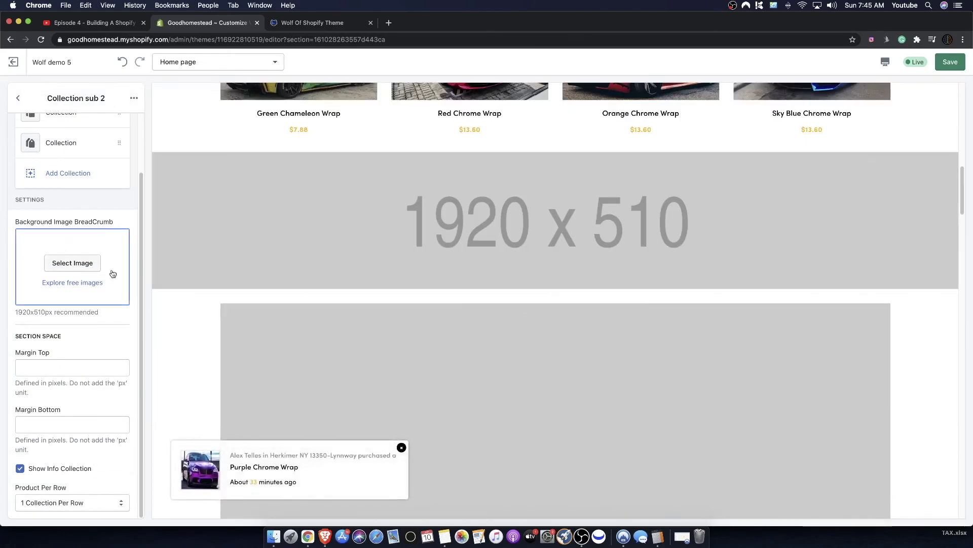
Change Collection sub 2's Product Per Row from 3 to 4 Collection Per Row
{"action": "scroll", "coordinate": [411, 289], "scroll_direction": "down", "scroll_amount": 10}
{"action": "scroll", "coordinate": [562, 309], "scroll_direction": "up", "scroll_amount": 5}
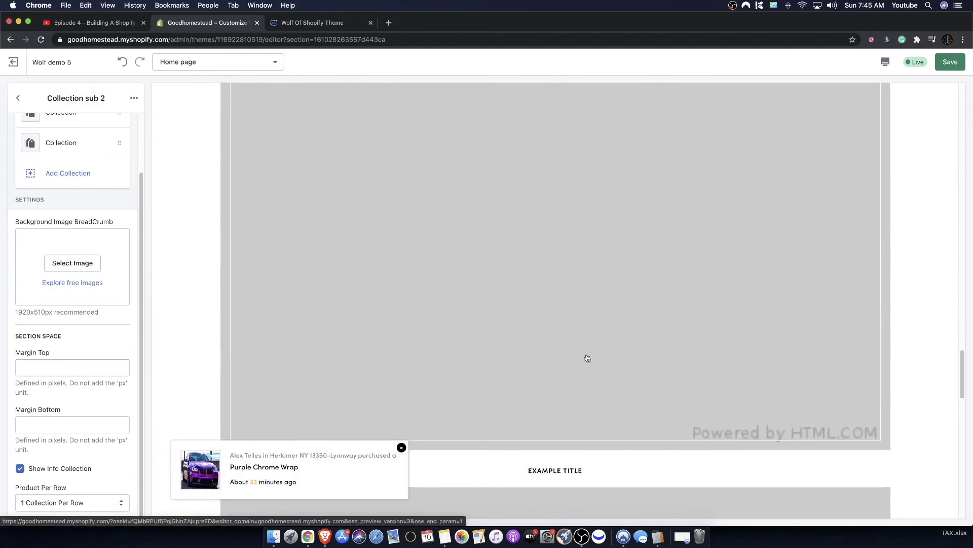
{"action": "scroll", "coordinate": [561, 333], "scroll_direction": "down", "scroll_amount": 5}
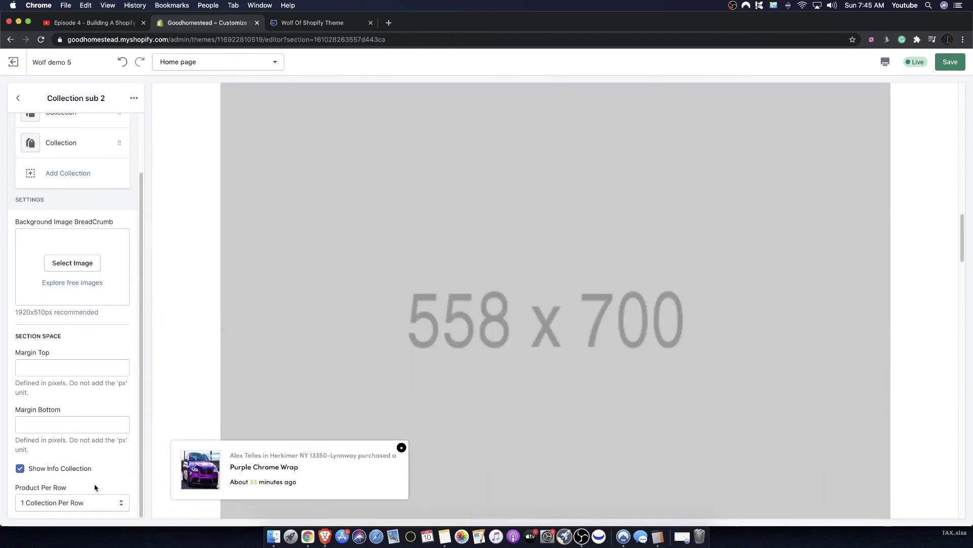
{"action": "left_click", "coordinate": [70, 506]}
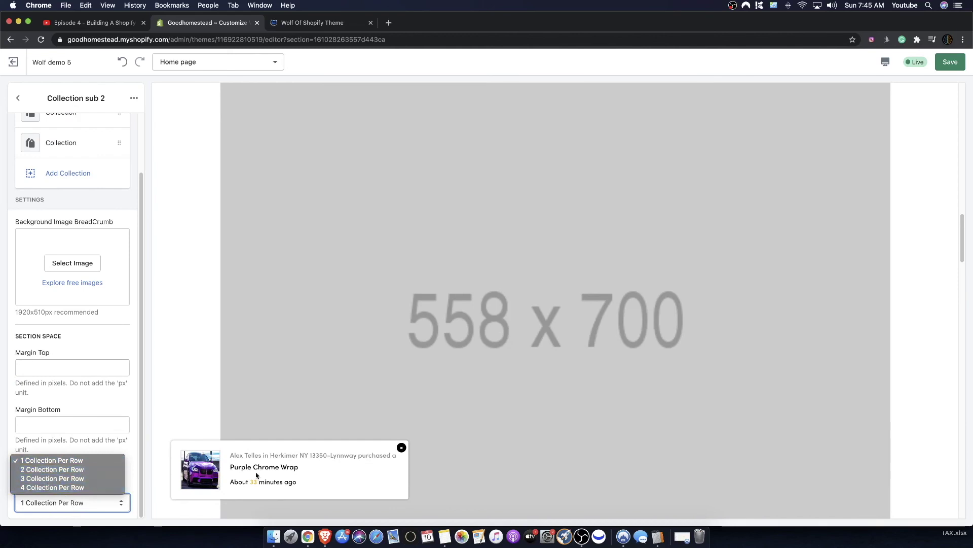
{"action": "left_click", "coordinate": [33, 478]}
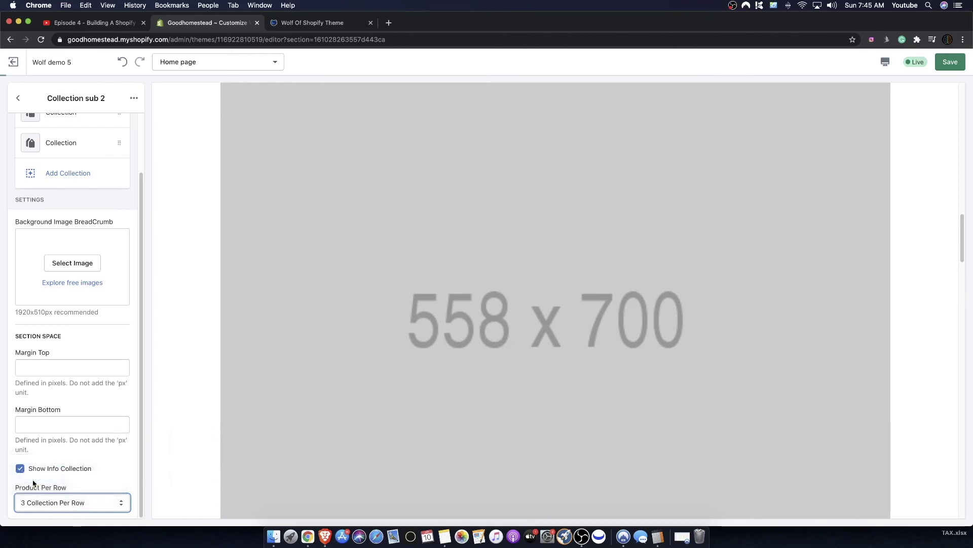
{"action": "scroll", "coordinate": [362, 404], "scroll_direction": "up", "scroll_amount": 2}
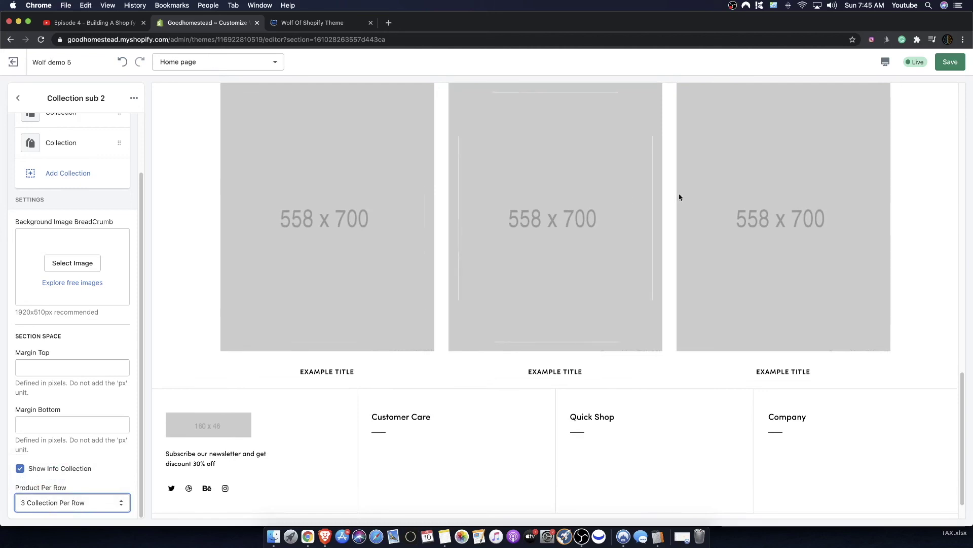
{"action": "left_click", "coordinate": [84, 500]}
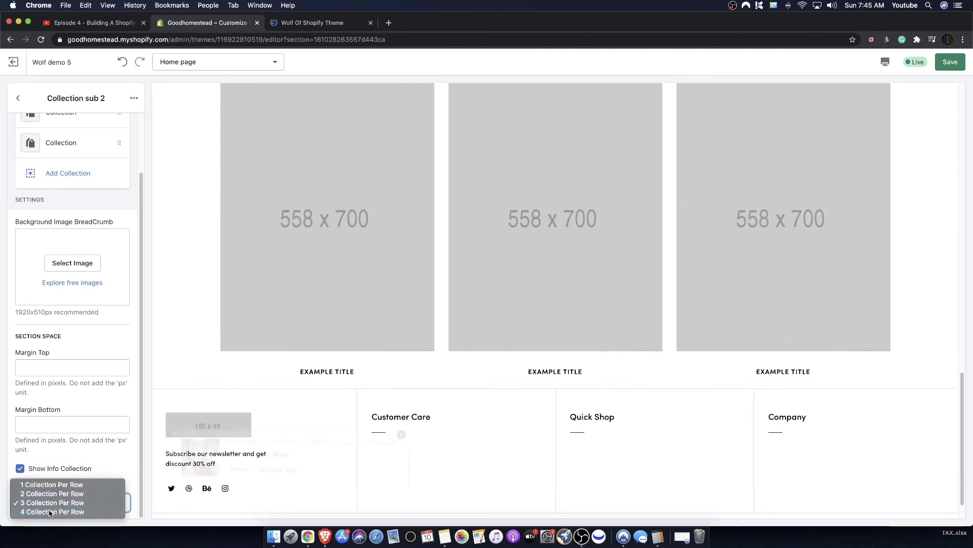
{"action": "left_click", "coordinate": [61, 512]}
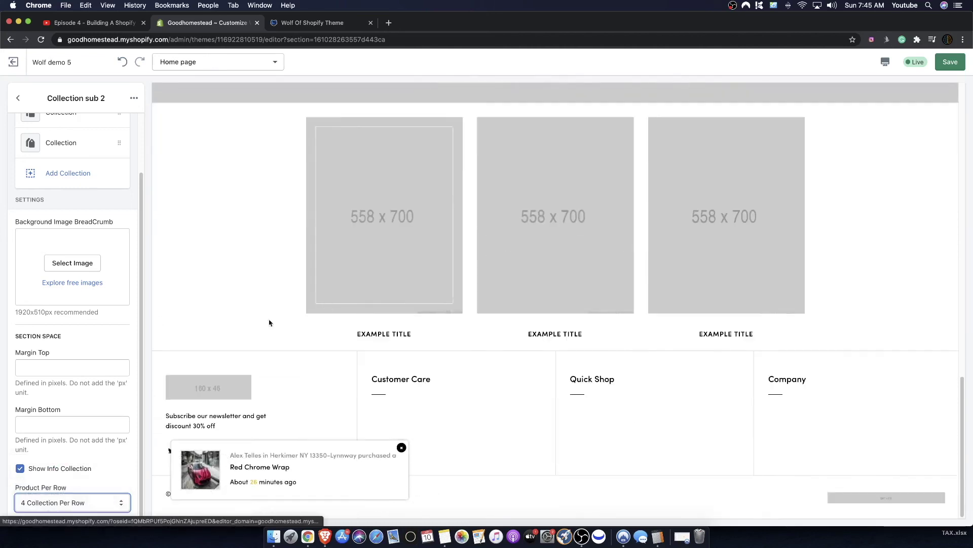
{"action": "left_click", "coordinate": [20, 468]}
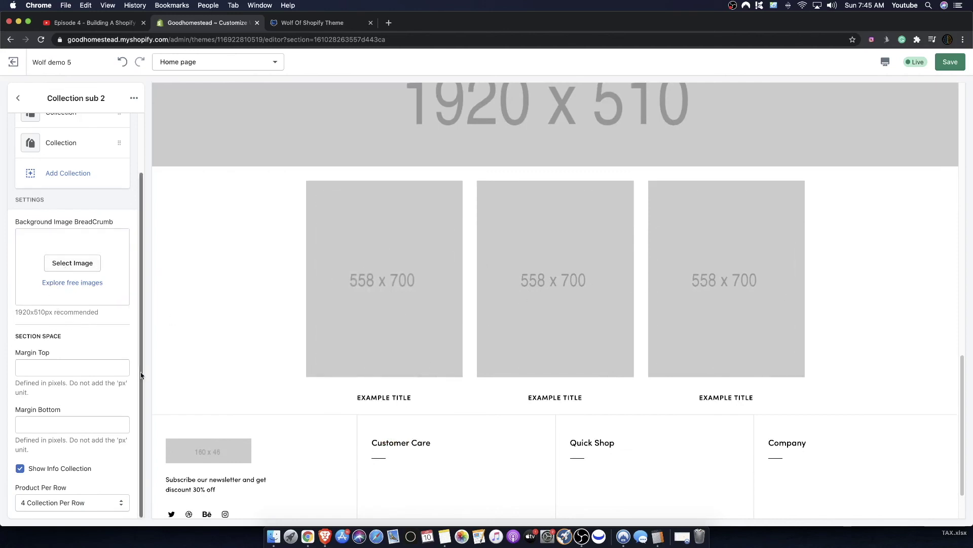
{"action": "scroll", "coordinate": [73, 304], "scroll_direction": "up", "scroll_amount": 3}
Assign Chameleon Wraps to Collection sub 2's first collection box and go back to the Home page list
{"action": "left_click", "coordinate": [59, 145]}
{"action": "left_click", "coordinate": [46, 182]}
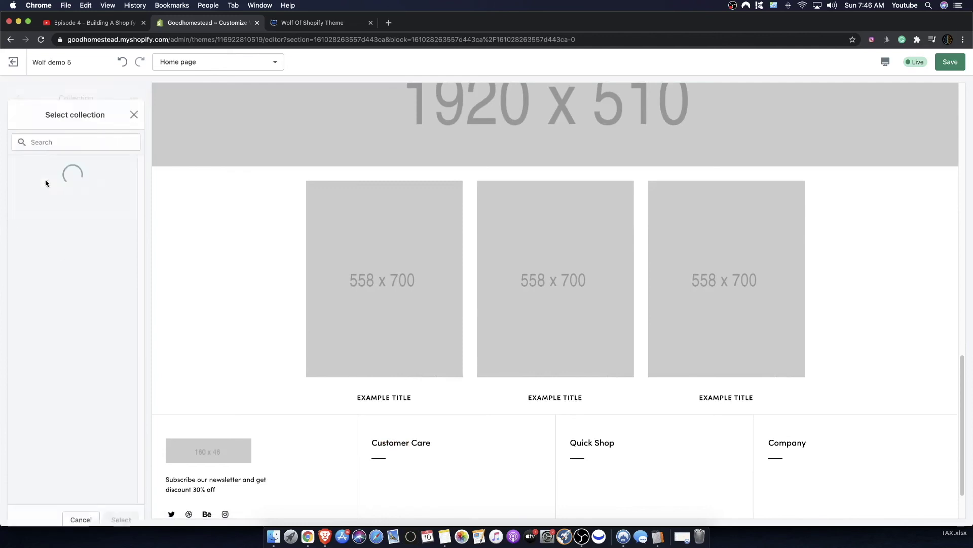
{"action": "left_click", "coordinate": [57, 186]}
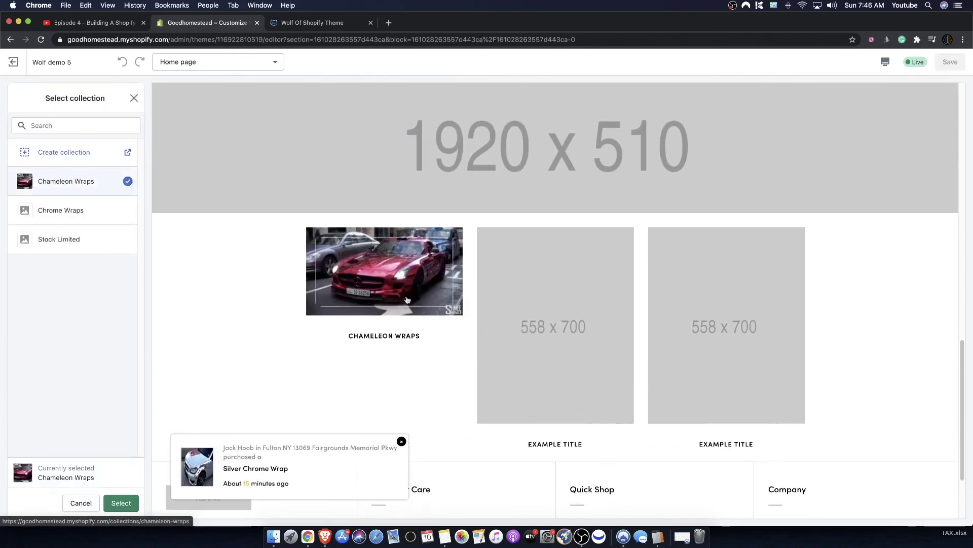
{"action": "left_click", "coordinate": [120, 503]}
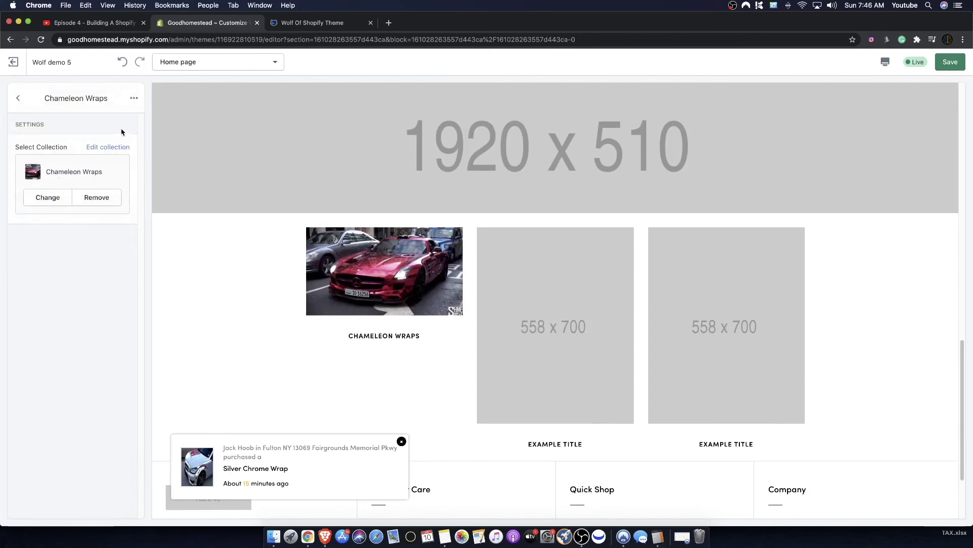
{"action": "left_click", "coordinate": [18, 98]}
{"action": "scroll", "coordinate": [58, 490], "scroll_direction": "down", "scroll_amount": 3}
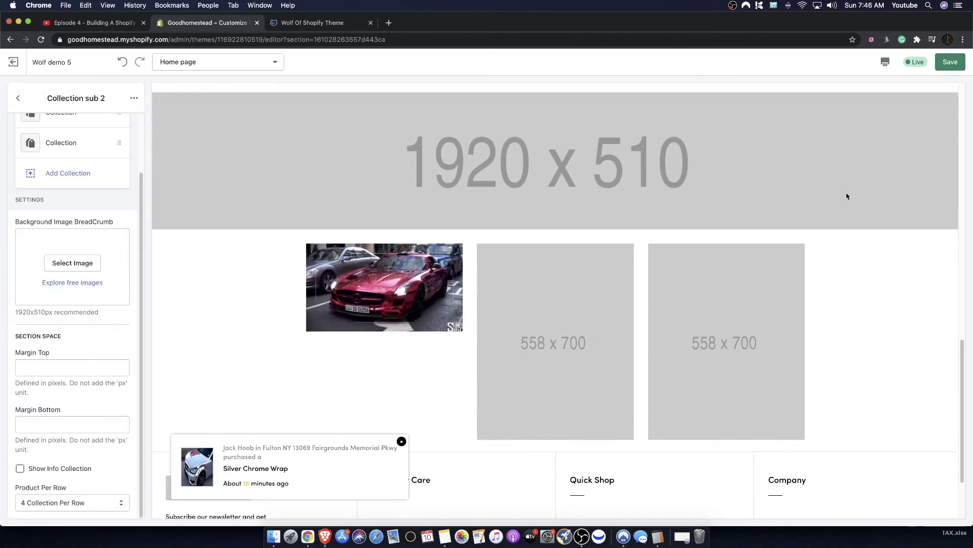
{"action": "left_click", "coordinate": [19, 99]}
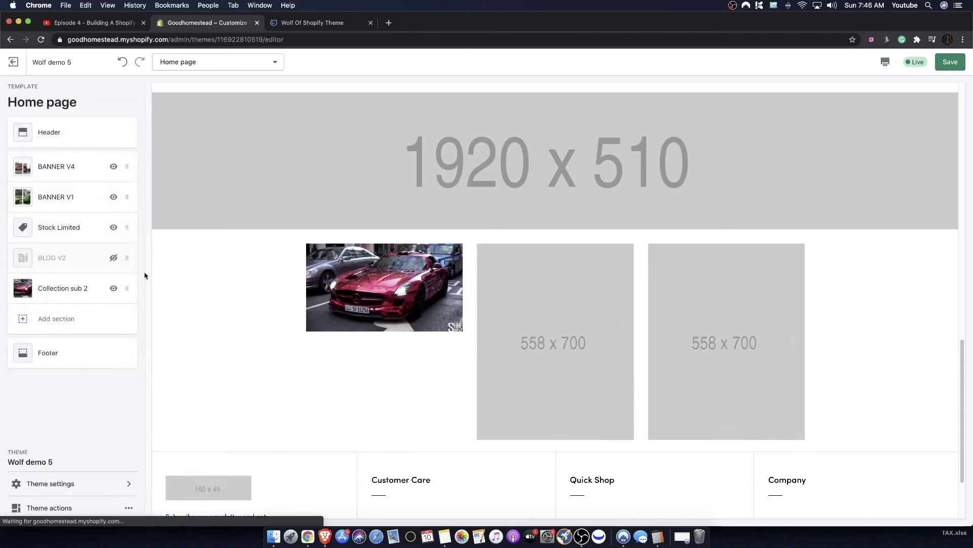
Add a Collection sub v1 section to the home page
{"action": "left_click", "coordinate": [60, 318]}
{"action": "scroll", "coordinate": [61, 318], "scroll_direction": "down", "scroll_amount": 5}
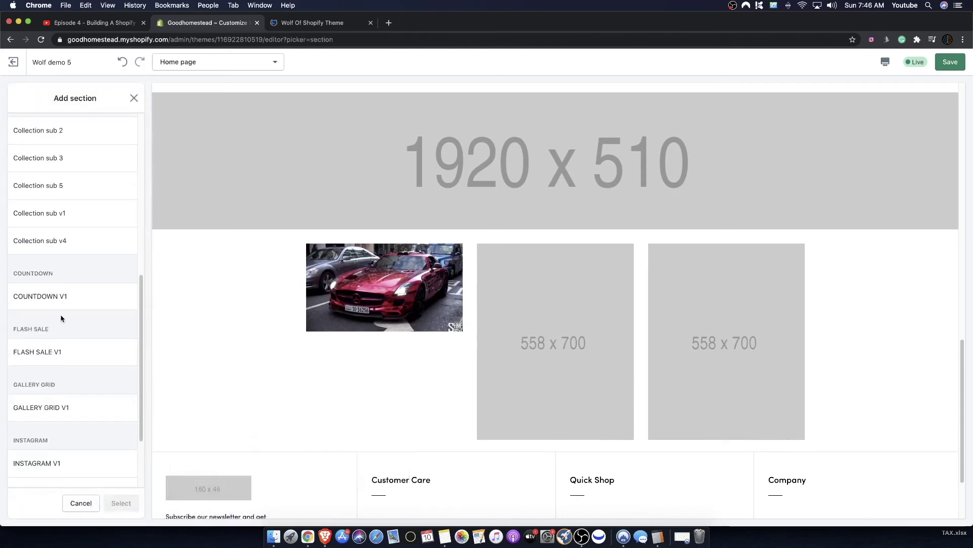
{"action": "left_click", "coordinate": [58, 212]}
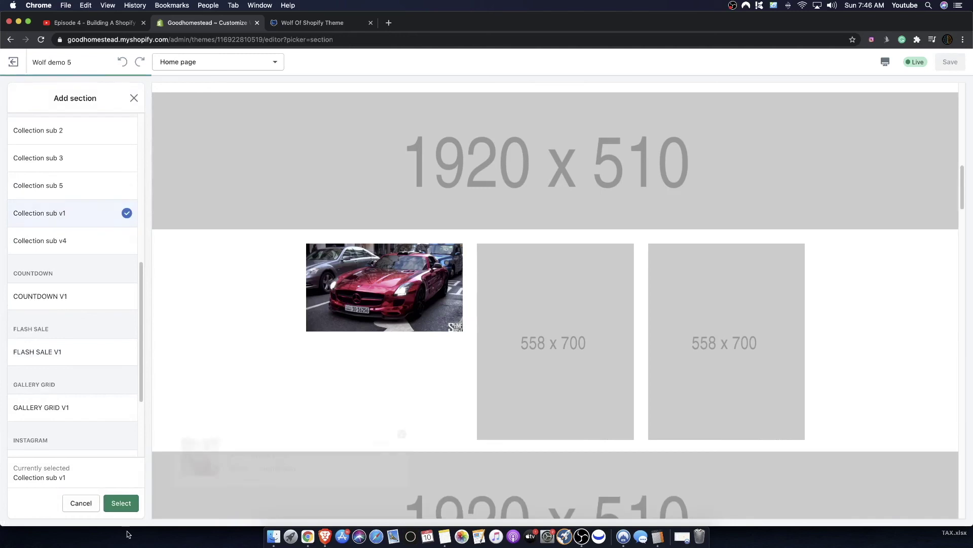
{"action": "left_click", "coordinate": [130, 506]}
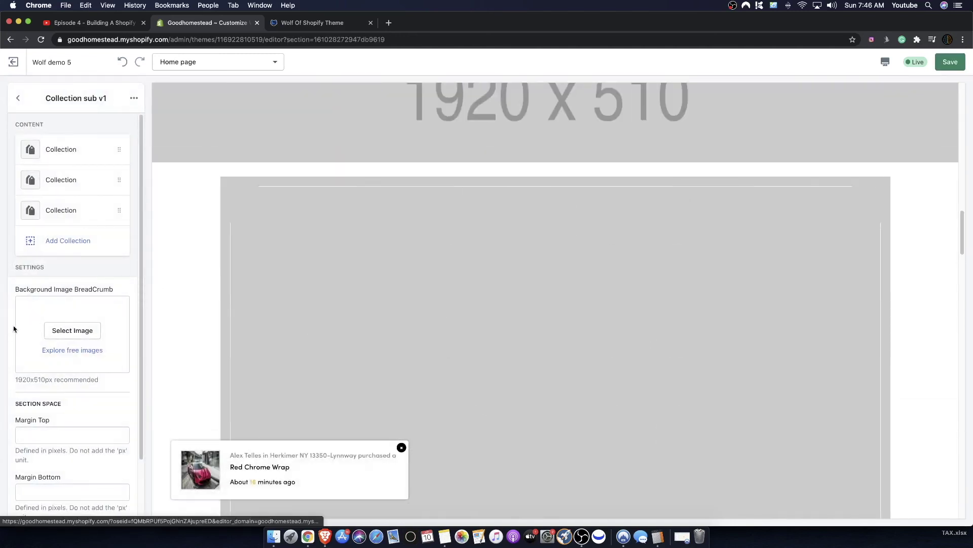
Put Chameleon Wraps in Collection sub v1's first collection box
{"action": "left_click", "coordinate": [60, 150]}
{"action": "left_click", "coordinate": [71, 181]}
{"action": "left_click", "coordinate": [71, 181]}
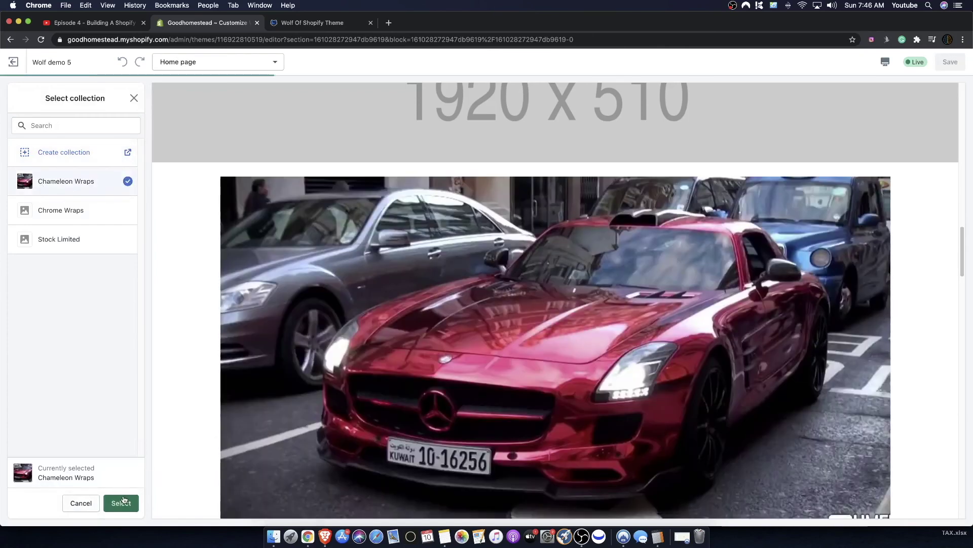
{"action": "left_click", "coordinate": [122, 502]}
{"action": "left_click", "coordinate": [17, 97]}
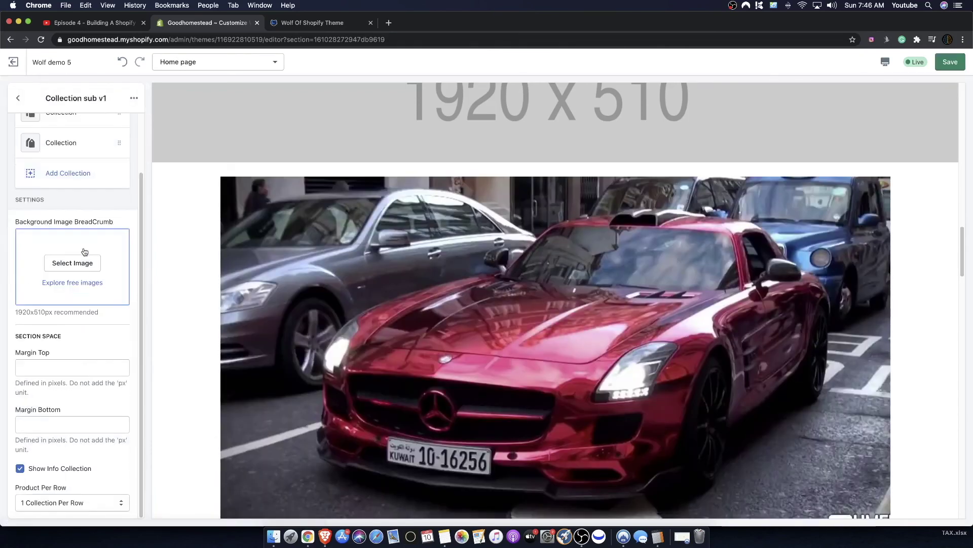
Set Collection sub v1 to 3 collections per row and return to the section list
{"action": "left_click", "coordinate": [51, 502]}
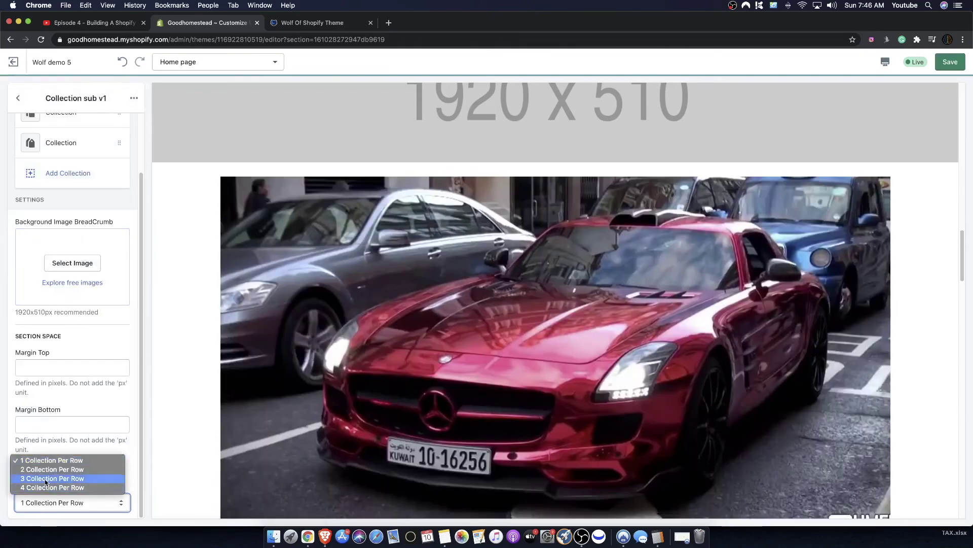
{"action": "left_click", "coordinate": [45, 480]}
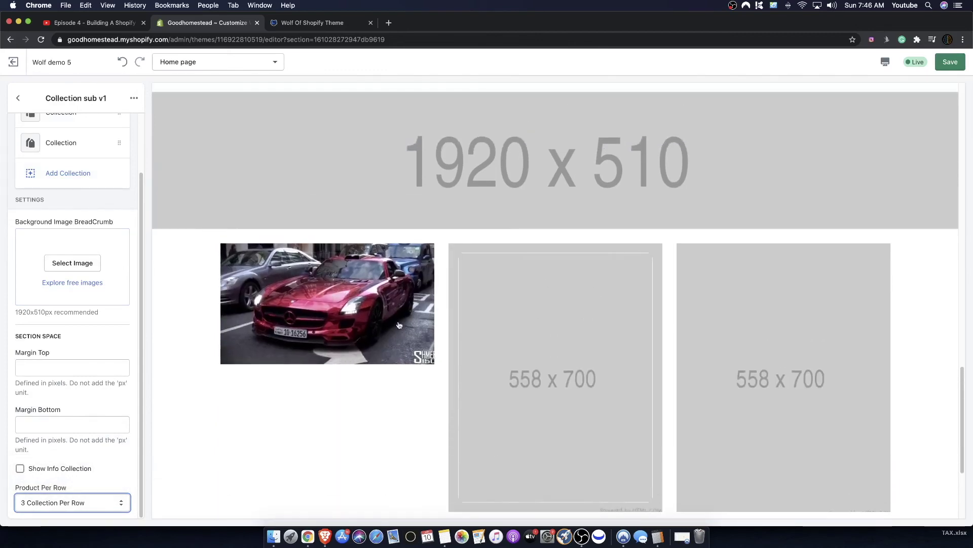
{"action": "scroll", "coordinate": [507, 284], "scroll_direction": "down", "scroll_amount": 4}
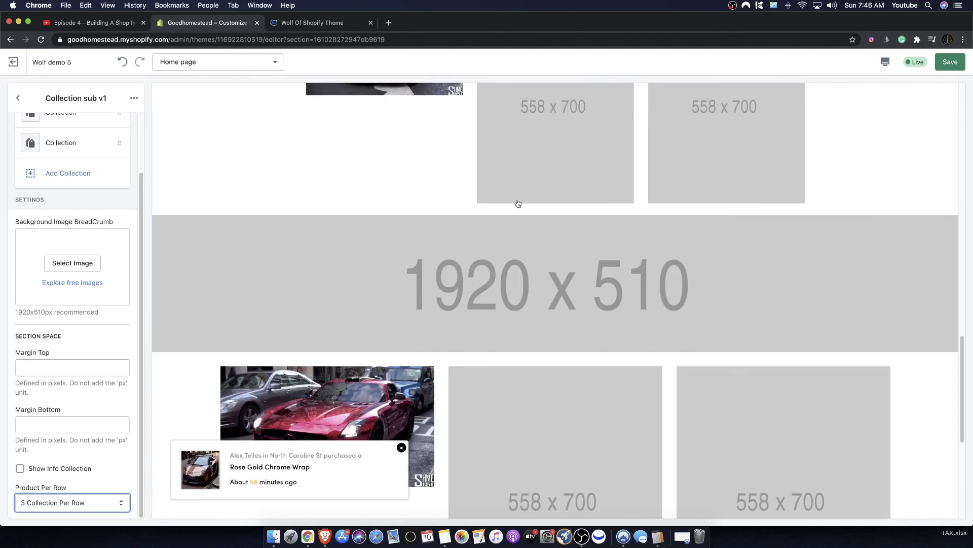
{"action": "left_click", "coordinate": [18, 100]}
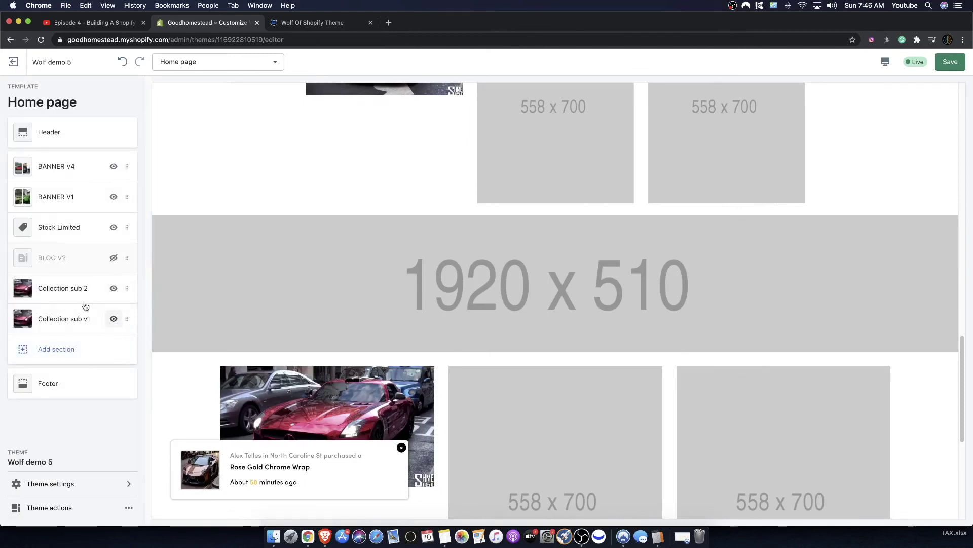
Delete the Collection sub v1 section from the home page with Remove section
{"action": "scroll", "coordinate": [413, 289], "scroll_direction": "down", "scroll_amount": 4}
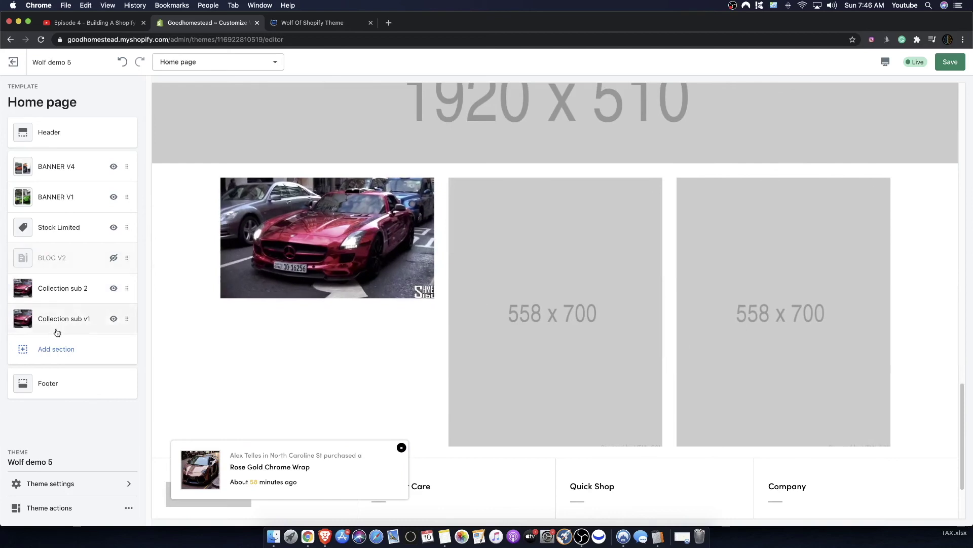
{"action": "left_click", "coordinate": [65, 352]}
{"action": "scroll", "coordinate": [112, 259], "scroll_direction": "down", "scroll_amount": 3}
{"action": "scroll", "coordinate": [124, 276], "scroll_direction": "up", "scroll_amount": 3}
{"action": "left_click", "coordinate": [134, 98]}
{"action": "left_click", "coordinate": [71, 318]}
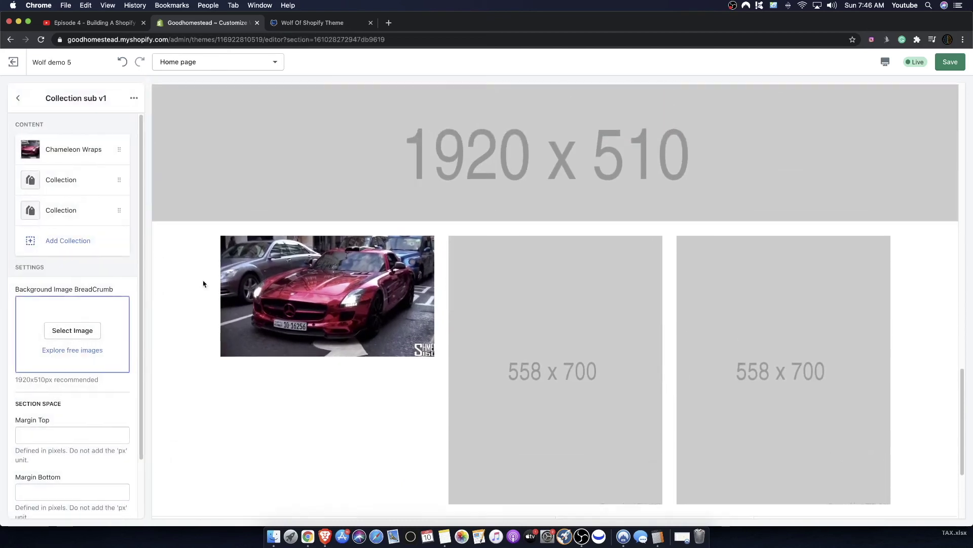
{"action": "left_click", "coordinate": [134, 98]}
{"action": "left_click", "coordinate": [89, 139]}
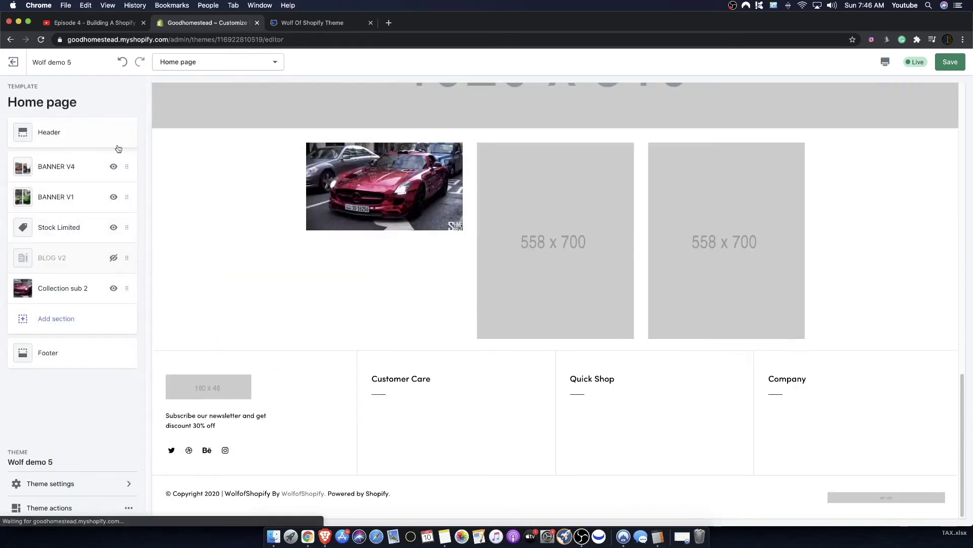
Delete the Collection sub 2 section as well, then reopen the add-section list
{"action": "left_click", "coordinate": [58, 289]}
{"action": "left_click", "coordinate": [134, 98]}
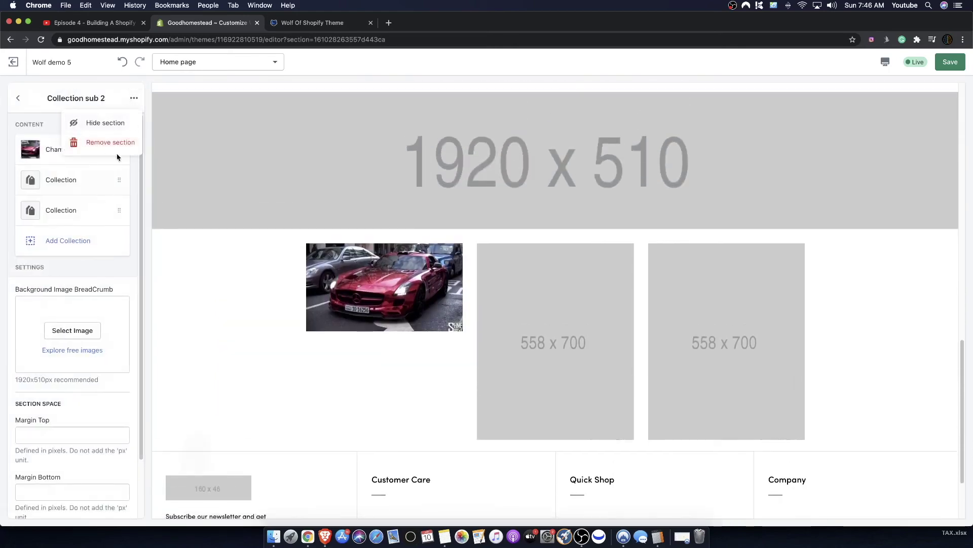
{"action": "left_click", "coordinate": [110, 141]}
{"action": "left_click", "coordinate": [38, 284]}
{"action": "scroll", "coordinate": [61, 330], "scroll_direction": "down", "scroll_amount": 5}
{"action": "scroll", "coordinate": [75, 143], "scroll_direction": "up", "scroll_amount": 4}
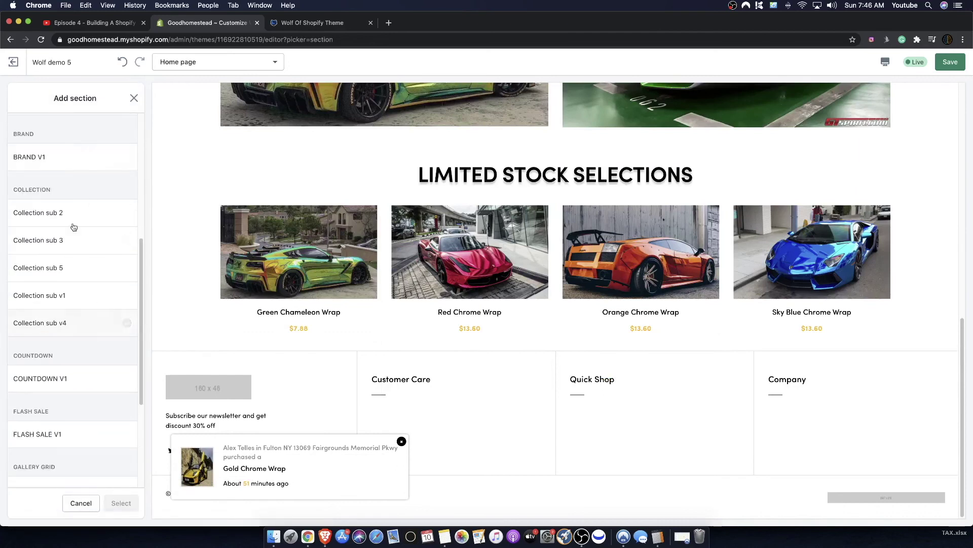
Add a COUNTDOWN V1 section showing Uniform Cares Watches at $33.90 to the home page
{"action": "scroll", "coordinate": [71, 288], "scroll_direction": "down", "scroll_amount": 4}
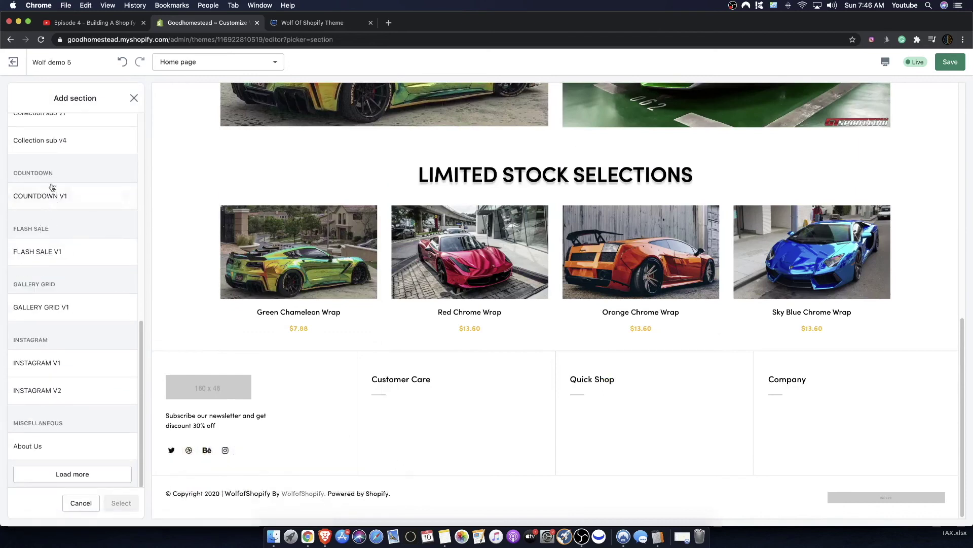
{"action": "left_click", "coordinate": [45, 204]}
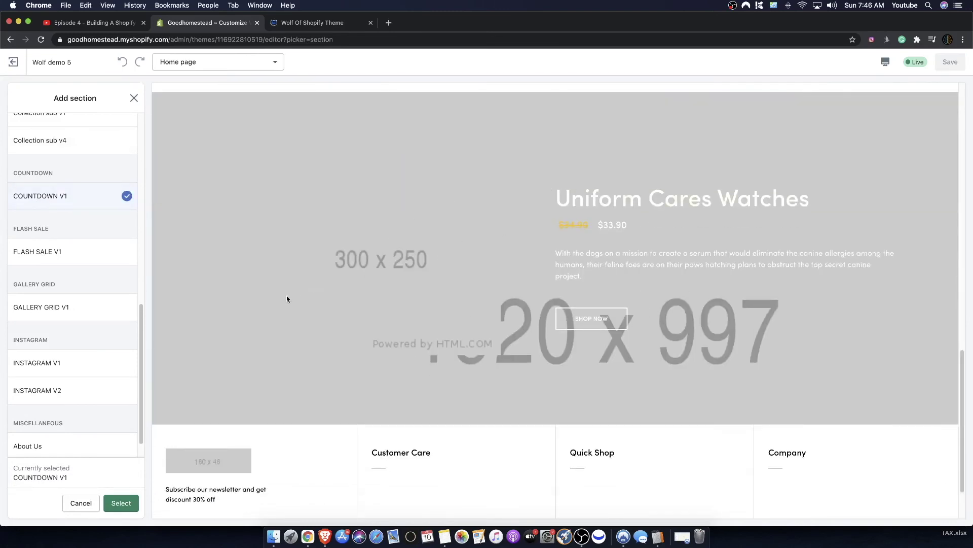
{"action": "left_click", "coordinate": [128, 507]}
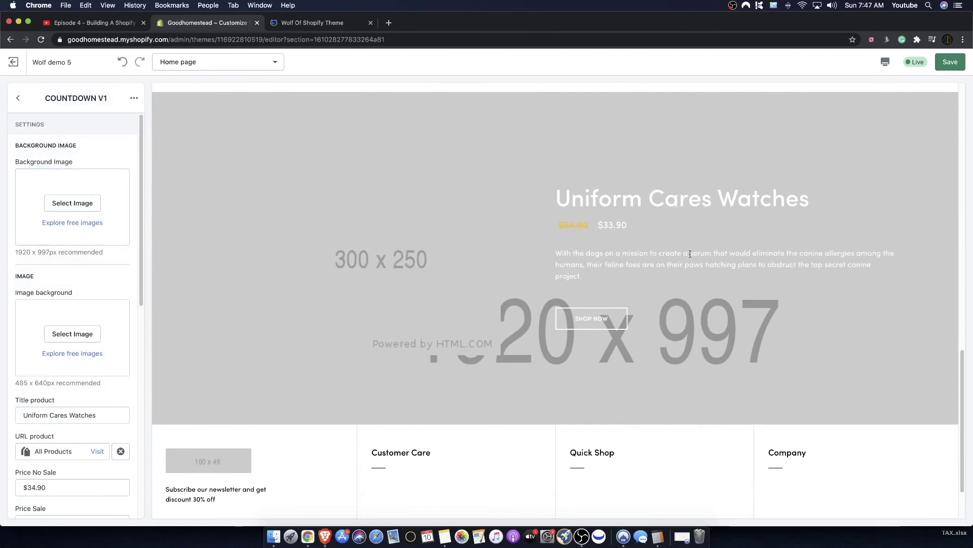
{"action": "left_click", "coordinate": [73, 203]}
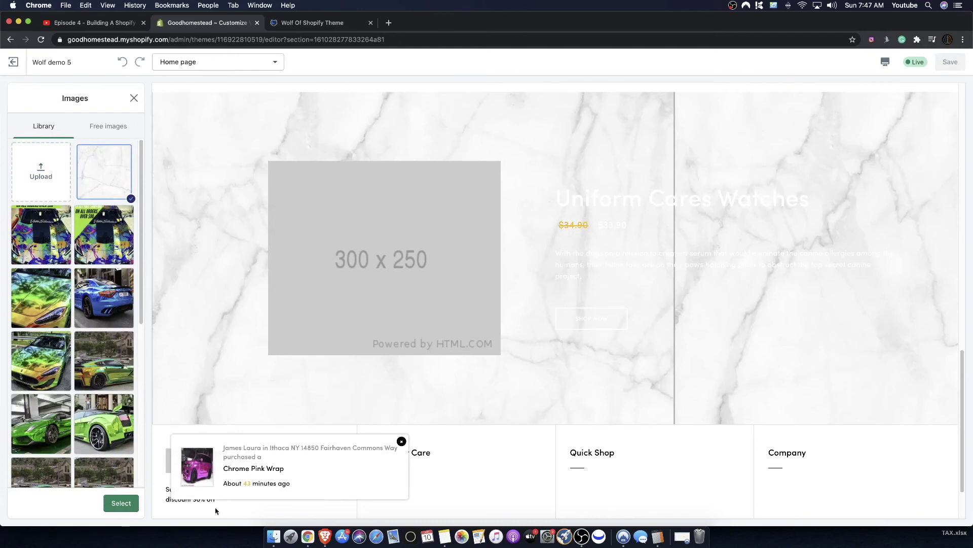
{"action": "left_click", "coordinate": [111, 503]}
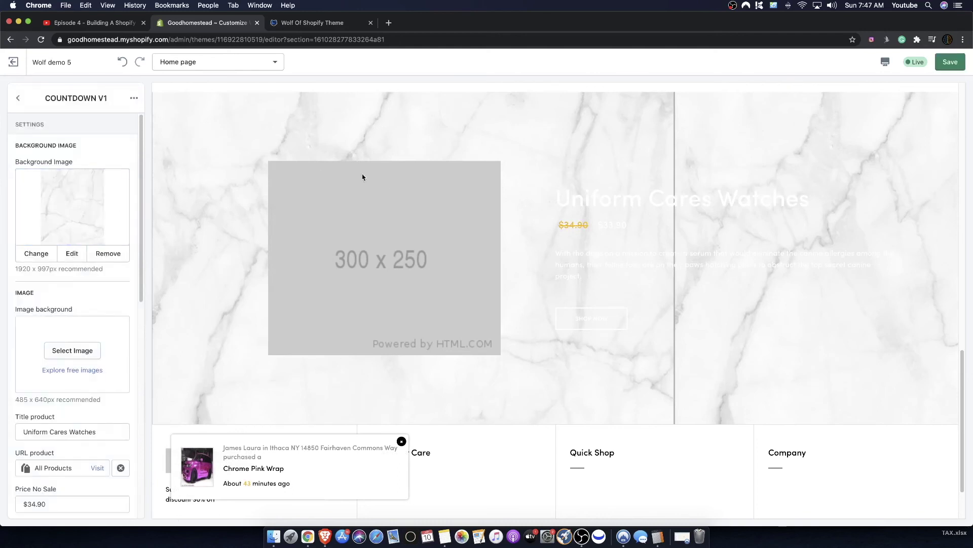
{"action": "left_click_drag", "start_coordinate": [556, 199], "coordinate": [787, 200]}
{"action": "scroll", "coordinate": [87, 287], "scroll_direction": "down", "scroll_amount": 15}
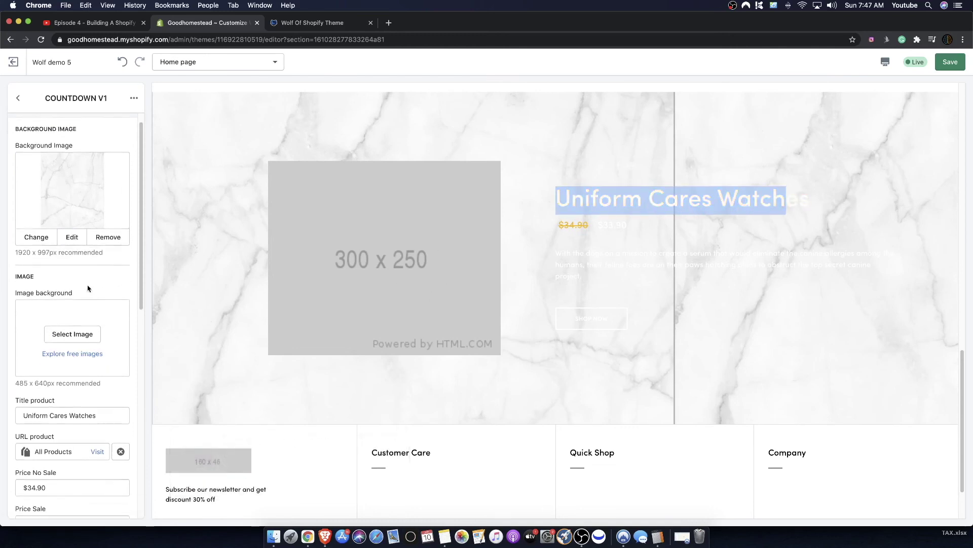
{"action": "scroll", "coordinate": [88, 287], "scroll_direction": "down", "scroll_amount": 3}
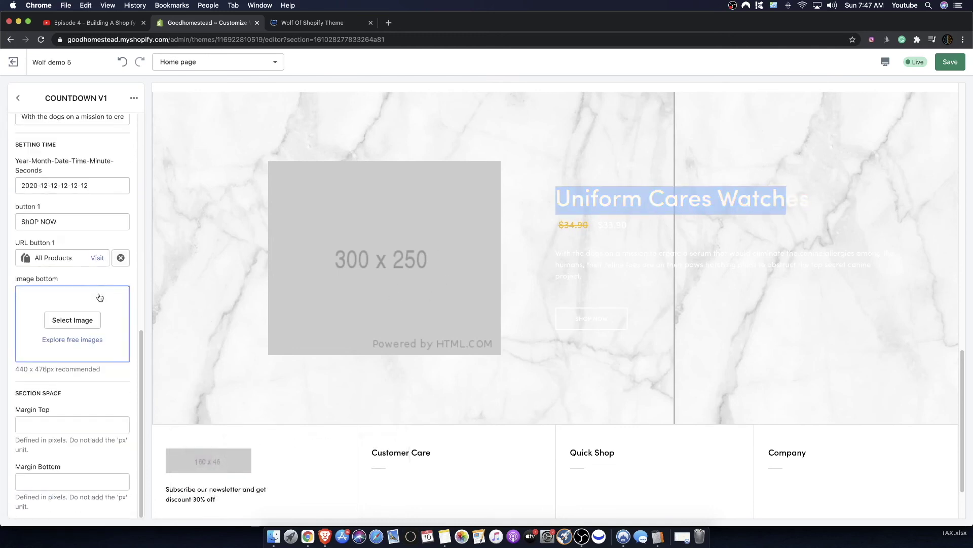
{"action": "scroll", "coordinate": [86, 304], "scroll_direction": "up", "scroll_amount": 10}
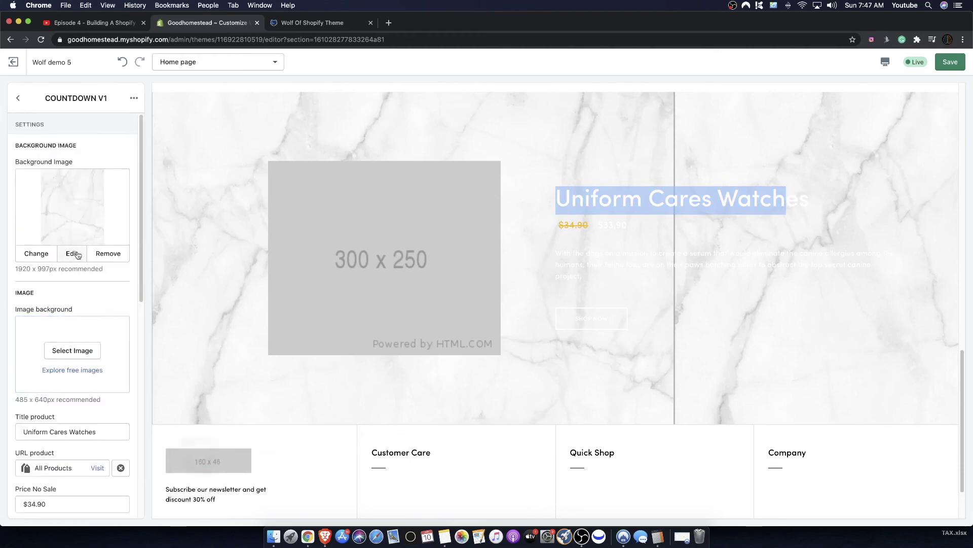
{"action": "left_click", "coordinate": [71, 350]}
{"action": "left_click", "coordinate": [76, 247]}
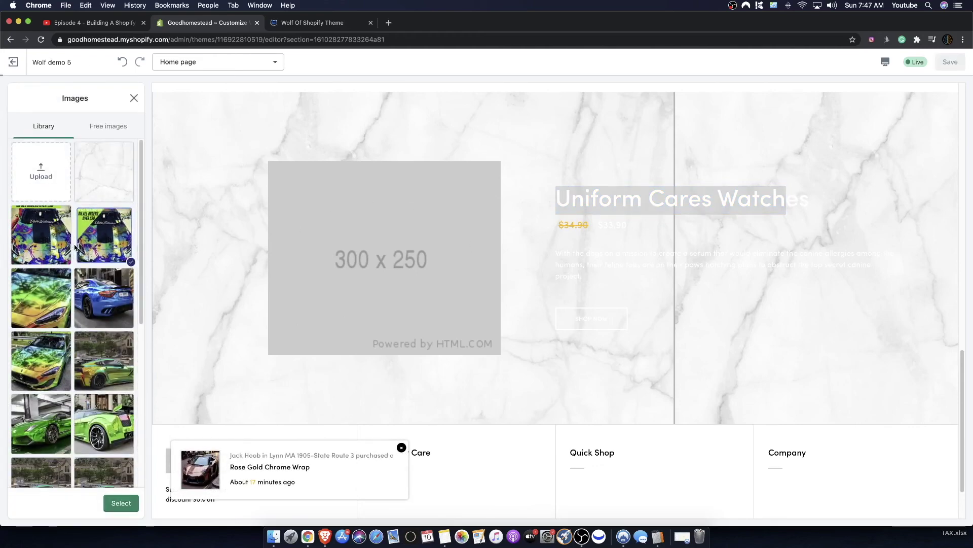
{"action": "left_click", "coordinate": [104, 298]}
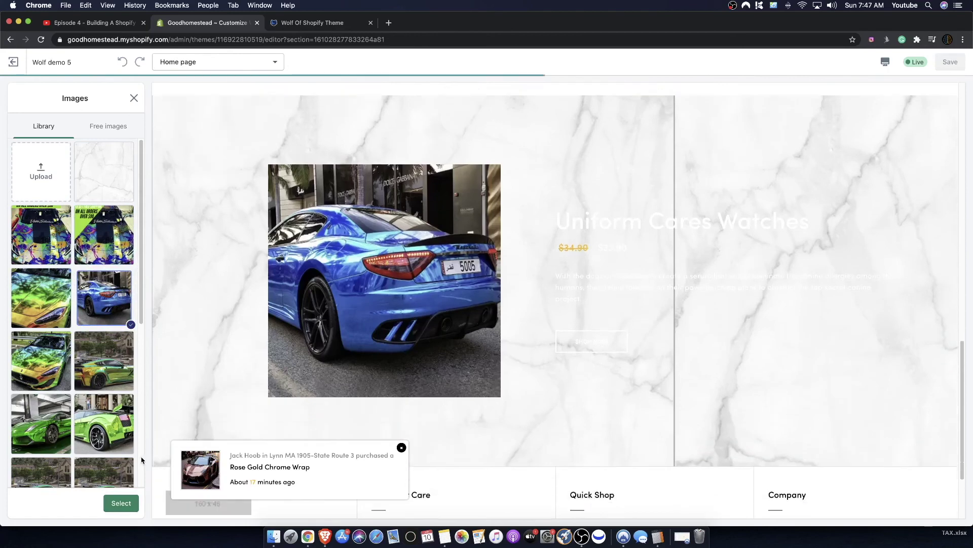
{"action": "scroll", "coordinate": [74, 315], "scroll_direction": "down", "scroll_amount": 2}
{"action": "left_click", "coordinate": [104, 367]}
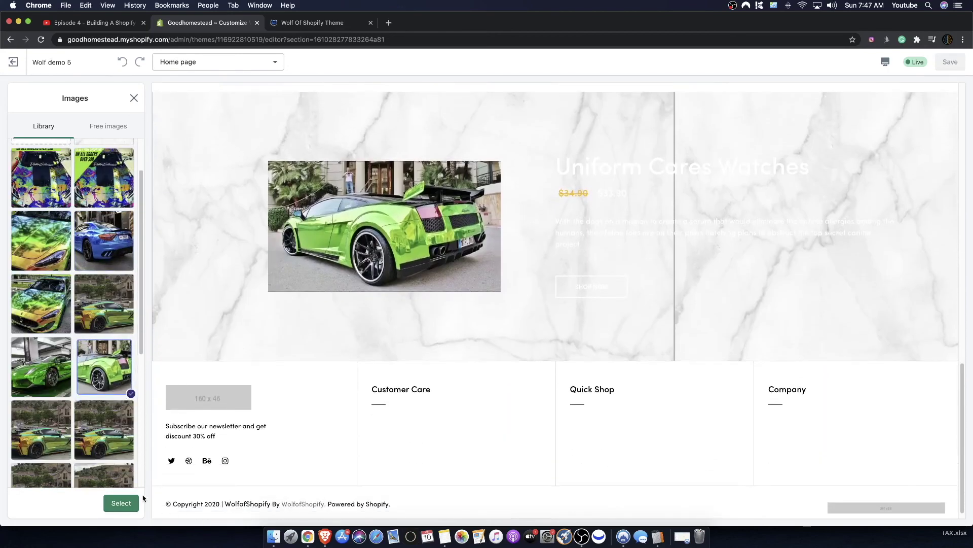
{"action": "left_click", "coordinate": [121, 503]}
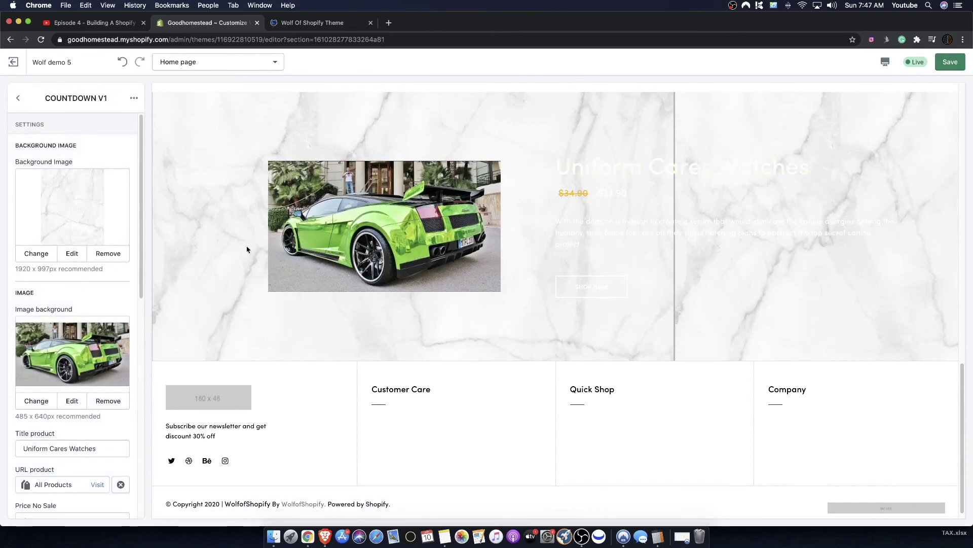
{"action": "scroll", "coordinate": [50, 350], "scroll_direction": "down", "scroll_amount": 5}
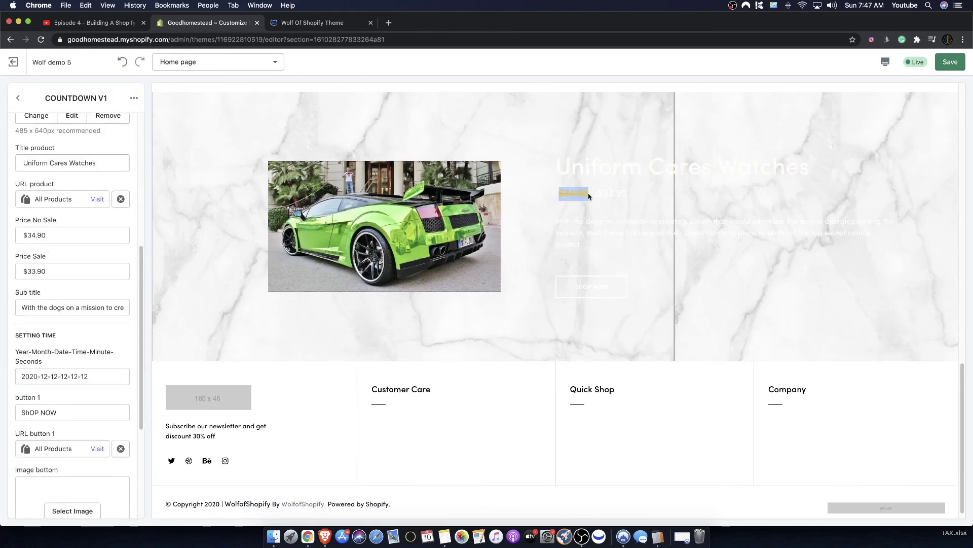
{"action": "scroll", "coordinate": [68, 299], "scroll_direction": "up", "scroll_amount": 4}
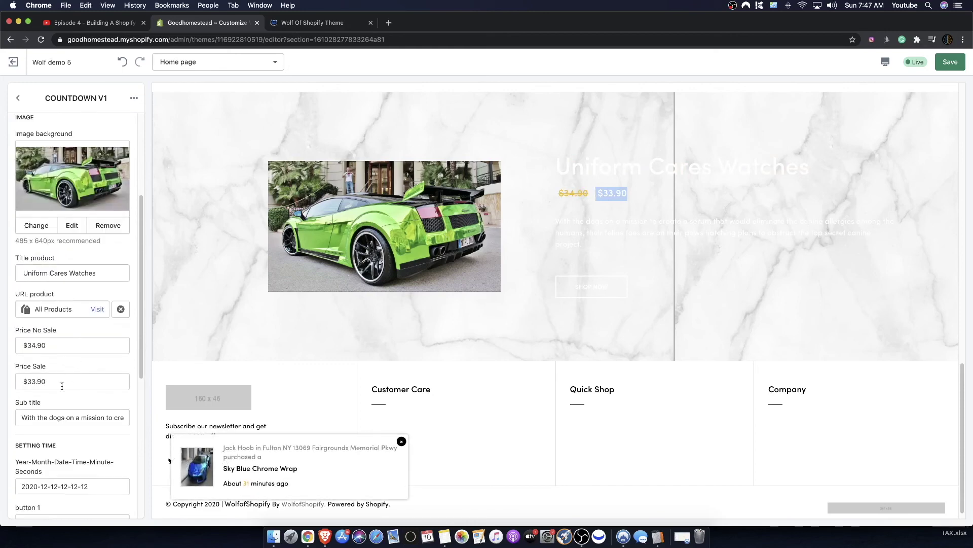
{"action": "scroll", "coordinate": [62, 386], "scroll_direction": "down", "scroll_amount": 5}
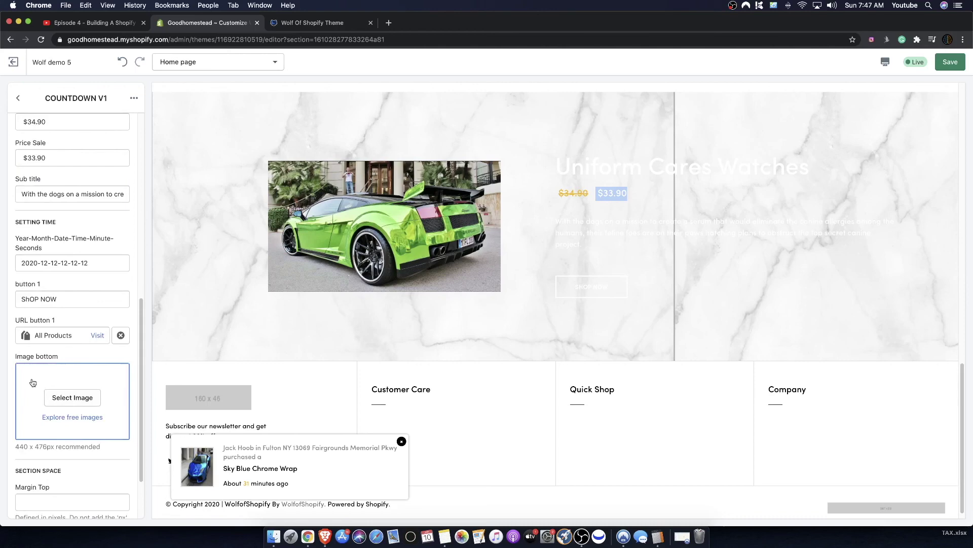
Set the blue car as the bottom image, then remove it so the bottom image stays empty
{"action": "left_click", "coordinate": [57, 395]}
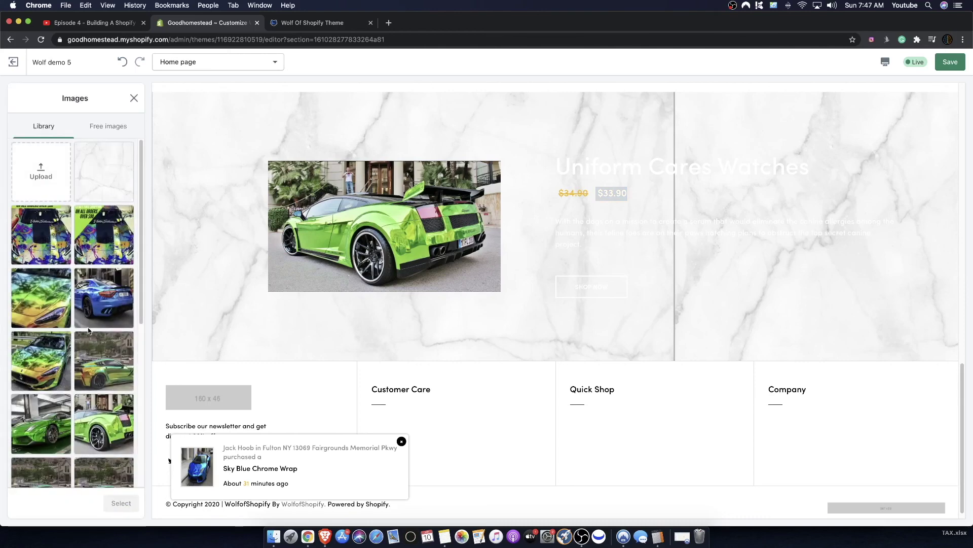
{"action": "left_click", "coordinate": [96, 301]}
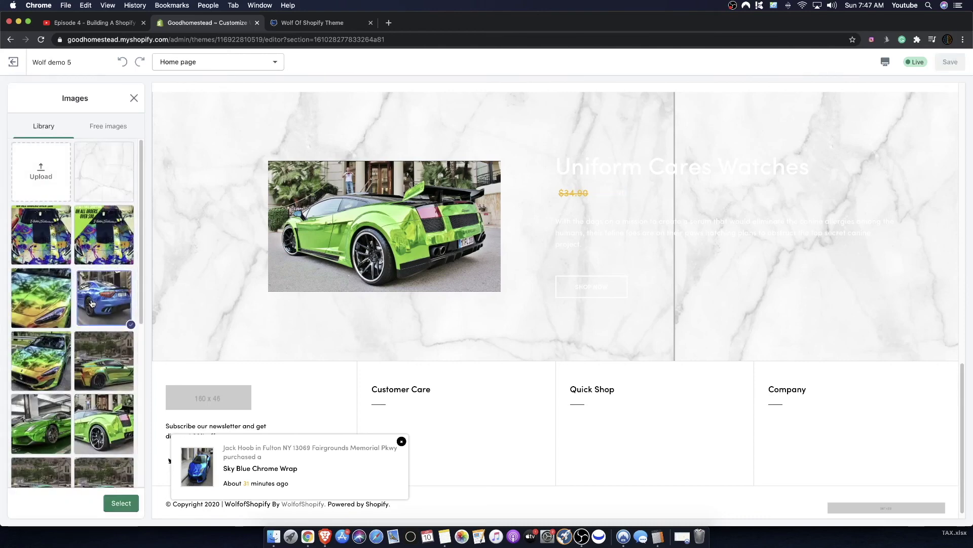
{"action": "left_click", "coordinate": [122, 503]}
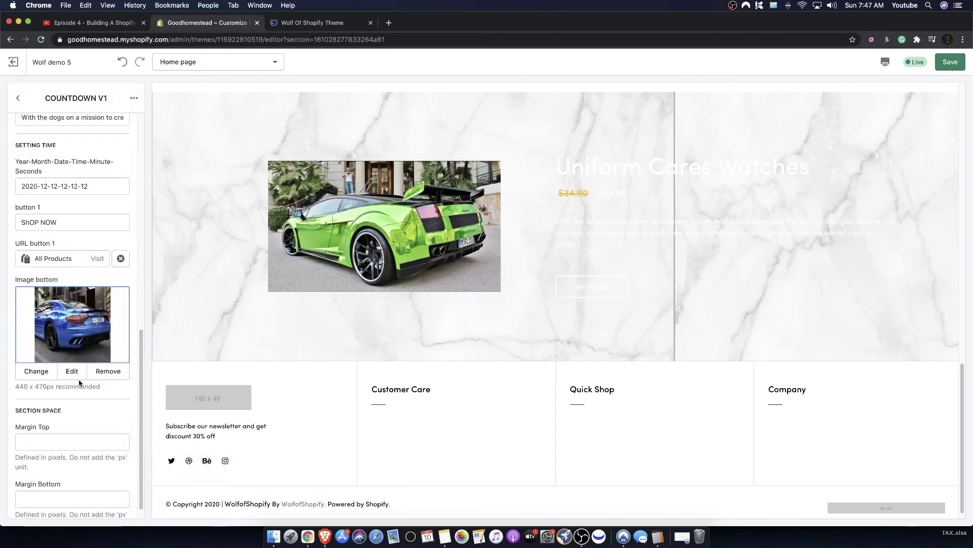
{"action": "scroll", "coordinate": [106, 382], "scroll_direction": "down", "scroll_amount": 1}
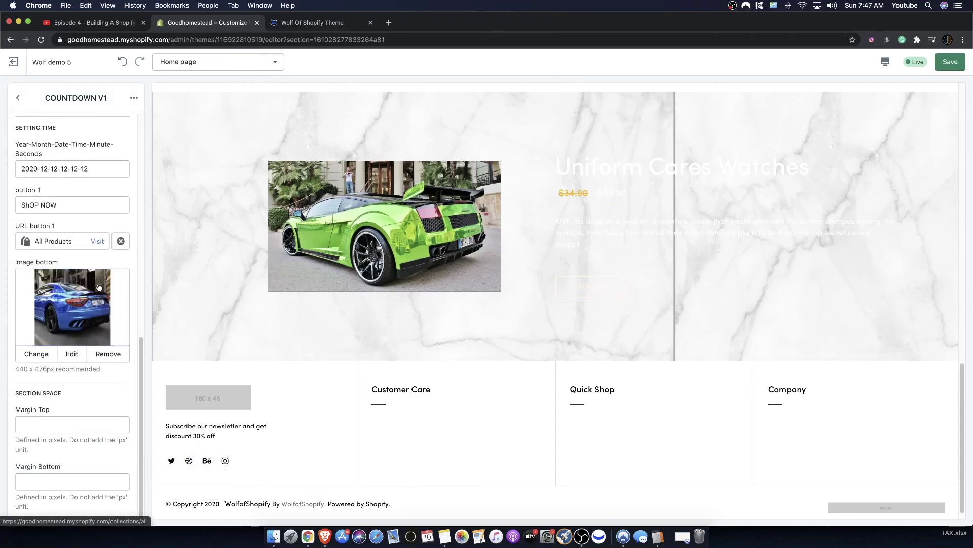
{"action": "left_click", "coordinate": [108, 353]}
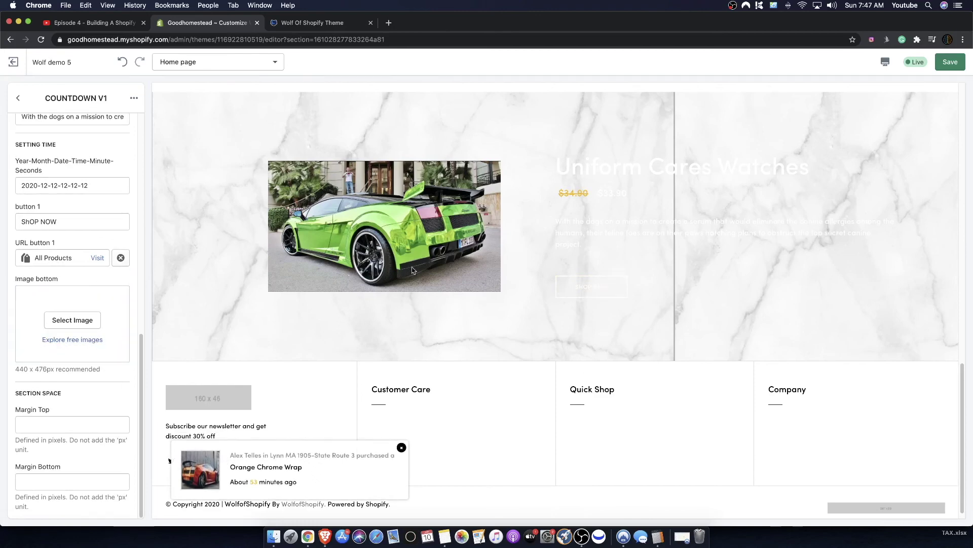
{"action": "scroll", "coordinate": [48, 295], "scroll_direction": "up", "scroll_amount": 2}
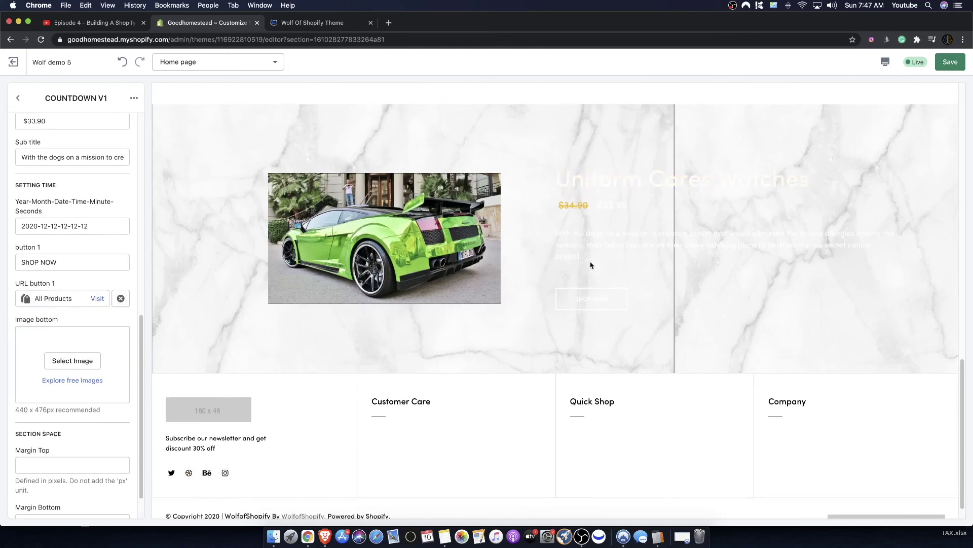
{"action": "left_click_drag", "start_coordinate": [590, 265], "coordinate": [561, 230]}
{"action": "left_click_drag", "start_coordinate": [611, 212], "coordinate": [558, 175]}
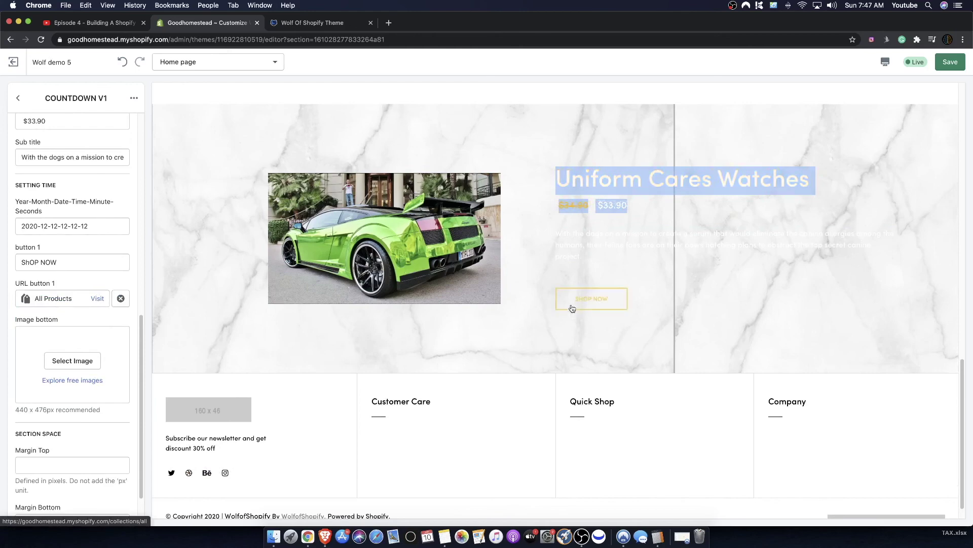
{"action": "scroll", "coordinate": [38, 320], "scroll_direction": "up", "scroll_amount": 1}
{"action": "left_click_drag", "start_coordinate": [88, 242], "coordinate": [9, 244]}
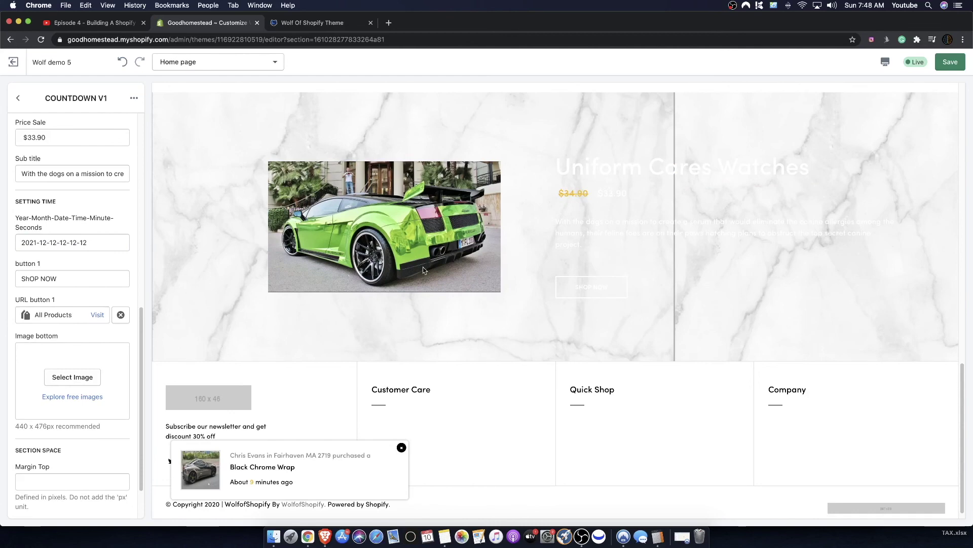
{"action": "scroll", "coordinate": [109, 165], "scroll_direction": "up", "scroll_amount": 10}
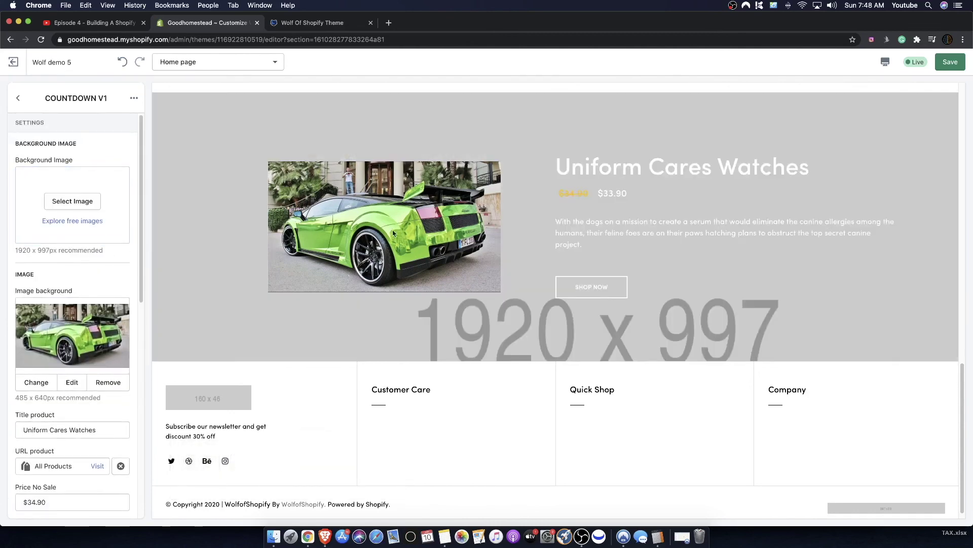
{"action": "scroll", "coordinate": [72, 317], "scroll_direction": "down", "scroll_amount": 8}
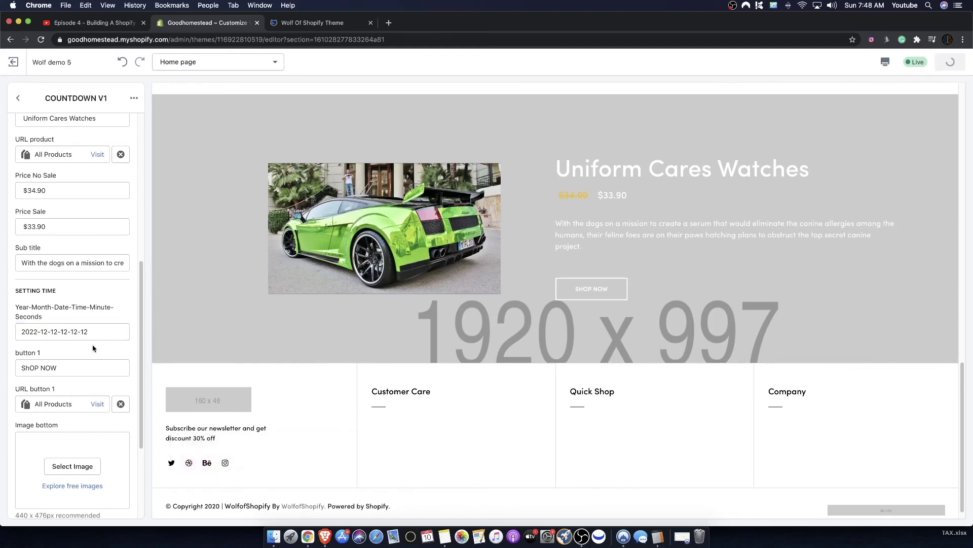
{"action": "scroll", "coordinate": [95, 334], "scroll_direction": "down", "scroll_amount": 3}
{"action": "left_click_drag", "start_coordinate": [16, 218], "coordinate": [45, 245]}
{"action": "left_click", "coordinate": [102, 261]}
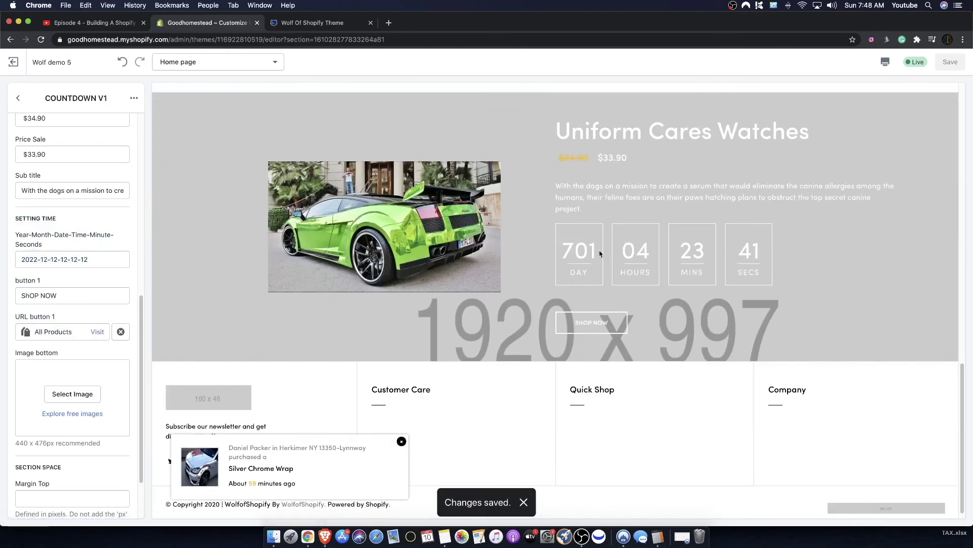
{"action": "left_click_drag", "start_coordinate": [575, 252], "coordinate": [752, 265]}
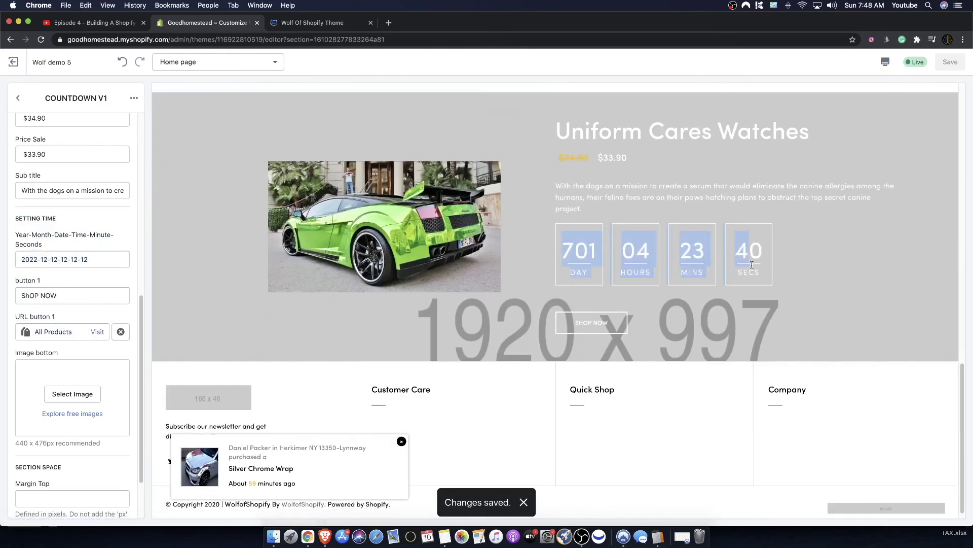
{"action": "left_click", "coordinate": [583, 241]}
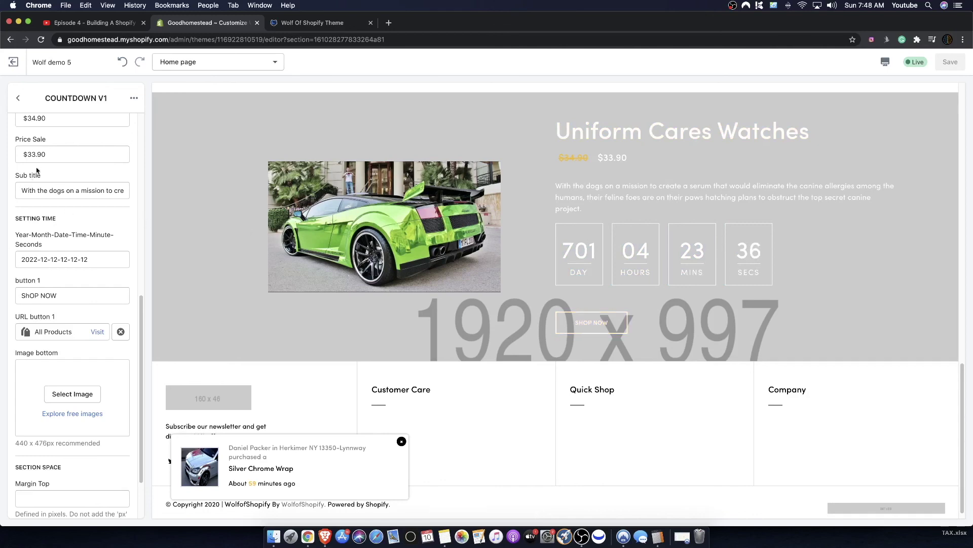
{"action": "scroll", "coordinate": [37, 170], "scroll_direction": "up", "scroll_amount": 5}
{"action": "scroll", "coordinate": [65, 251], "scroll_direction": "up", "scroll_amount": 5}
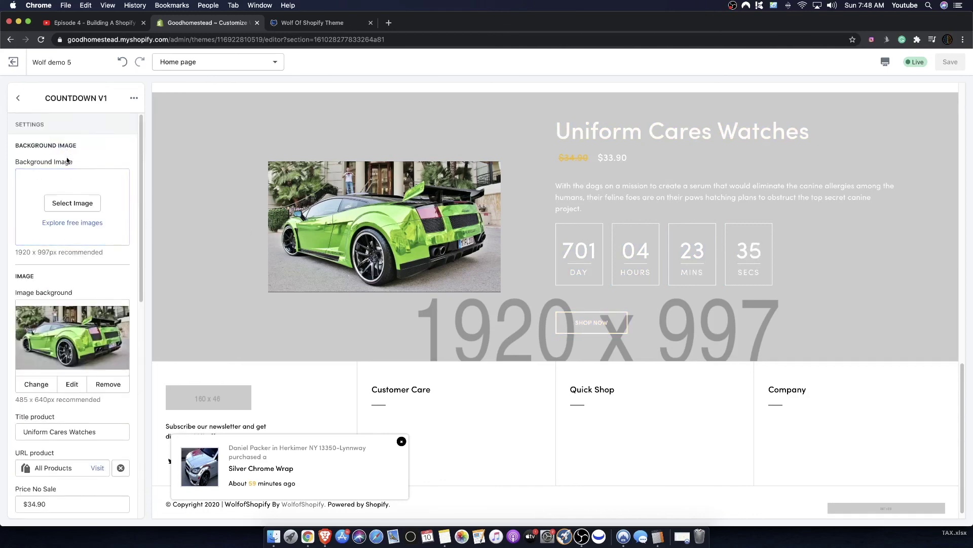
{"action": "left_click", "coordinate": [66, 203]}
{"action": "left_click", "coordinate": [94, 171]}
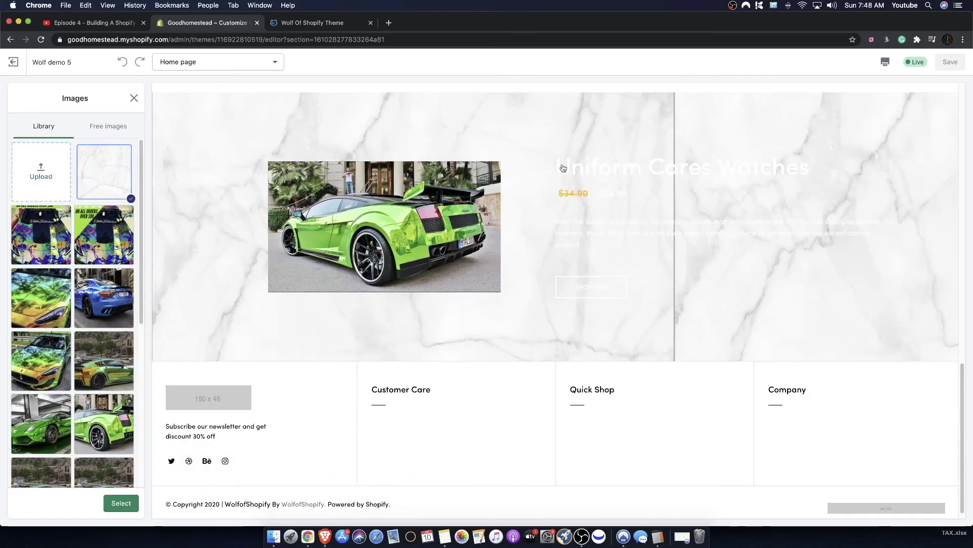
{"action": "scroll", "coordinate": [76, 304], "scroll_direction": "down", "scroll_amount": 5}
{"action": "scroll", "coordinate": [182, 211], "scroll_direction": "up", "scroll_amount": 4}
{"action": "scroll", "coordinate": [76, 304], "scroll_direction": "down", "scroll_amount": 5}
{"action": "left_click", "coordinate": [104, 308]}
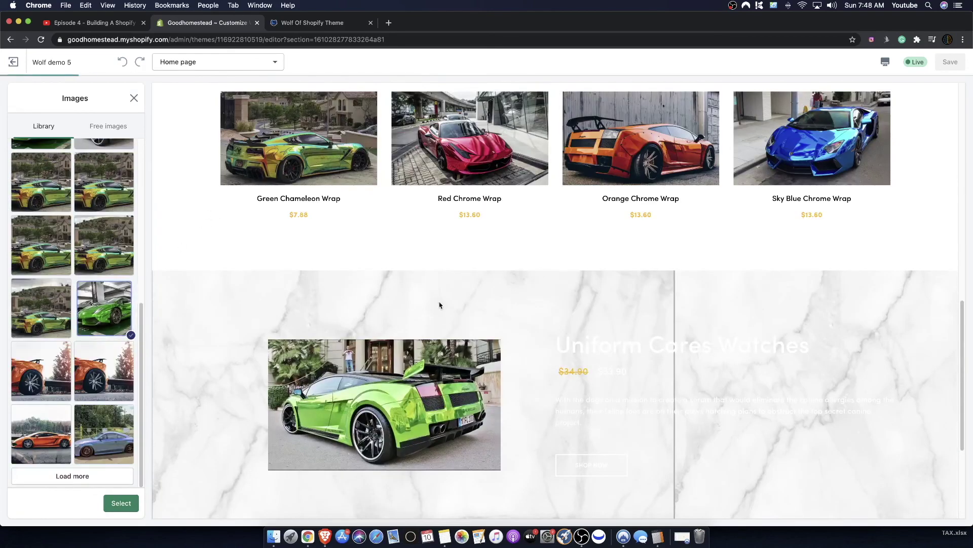
{"action": "left_click", "coordinate": [105, 395]}
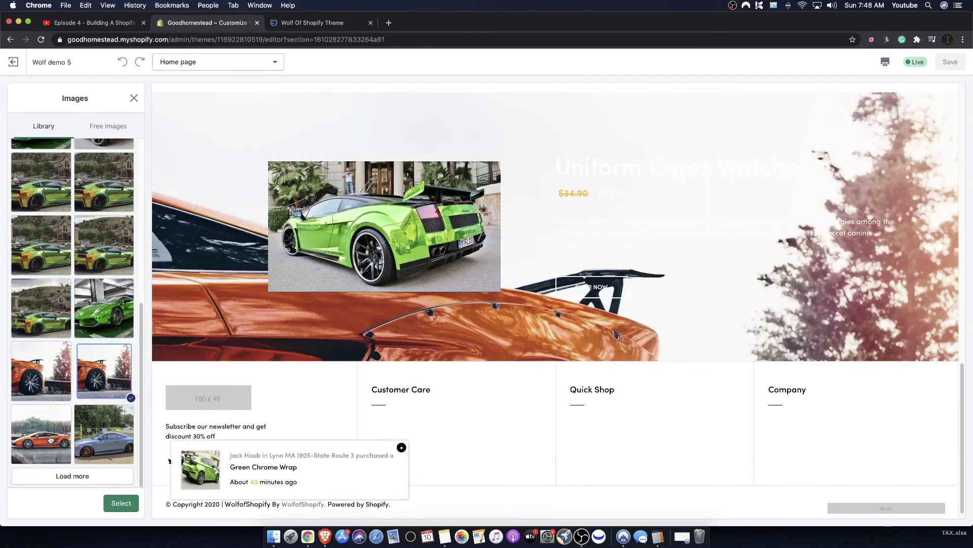
{"action": "left_click", "coordinate": [51, 440]}
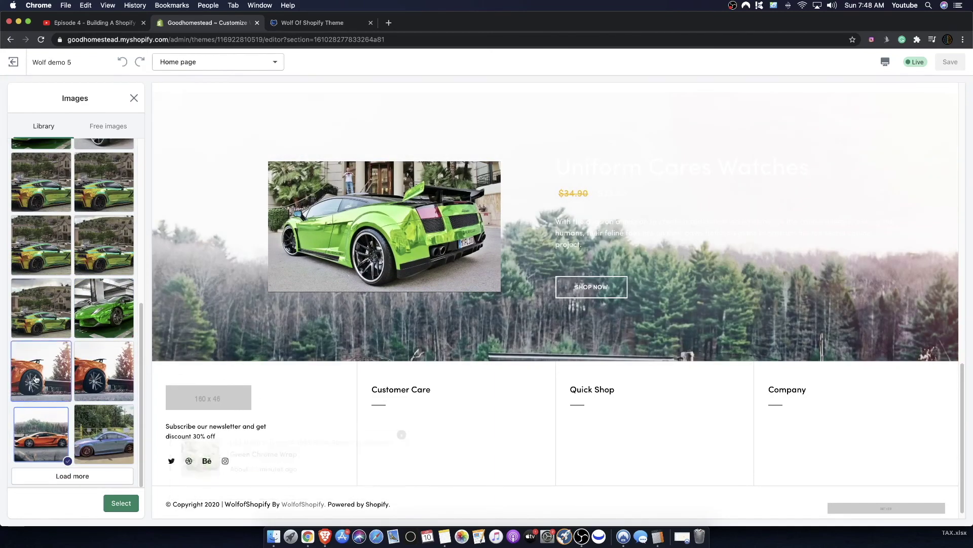
{"action": "left_click", "coordinate": [36, 379]}
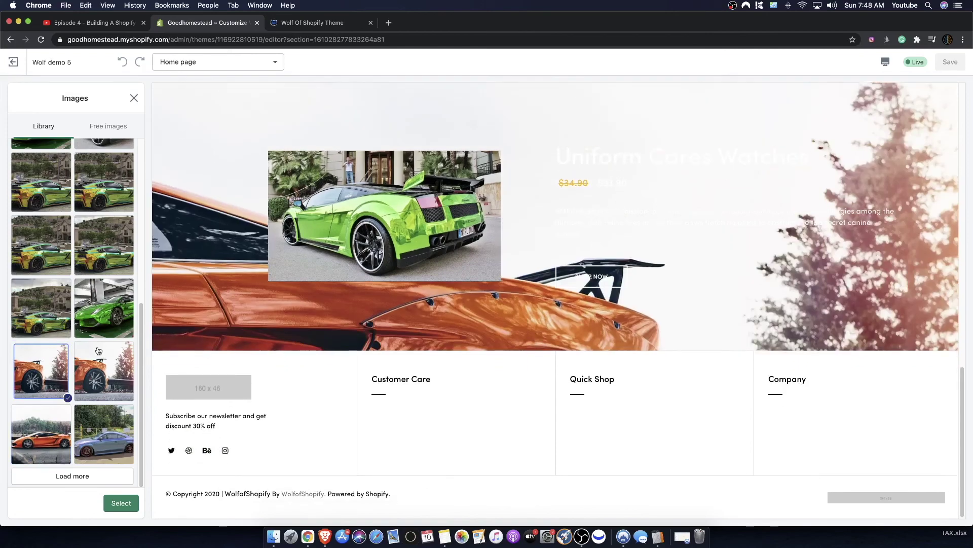
{"action": "left_click", "coordinate": [87, 477]}
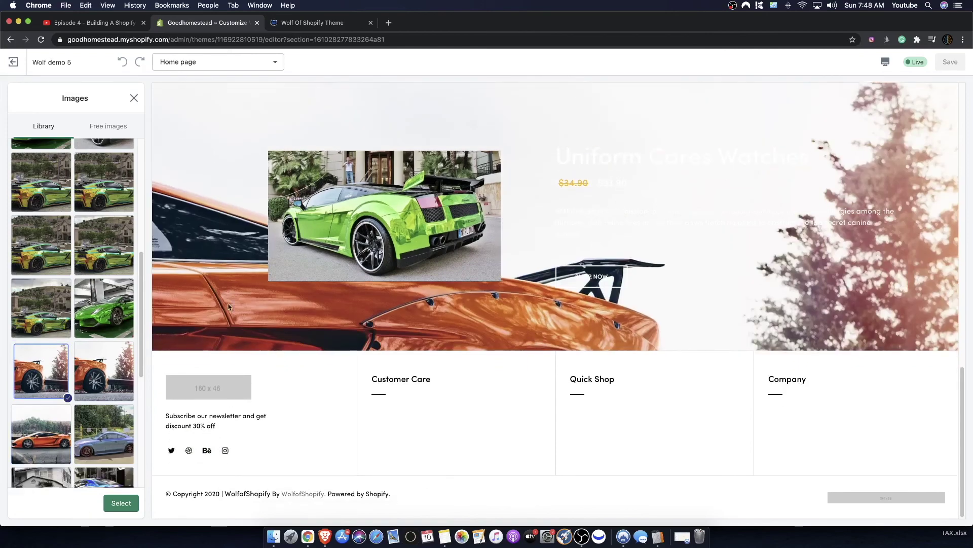
{"action": "scroll", "coordinate": [71, 304], "scroll_direction": "down", "scroll_amount": 5}
{"action": "left_click", "coordinate": [43, 307]}
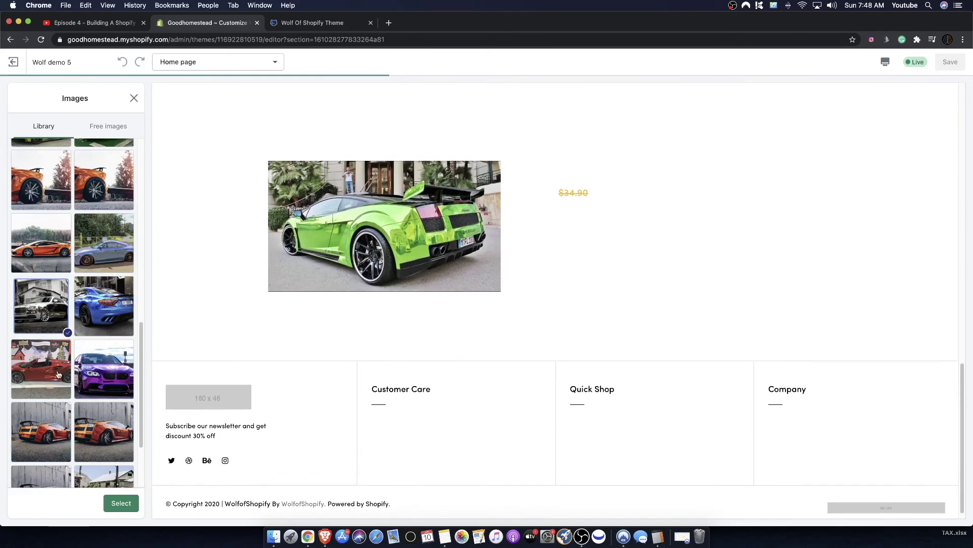
{"action": "left_click", "coordinate": [59, 374]}
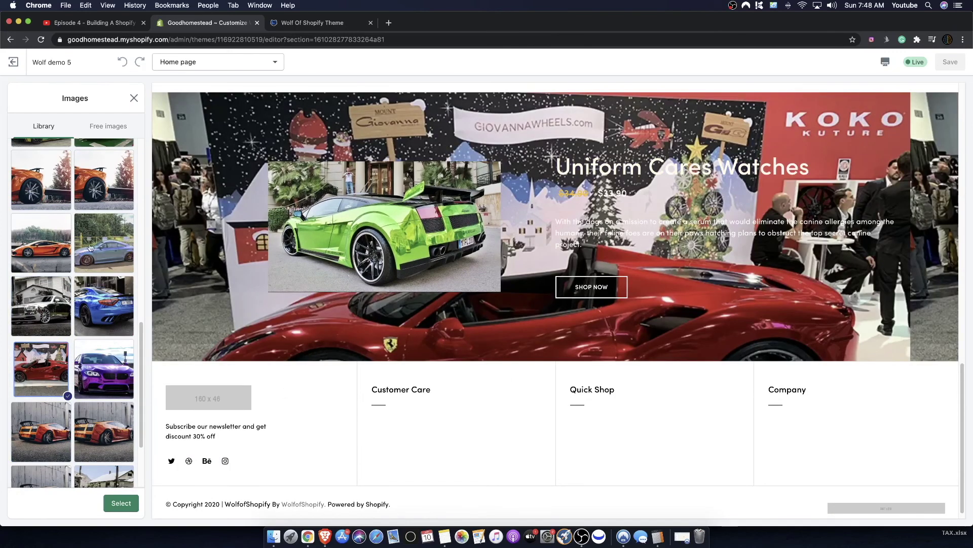
{"action": "scroll", "coordinate": [591, 255], "scroll_direction": "up", "scroll_amount": 1}
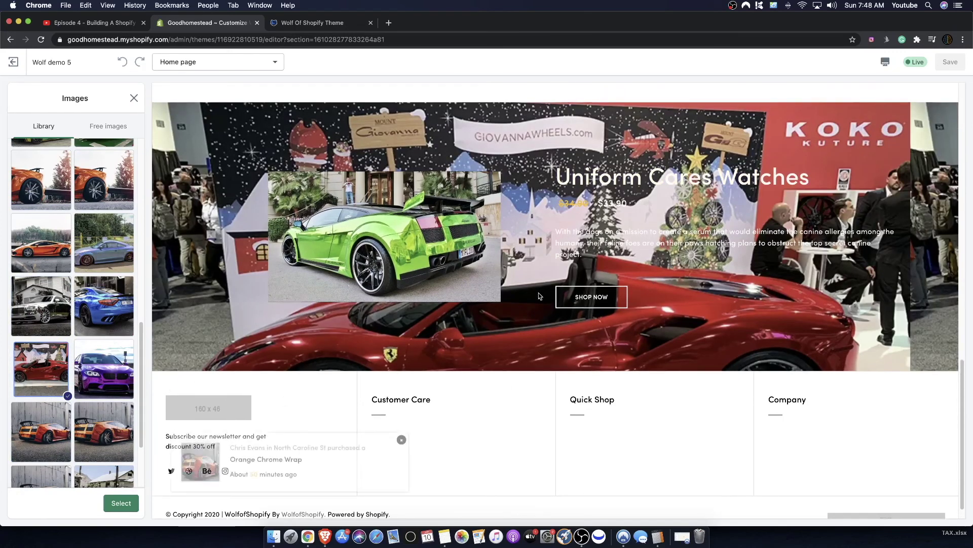
{"action": "scroll", "coordinate": [102, 329], "scroll_direction": "down", "scroll_amount": 2}
{"action": "left_click", "coordinate": [112, 357]}
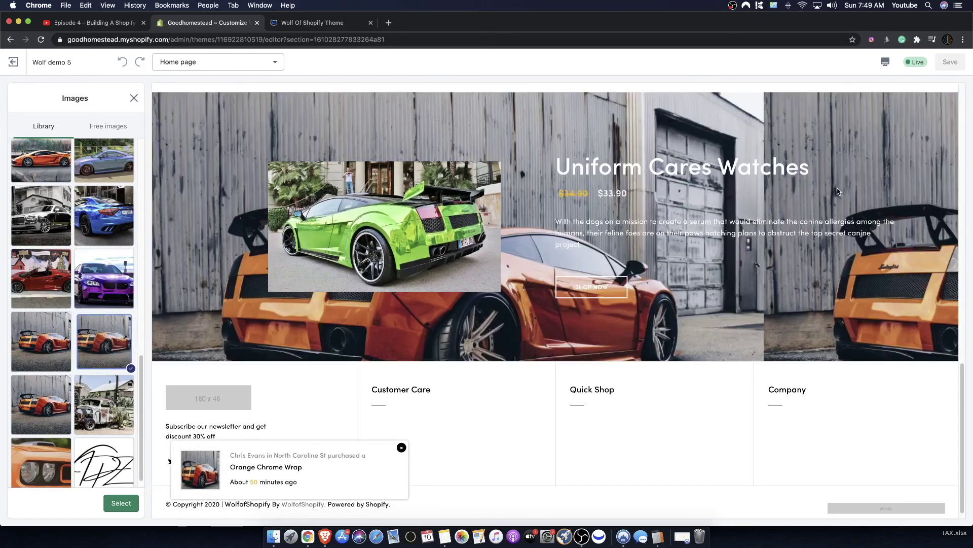
{"action": "left_click", "coordinate": [134, 98]}
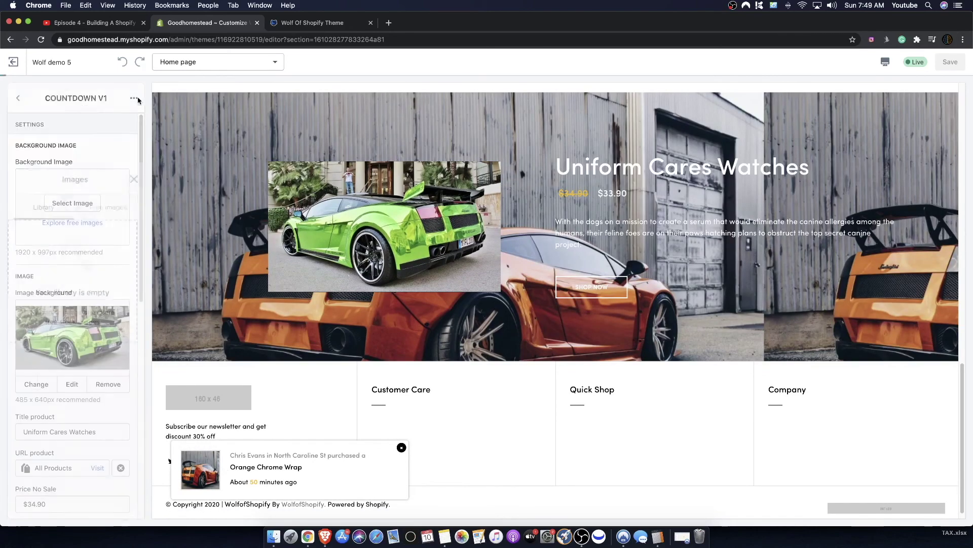
{"action": "scroll", "coordinate": [329, 238], "scroll_direction": "up", "scroll_amount": 1}
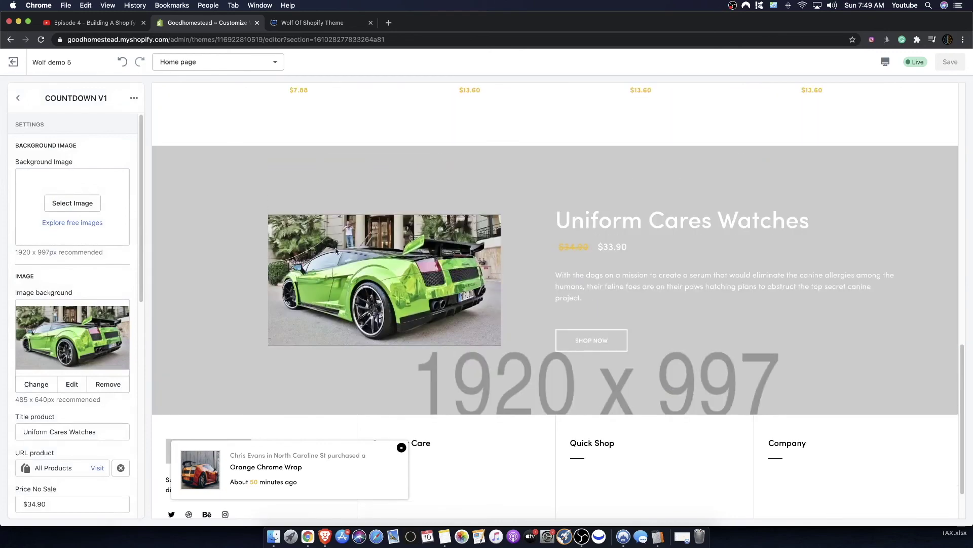
Dismiss the purchase popup, remove the COUNTDOWN V1 section, open the add-section list, then go to YouTube
{"action": "left_click", "coordinate": [401, 447]}
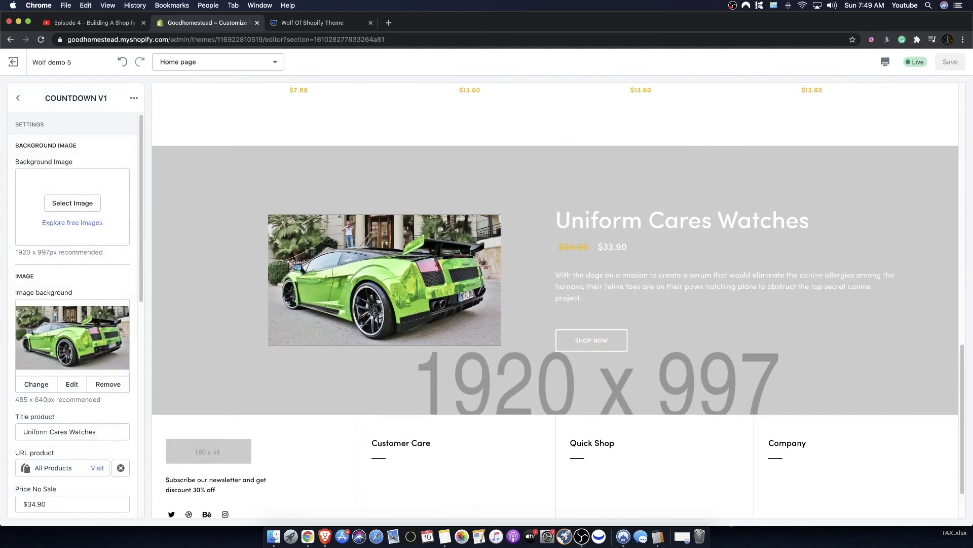
{"action": "left_click", "coordinate": [18, 101]}
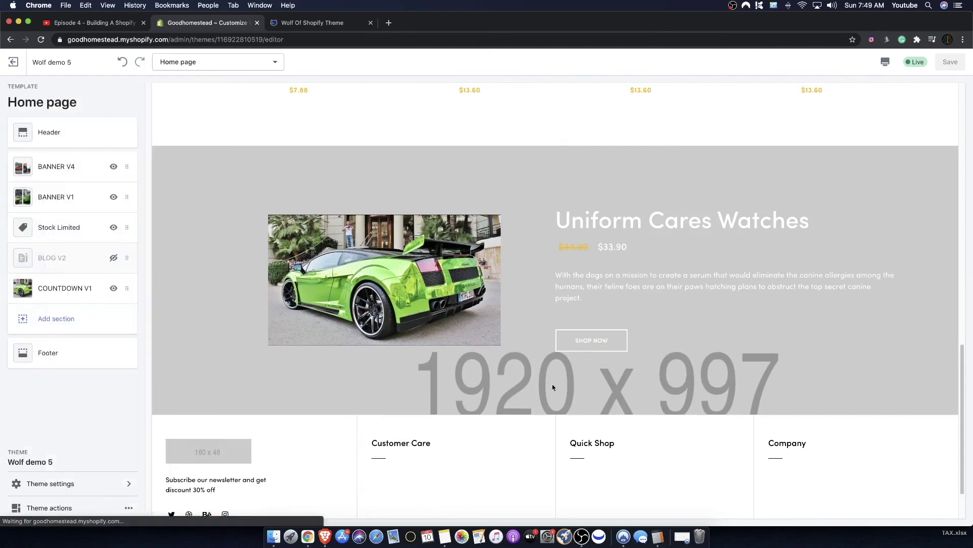
{"action": "left_click", "coordinate": [82, 292]}
{"action": "scroll", "coordinate": [84, 308], "scroll_direction": "down", "scroll_amount": 5}
{"action": "left_click", "coordinate": [134, 98]}
{"action": "left_click", "coordinate": [87, 143]}
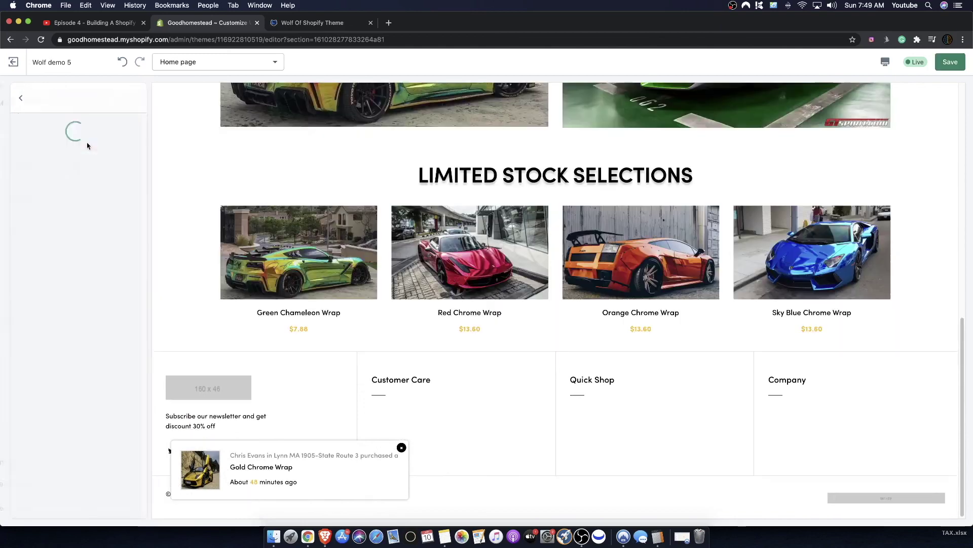
{"action": "left_click", "coordinate": [59, 284]}
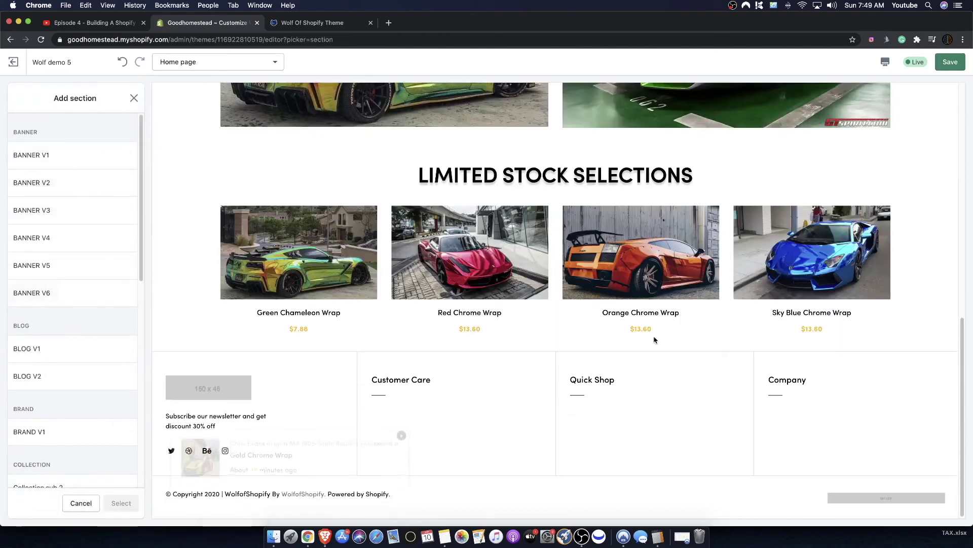
{"action": "left_click", "coordinate": [111, 22]}
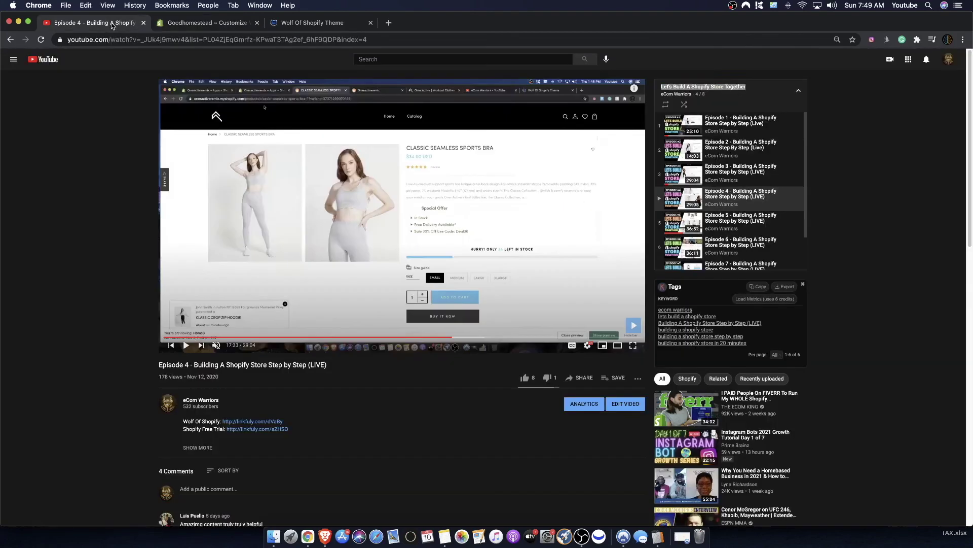
Browse the eCom Warriors VIDEOS tab, then return to Shopify's add-section list showing FLASH SALE V1
{"action": "left_click", "coordinate": [198, 400]}
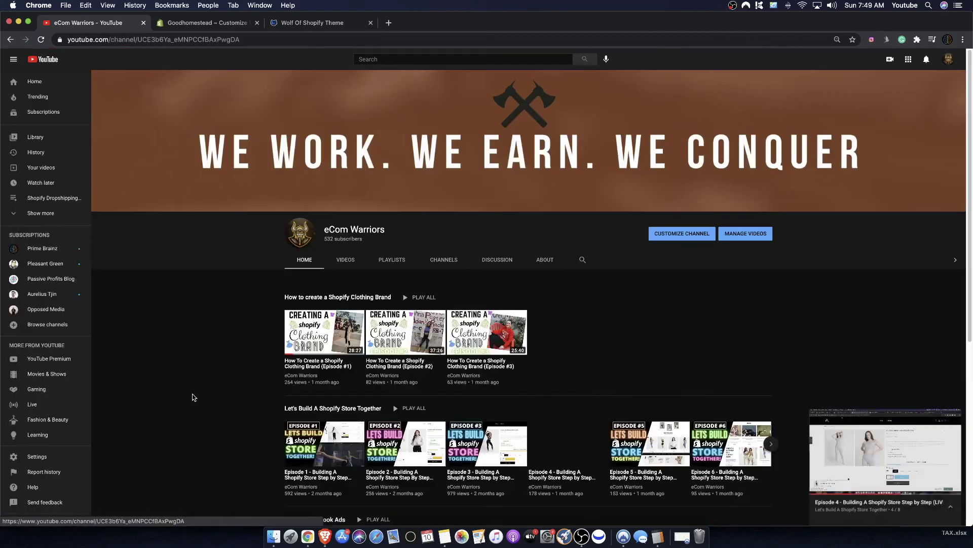
{"action": "left_click", "coordinate": [347, 260]}
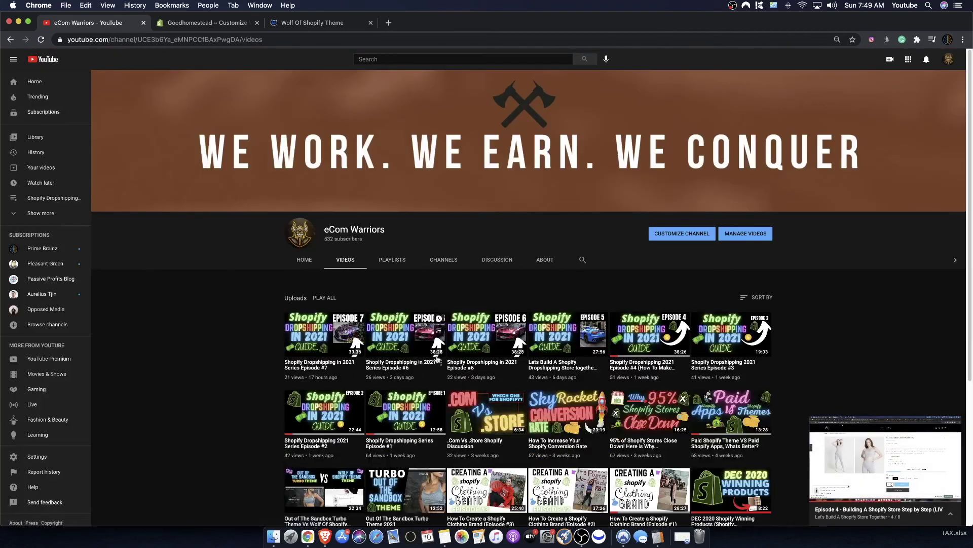
{"action": "mouse_move", "coordinate": [321, 337]}
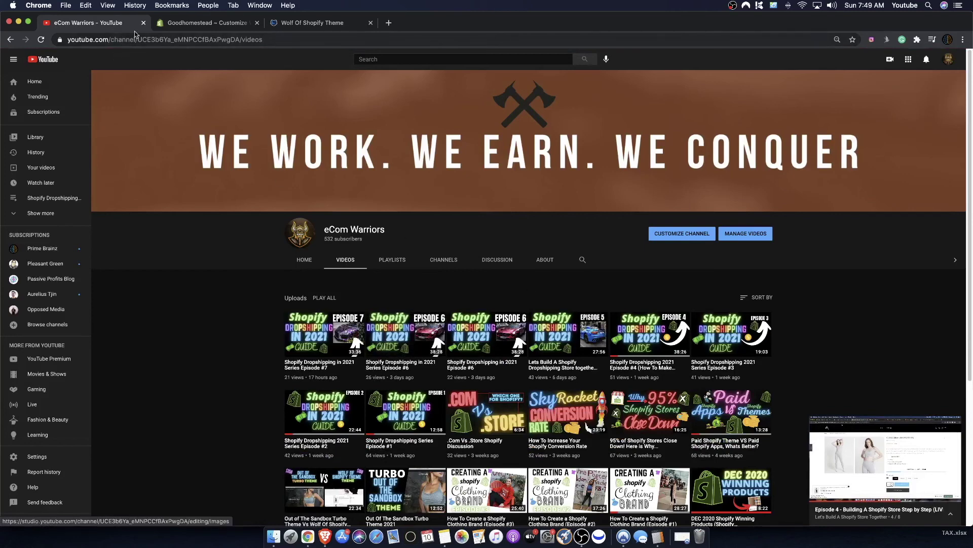
{"action": "left_click", "coordinate": [205, 22]}
{"action": "scroll", "coordinate": [66, 398], "scroll_direction": "down", "scroll_amount": 10}
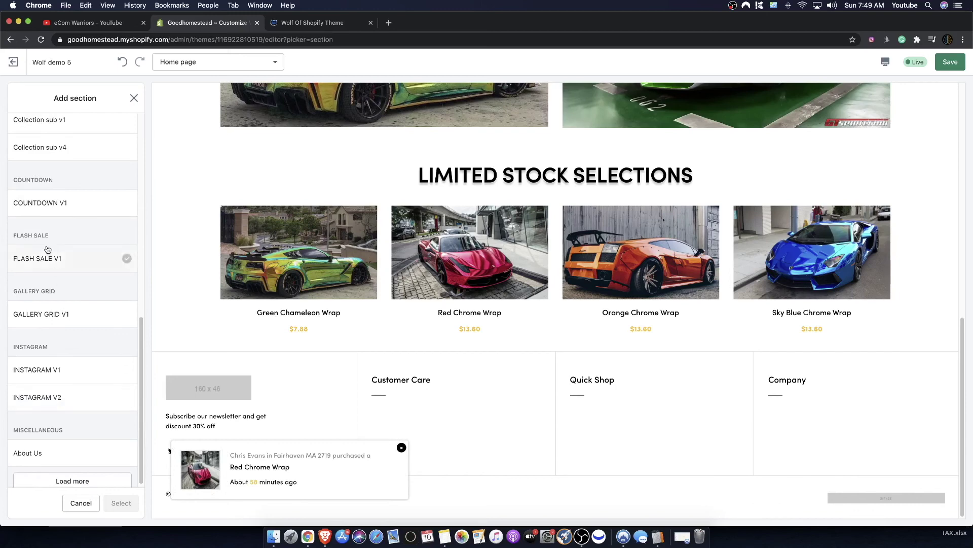
Add a FLASH SALE V1 section titled New Arrivals to the home page
{"action": "left_click", "coordinate": [49, 256]}
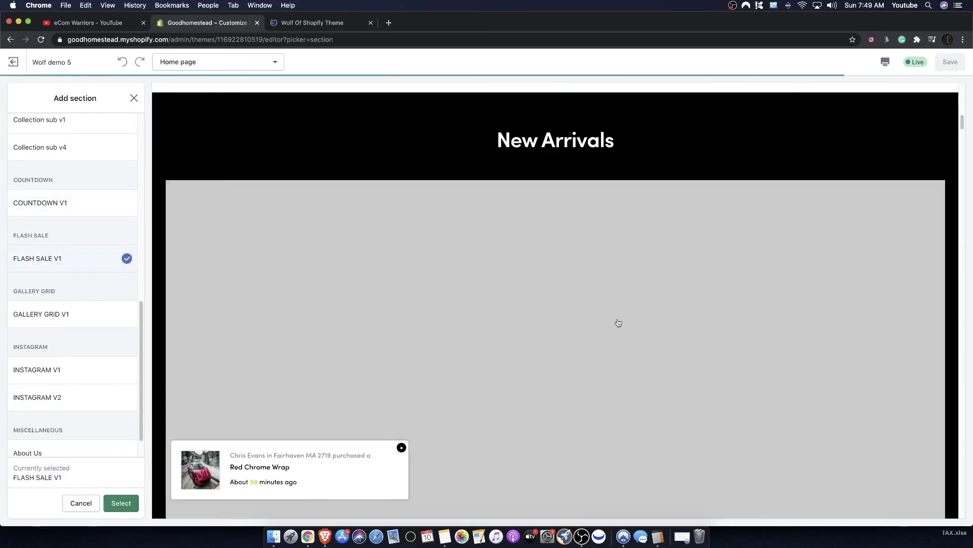
{"action": "left_click", "coordinate": [114, 504]}
{"action": "scroll", "coordinate": [73, 422], "scroll_direction": "down", "scroll_amount": 1}
{"action": "scroll", "coordinate": [73, 422], "scroll_direction": "down", "scroll_amount": 3}
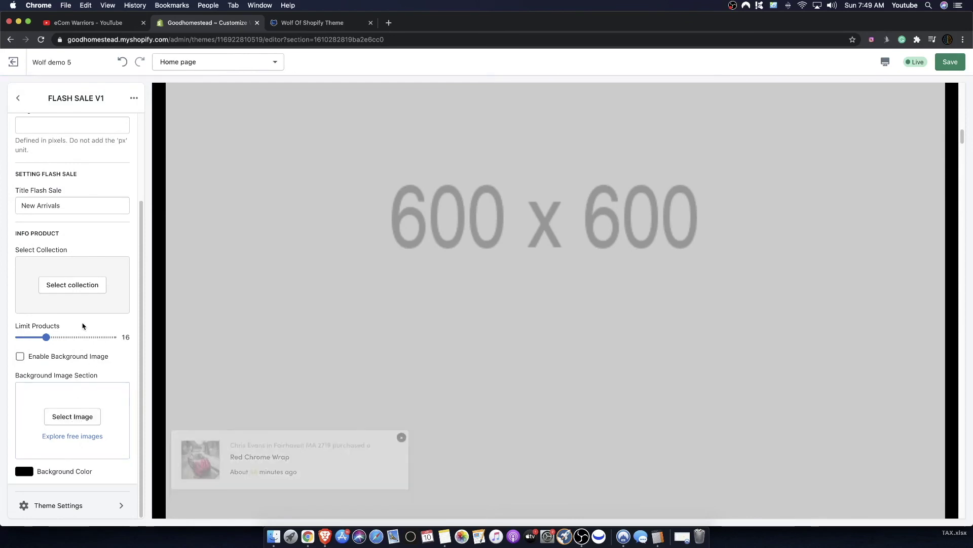
{"action": "scroll", "coordinate": [75, 307], "scroll_direction": "up", "scroll_amount": 4}
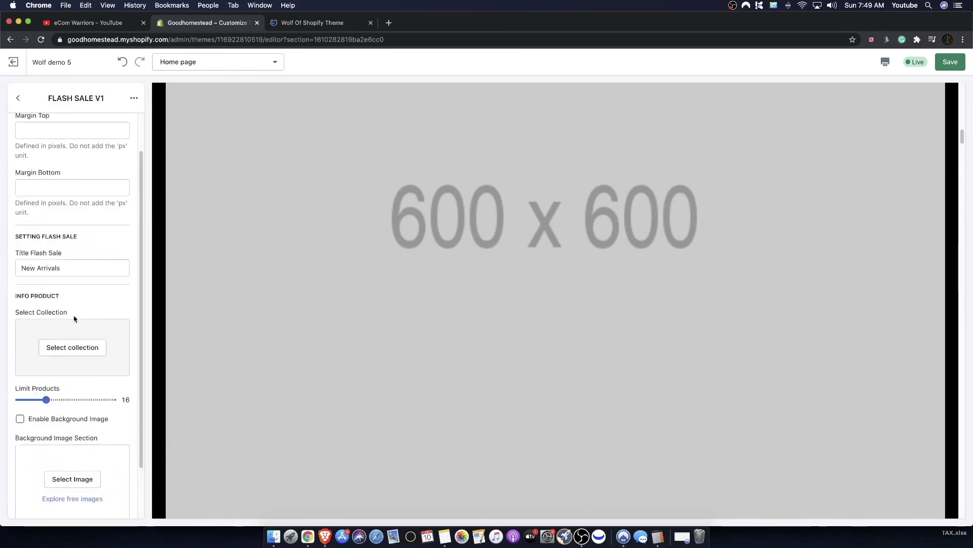
Feature the Chameleon Wraps collection in the section, with products limited to 5
{"action": "left_click", "coordinate": [67, 393]}
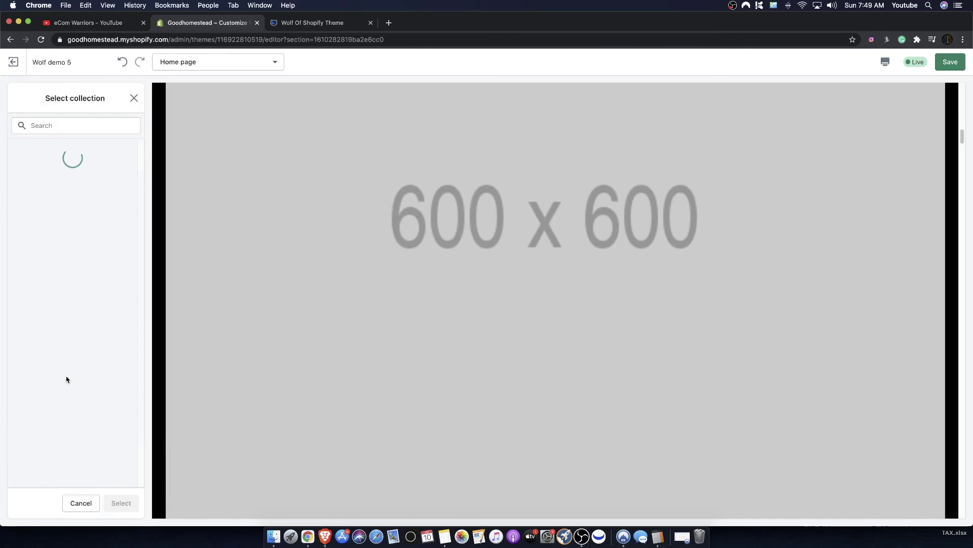
{"action": "left_click", "coordinate": [67, 183]}
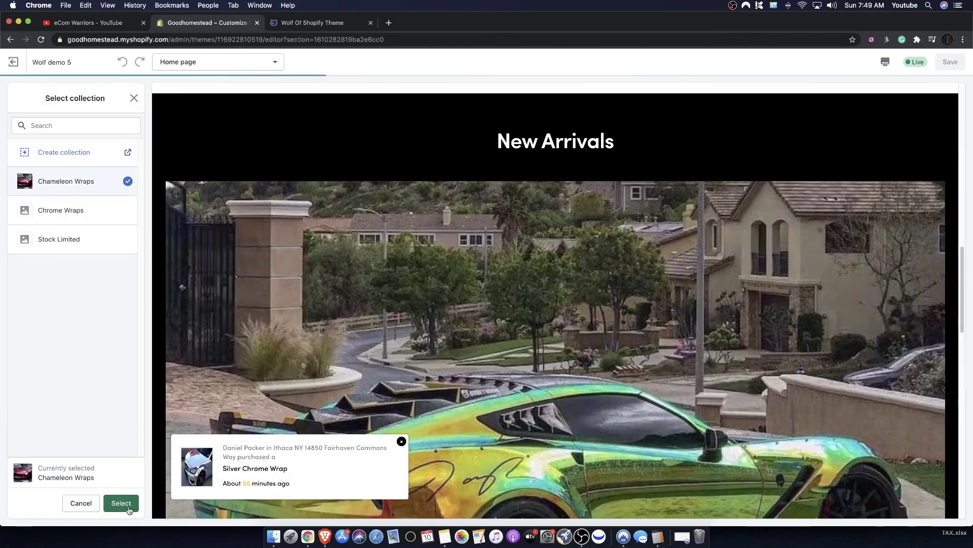
{"action": "left_click", "coordinate": [121, 503]}
{"action": "scroll", "coordinate": [157, 362], "scroll_direction": "down", "scroll_amount": 5}
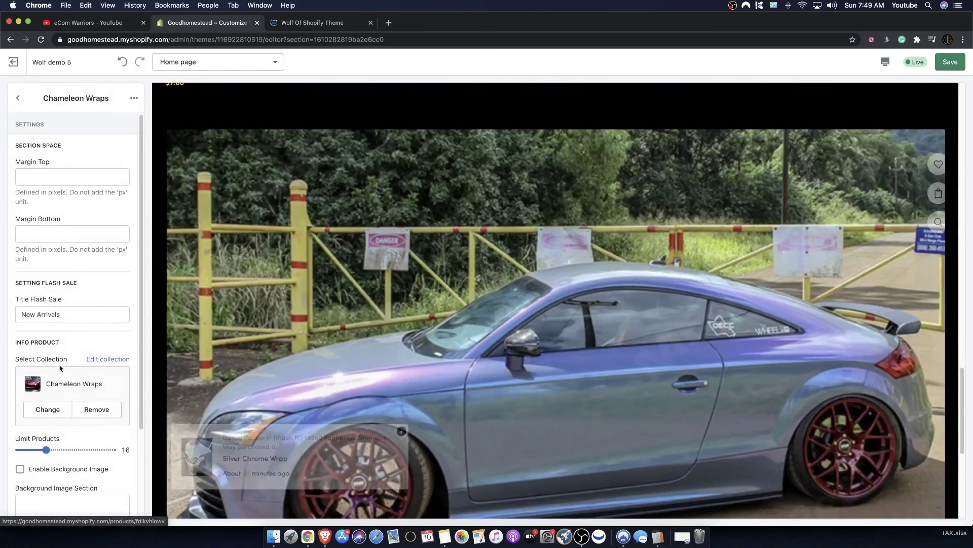
{"action": "scroll", "coordinate": [65, 356], "scroll_direction": "down", "scroll_amount": 3}
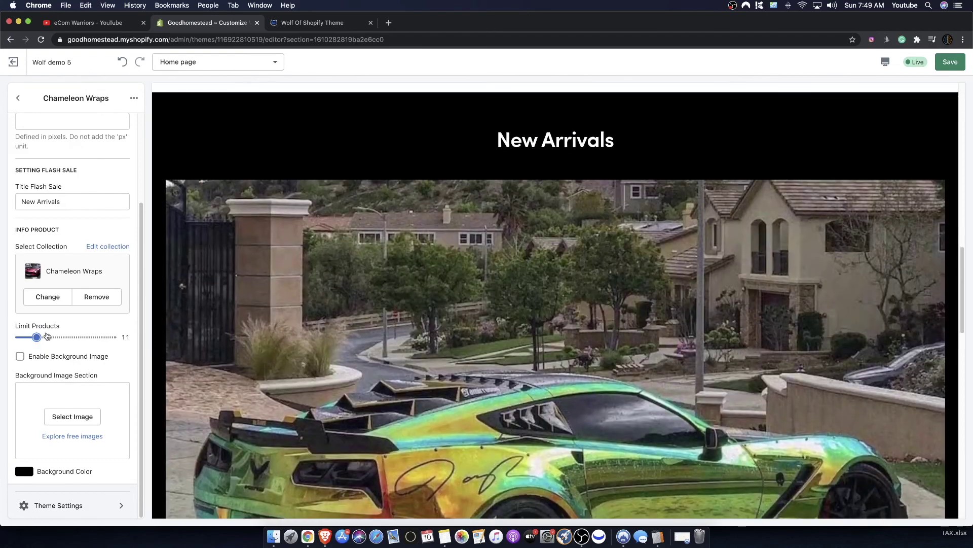
{"action": "scroll", "coordinate": [47, 335], "scroll_direction": "up", "scroll_amount": 1}
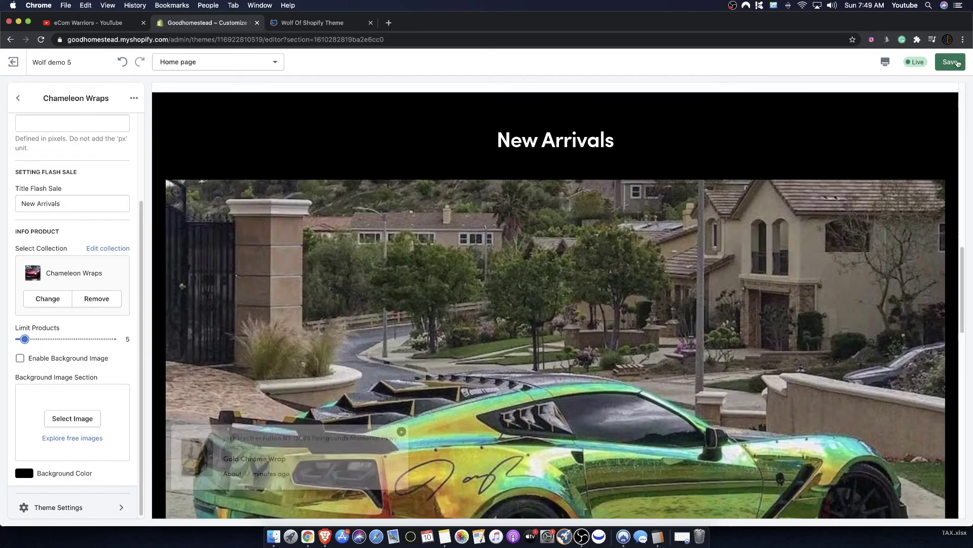
Change the New Arrivals background from black to blue #1990C6, after briefly trying yellow
{"action": "scroll", "coordinate": [623, 264], "scroll_direction": "up", "scroll_amount": 6}
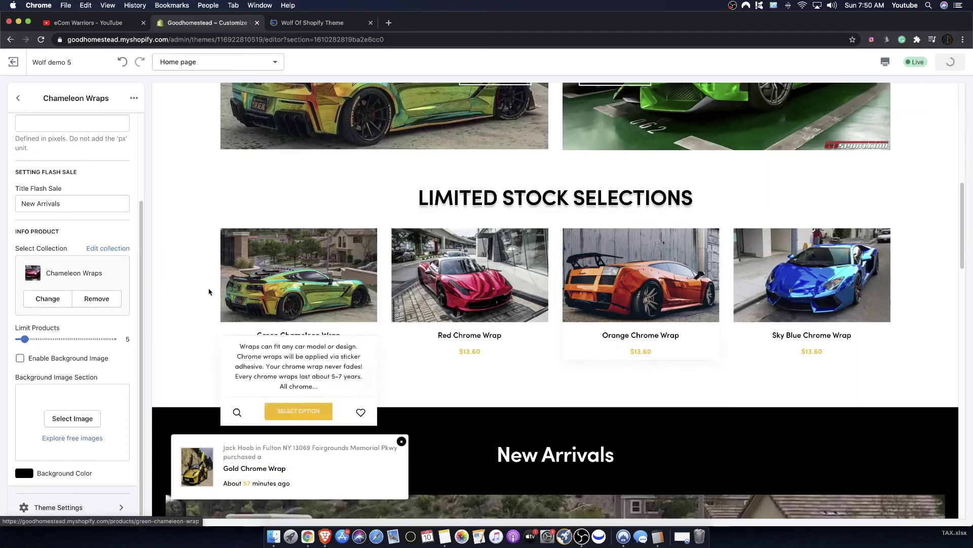
{"action": "scroll", "coordinate": [173, 322], "scroll_direction": "down", "scroll_amount": 1}
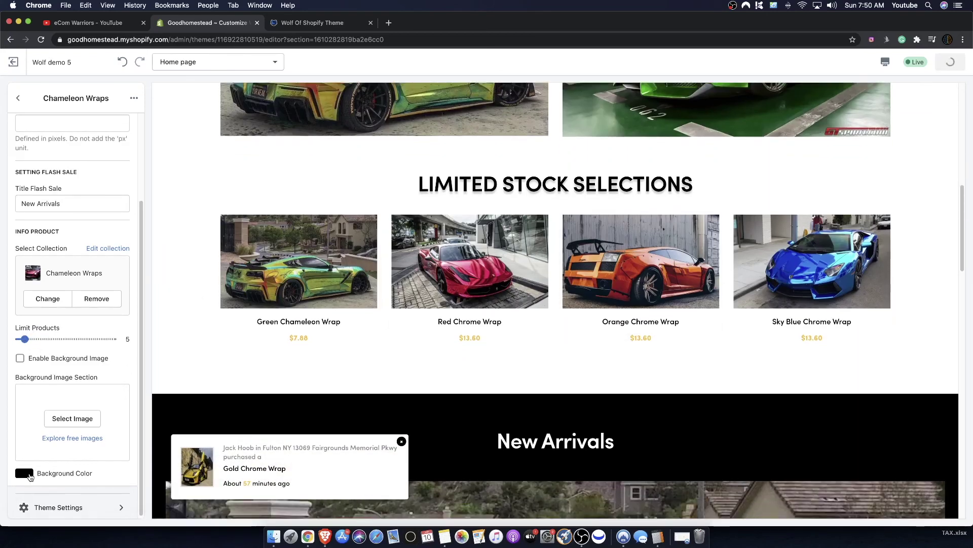
{"action": "left_click", "coordinate": [29, 475]}
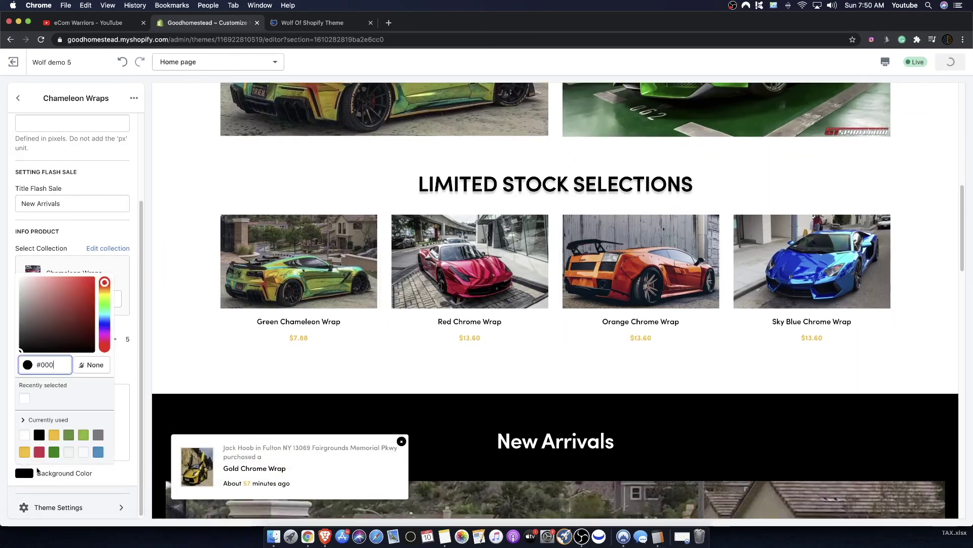
{"action": "left_click", "coordinate": [54, 435]}
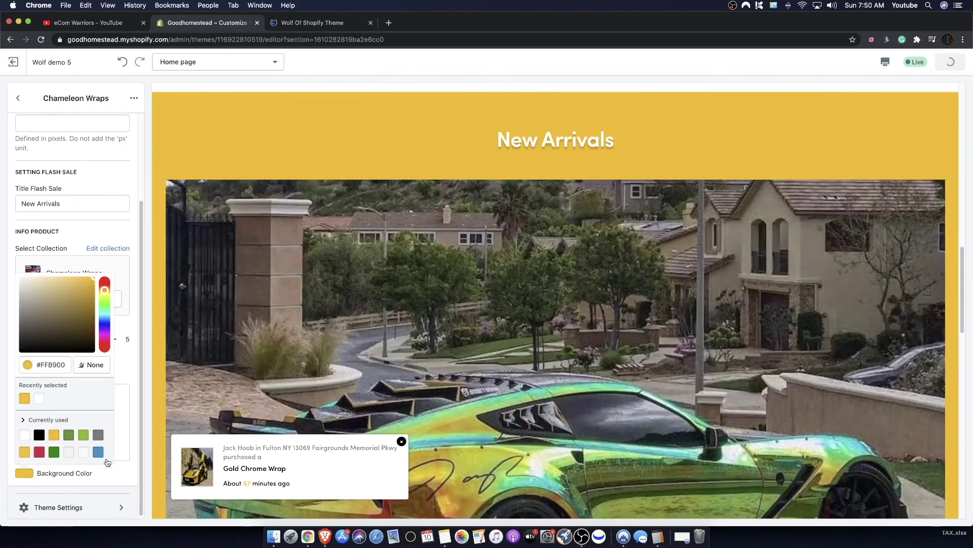
{"action": "left_click", "coordinate": [98, 452]}
{"action": "scroll", "coordinate": [427, 324], "scroll_direction": "down", "scroll_amount": 5}
{"action": "scroll", "coordinate": [427, 324], "scroll_direction": "down", "scroll_amount": 10}
{"action": "scroll", "coordinate": [391, 317], "scroll_direction": "up", "scroll_amount": 8}
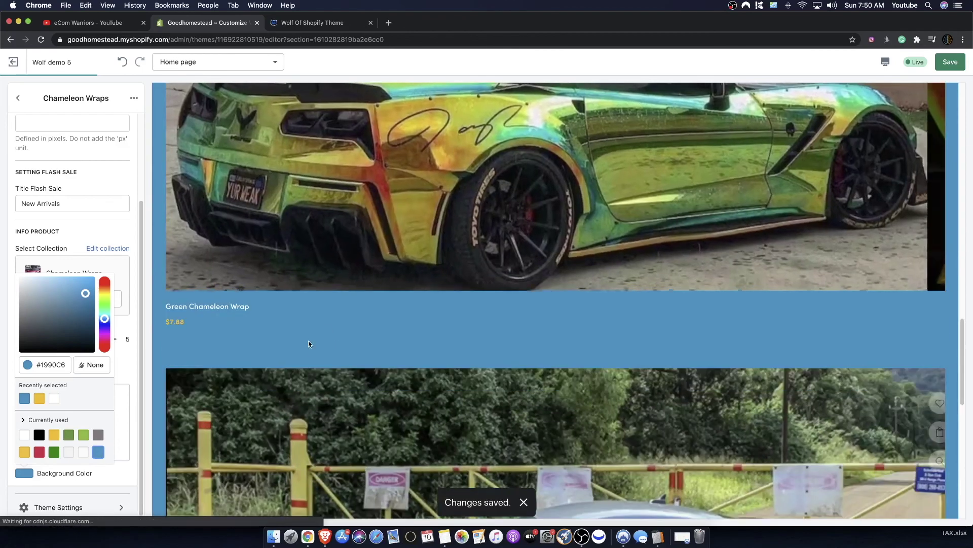
{"action": "scroll", "coordinate": [493, 315], "scroll_direction": "down", "scroll_amount": 1}
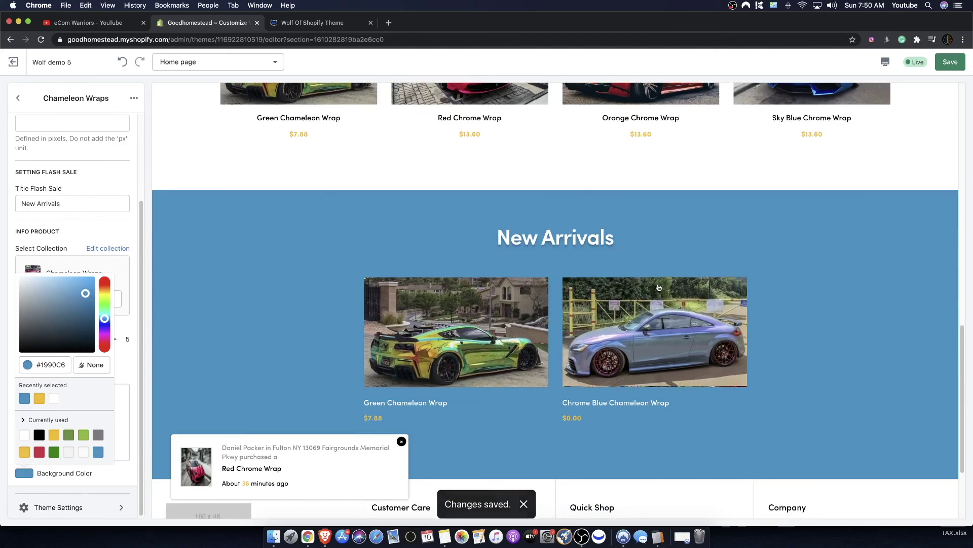
{"action": "scroll", "coordinate": [629, 273], "scroll_direction": "down", "scroll_amount": 3}
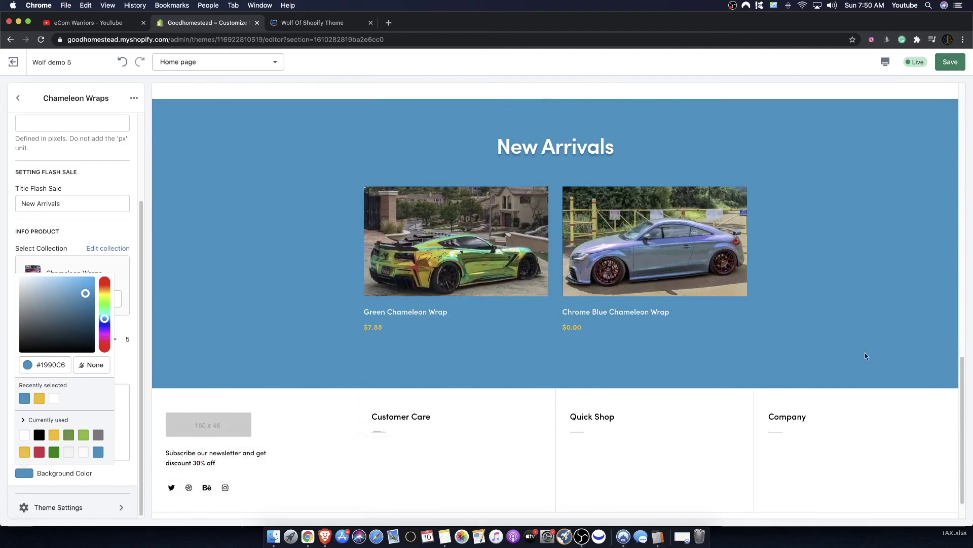
{"action": "scroll", "coordinate": [462, 290], "scroll_direction": "up", "scroll_amount": 3}
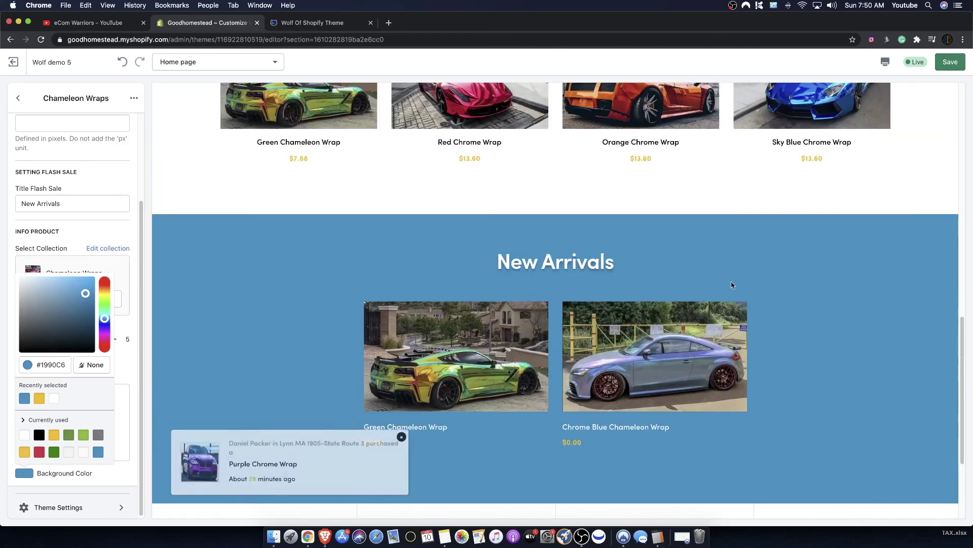
{"action": "mouse_move", "coordinate": [538, 320]}
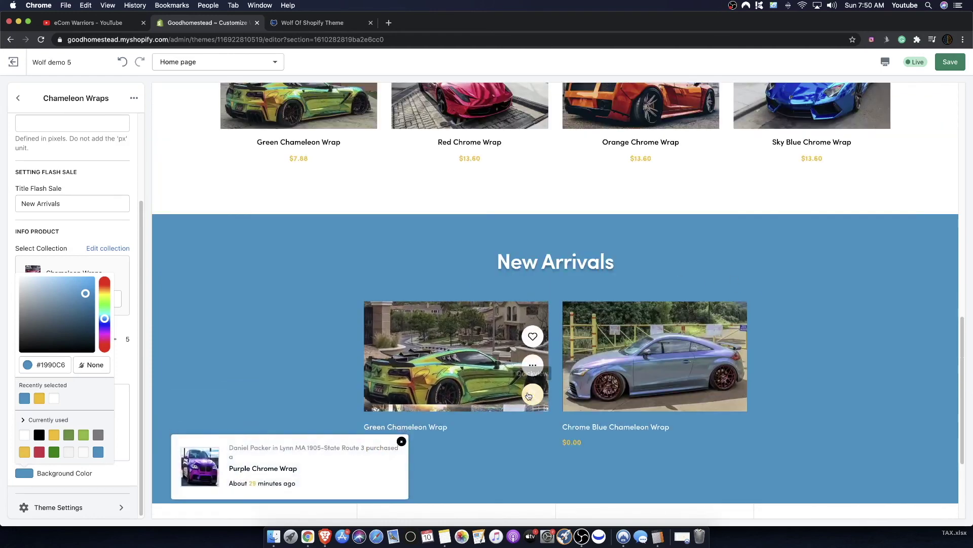
{"action": "scroll", "coordinate": [529, 361], "scroll_direction": "down", "scroll_amount": 2}
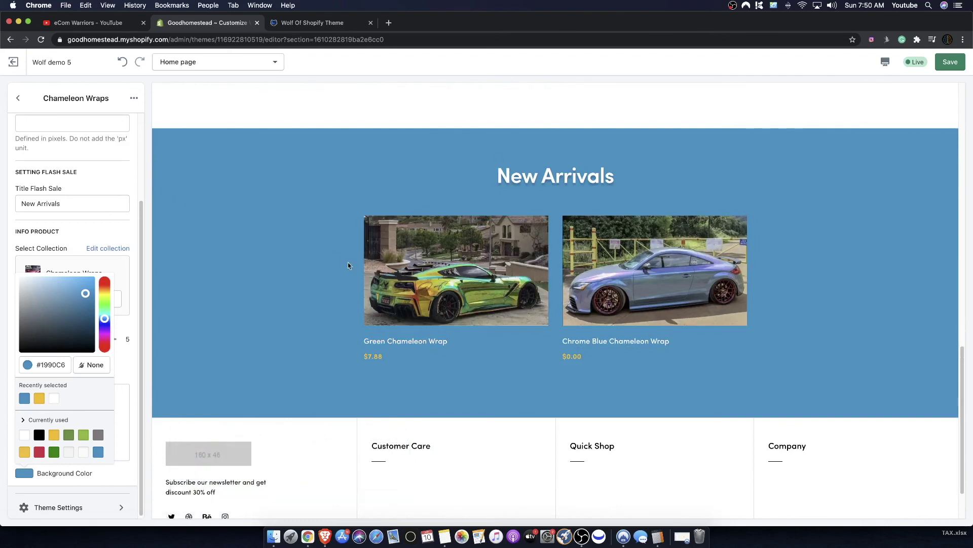
Switch the New Arrivals section to the Stock Limited collection with a 17-product limit
{"action": "left_click", "coordinate": [124, 332]}
{"action": "scroll", "coordinate": [107, 330], "scroll_direction": "up", "scroll_amount": 3}
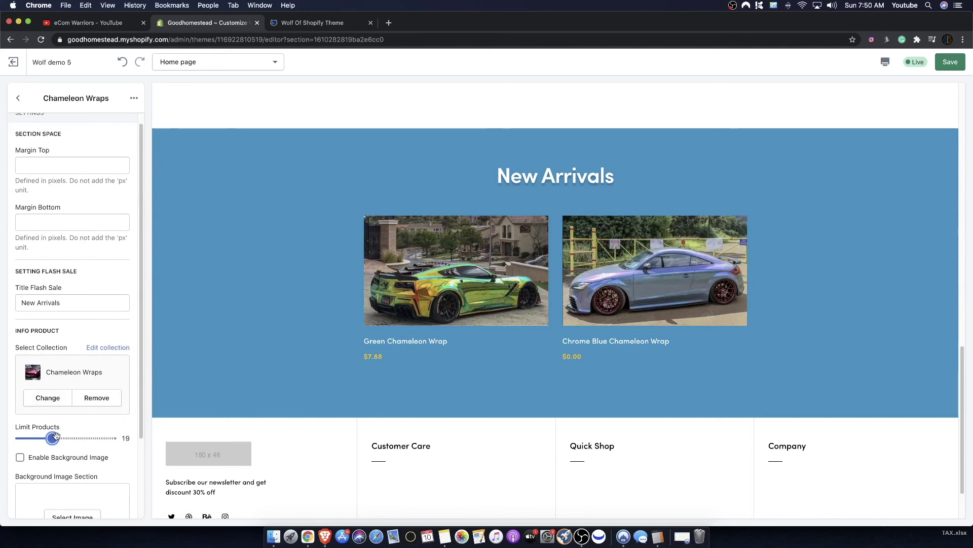
{"action": "left_click_drag", "start_coordinate": [71, 438], "coordinate": [51, 438]}
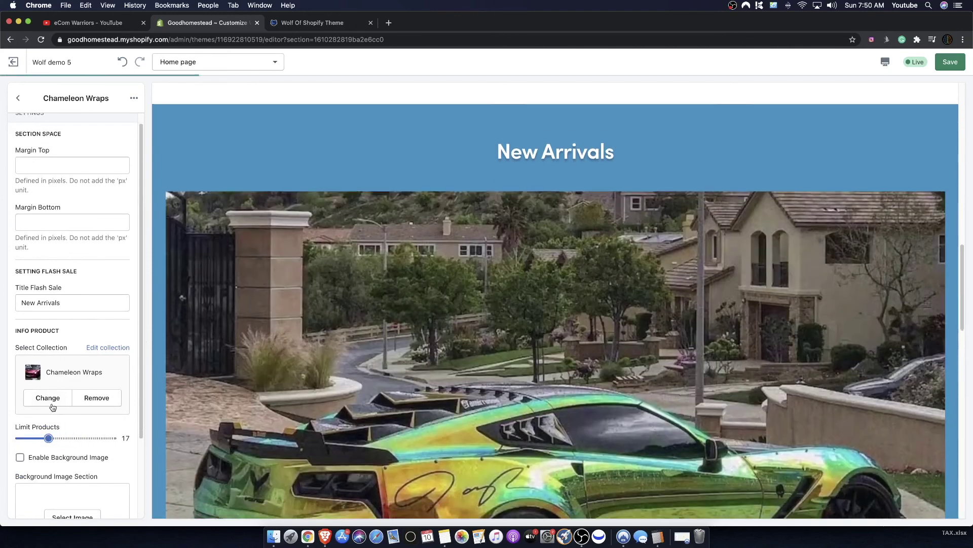
{"action": "left_click", "coordinate": [47, 397]}
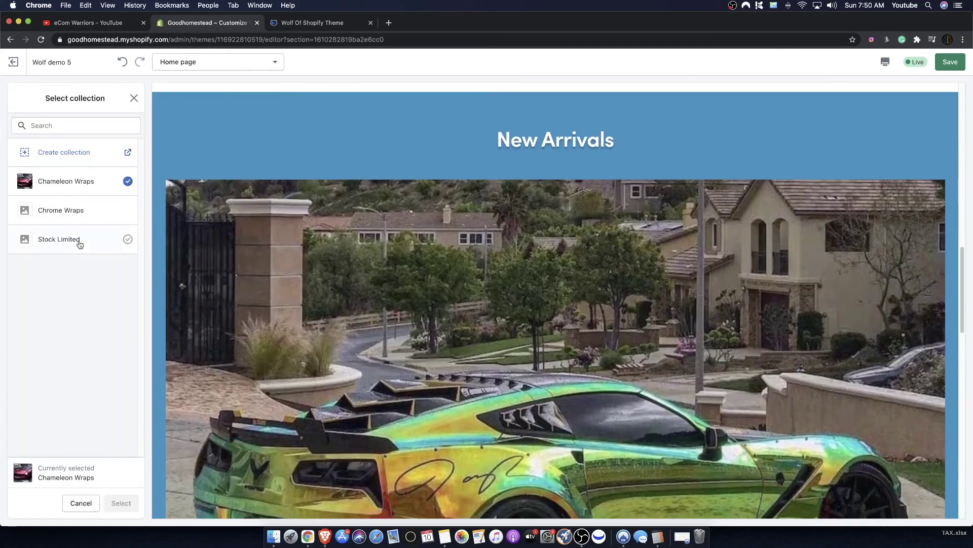
{"action": "left_click", "coordinate": [80, 244]}
{"action": "left_click", "coordinate": [82, 213]}
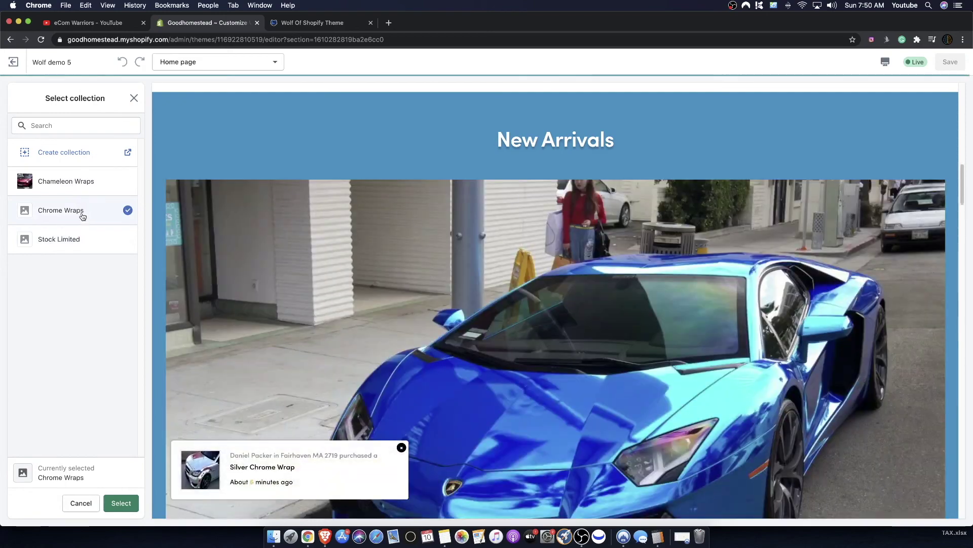
{"action": "left_click", "coordinate": [96, 236]}
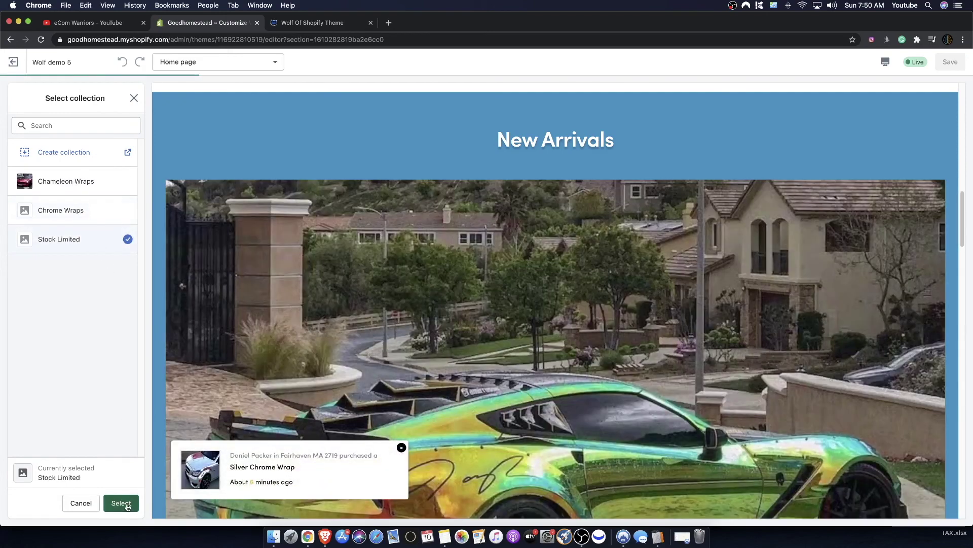
{"action": "left_click", "coordinate": [121, 503]}
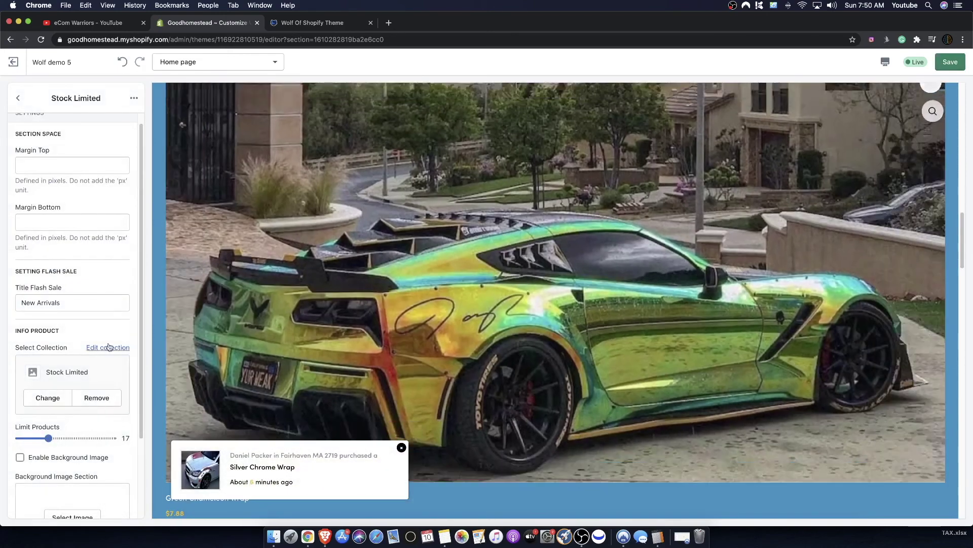
{"action": "scroll", "coordinate": [56, 418], "scroll_direction": "down", "scroll_amount": 2}
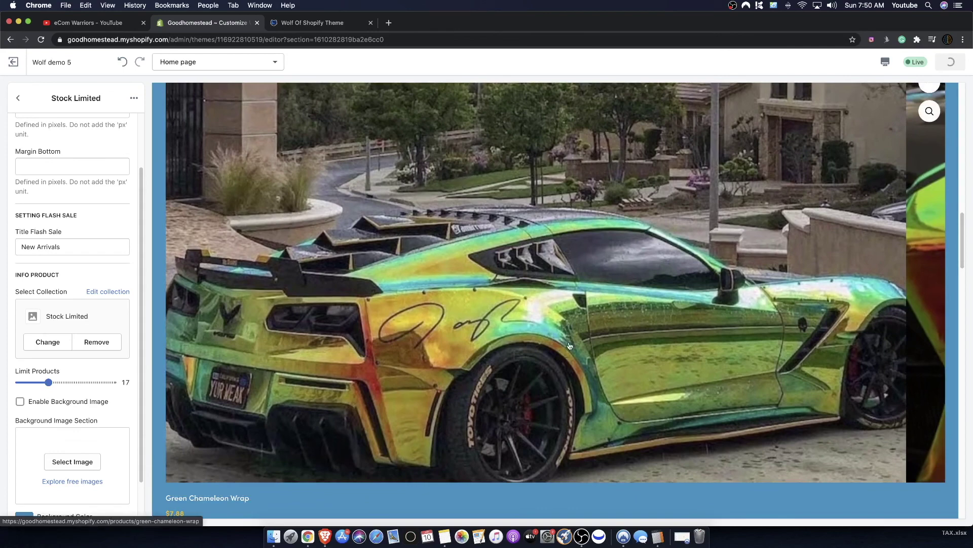
{"action": "scroll", "coordinate": [507, 310], "scroll_direction": "down", "scroll_amount": 3}
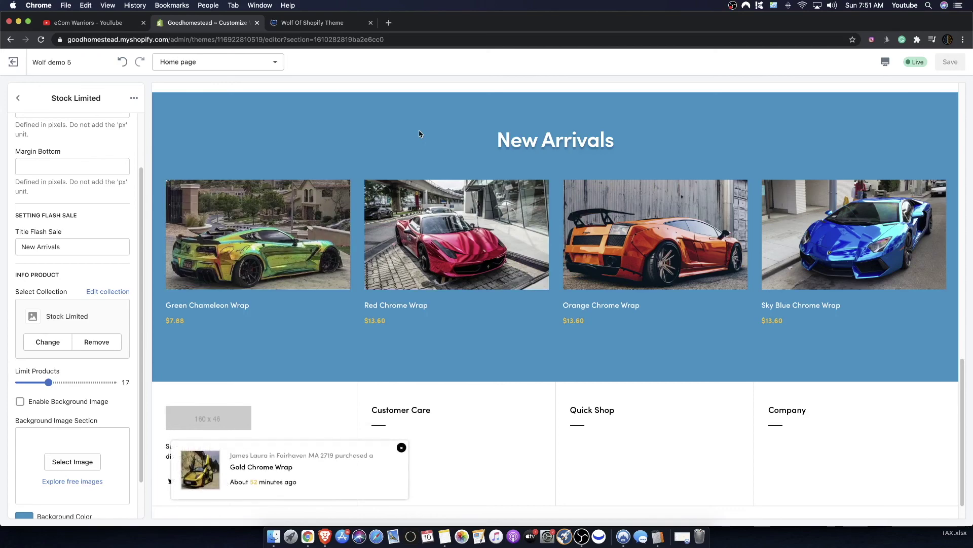
Try darker and other background colours for the New Arrivals section
{"action": "scroll", "coordinate": [503, 174], "scroll_direction": "up", "scroll_amount": 10}
{"action": "scroll", "coordinate": [482, 299], "scroll_direction": "down", "scroll_amount": 10}
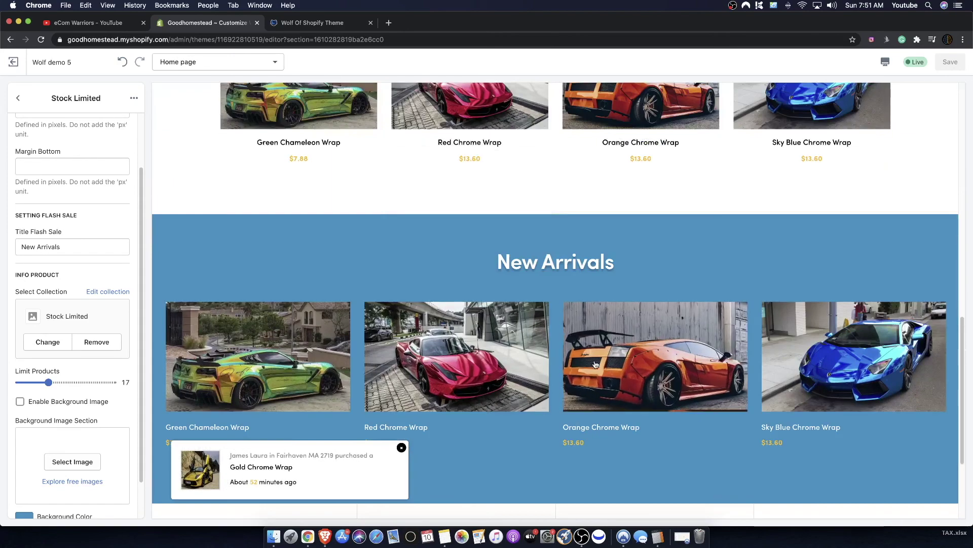
{"action": "scroll", "coordinate": [44, 489], "scroll_direction": "down", "scroll_amount": 2}
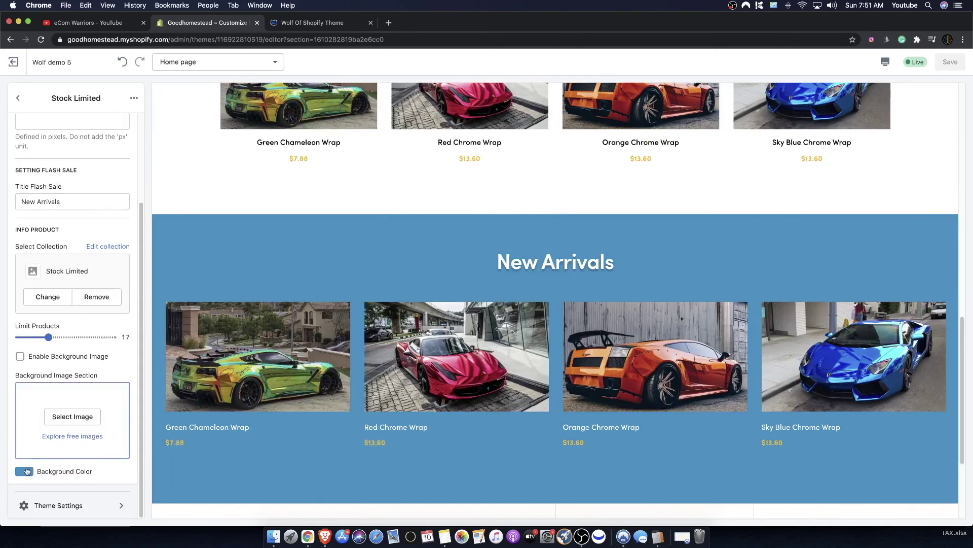
{"action": "left_click", "coordinate": [27, 471]}
{"action": "left_click_drag", "start_coordinate": [67, 310], "coordinate": [36, 326]}
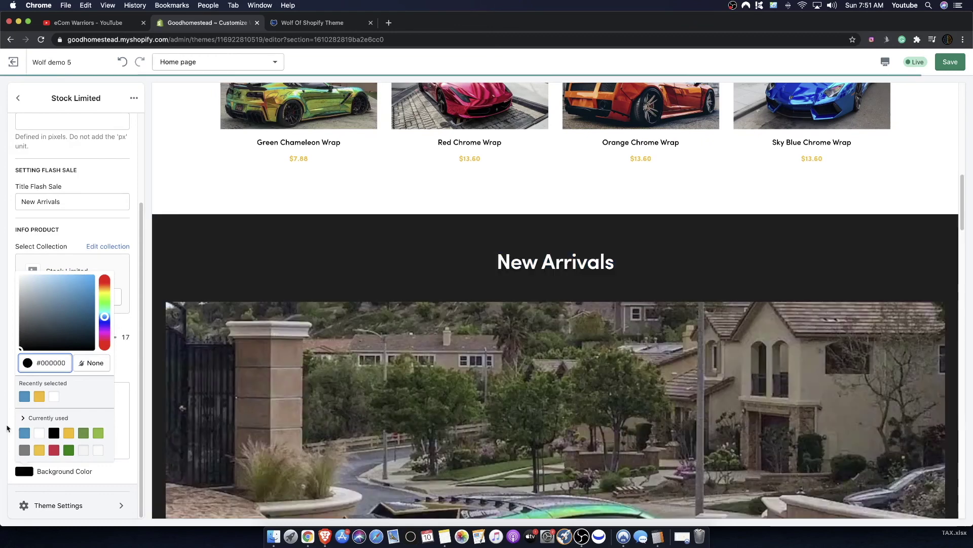
{"action": "left_click", "coordinate": [33, 284]}
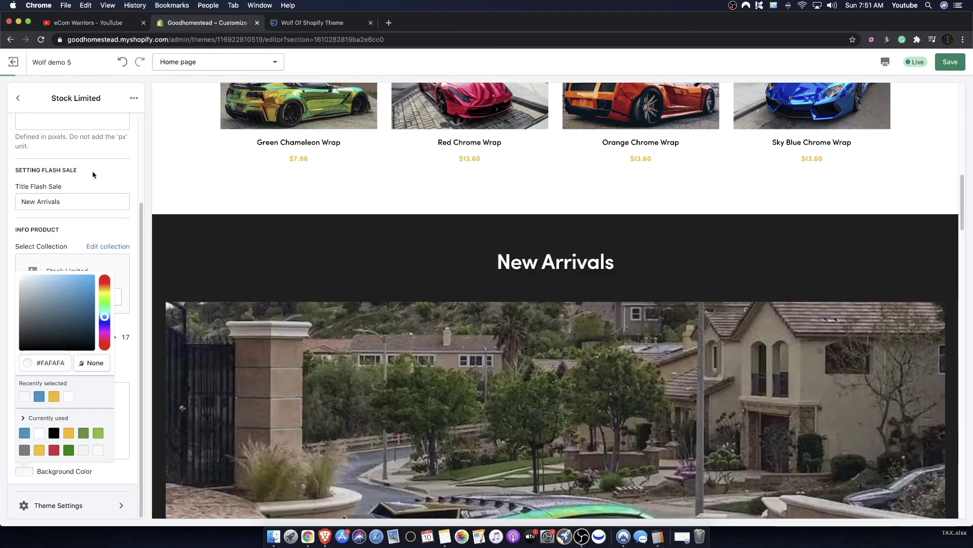
Delete the second Stock Limited (New Arrivals) section from the home page
{"action": "left_click", "coordinate": [18, 97]}
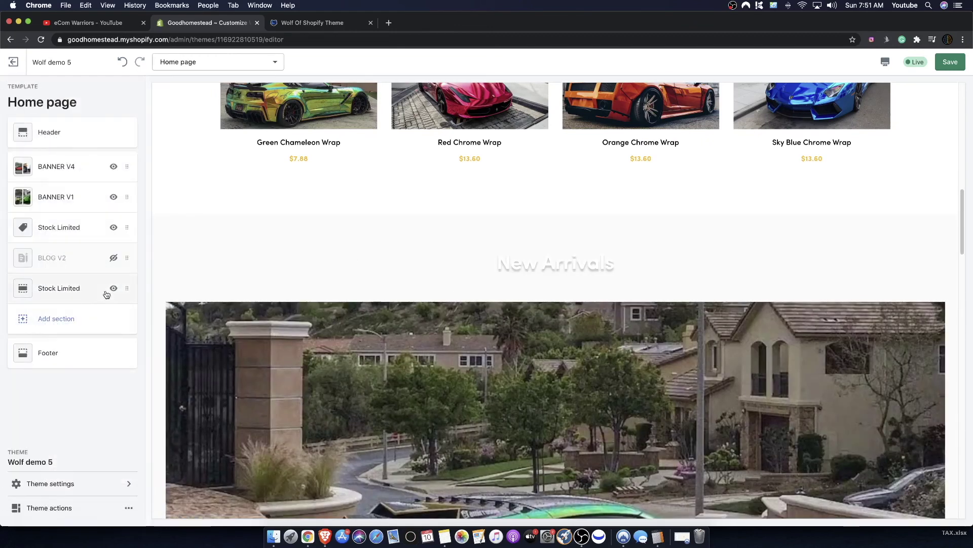
{"action": "left_click", "coordinate": [87, 291]}
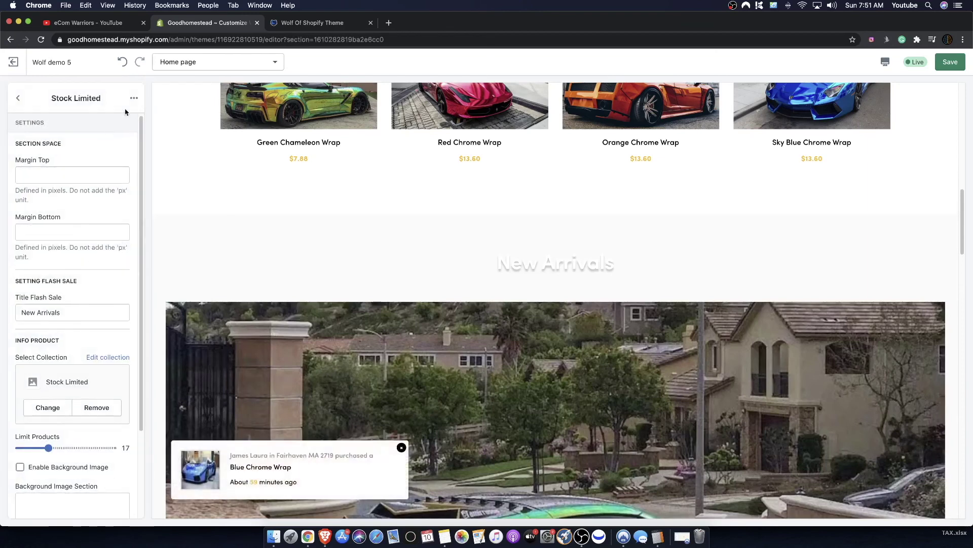
{"action": "left_click", "coordinate": [120, 144]}
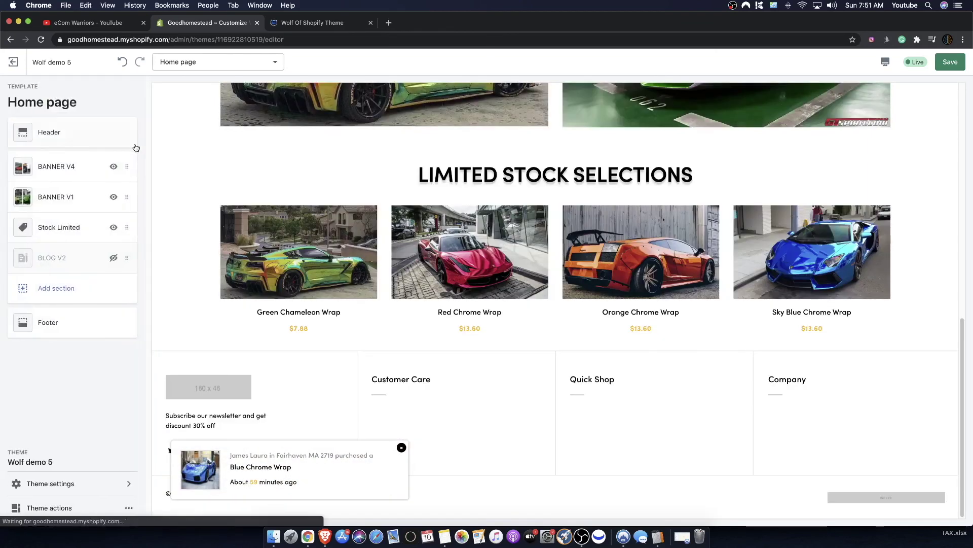
Add a GALLERY GRID V1 section titled "Our Photo Gallery" to the home page
{"action": "left_click", "coordinate": [56, 297]}
{"action": "scroll", "coordinate": [87, 422], "scroll_direction": "down", "scroll_amount": 10}
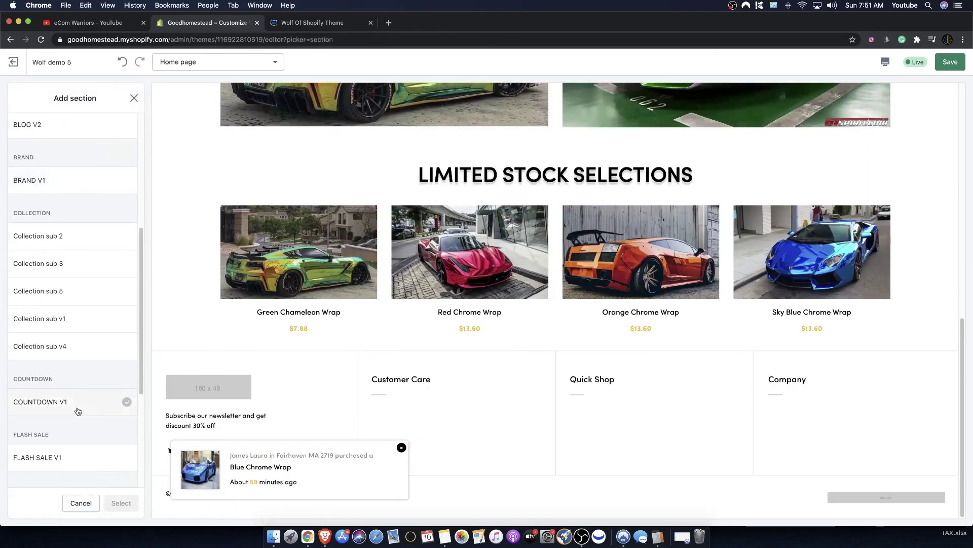
{"action": "scroll", "coordinate": [57, 381], "scroll_direction": "down", "scroll_amount": 3}
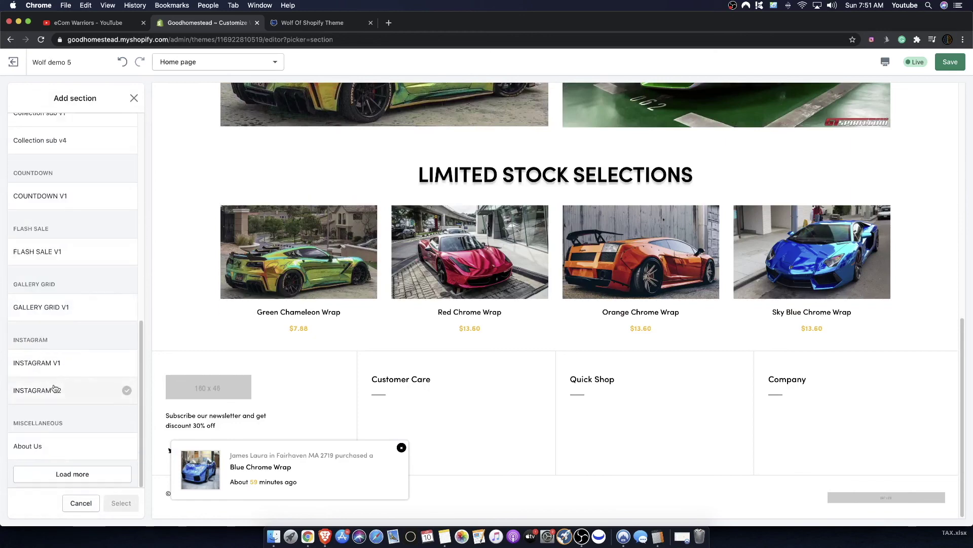
{"action": "left_click", "coordinate": [64, 311]}
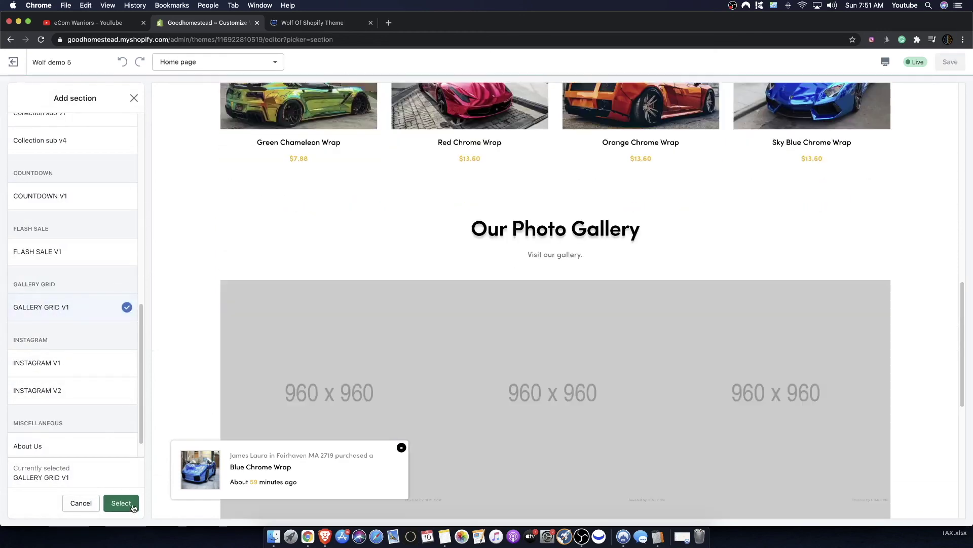
{"action": "left_click", "coordinate": [128, 501]}
Open the first Gallery Grids Item, one of six empty 960 x 960 image slots
{"action": "scroll", "coordinate": [504, 341], "scroll_direction": "down", "scroll_amount": 6}
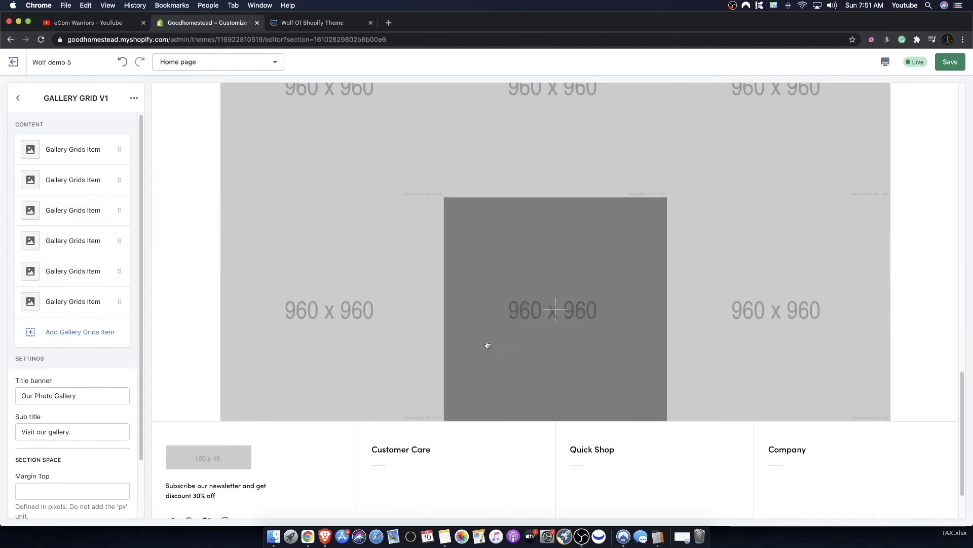
{"action": "left_click", "coordinate": [46, 150]}
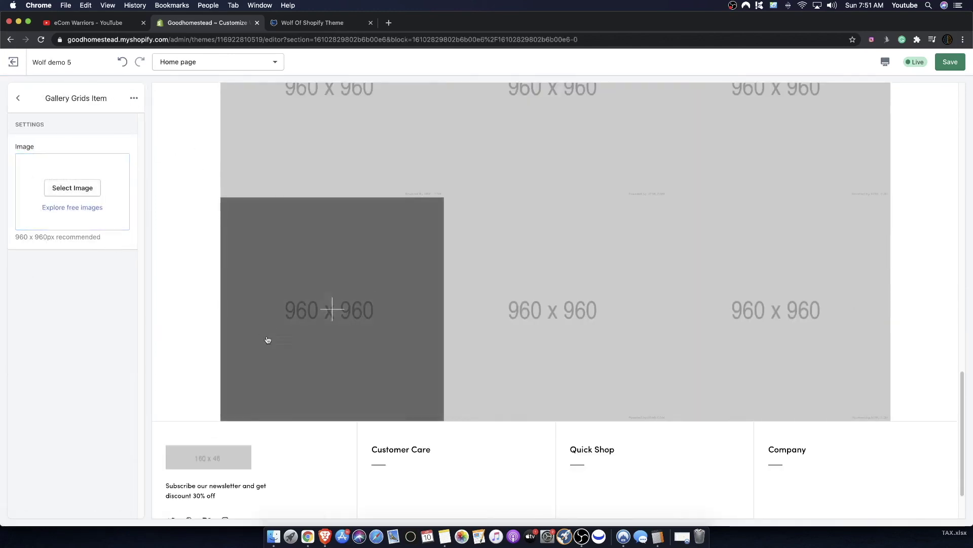
{"action": "scroll", "coordinate": [609, 357], "scroll_direction": "up", "scroll_amount": 2}
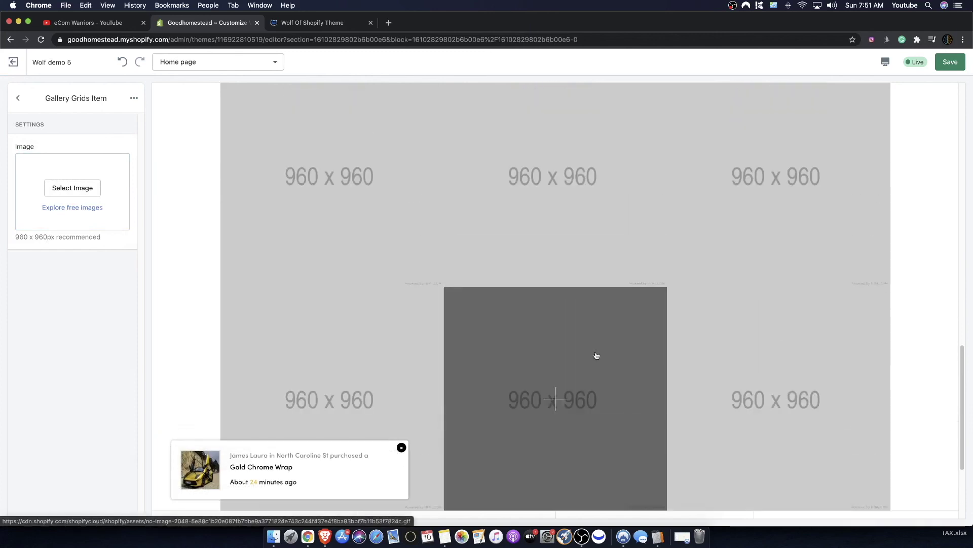
{"action": "scroll", "coordinate": [532, 337], "scroll_direction": "up", "scroll_amount": 3}
{"action": "scroll", "coordinate": [684, 421], "scroll_direction": "down", "scroll_amount": 3}
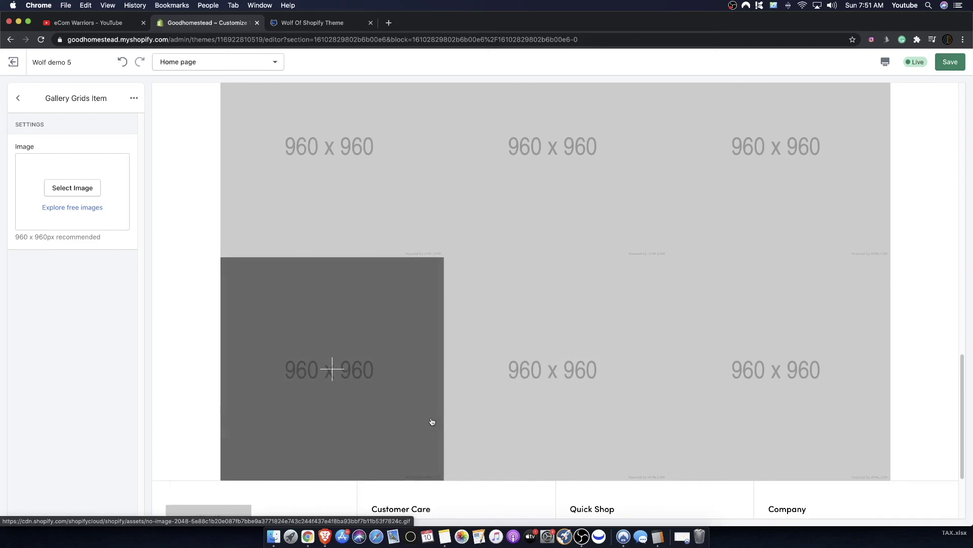
{"action": "scroll", "coordinate": [432, 421], "scroll_direction": "up", "scroll_amount": 2}
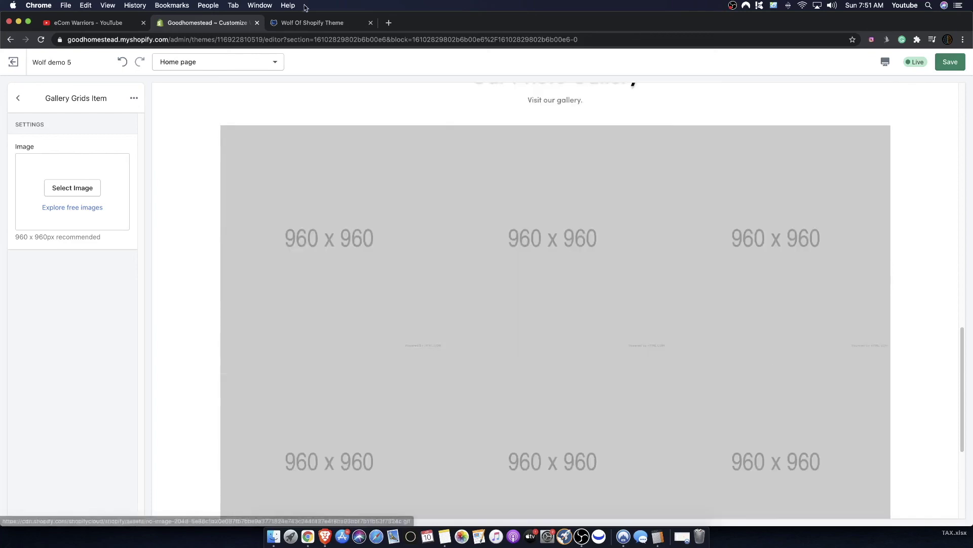
Play Episode 7 of the Let's Build A Shopify Store Together playlist from about 0:38
{"action": "left_click", "coordinate": [101, 23]}
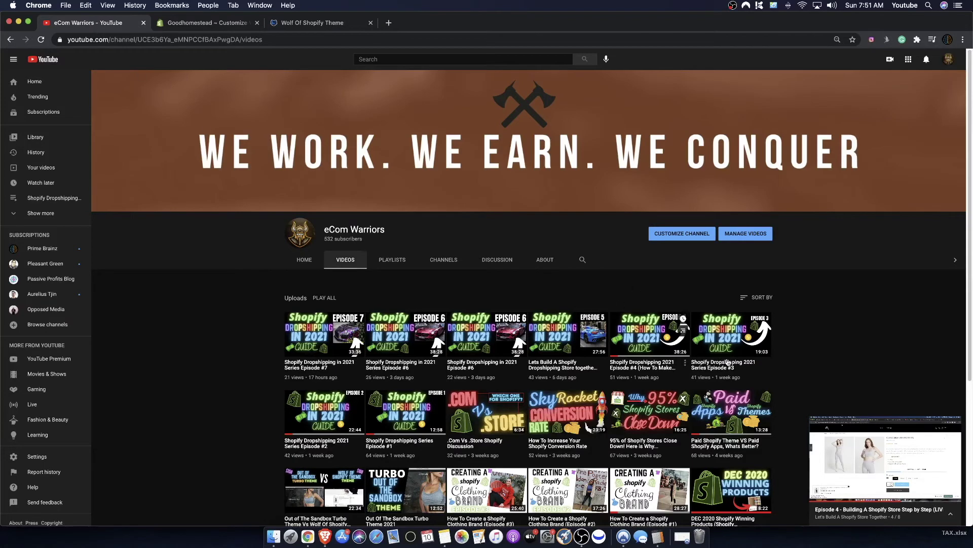
{"action": "scroll", "coordinate": [478, 321], "scroll_direction": "down", "scroll_amount": 3}
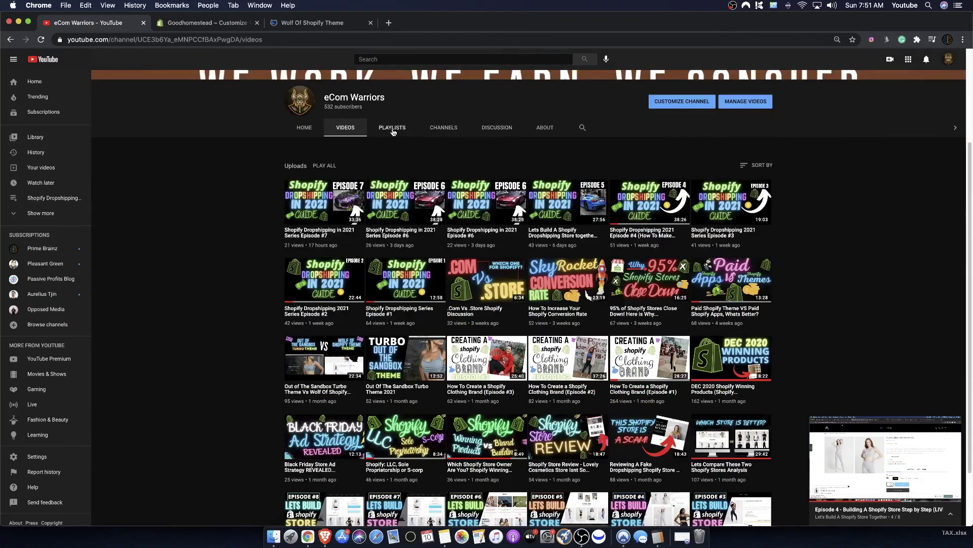
{"action": "left_click", "coordinate": [393, 130]}
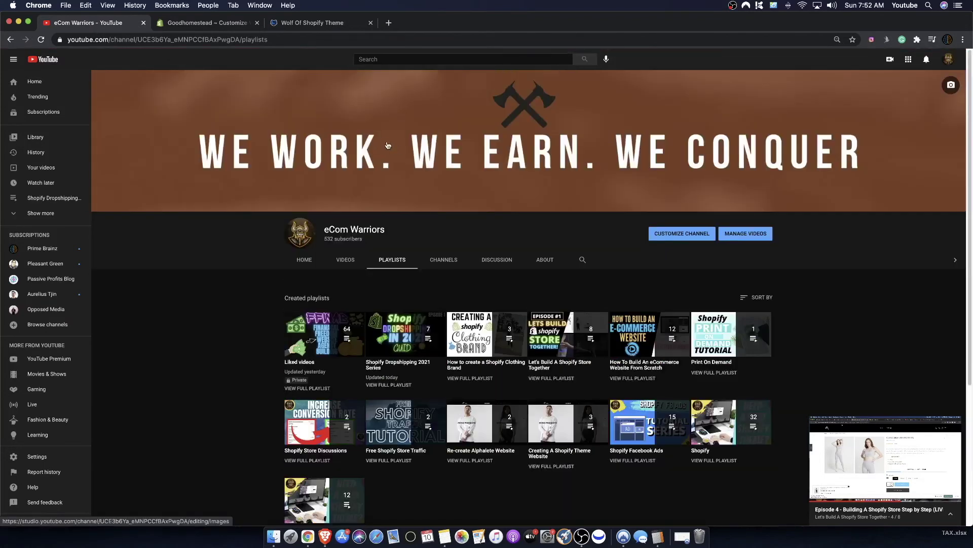
{"action": "left_click", "coordinate": [573, 355]}
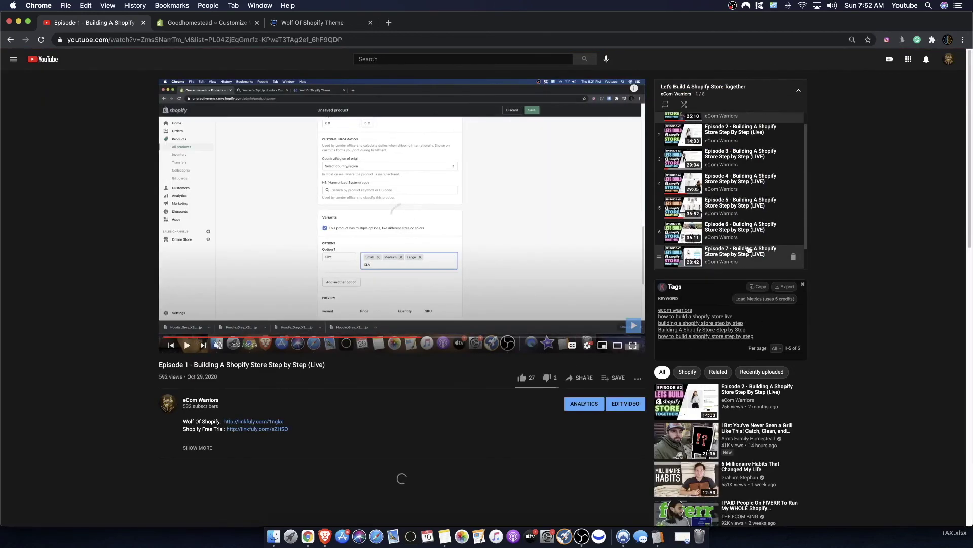
{"action": "left_click", "coordinate": [740, 256]}
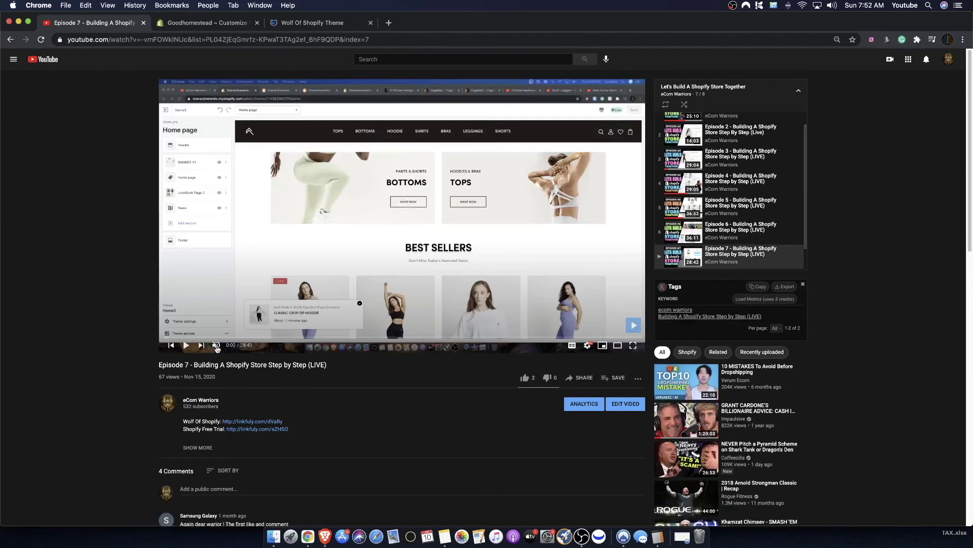
{"action": "left_click_drag", "start_coordinate": [211, 338], "coordinate": [503, 337]}
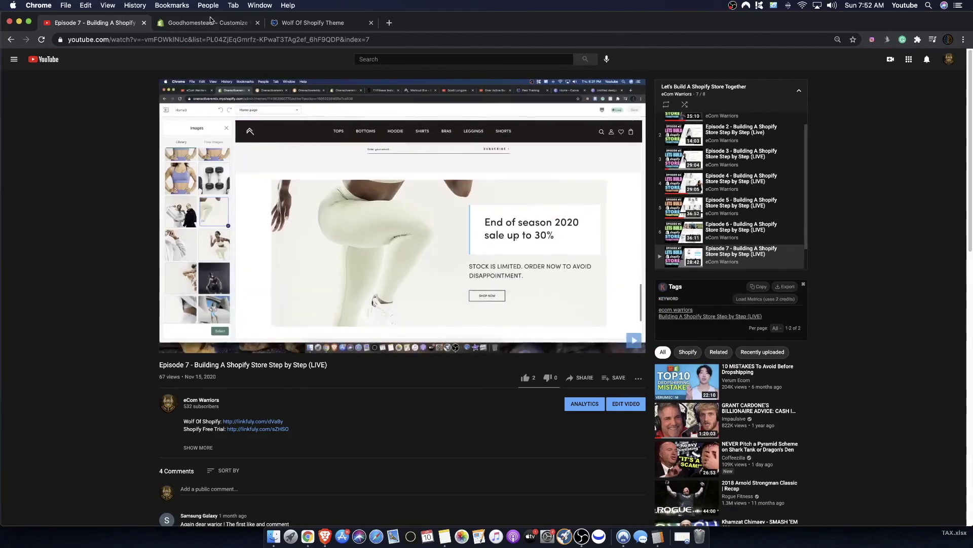
{"action": "left_click", "coordinate": [212, 23]}
Put the green chameleon car image in the first Photo Gallery tile
{"action": "scroll", "coordinate": [293, 249], "scroll_direction": "down", "scroll_amount": 3}
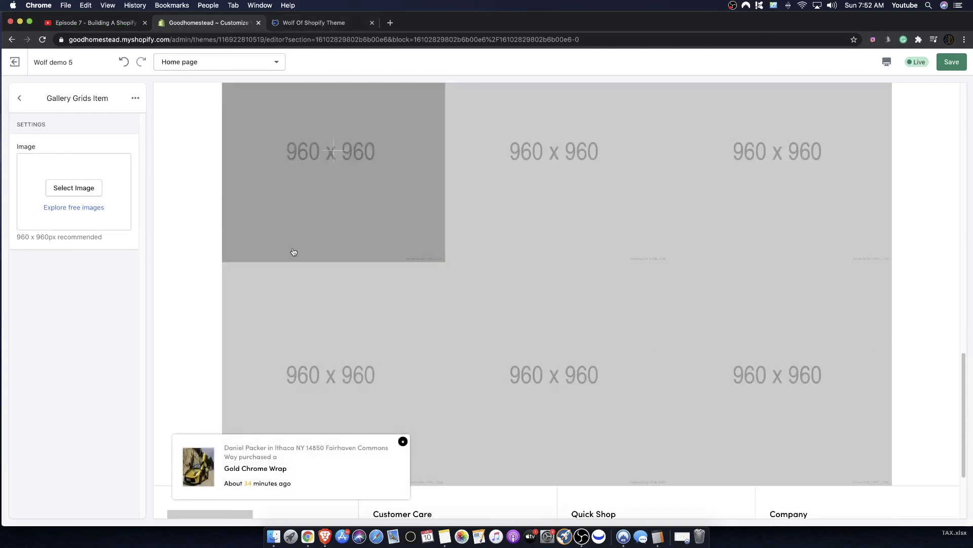
{"action": "left_click", "coordinate": [74, 187]}
{"action": "left_click", "coordinate": [402, 442]}
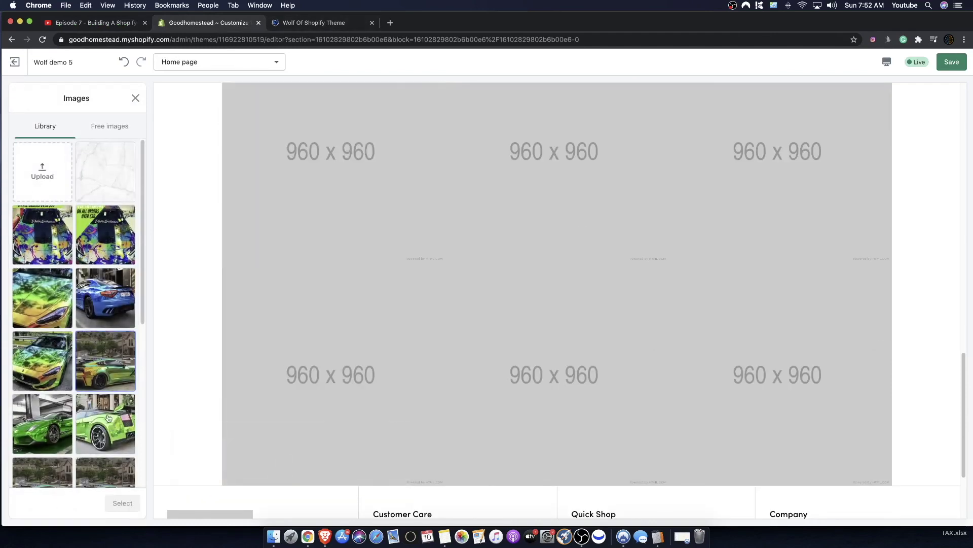
{"action": "left_click", "coordinate": [106, 360]}
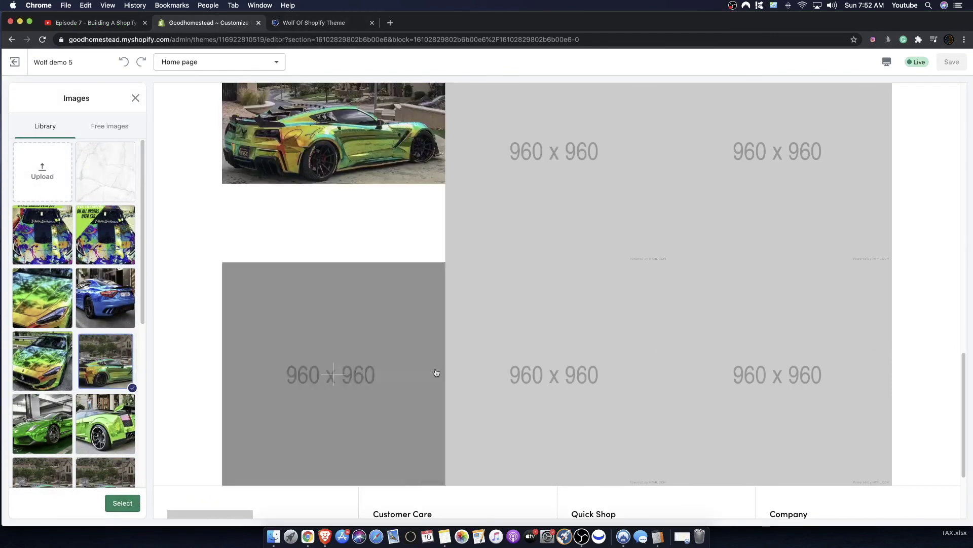
{"action": "left_click", "coordinate": [124, 502]}
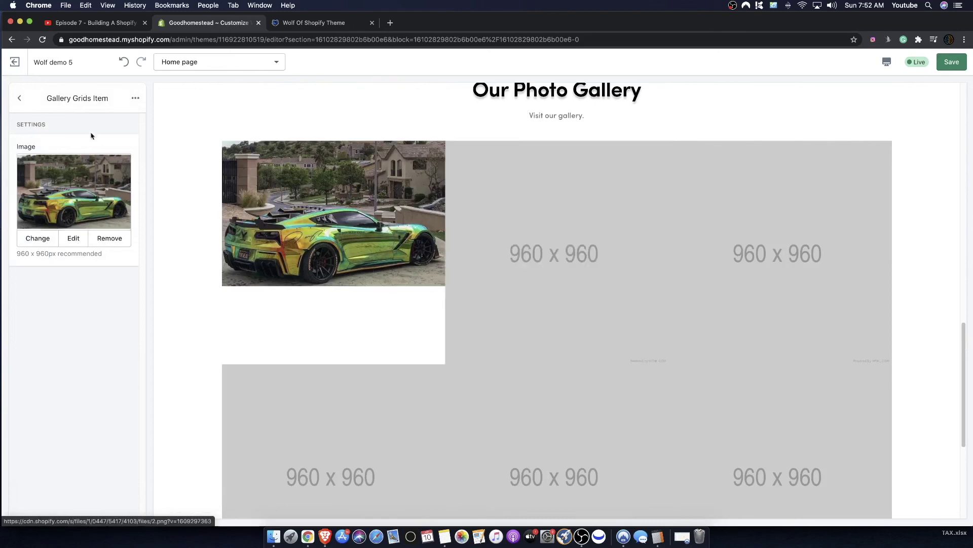
{"action": "left_click", "coordinate": [23, 101]}
Try blue and orange car images on the second tile, then close without choosing any
{"action": "left_click", "coordinate": [61, 178]}
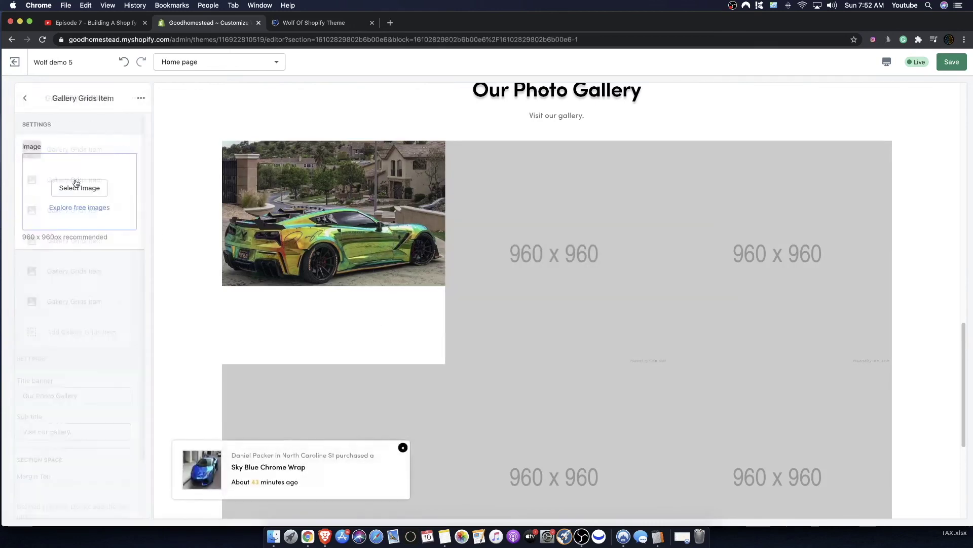
{"action": "left_click", "coordinate": [64, 198]}
{"action": "scroll", "coordinate": [106, 432], "scroll_direction": "down", "scroll_amount": 5}
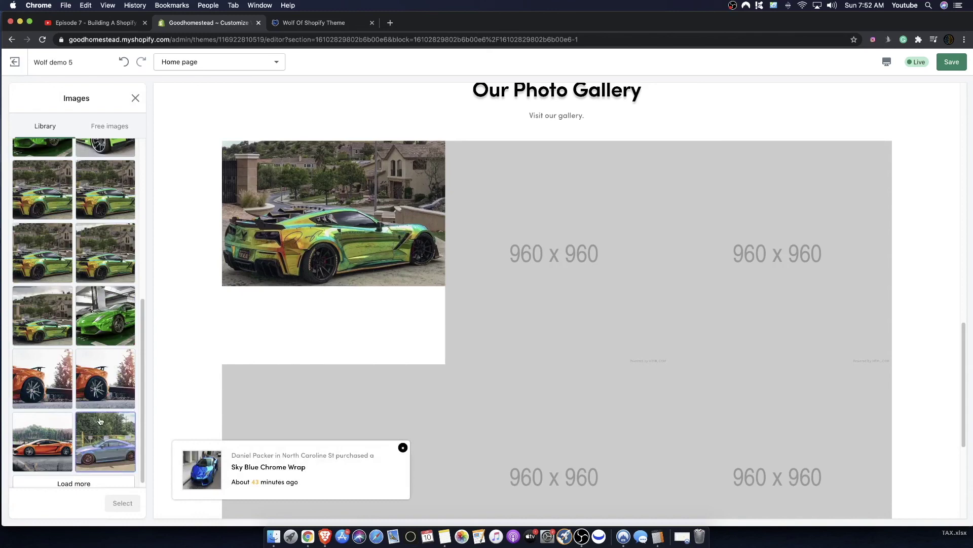
{"action": "left_click", "coordinate": [100, 420]}
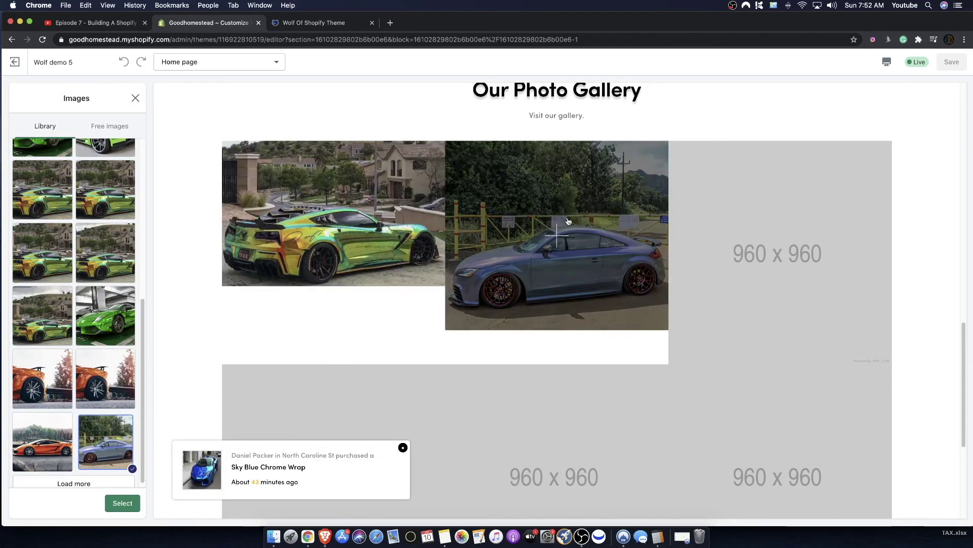
{"action": "left_click", "coordinate": [39, 441]}
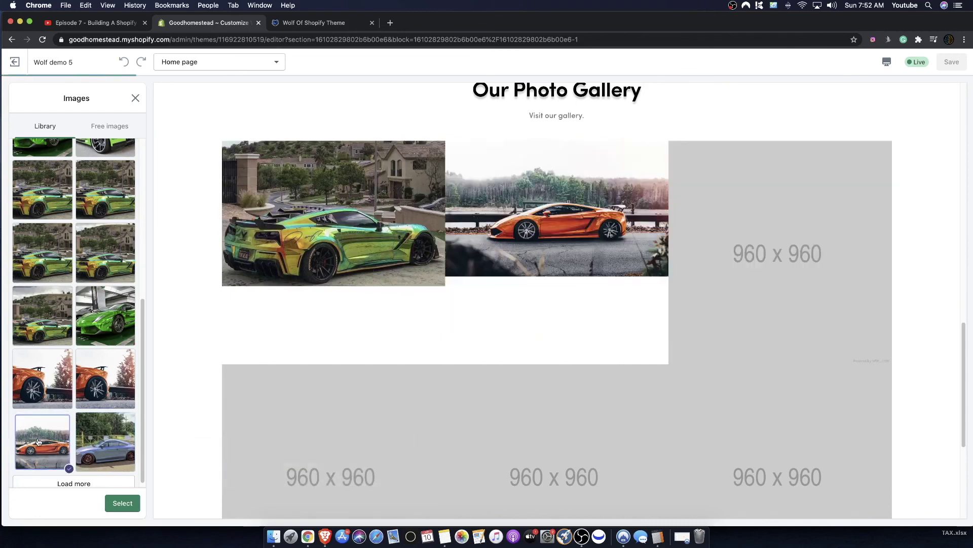
{"action": "left_click", "coordinate": [67, 397]}
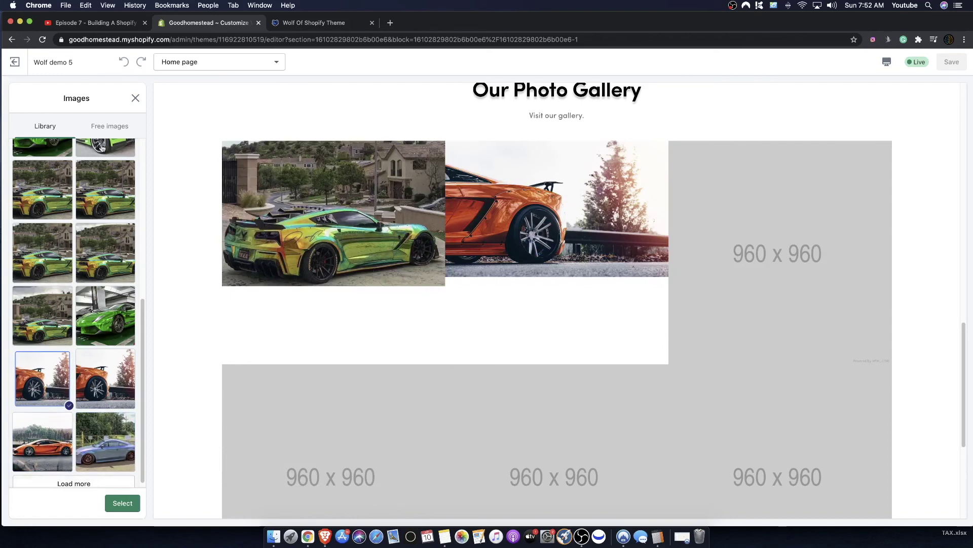
{"action": "left_click", "coordinate": [136, 98]}
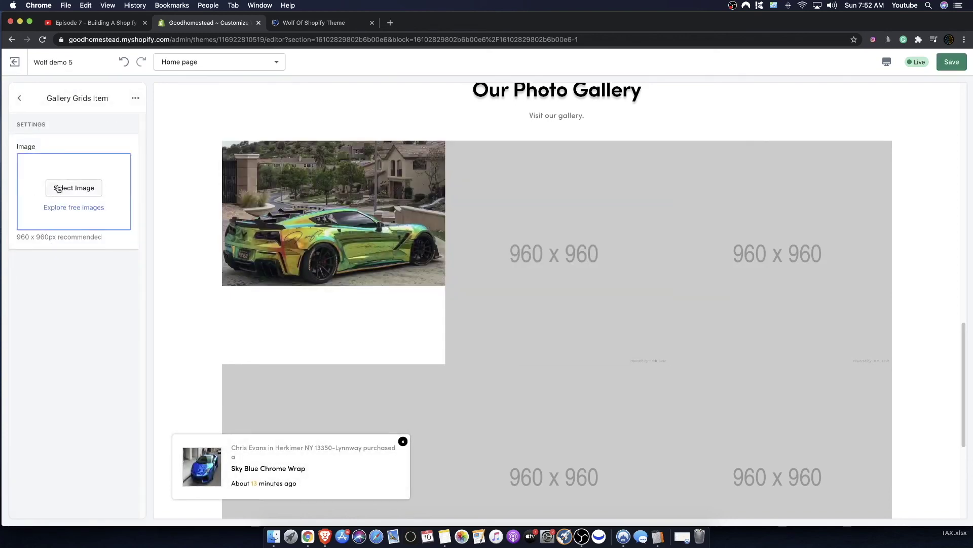
{"action": "left_click", "coordinate": [20, 98]}
Replace the first tile's image with the orange car photo
{"action": "left_click", "coordinate": [67, 150]}
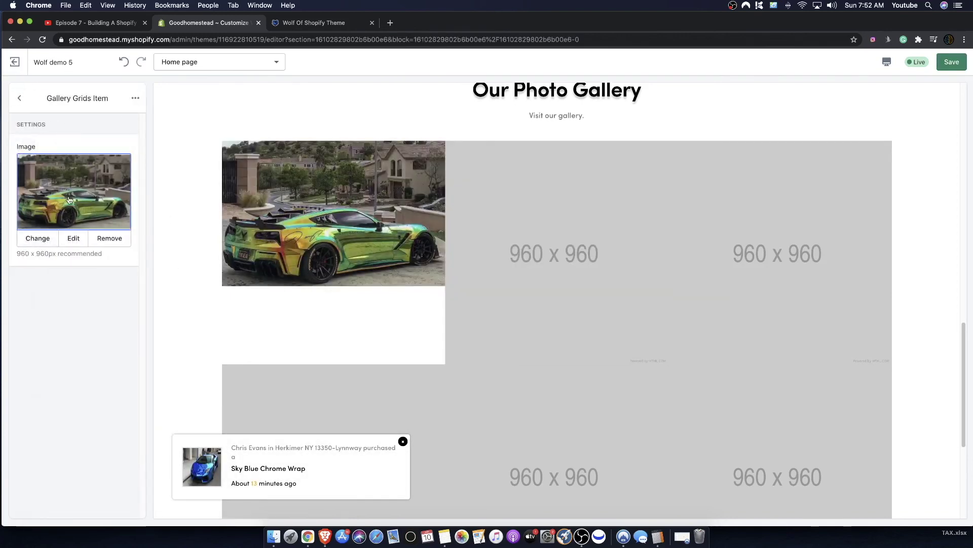
{"action": "left_click", "coordinate": [37, 239]}
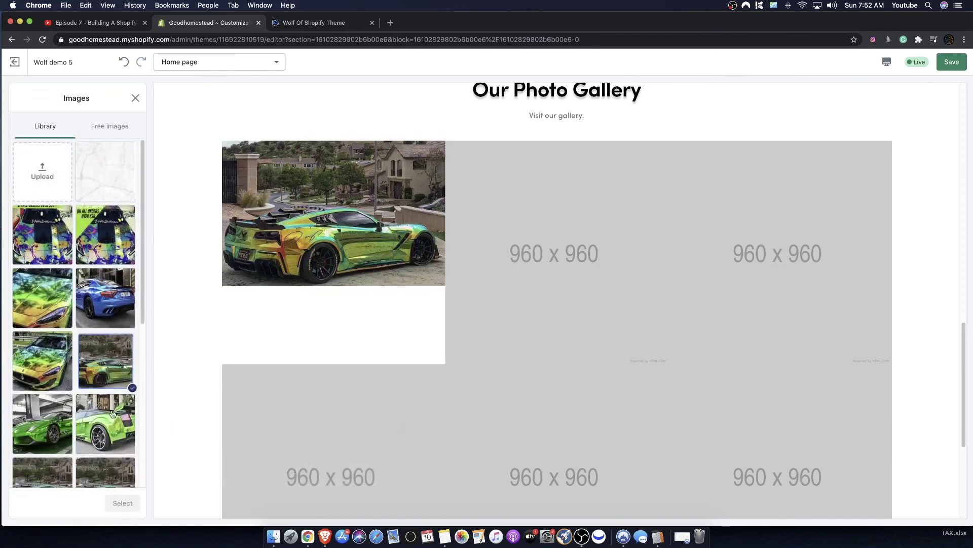
{"action": "scroll", "coordinate": [71, 330], "scroll_direction": "down", "scroll_amount": 5}
{"action": "left_click", "coordinate": [64, 381]}
{"action": "left_click", "coordinate": [123, 503]}
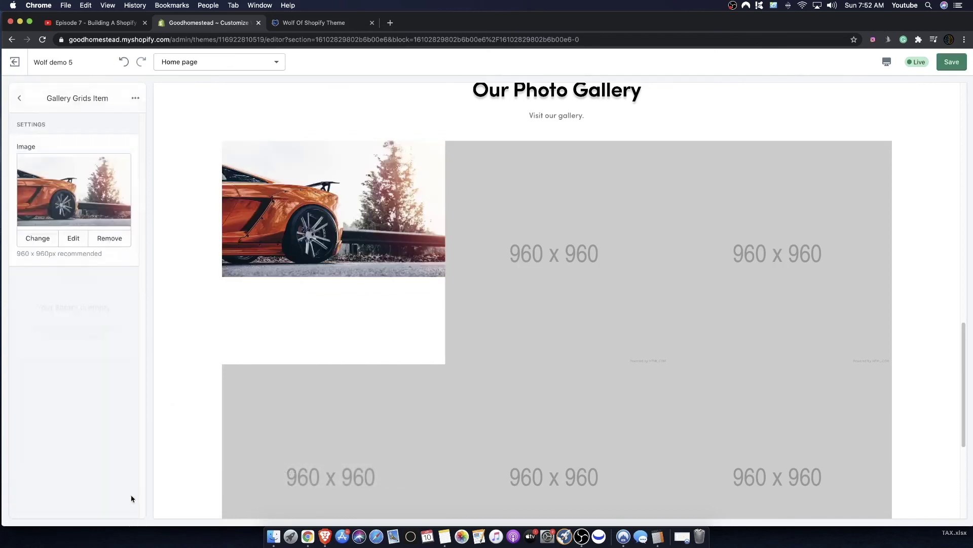
{"action": "left_click", "coordinate": [20, 98]}
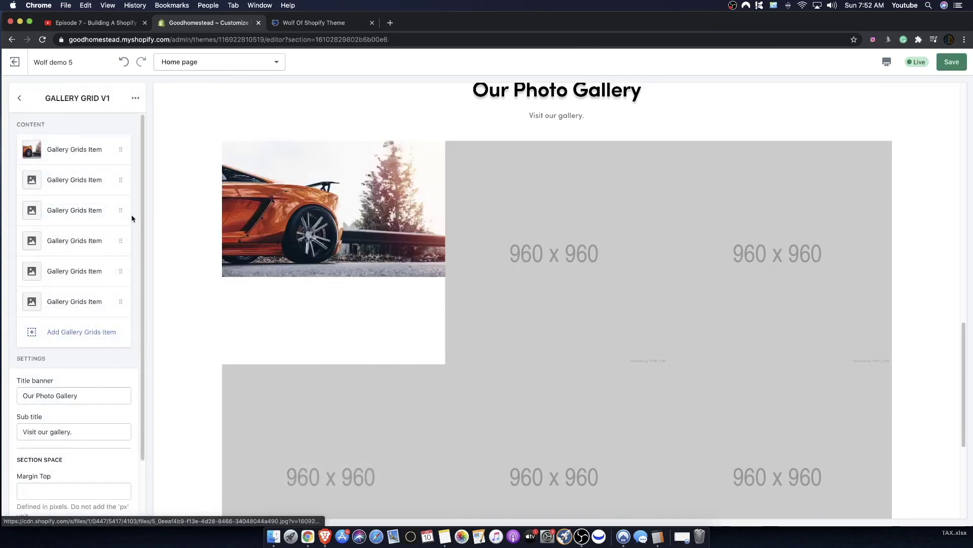
Preview orange, red convertible and blue car photos on the second tile, leaving it empty
{"action": "left_click", "coordinate": [71, 181]}
{"action": "left_click", "coordinate": [74, 188]}
{"action": "scroll", "coordinate": [59, 355], "scroll_direction": "down", "scroll_amount": 10}
{"action": "left_click", "coordinate": [58, 439]}
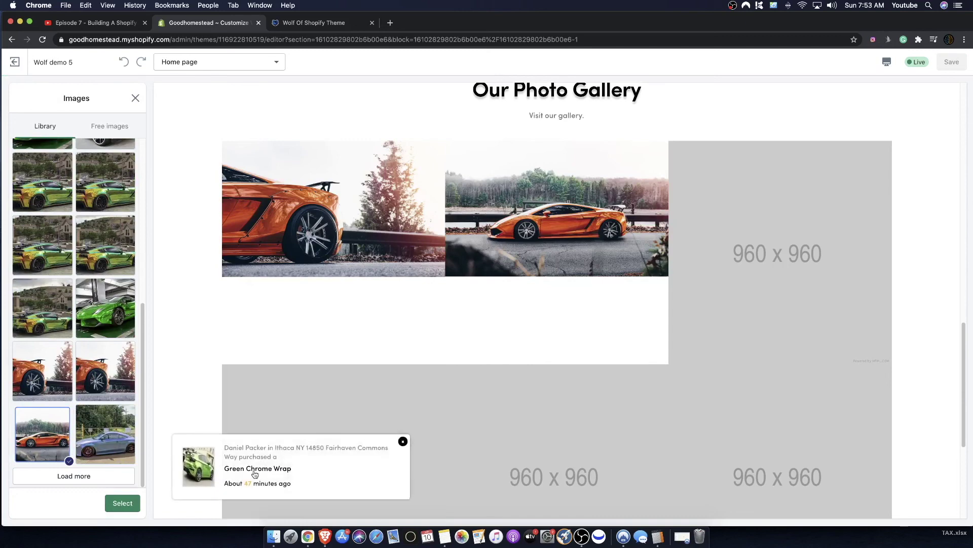
{"action": "scroll", "coordinate": [76, 484], "scroll_direction": "down", "scroll_amount": 3}
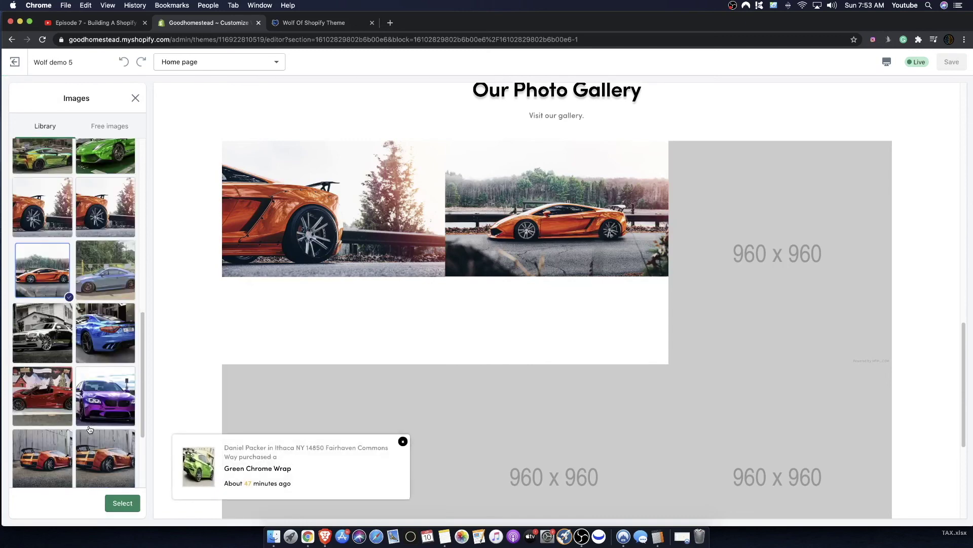
{"action": "left_click", "coordinate": [104, 471]}
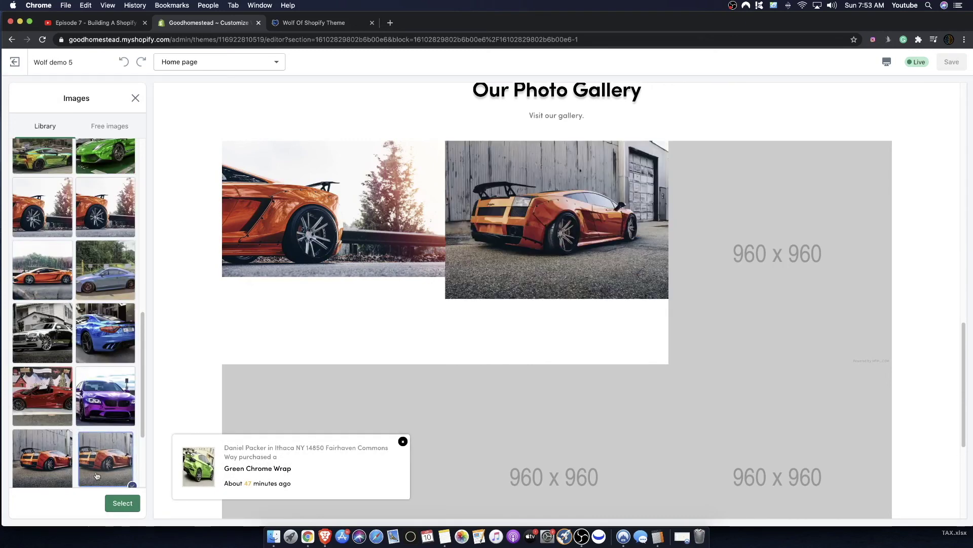
{"action": "left_click", "coordinate": [56, 420]}
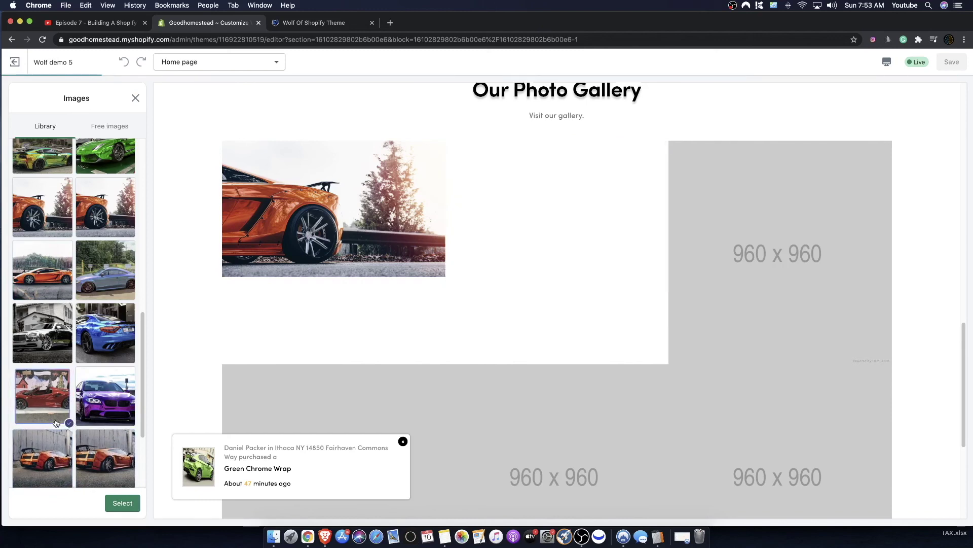
{"action": "left_click", "coordinate": [99, 330]}
{"action": "scroll", "coordinate": [60, 383], "scroll_direction": "down", "scroll_amount": 1}
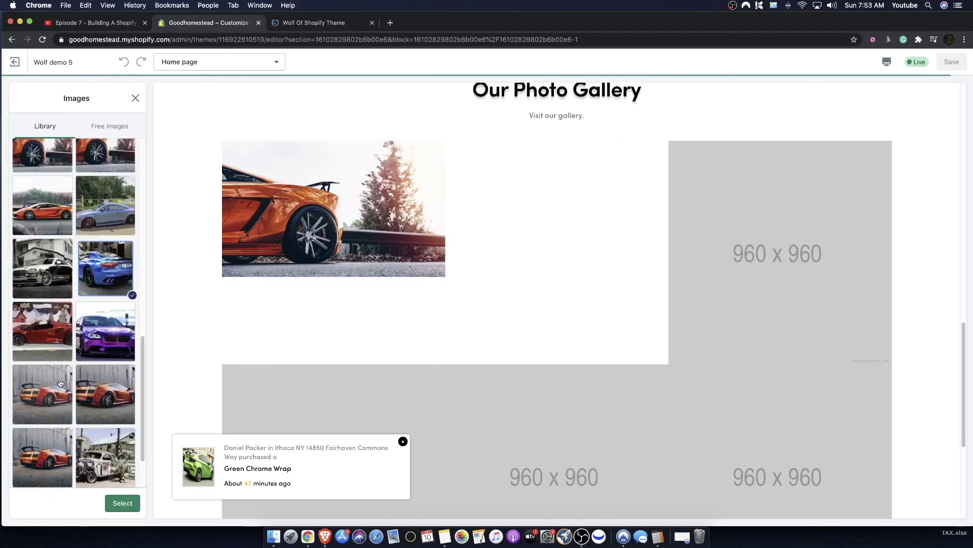
{"action": "scroll", "coordinate": [60, 383], "scroll_direction": "down", "scroll_amount": 3}
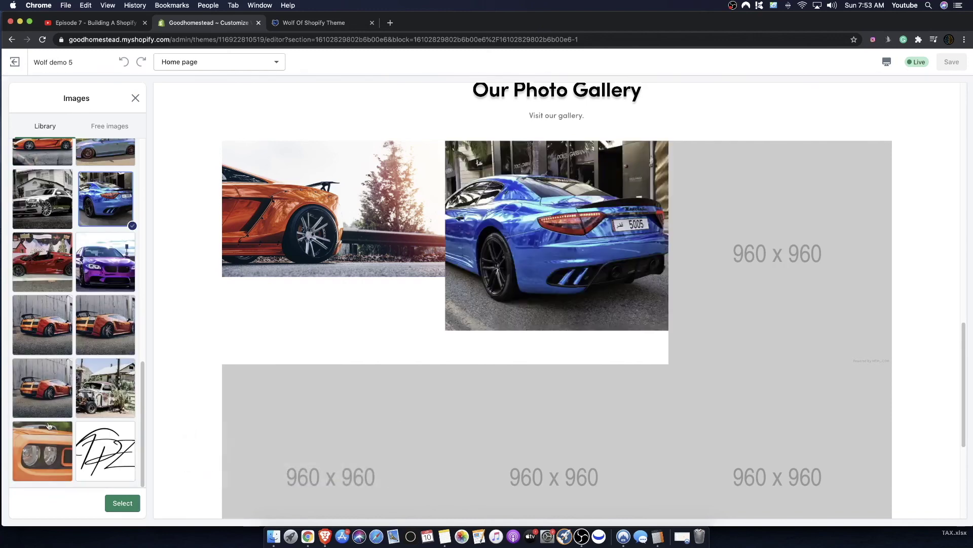
{"action": "left_click", "coordinate": [59, 386]}
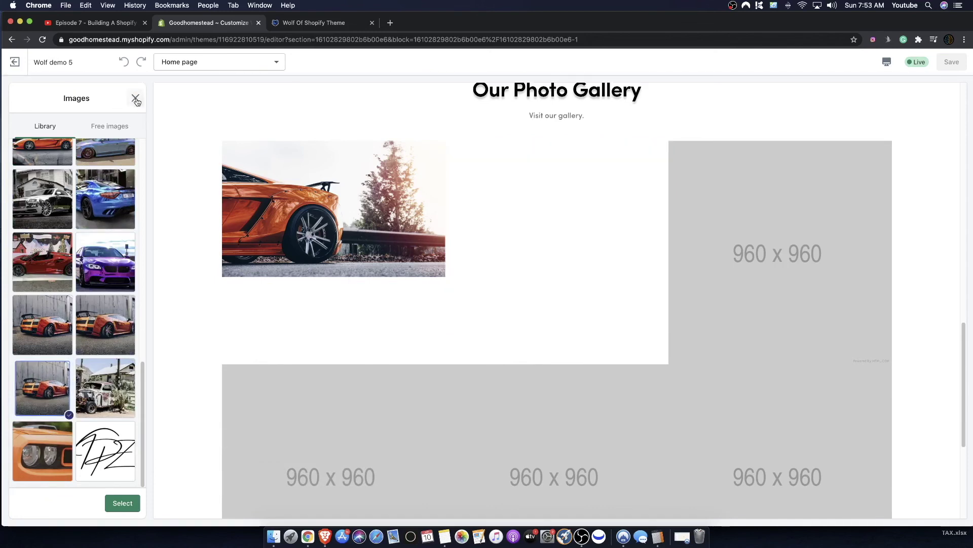
{"action": "left_click", "coordinate": [136, 100]}
{"action": "left_click", "coordinate": [14, 103]}
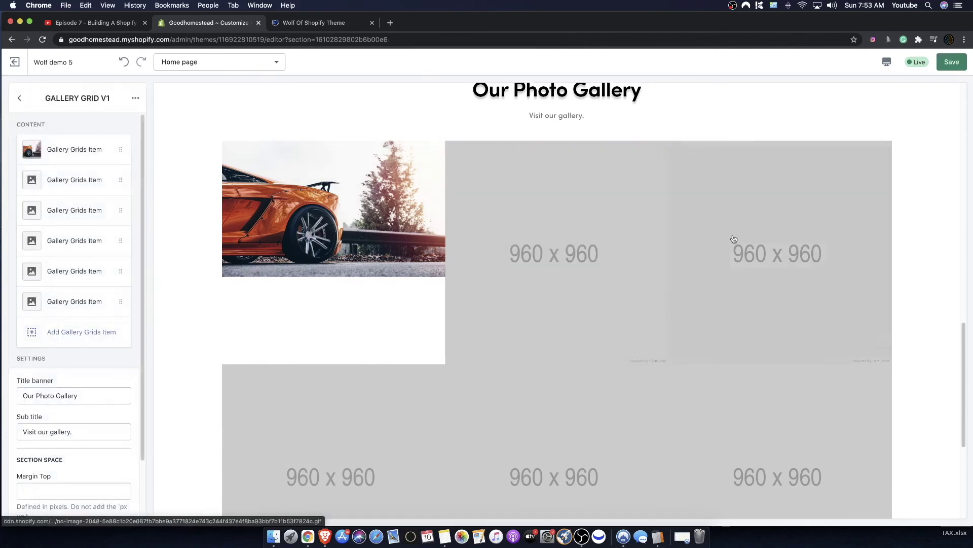
View the orange car gallery image enlarged, zooming in and back out
{"action": "left_click", "coordinate": [353, 221]}
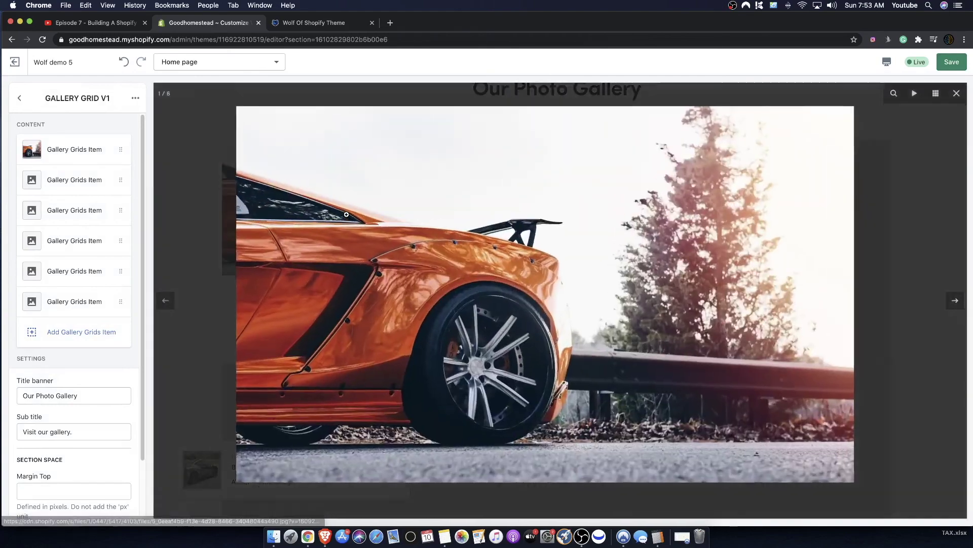
{"action": "left_click", "coordinate": [423, 359]}
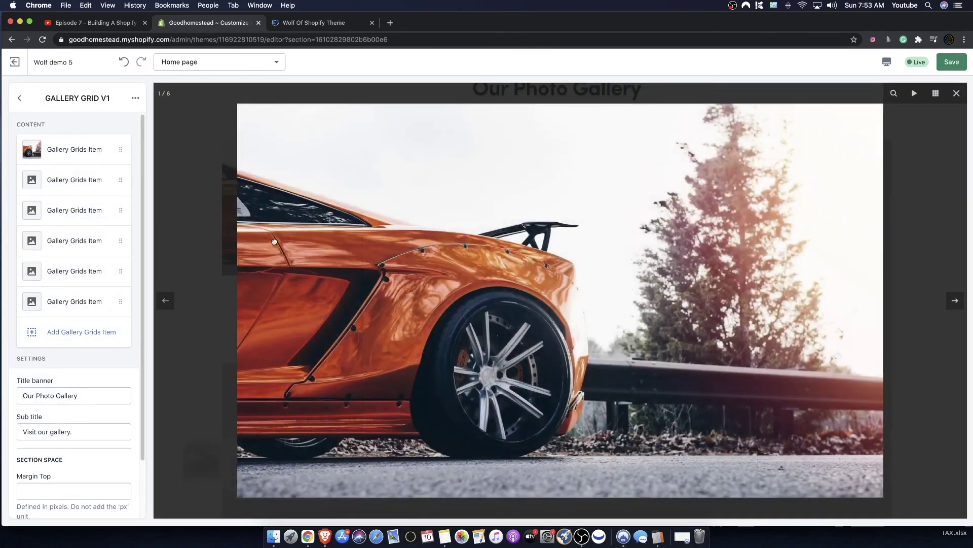
{"action": "left_click", "coordinate": [445, 304]}
{"action": "left_click", "coordinate": [319, 128]}
Open the eCom Warriors Creating A Shopify Theme Website playlist to its Alphalete Athletics video
{"action": "left_click", "coordinate": [98, 23]}
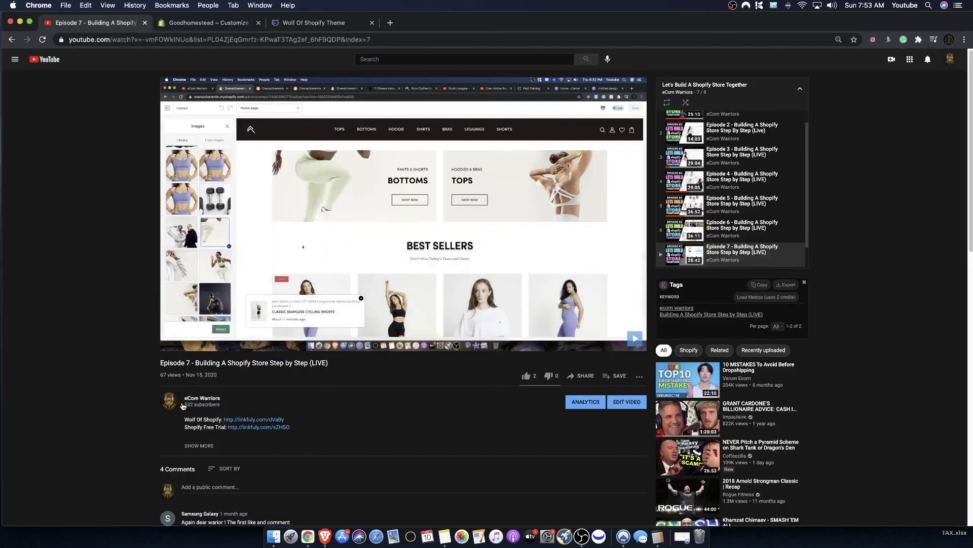
{"action": "left_click", "coordinate": [187, 398]}
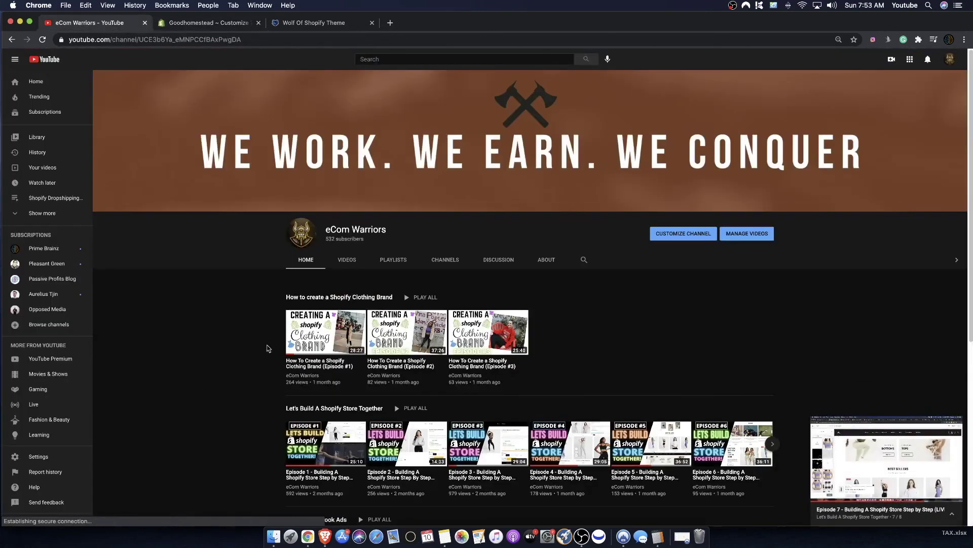
{"action": "left_click", "coordinate": [450, 260]}
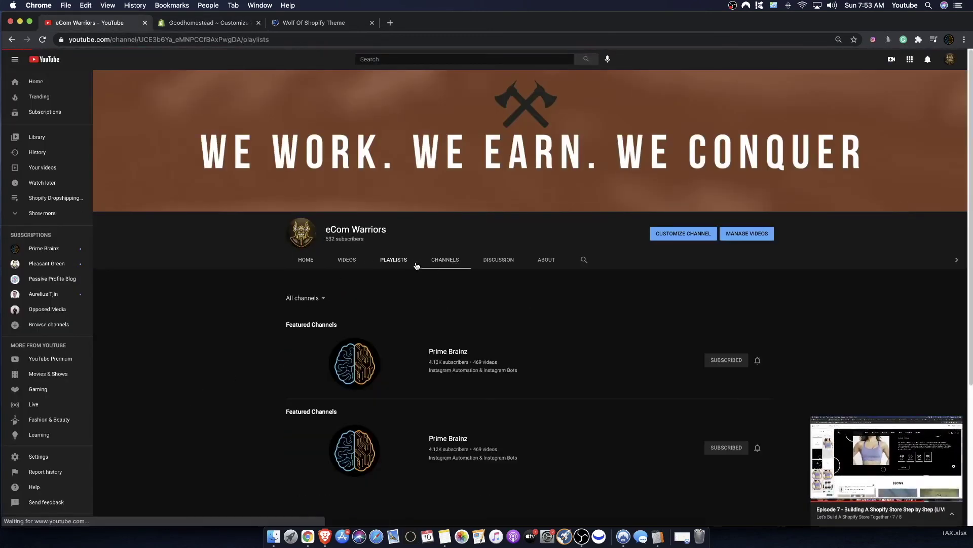
{"action": "left_click", "coordinate": [394, 260]}
{"action": "scroll", "coordinate": [416, 319], "scroll_direction": "down", "scroll_amount": 1}
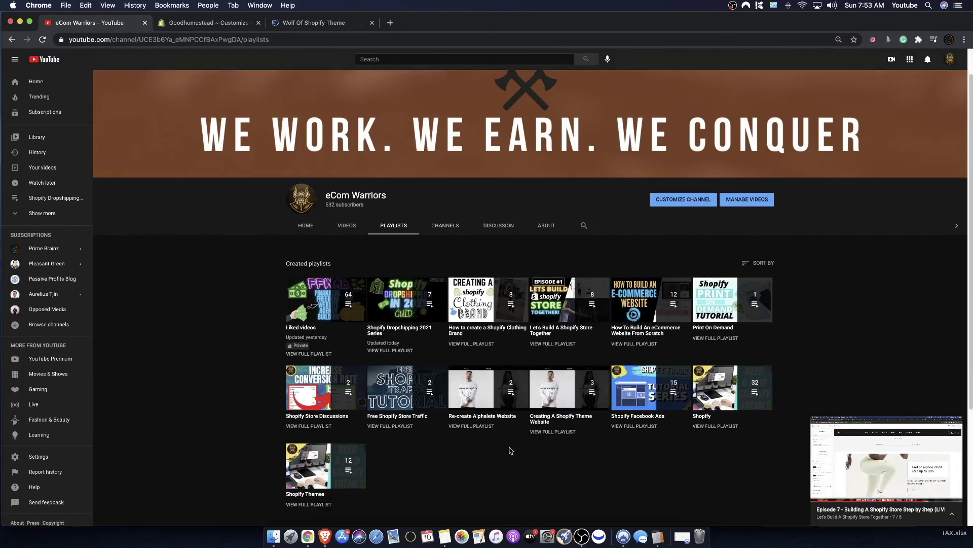
{"action": "left_click", "coordinate": [543, 400]}
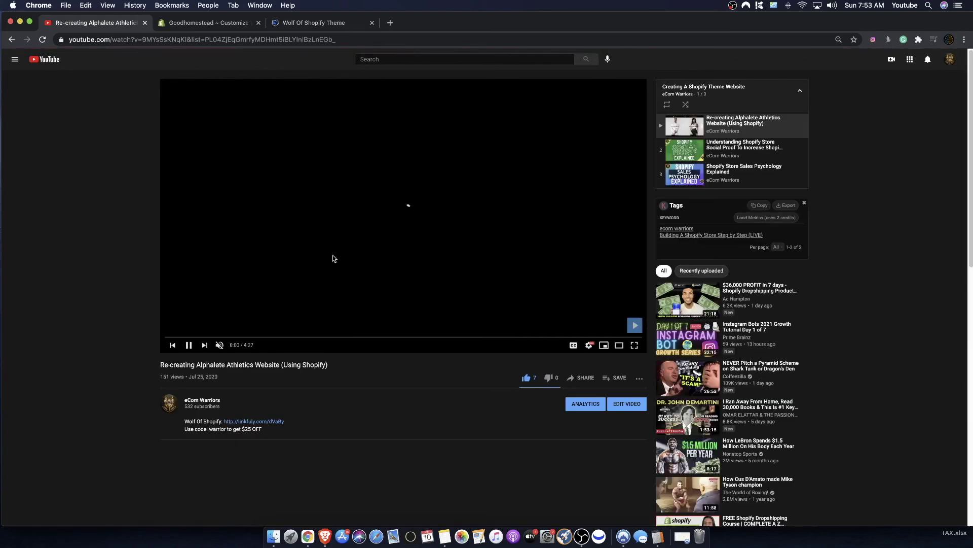
Scrub through the Alphalete video and settle on the gallery part around 1:35
{"action": "left_click", "coordinate": [431, 268]}
{"action": "left_click_drag", "start_coordinate": [195, 337], "coordinate": [237, 338]}
{"action": "key", "text": "space"}
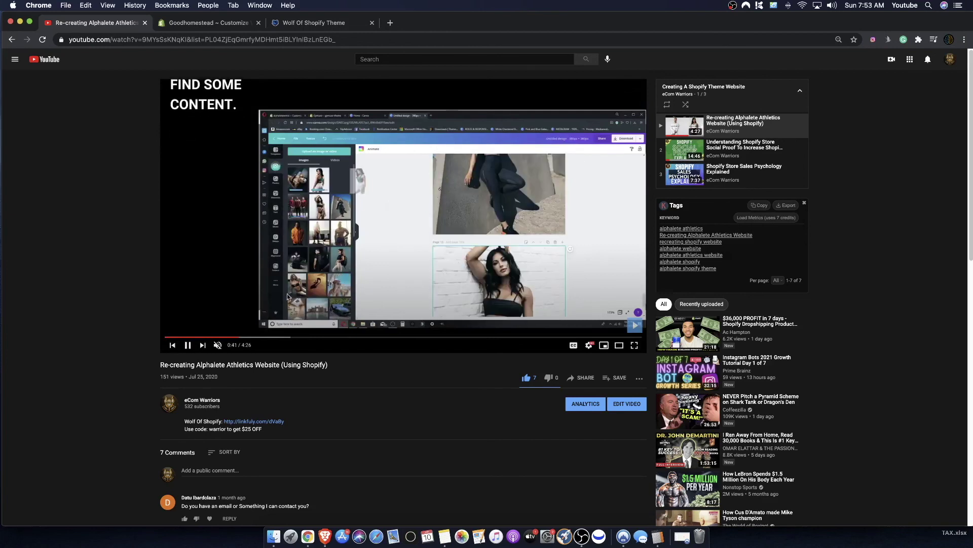
{"action": "key", "text": "space"}
{"action": "left_click", "coordinate": [272, 337]}
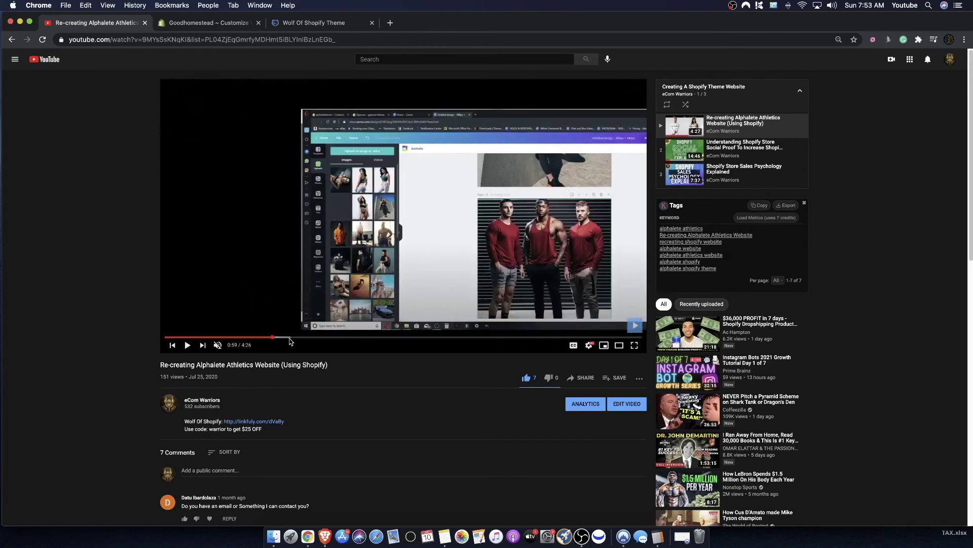
{"action": "left_click", "coordinate": [298, 337]}
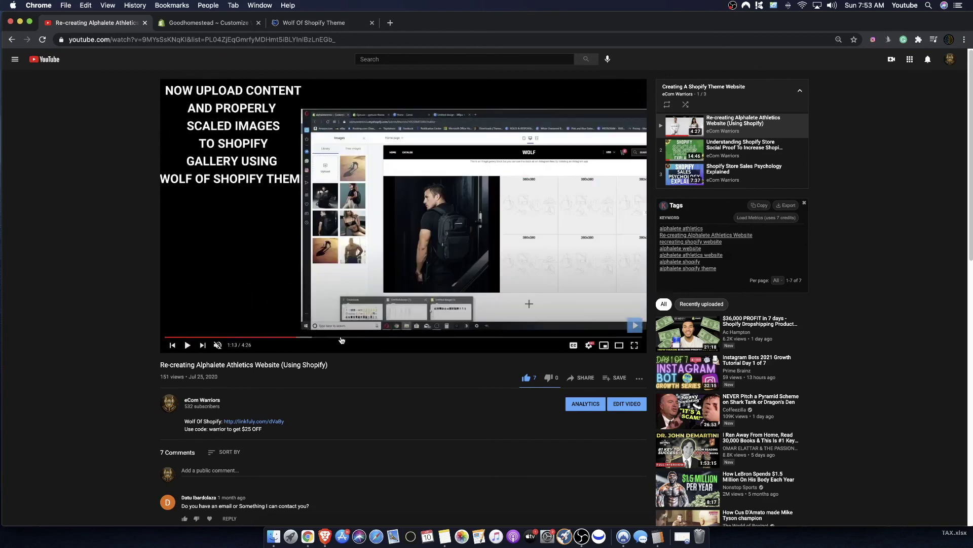
{"action": "key", "text": "space"}
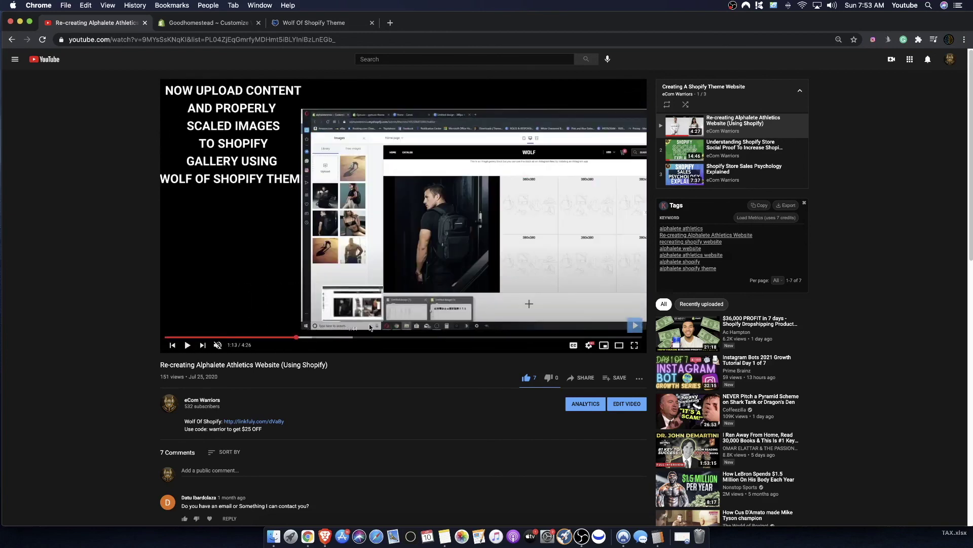
{"action": "left_click", "coordinate": [379, 339]}
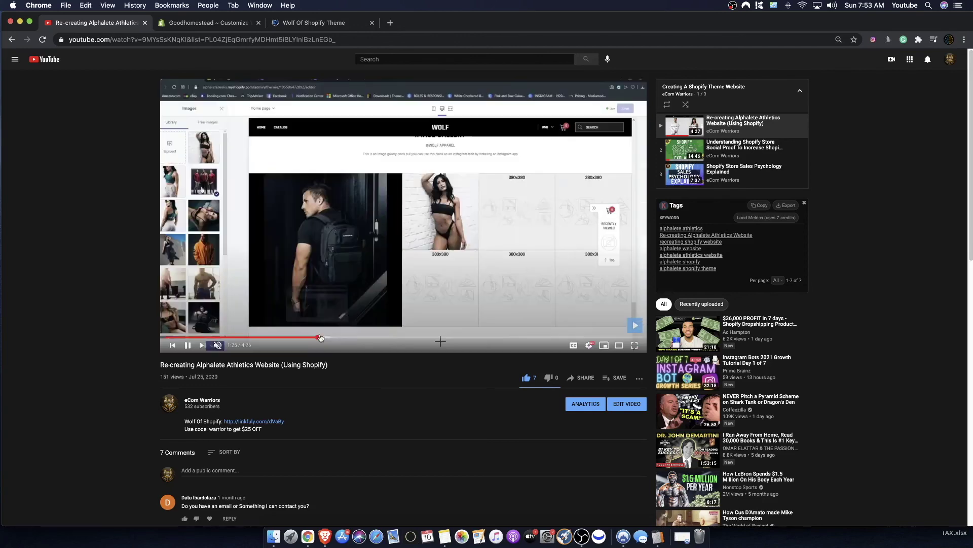
{"action": "left_click", "coordinate": [426, 337]}
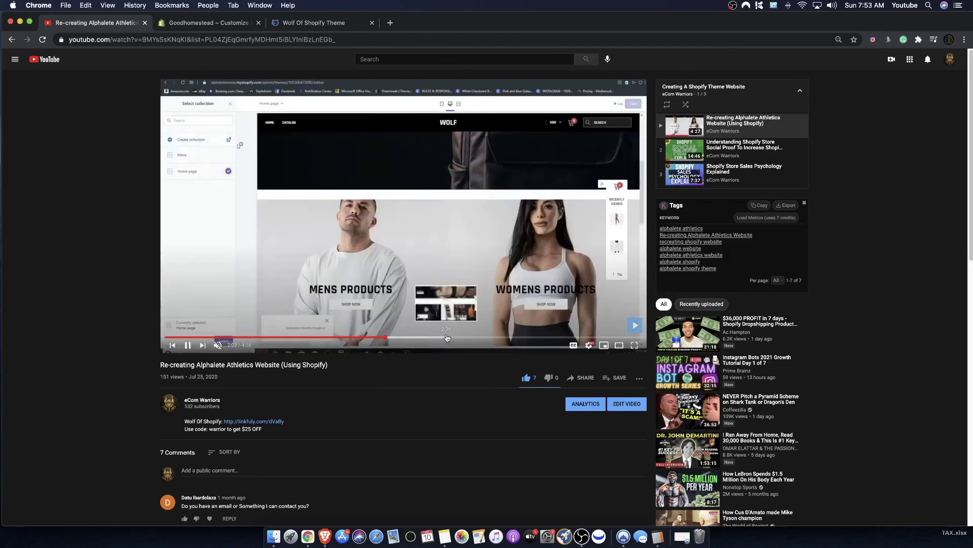
{"action": "left_click", "coordinate": [449, 337]}
{"action": "left_click_drag", "start_coordinate": [415, 339], "coordinate": [331, 338]}
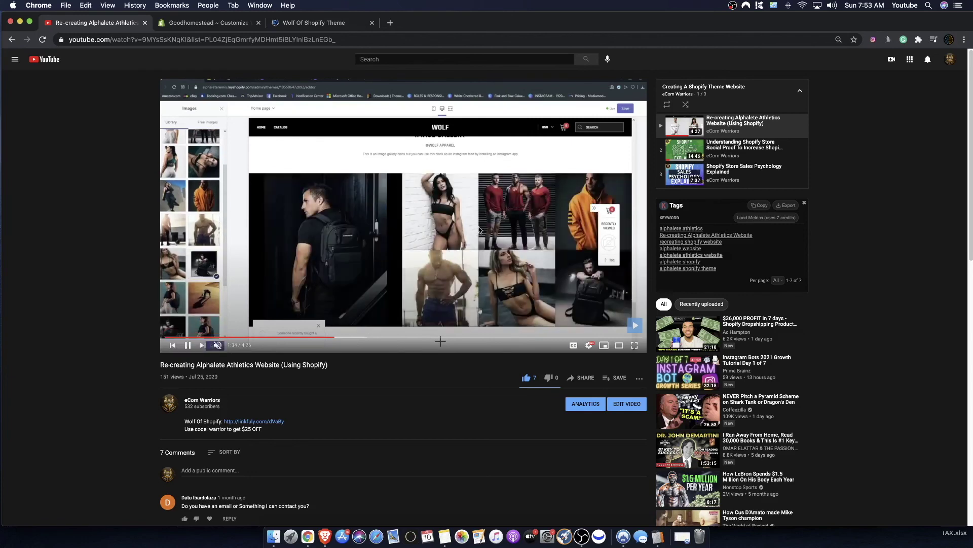
Back in the editor, start a new home page section and browse options such as INSTAGRAM V1
{"action": "left_click", "coordinate": [223, 26]}
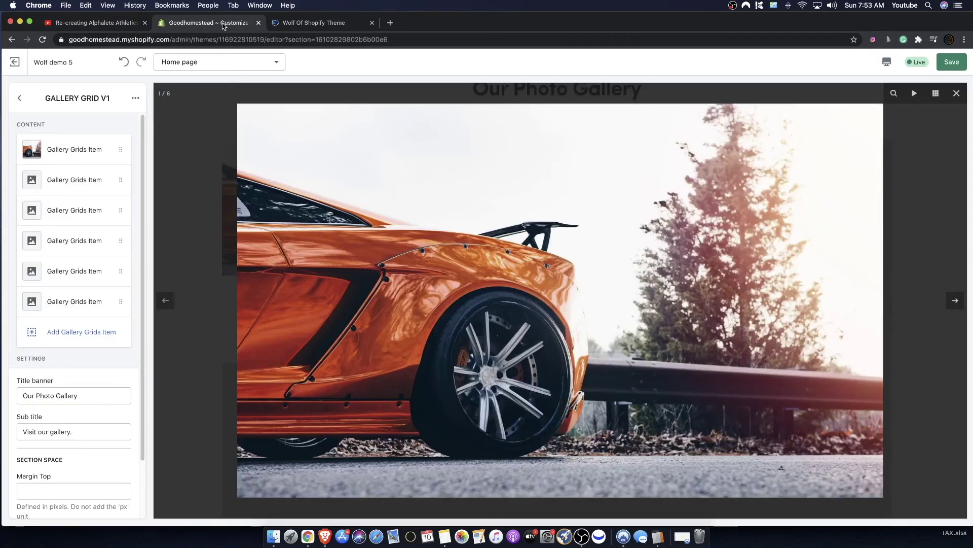
{"action": "left_click", "coordinate": [277, 196]}
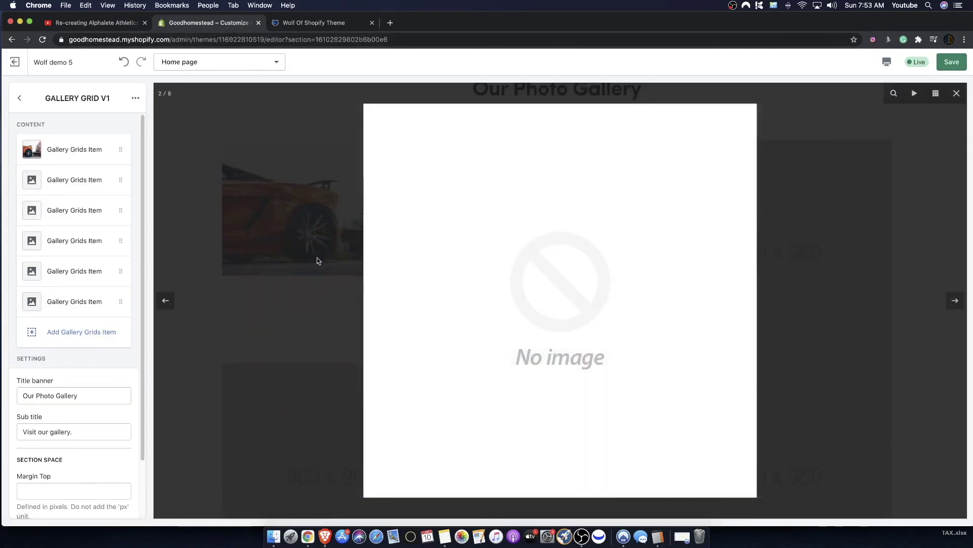
{"action": "scroll", "coordinate": [46, 182], "scroll_direction": "down", "scroll_amount": 3}
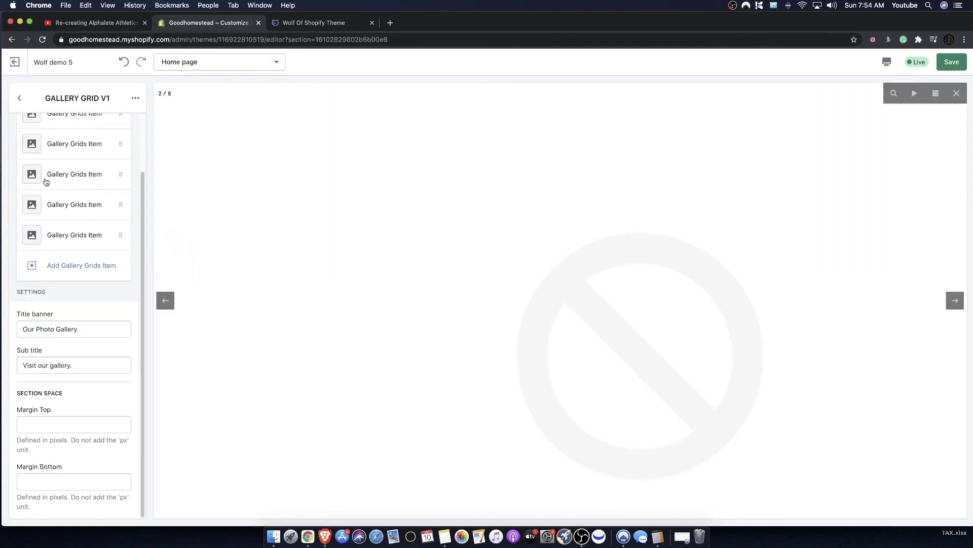
{"action": "left_click", "coordinate": [20, 98]}
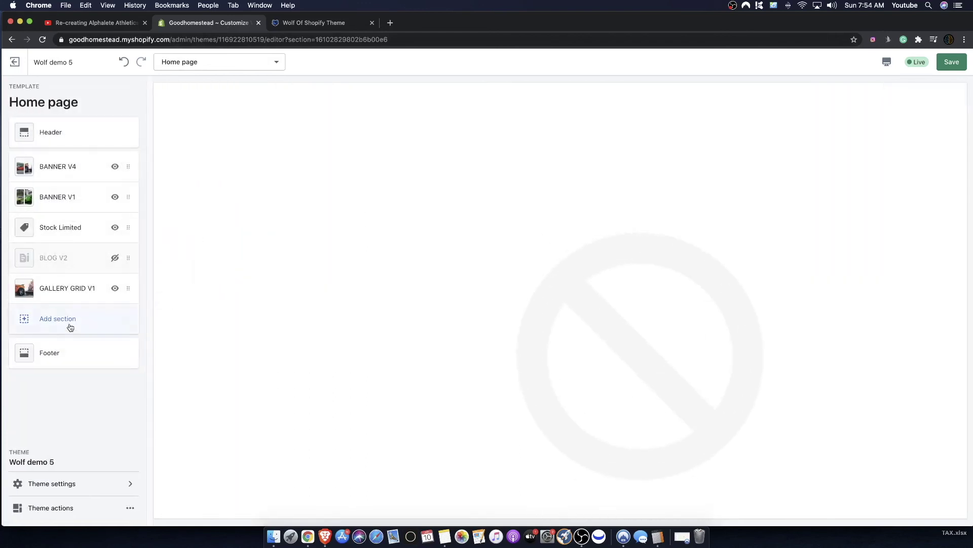
{"action": "left_click", "coordinate": [70, 327]}
{"action": "scroll", "coordinate": [61, 393], "scroll_direction": "down", "scroll_amount": 5}
{"action": "scroll", "coordinate": [55, 386], "scroll_direction": "up", "scroll_amount": 2}
{"action": "scroll", "coordinate": [55, 385], "scroll_direction": "up", "scroll_amount": 2}
{"action": "scroll", "coordinate": [55, 386], "scroll_direction": "down", "scroll_amount": 3}
{"action": "scroll", "coordinate": [49, 381], "scroll_direction": "down", "scroll_amount": 6}
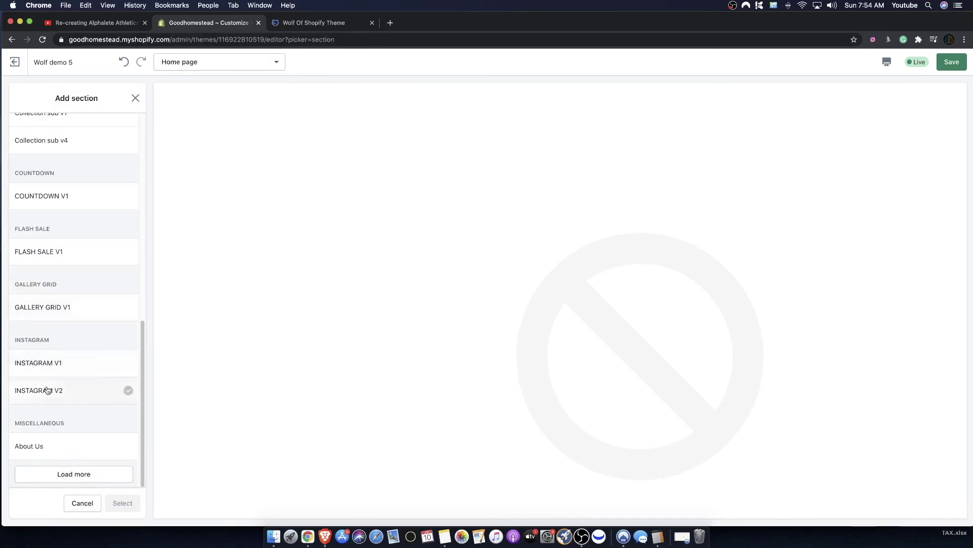
{"action": "left_click", "coordinate": [89, 374]}
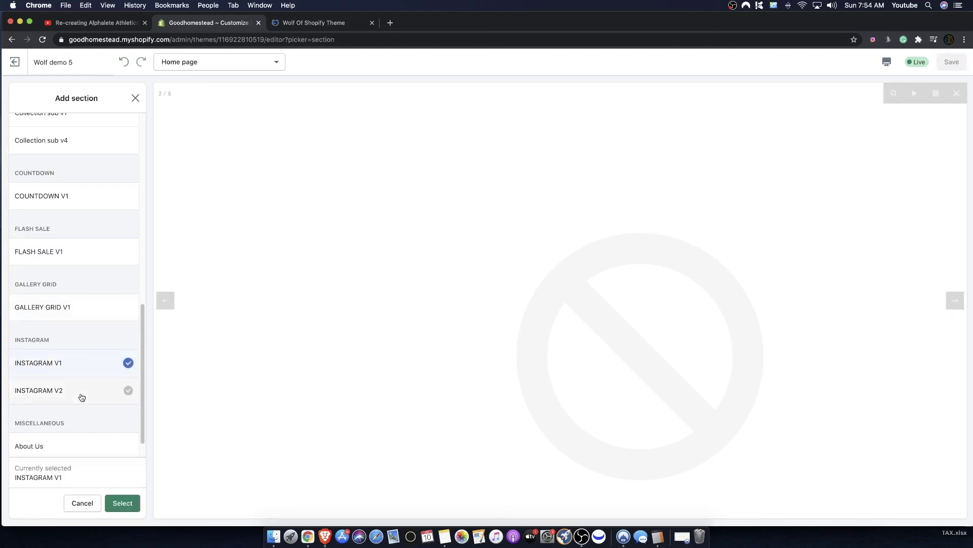
{"action": "left_click", "coordinate": [82, 397]}
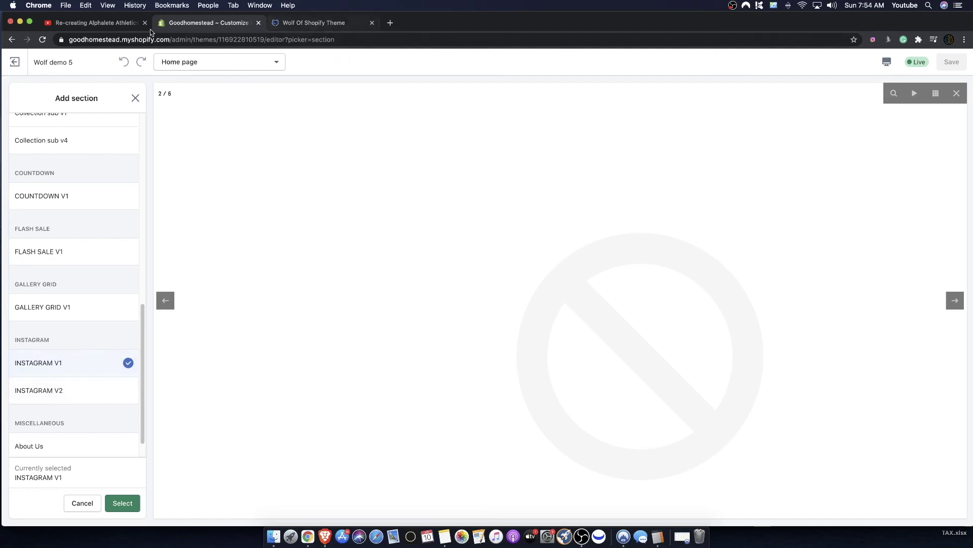
After checking the tutorial, add the About Us section and bring up the Wolf Of Shopify Theme page
{"action": "left_click", "coordinate": [97, 23]}
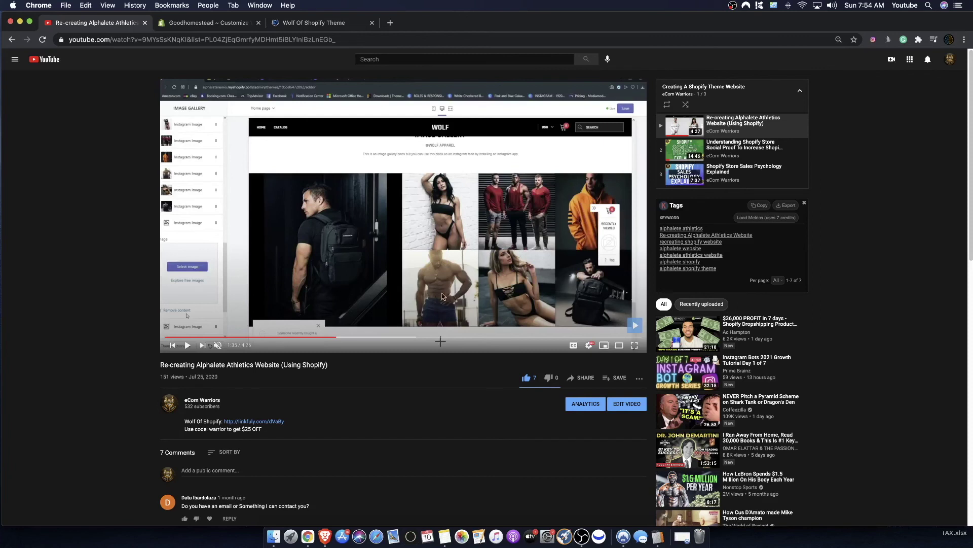
{"action": "left_click", "coordinate": [196, 28]}
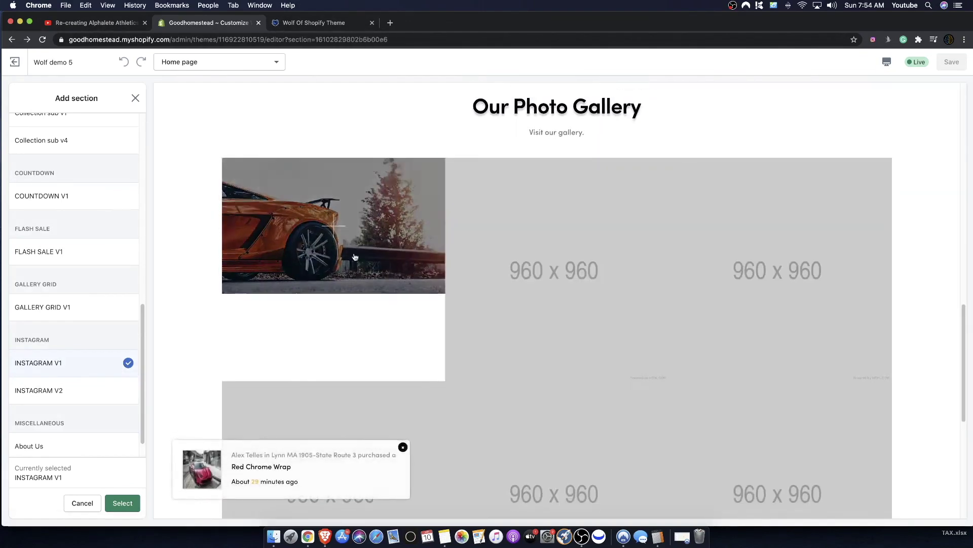
{"action": "scroll", "coordinate": [310, 145], "scroll_direction": "down", "scroll_amount": 3}
{"action": "scroll", "coordinate": [105, 345], "scroll_direction": "down", "scroll_amount": 1}
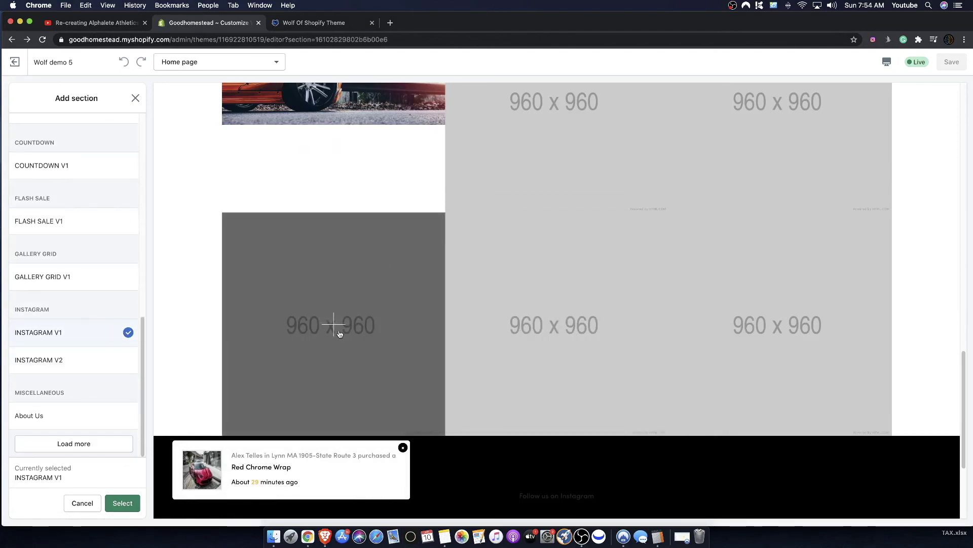
{"action": "scroll", "coordinate": [350, 310], "scroll_direction": "up", "scroll_amount": 3}
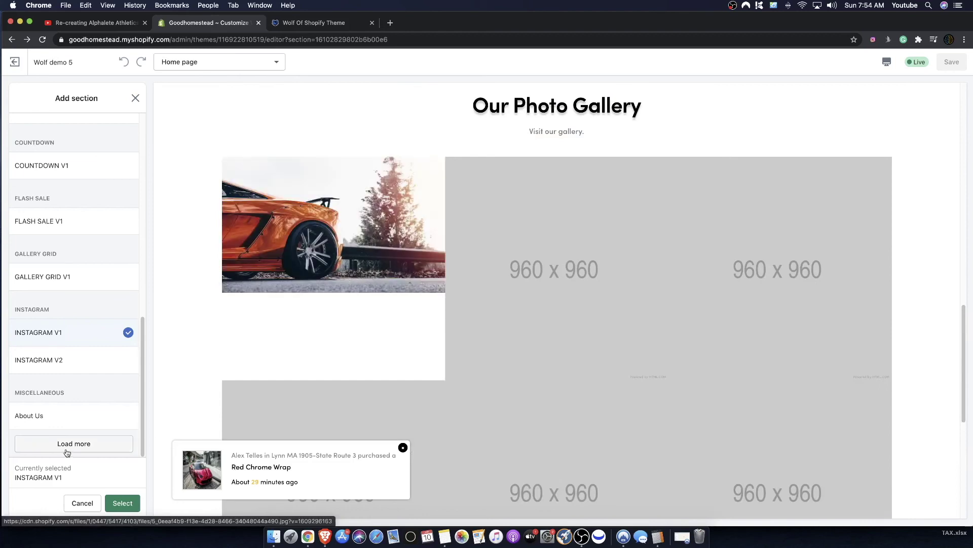
{"action": "left_click", "coordinate": [56, 421]}
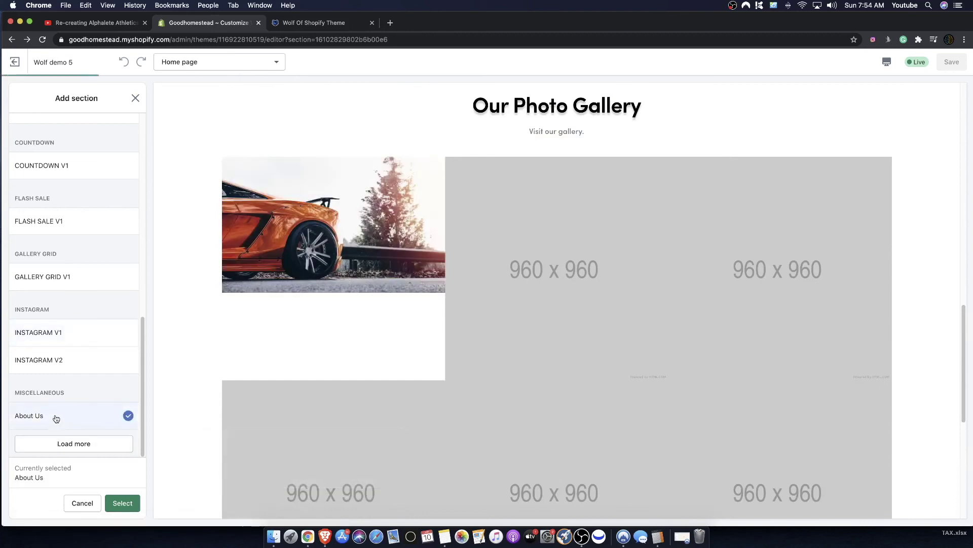
{"action": "scroll", "coordinate": [465, 364], "scroll_direction": "down", "scroll_amount": 4}
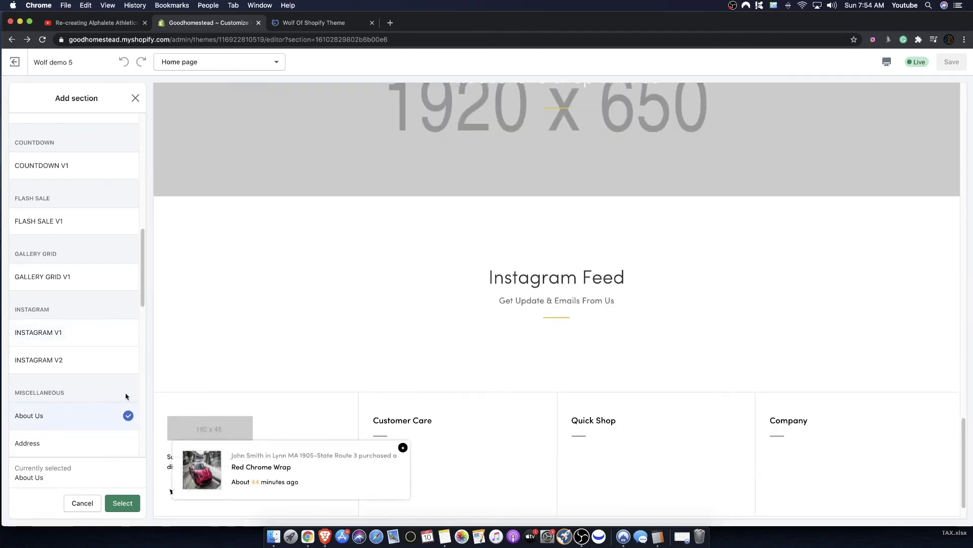
{"action": "scroll", "coordinate": [83, 324], "scroll_direction": "down", "scroll_amount": 3}
{"action": "scroll", "coordinate": [302, 274], "scroll_direction": "up", "scroll_amount": 2}
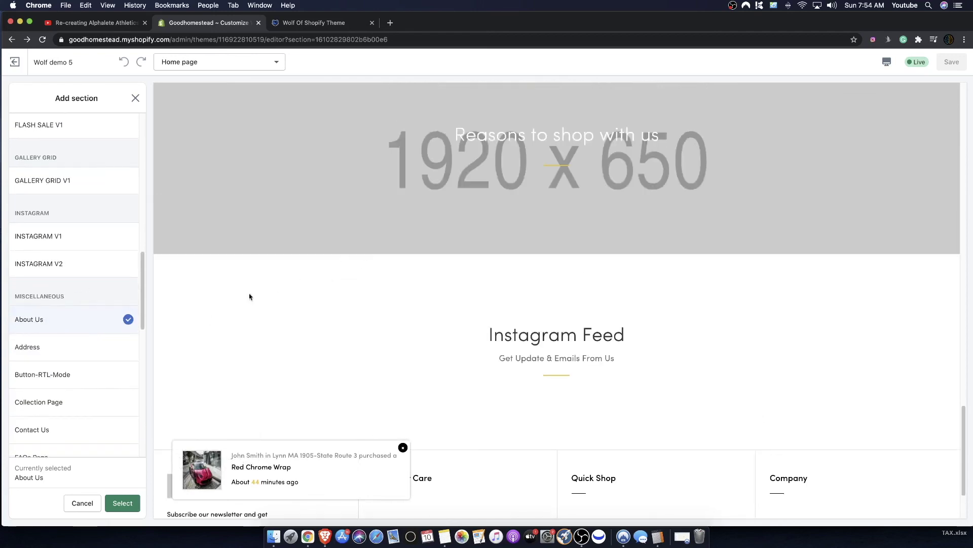
{"action": "left_click", "coordinate": [122, 502]}
{"action": "left_click", "coordinate": [314, 23]}
Add a Service V1 content block to the About Us section
{"action": "scroll", "coordinate": [295, 238], "scroll_direction": "down", "scroll_amount": 5}
{"action": "scroll", "coordinate": [558, 269], "scroll_direction": "up", "scroll_amount": 5}
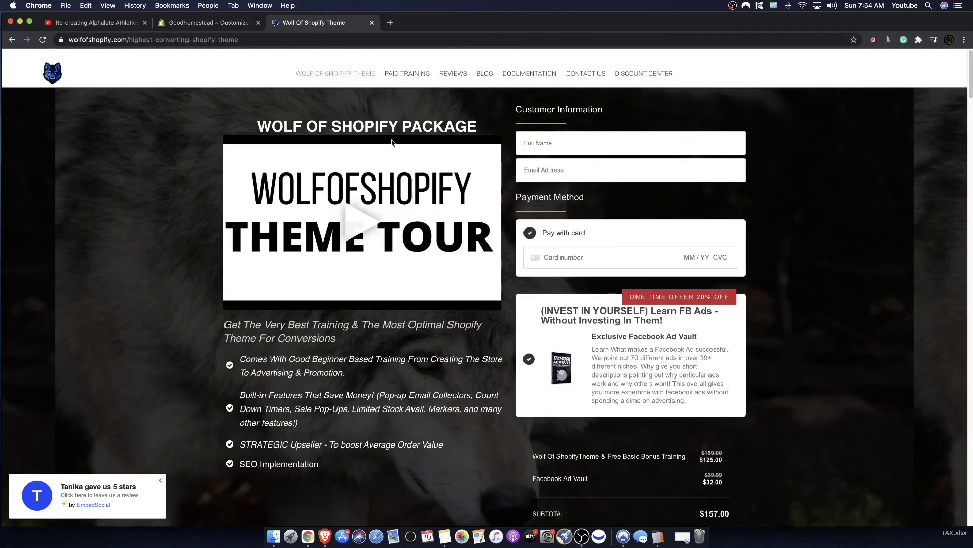
{"action": "left_click", "coordinate": [212, 23]}
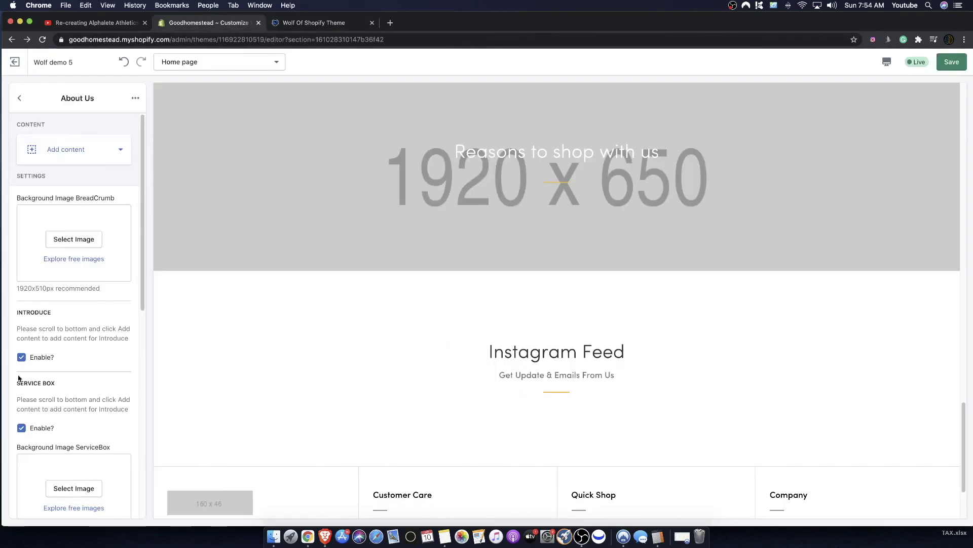
{"action": "scroll", "coordinate": [28, 375], "scroll_direction": "down", "scroll_amount": 7}
{"action": "scroll", "coordinate": [62, 356], "scroll_direction": "up", "scroll_amount": 7}
{"action": "scroll", "coordinate": [101, 405], "scroll_direction": "down", "scroll_amount": 7}
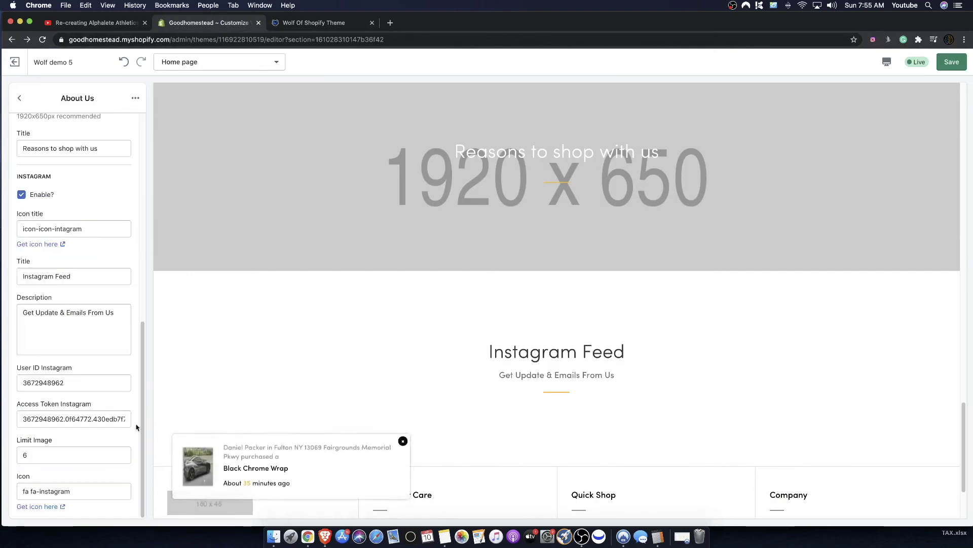
{"action": "scroll", "coordinate": [88, 413], "scroll_direction": "up", "scroll_amount": 10}
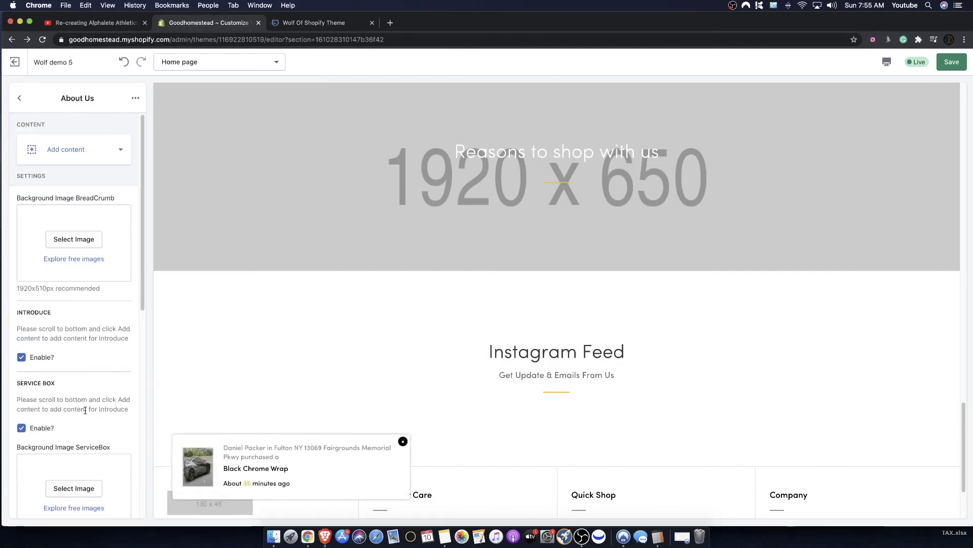
{"action": "scroll", "coordinate": [66, 409], "scroll_direction": "down", "scroll_amount": 3}
{"action": "scroll", "coordinate": [66, 406], "scroll_direction": "up", "scroll_amount": 3}
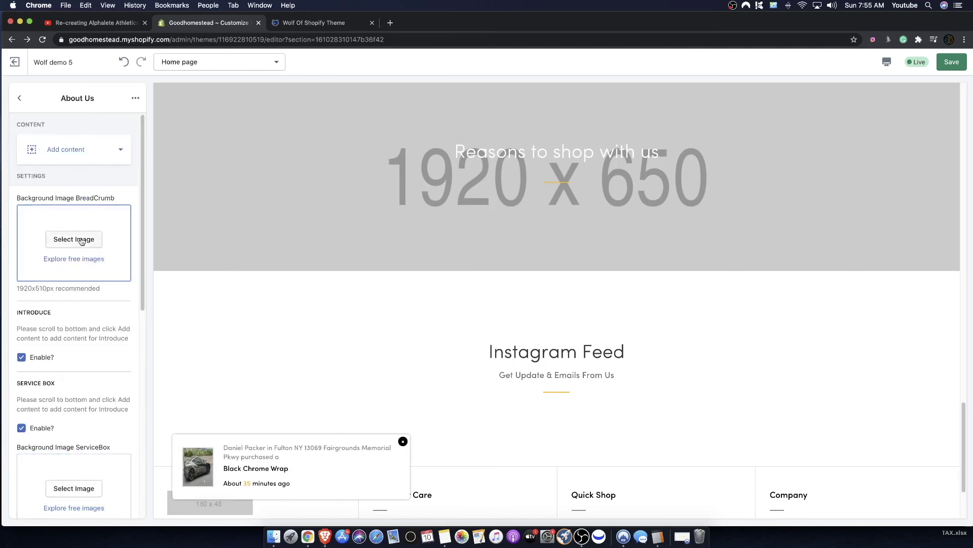
{"action": "left_click", "coordinate": [63, 155]}
{"action": "left_click", "coordinate": [104, 180]}
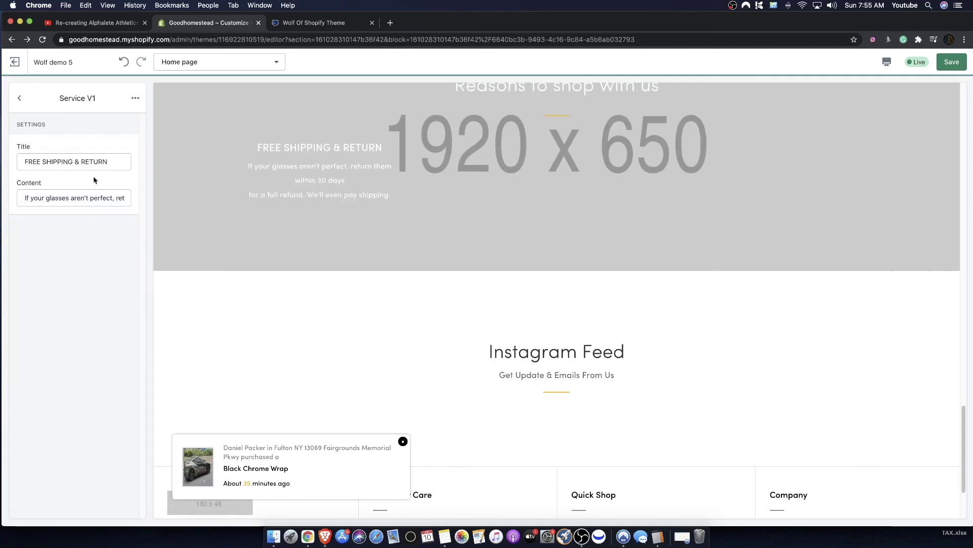
{"action": "scroll", "coordinate": [302, 259], "scroll_direction": "up", "scroll_amount": 4}
{"action": "left_click_drag", "start_coordinate": [407, 354], "coordinate": [300, 315]}
Add an Introduce content block to About Us
{"action": "left_click", "coordinate": [19, 97]}
{"action": "left_click", "coordinate": [71, 180]}
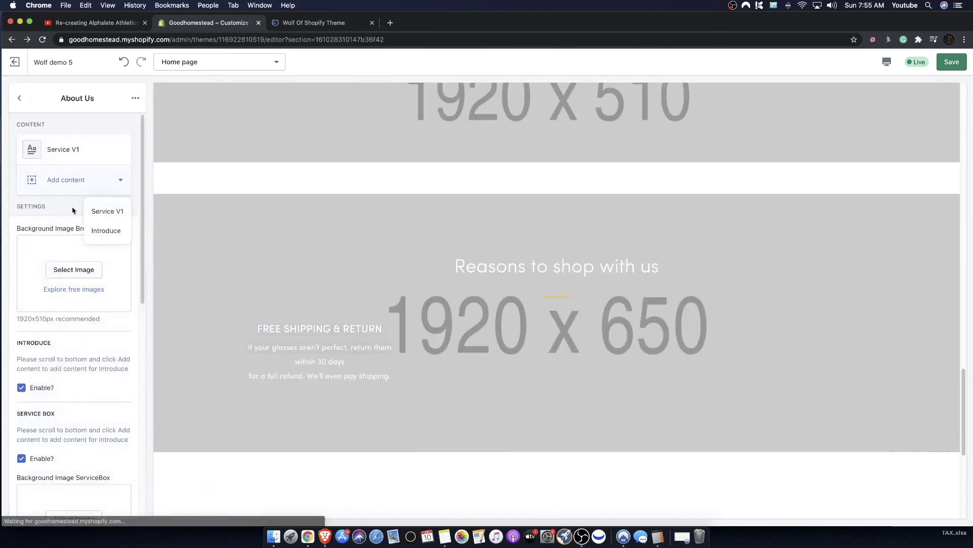
{"action": "left_click", "coordinate": [110, 234]}
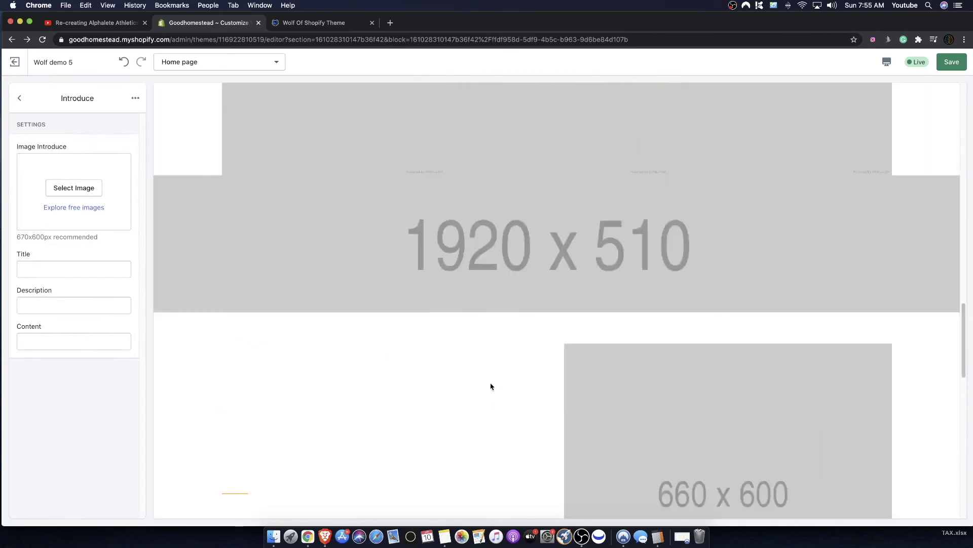
{"action": "scroll", "coordinate": [491, 386], "scroll_direction": "up", "scroll_amount": 5}
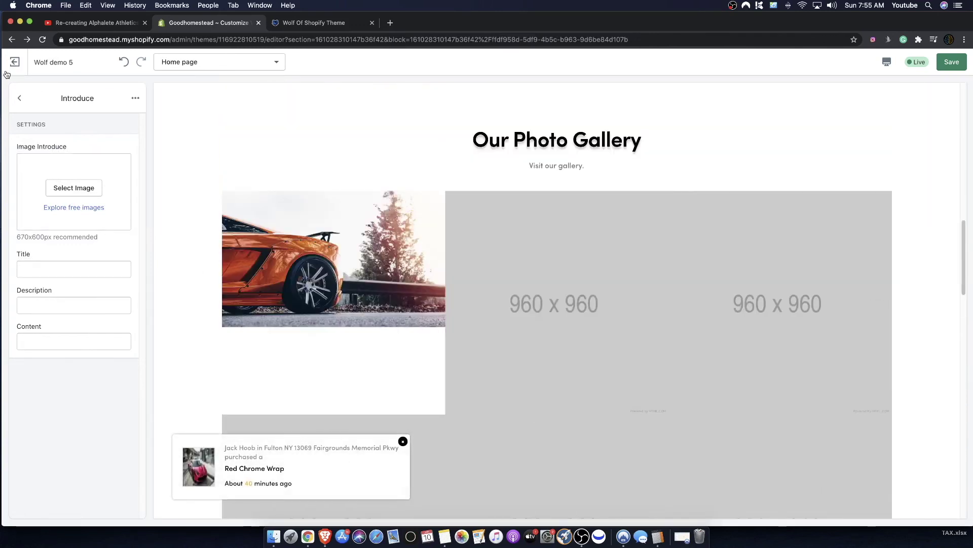
Hide the GALLERY GRID V1 section and reopen the About Us settings
{"action": "left_click", "coordinate": [19, 98]}
{"action": "left_click", "coordinate": [19, 97]}
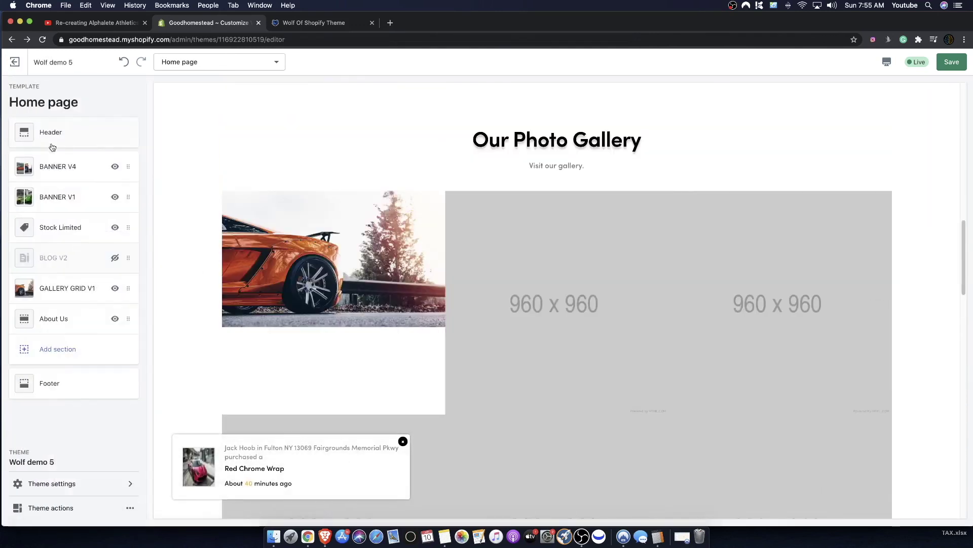
{"action": "left_click", "coordinate": [123, 295]}
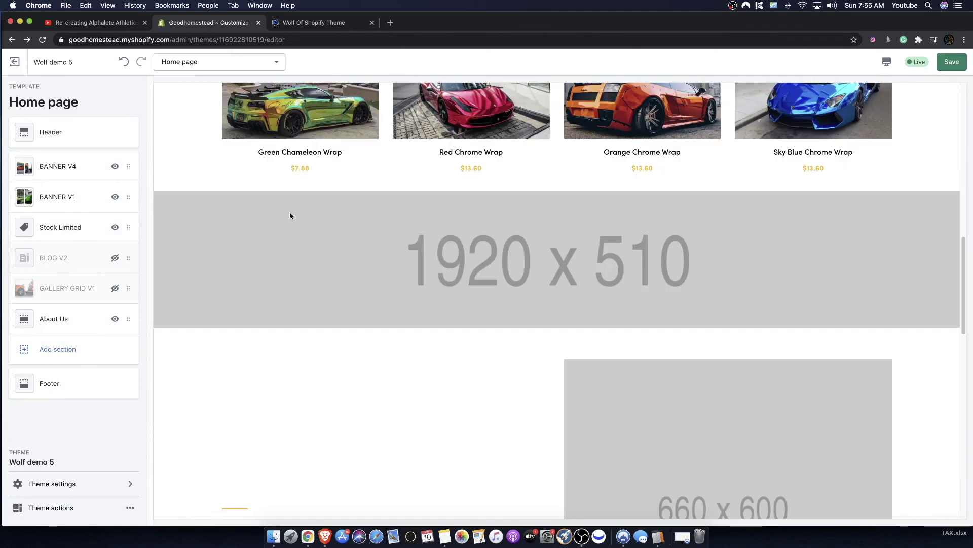
{"action": "left_click", "coordinate": [57, 324]}
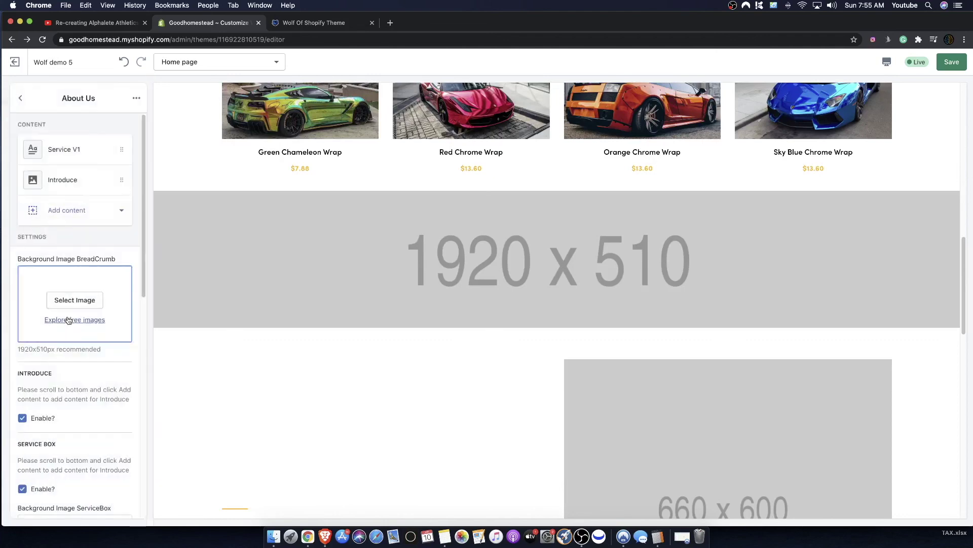
Set the close-up orange car image as the About Us breadcrumb background
{"action": "left_click", "coordinate": [81, 304]}
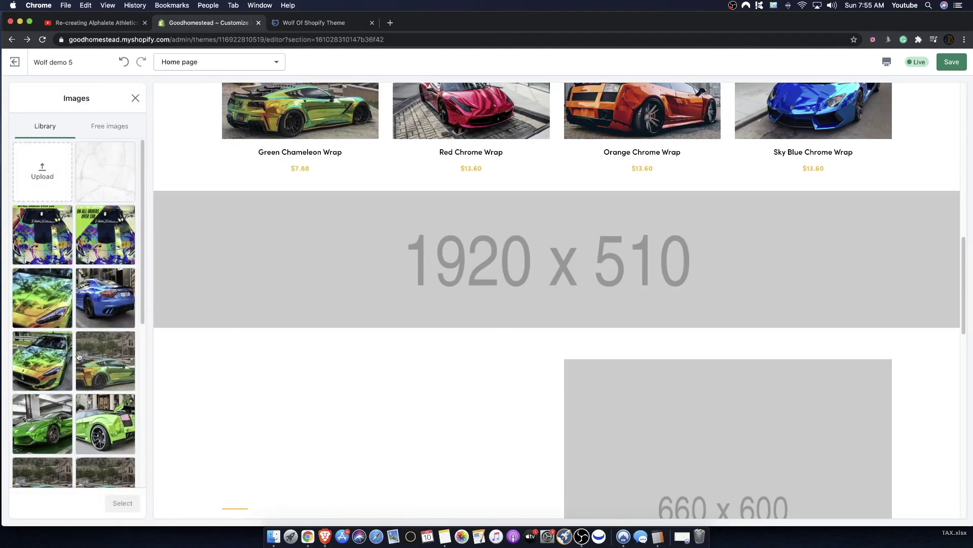
{"action": "scroll", "coordinate": [87, 308], "scroll_direction": "down", "scroll_amount": 10}
{"action": "left_click", "coordinate": [106, 371]}
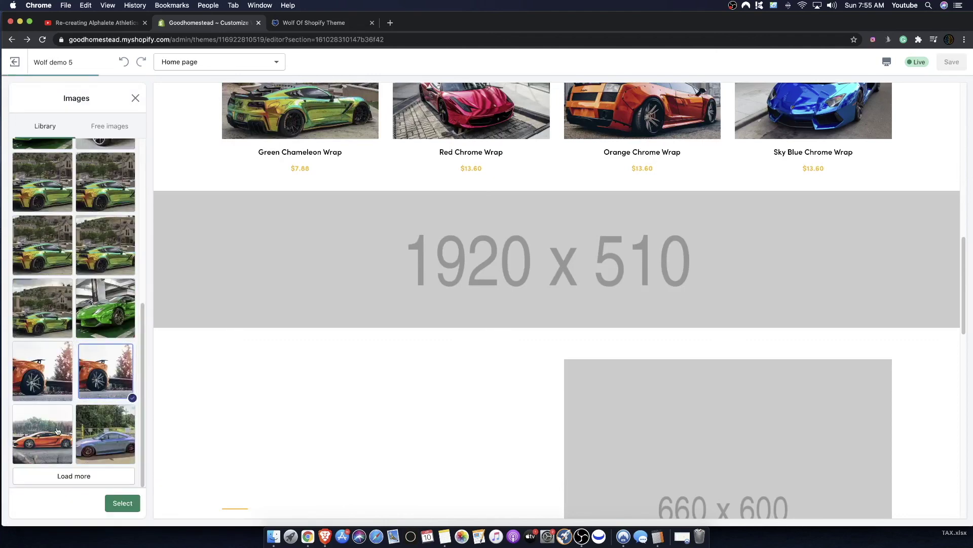
{"action": "left_click", "coordinate": [58, 431]}
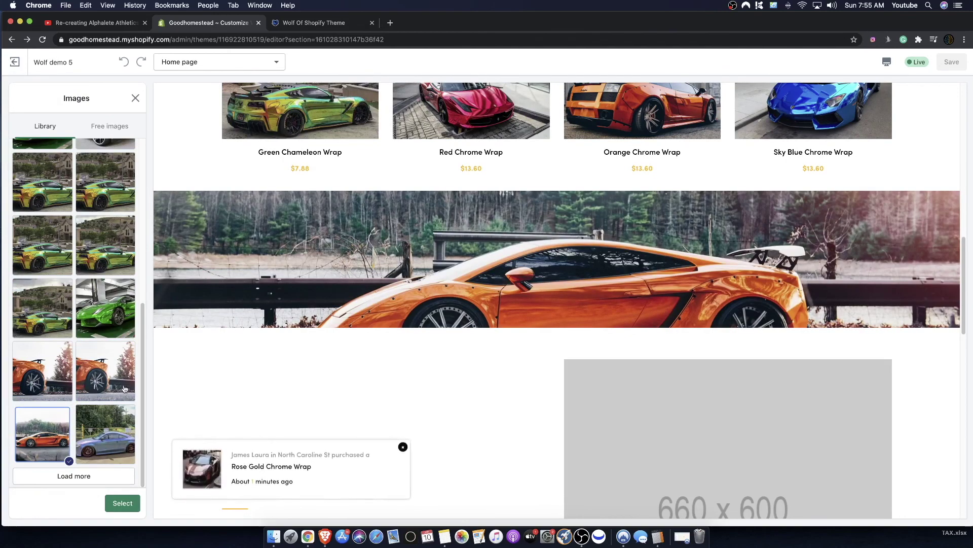
{"action": "scroll", "coordinate": [352, 348], "scroll_direction": "down", "scroll_amount": 1}
{"action": "left_click", "coordinate": [120, 366]}
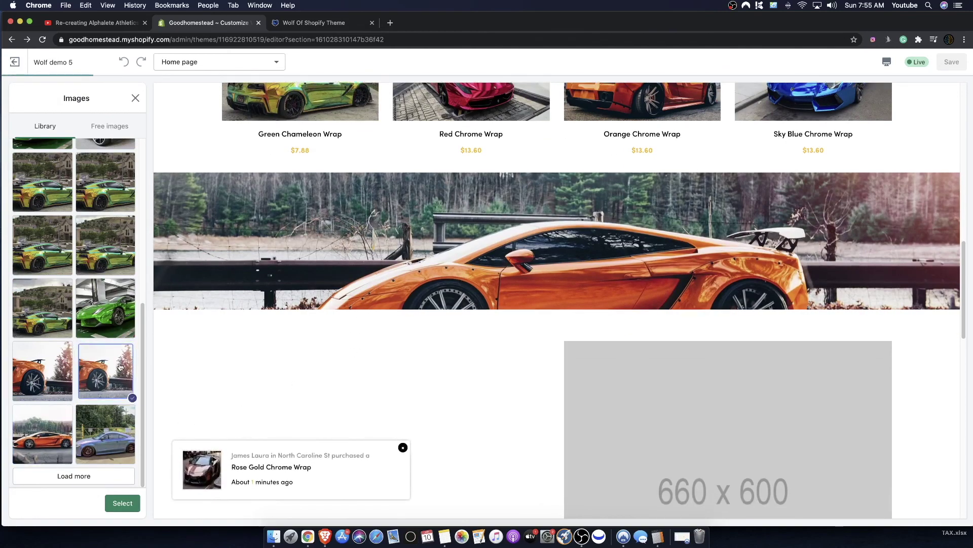
{"action": "left_click", "coordinate": [123, 503]}
Preview blue, green-gold and green Lamborghini images for the service box, then close without keeping one
{"action": "scroll", "coordinate": [76, 330], "scroll_direction": "down", "scroll_amount": 3}
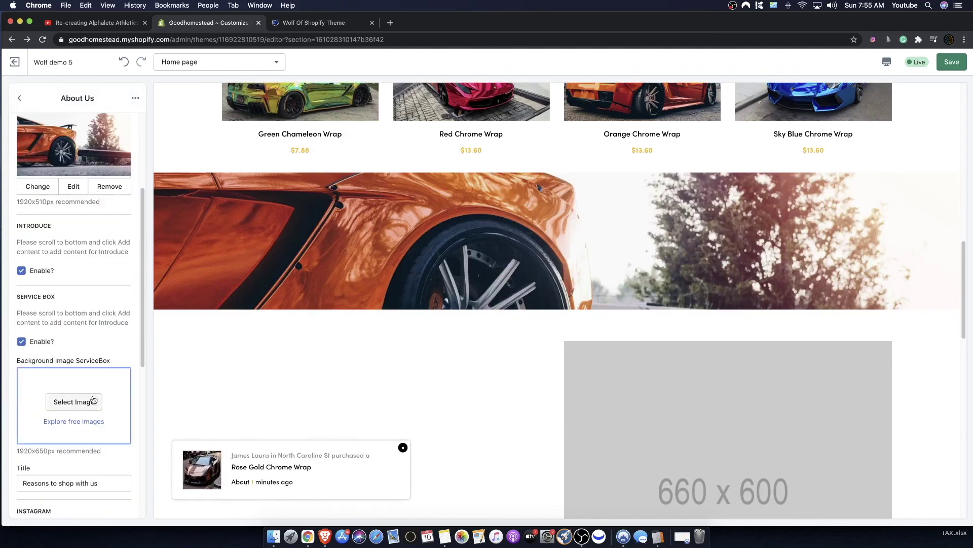
{"action": "left_click", "coordinate": [77, 398]}
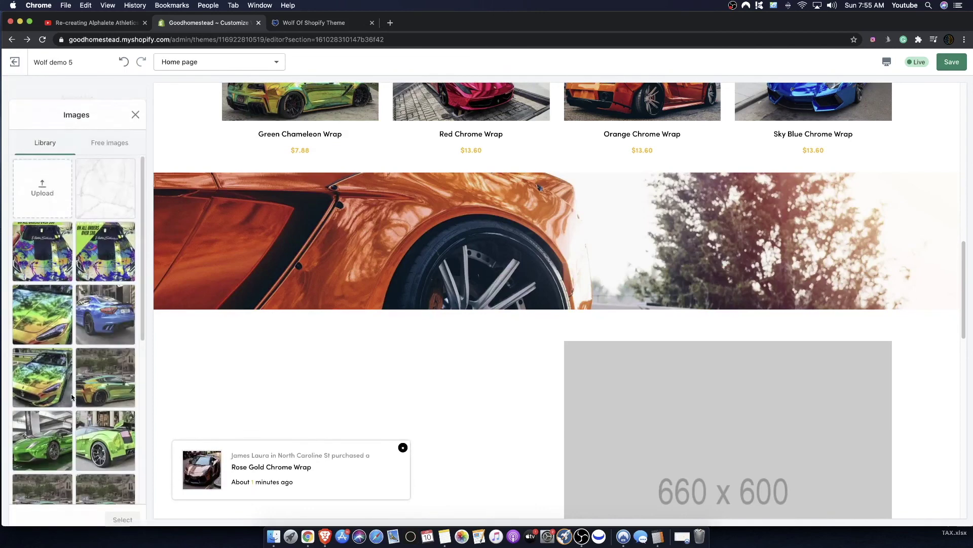
{"action": "left_click", "coordinate": [106, 297]}
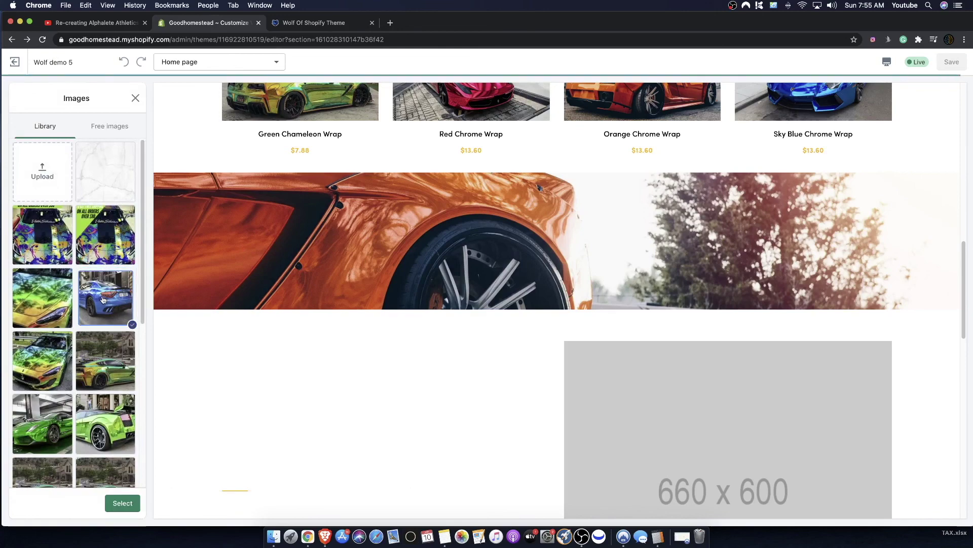
{"action": "scroll", "coordinate": [127, 315], "scroll_direction": "down", "scroll_amount": 5}
{"action": "scroll", "coordinate": [292, 379], "scroll_direction": "down", "scroll_amount": 5}
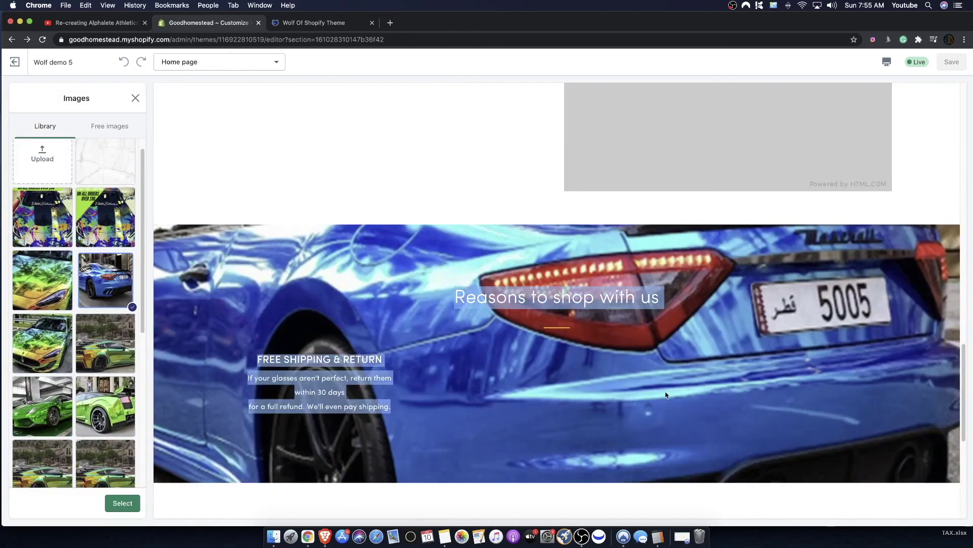
{"action": "left_click_drag", "start_coordinate": [184, 277], "coordinate": [685, 393]}
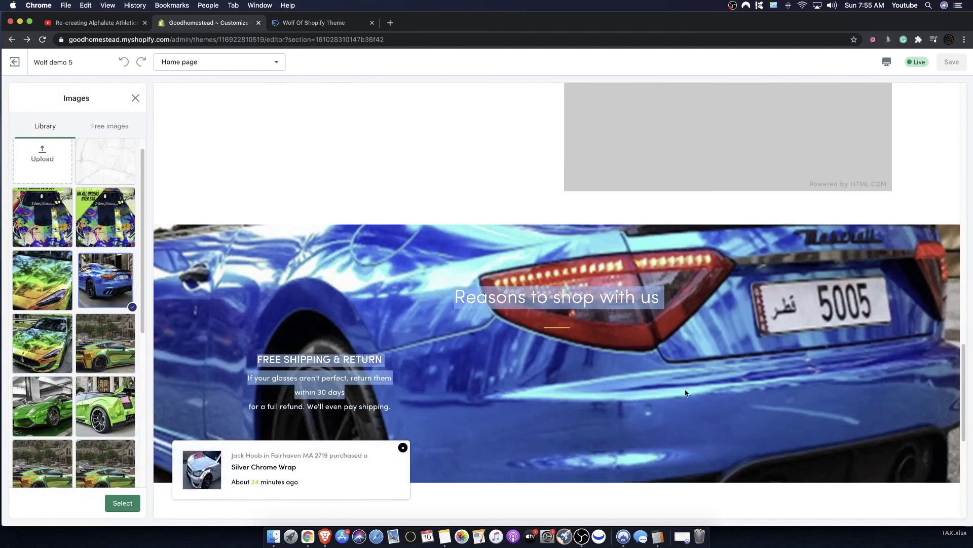
{"action": "left_click", "coordinate": [42, 280]}
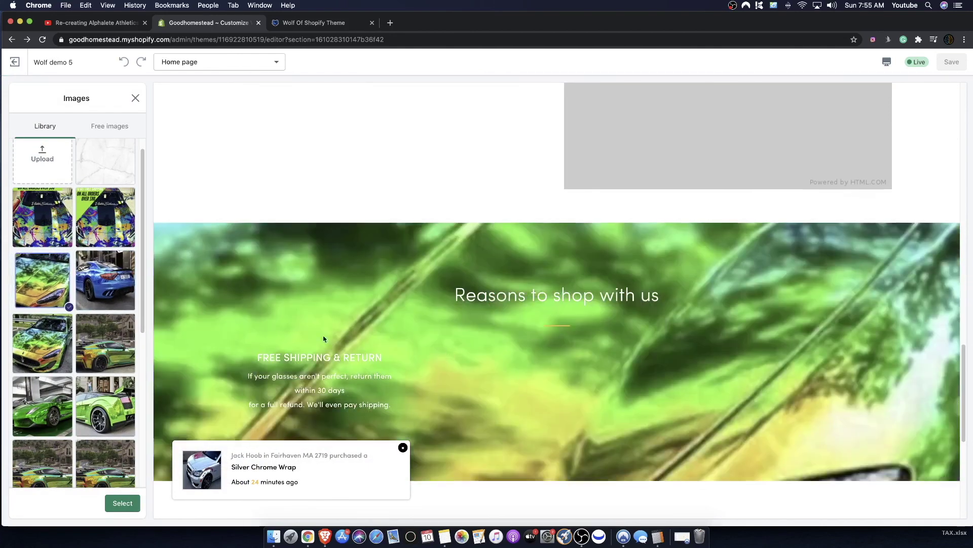
{"action": "left_click", "coordinate": [106, 406]}
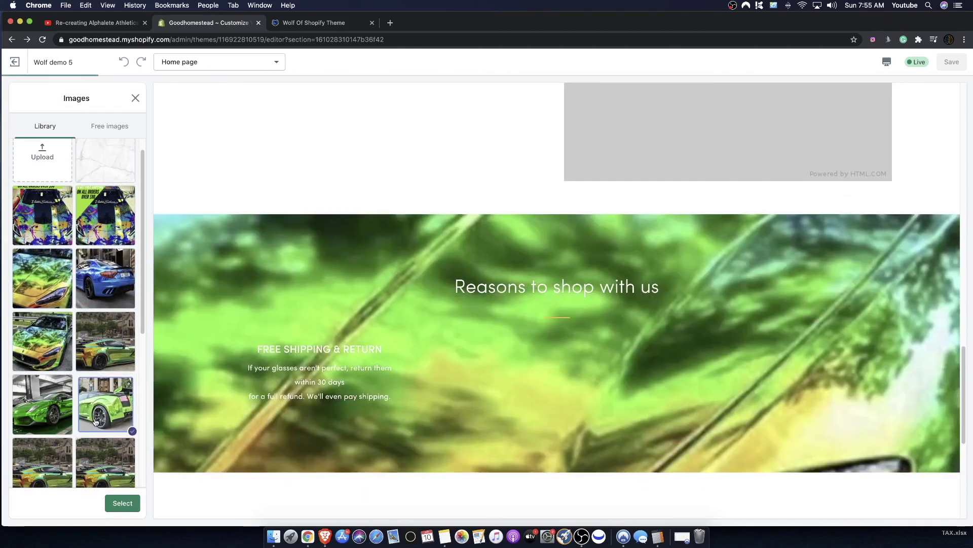
{"action": "scroll", "coordinate": [101, 436], "scroll_direction": "down", "scroll_amount": 2}
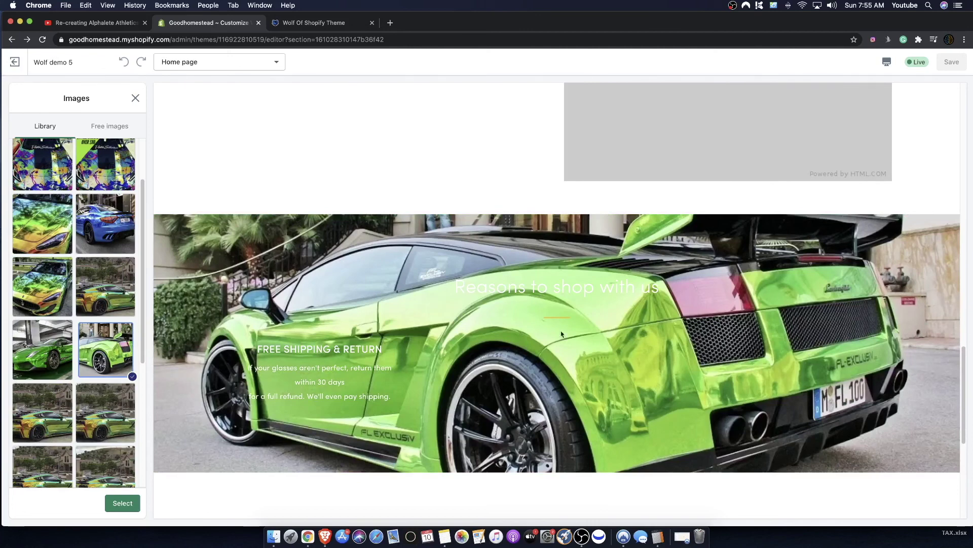
{"action": "left_click", "coordinate": [103, 469]}
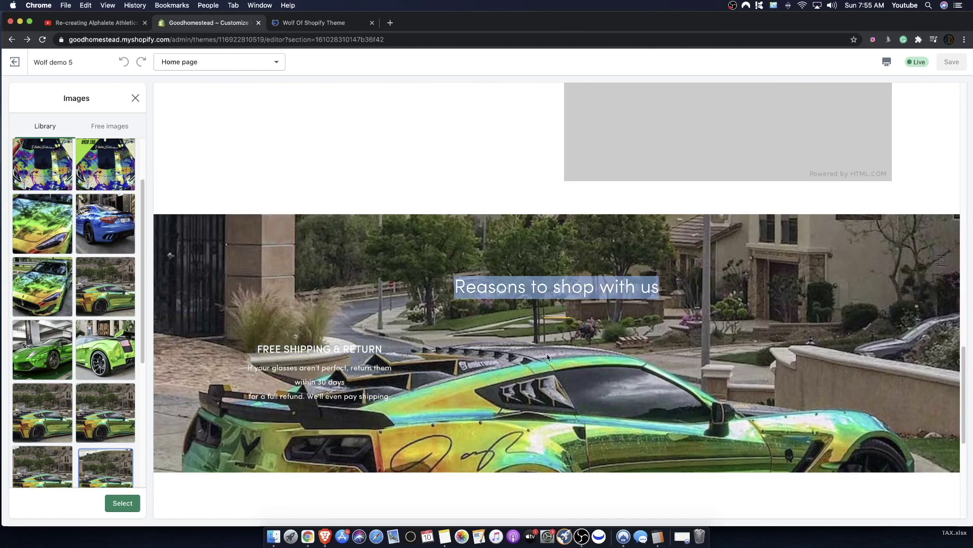
{"action": "left_click", "coordinate": [135, 98]}
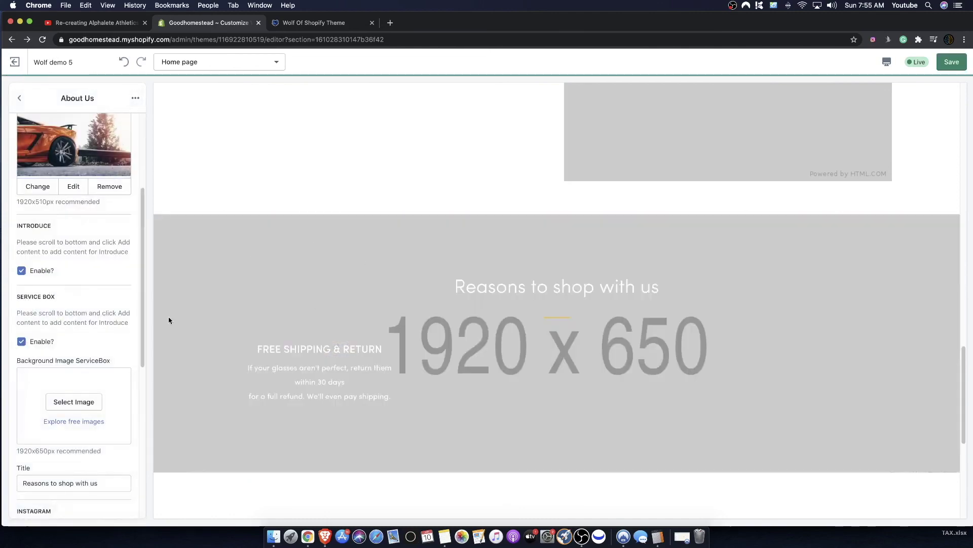
{"action": "scroll", "coordinate": [120, 350], "scroll_direction": "up", "scroll_amount": 3}
{"action": "scroll", "coordinate": [297, 385], "scroll_direction": "up", "scroll_amount": 4}
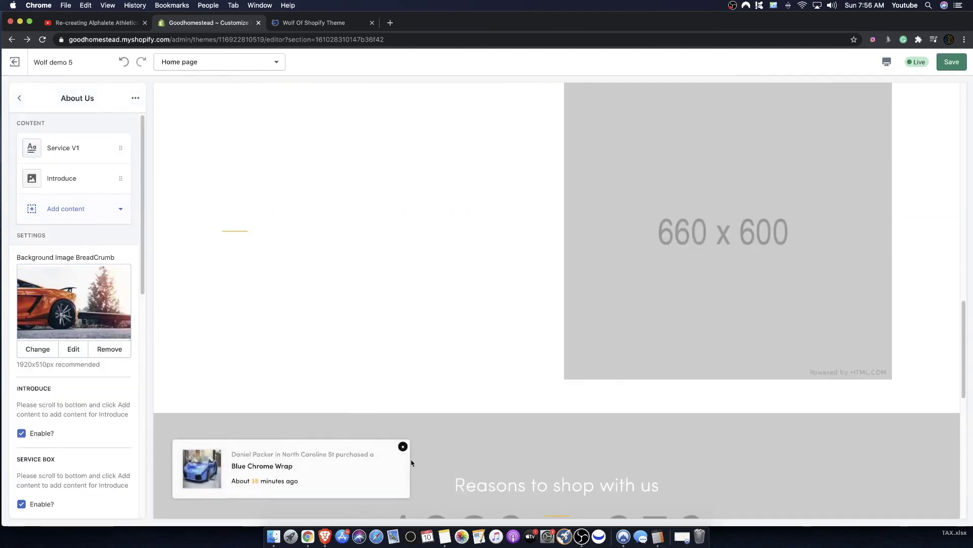
Add two more Service V1 blocks to the About Us section
{"action": "scroll", "coordinate": [342, 434], "scroll_direction": "down", "scroll_amount": 5}
{"action": "left_click_drag", "start_coordinate": [284, 247], "coordinate": [394, 264]}
{"action": "left_click", "coordinate": [499, 215]}
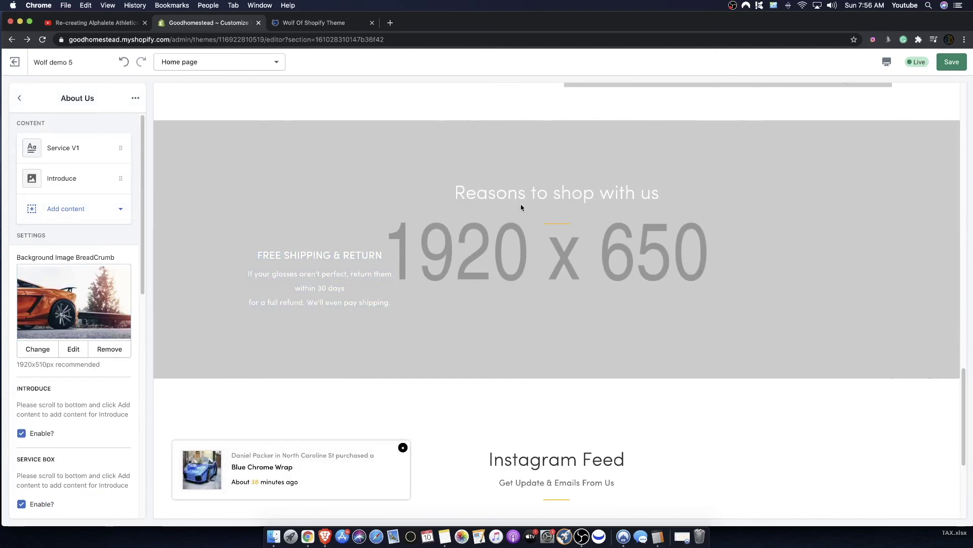
{"action": "left_click_drag", "start_coordinate": [294, 253], "coordinate": [95, 192]}
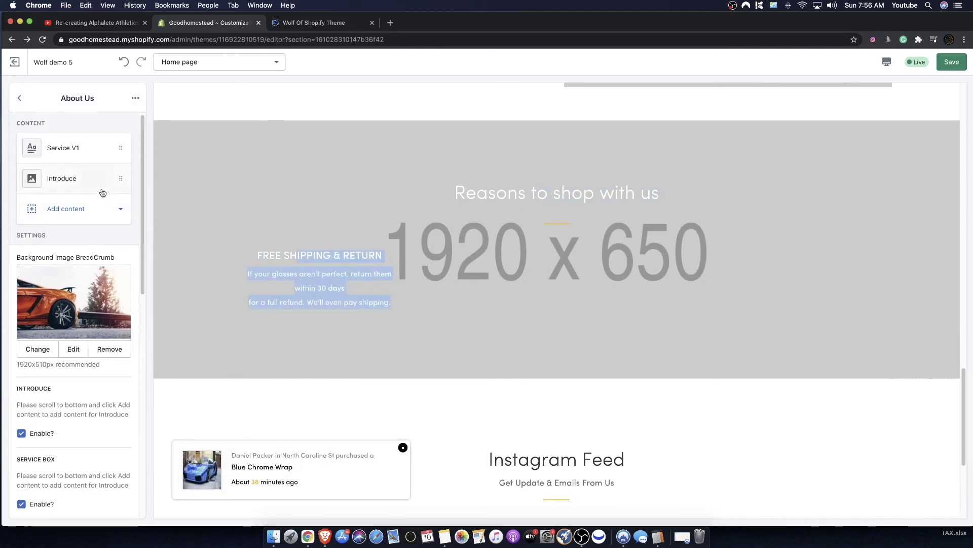
{"action": "left_click", "coordinate": [66, 209]}
{"action": "left_click", "coordinate": [112, 243]}
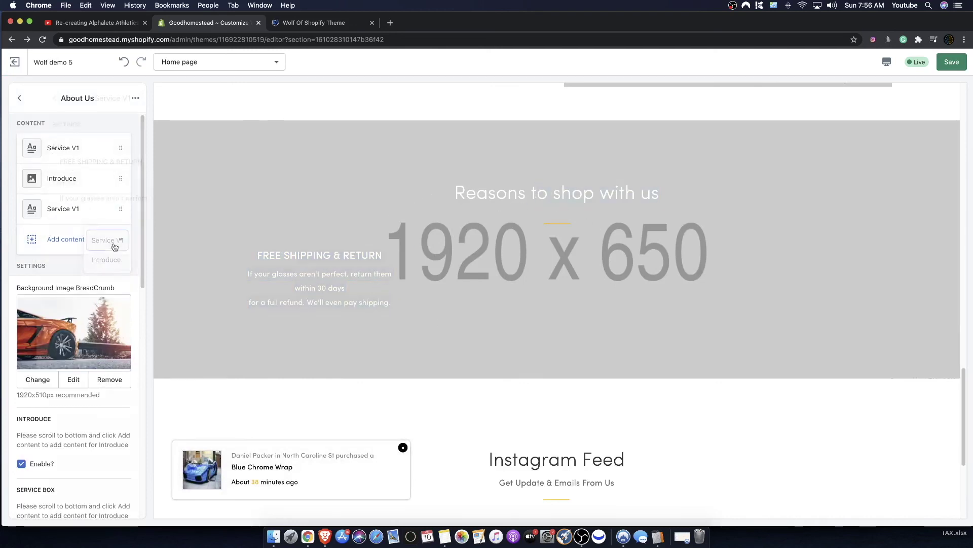
{"action": "left_click", "coordinate": [22, 97]}
{"action": "left_click", "coordinate": [72, 246]}
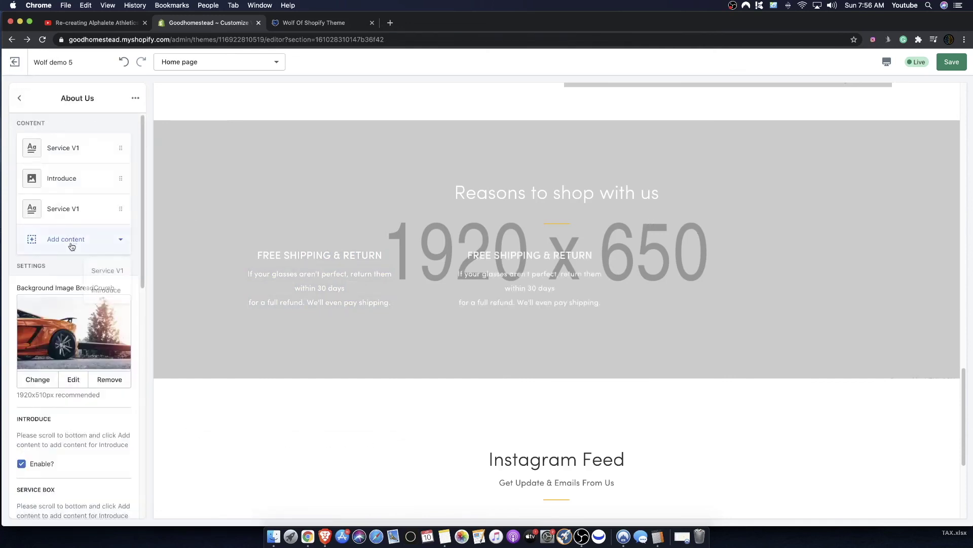
{"action": "left_click", "coordinate": [112, 271]}
{"action": "left_click", "coordinate": [25, 102]}
Look over the Introduce block and the first service box's settings
{"action": "left_click_drag", "start_coordinate": [260, 236], "coordinate": [756, 285]}
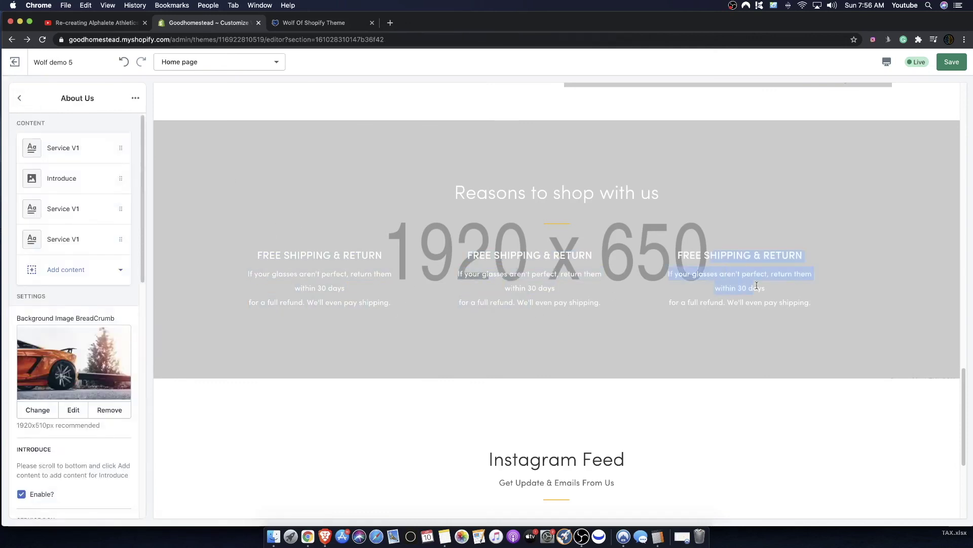
{"action": "left_click", "coordinate": [53, 191]}
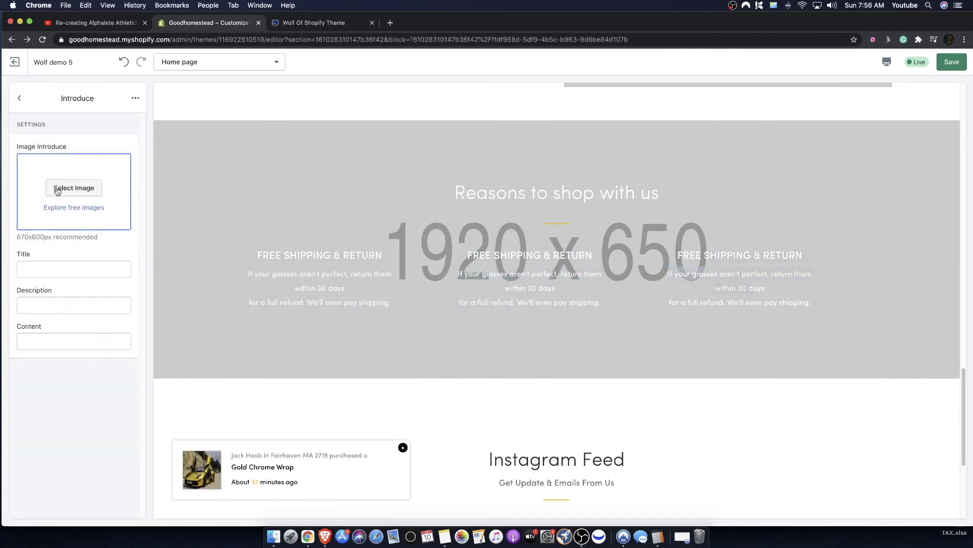
{"action": "left_click", "coordinate": [20, 98]}
{"action": "left_click", "coordinate": [78, 205]}
{"action": "left_click_drag", "start_coordinate": [108, 162], "coordinate": [59, 165]}
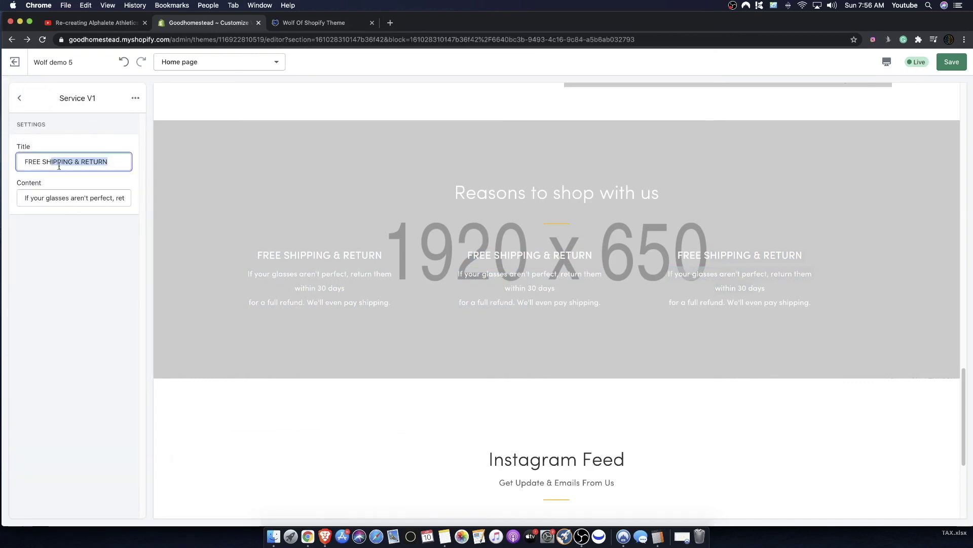
{"action": "left_click_drag", "start_coordinate": [243, 213], "coordinate": [119, 215]}
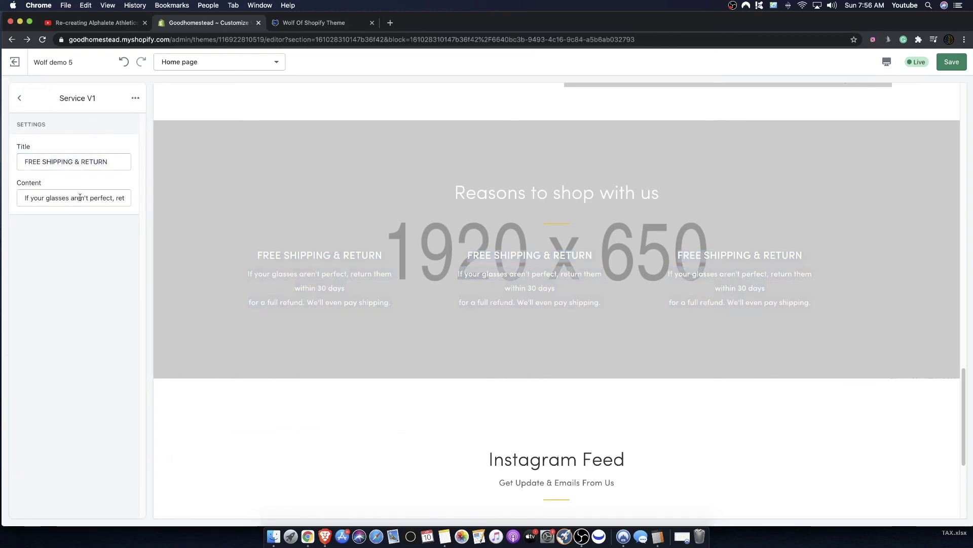
{"action": "left_click", "coordinate": [19, 99]}
Retitle the middle service box from FREE SHIPPING & RETURN to 100% REFUND GAR
{"action": "left_click", "coordinate": [71, 208]}
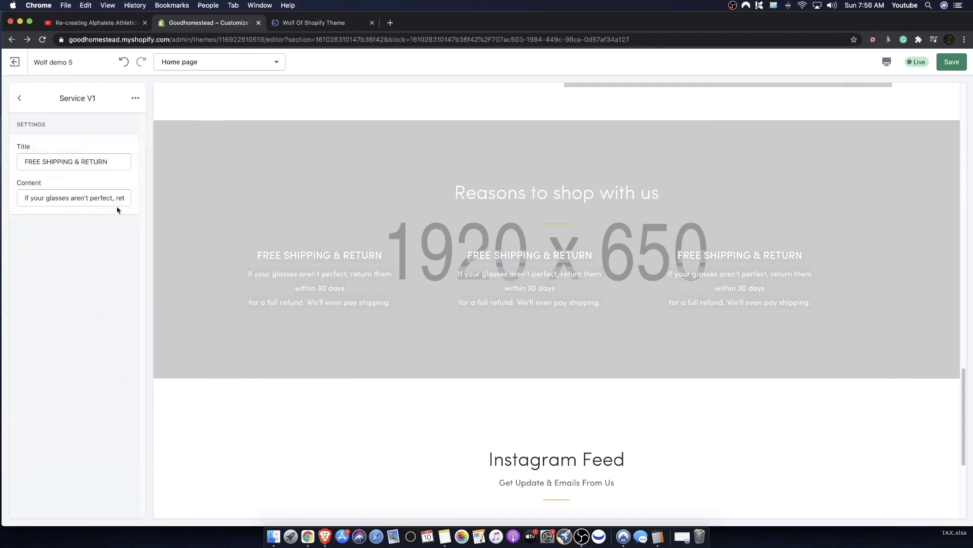
{"action": "left_click_drag", "start_coordinate": [108, 161], "coordinate": [12, 162]}
{"action": "key", "text": "BackSpace"}
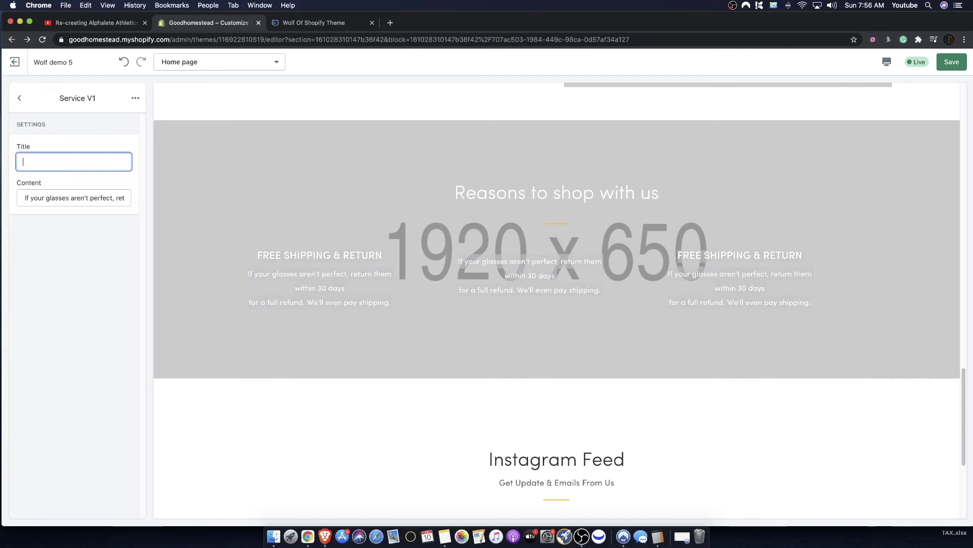
{"action": "type", "text": "100% REFUND GR"}
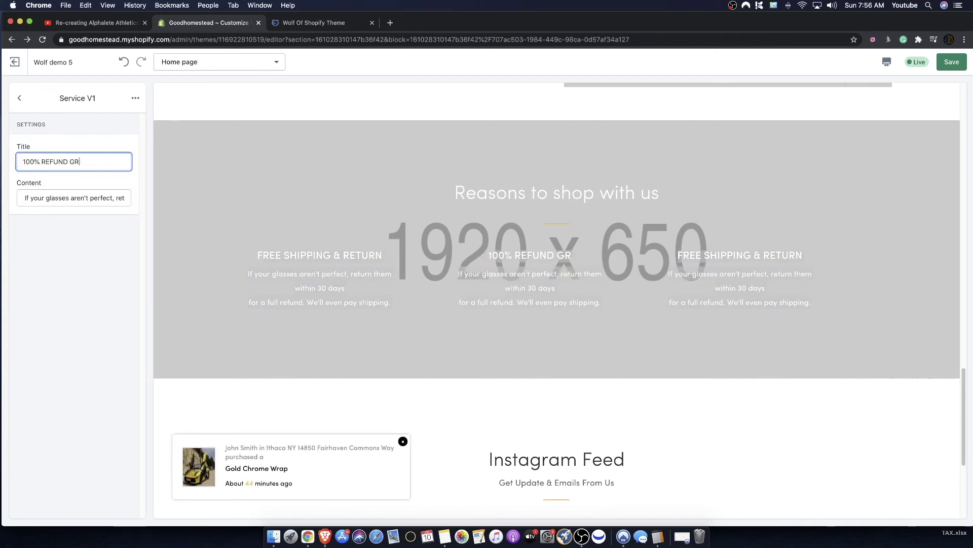
{"action": "type", "text": "D GAR"}
{"action": "key", "text": "BackSpace"}
{"action": "type", "text": "AR"}
{"action": "left_click", "coordinate": [496, 292]}
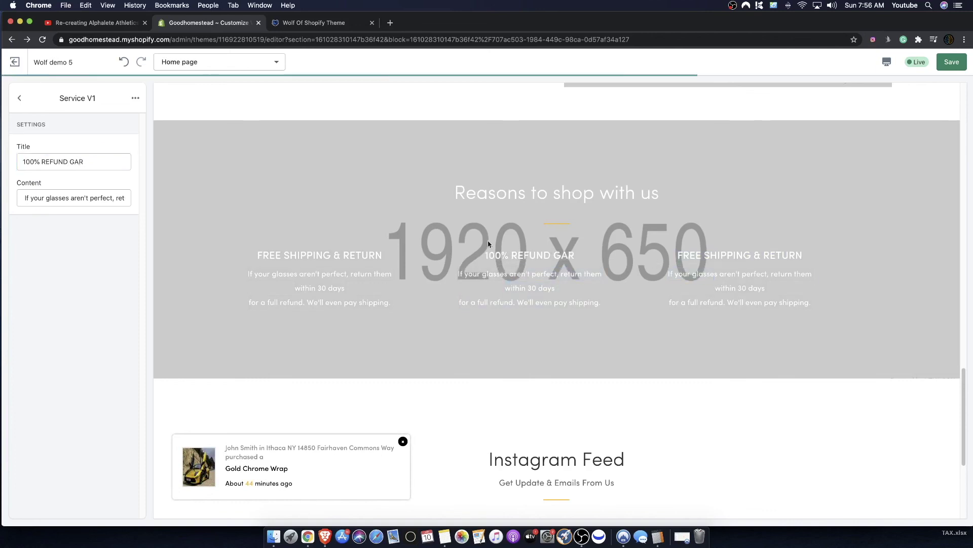
Review the updated boxes in the preview and bring up the Introduce block's settings
{"action": "left_click_drag", "start_coordinate": [471, 159], "coordinate": [459, 272]}
{"action": "left_click_drag", "start_coordinate": [754, 313], "coordinate": [256, 208]}
{"action": "left_click", "coordinate": [260, 207]}
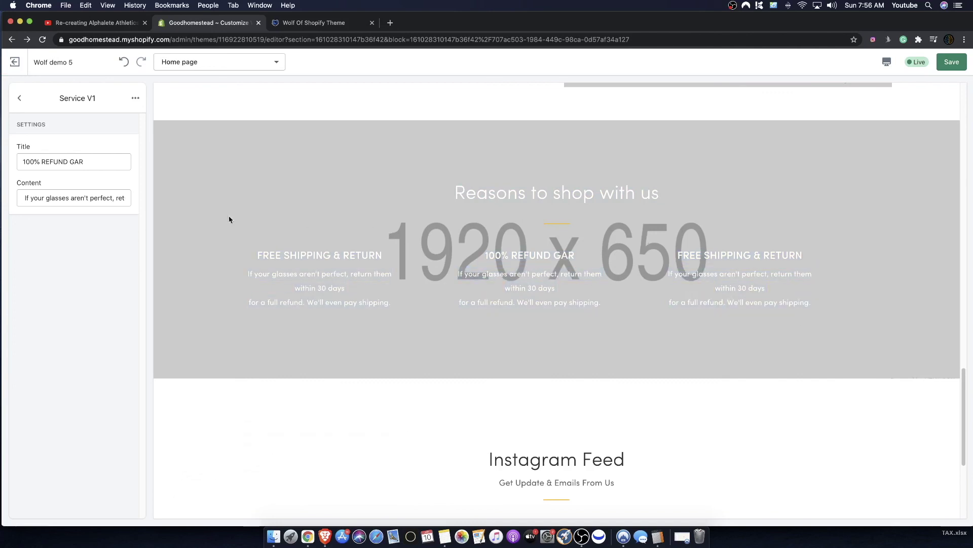
{"action": "scroll", "coordinate": [228, 220], "scroll_direction": "down", "scroll_amount": 3}
{"action": "scroll", "coordinate": [215, 223], "scroll_direction": "up", "scroll_amount": 5}
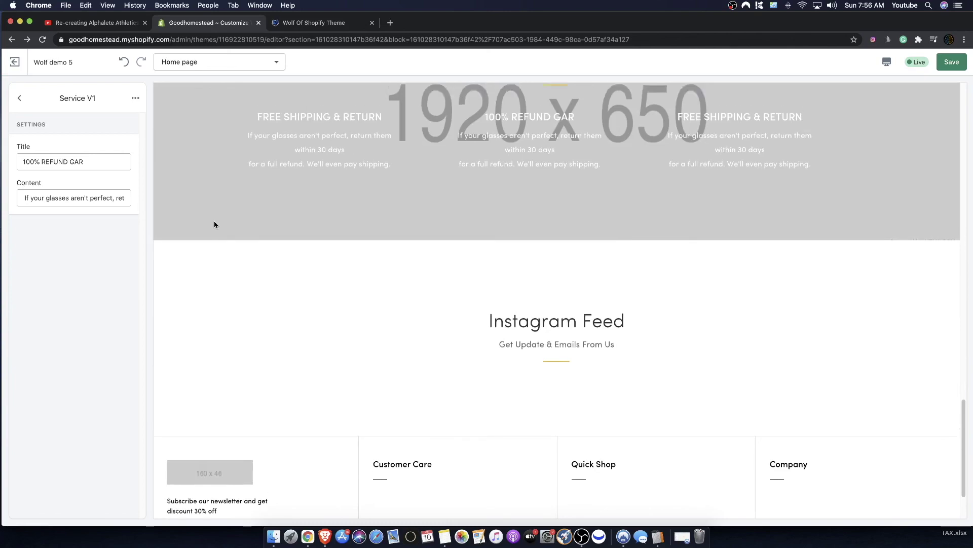
{"action": "left_click", "coordinate": [20, 98]}
{"action": "scroll", "coordinate": [66, 325], "scroll_direction": "down", "scroll_amount": 15}
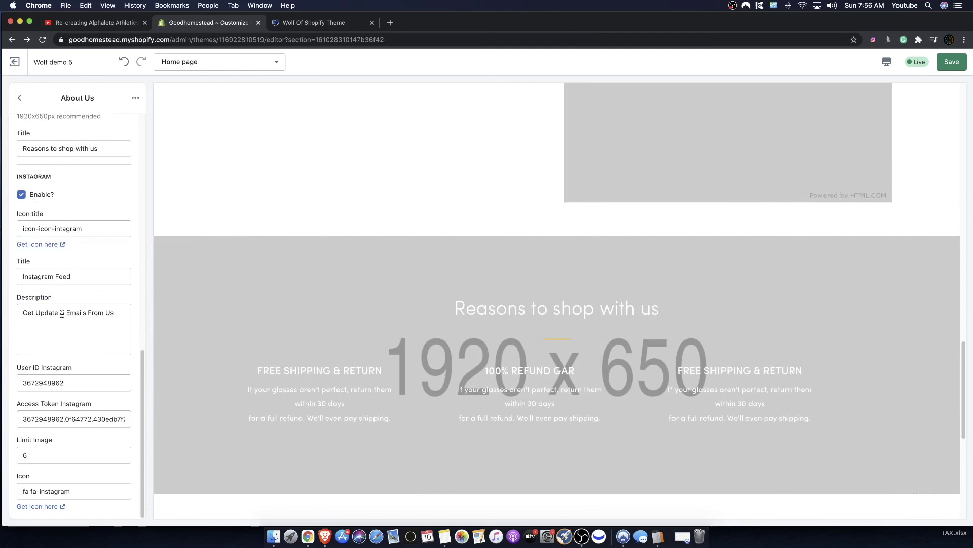
{"action": "scroll", "coordinate": [527, 315], "scroll_direction": "up", "scroll_amount": 5}
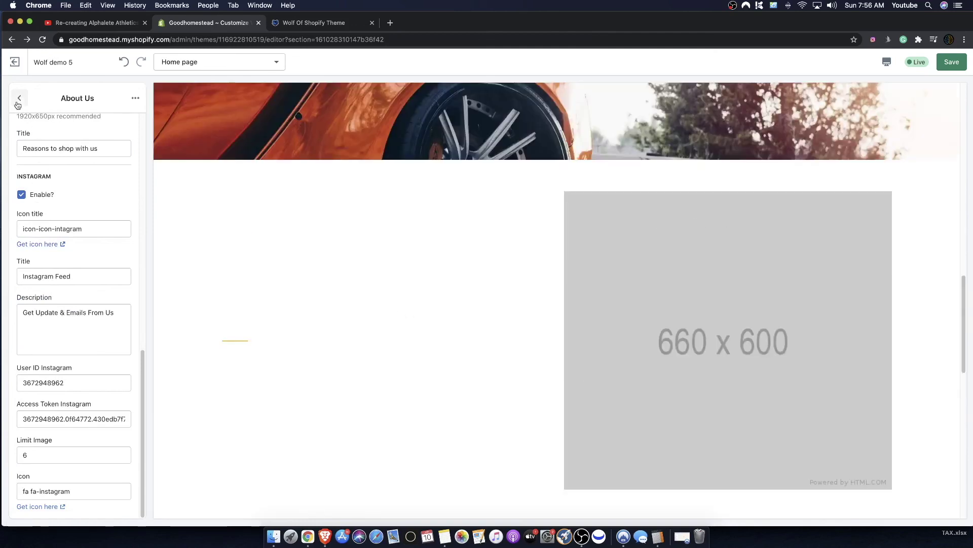
{"action": "scroll", "coordinate": [77, 304], "scroll_direction": "up", "scroll_amount": 15}
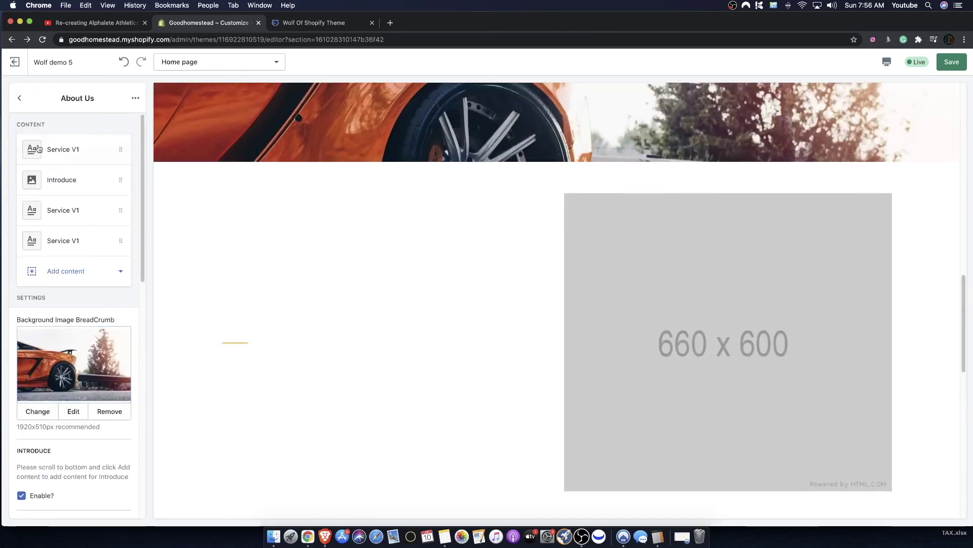
{"action": "left_click", "coordinate": [75, 192]}
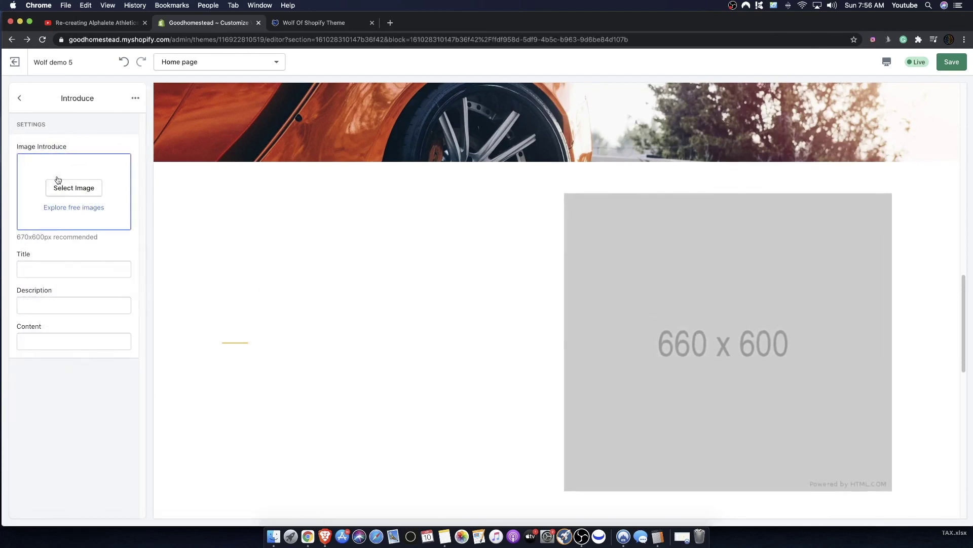
Fill the Introduce block's Title, Description and Content fields with placeholder text
{"action": "left_click", "coordinate": [48, 271]}
{"action": "type", "text": "owfhwbuvowev"}
{"action": "left_click", "coordinate": [27, 308]}
{"action": "type", "text": "wibfiwbvubwv"}
{"action": "left_click", "coordinate": [55, 339]}
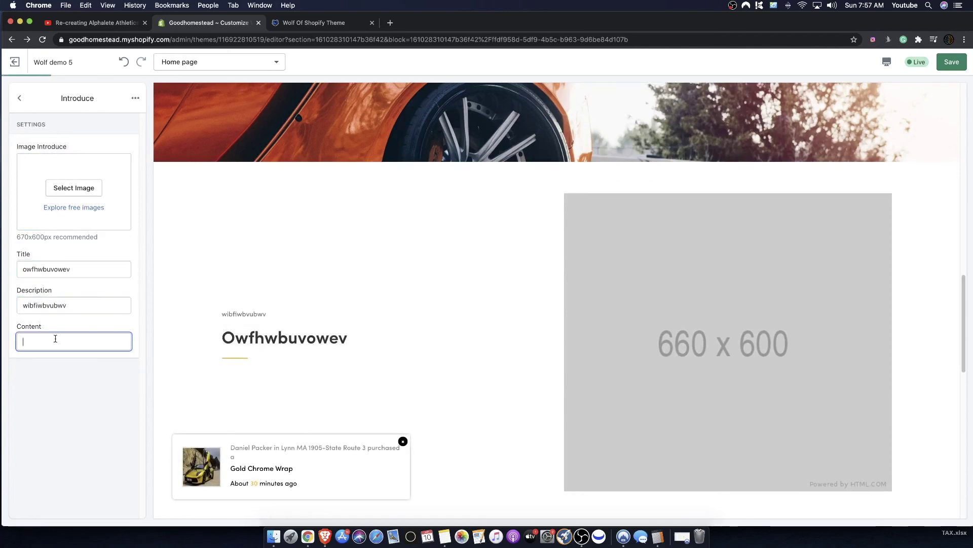
{"action": "type", "text": "wibviwubvwbviwbvib wivb iwbnvwvjnjkoewbviwb vibqwvbwqv"}
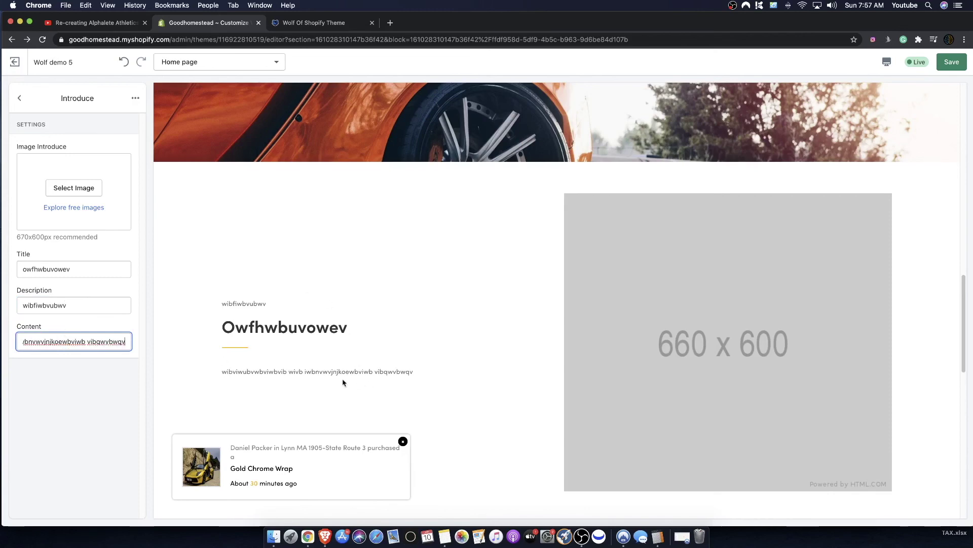
{"action": "scroll", "coordinate": [226, 332], "scroll_direction": "down", "scroll_amount": 4}
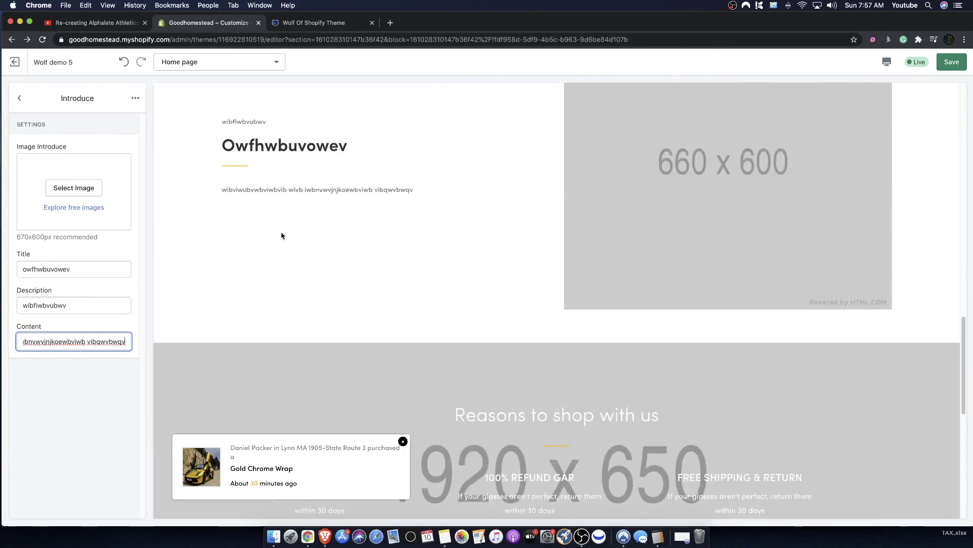
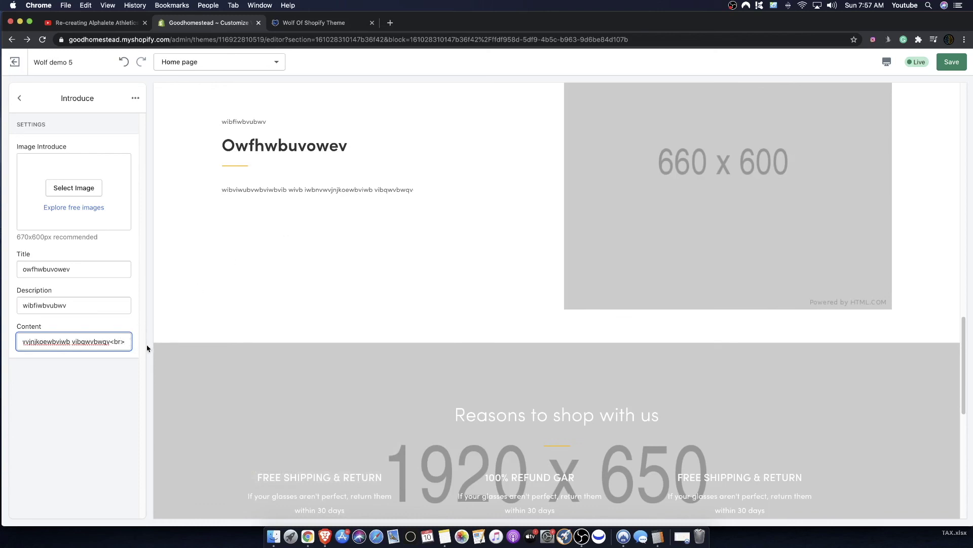
Add 'oisbvousb voubsiuvb ev' after <br> in the Introduce content, then open a new browser tab
{"action": "type", "text": "oisbvousb voubsiuvb ev"}
{"action": "left_click", "coordinate": [274, 192]}
{"action": "left_click_drag", "start_coordinate": [246, 203], "coordinate": [252, 203]}
{"action": "left_click", "coordinate": [87, 339]}
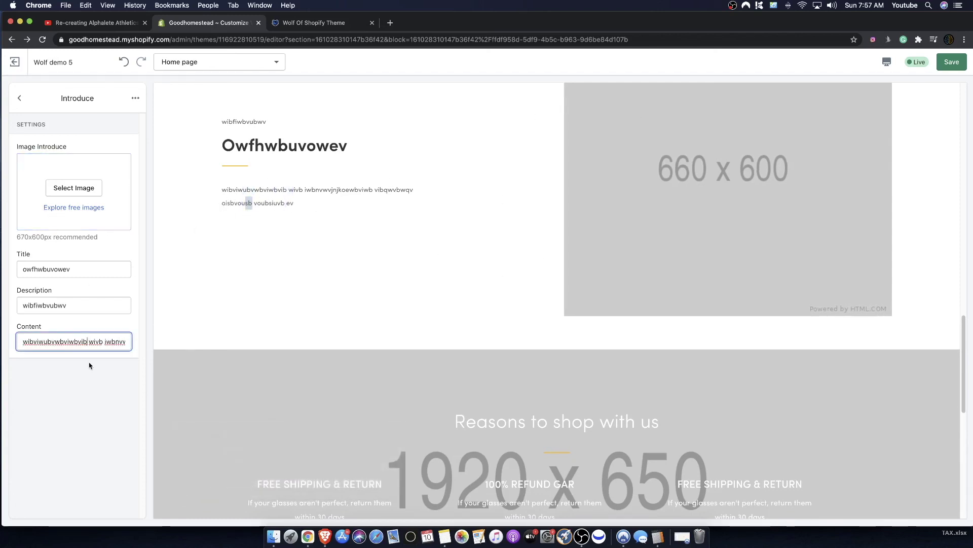
{"action": "left_click", "coordinate": [389, 23]}
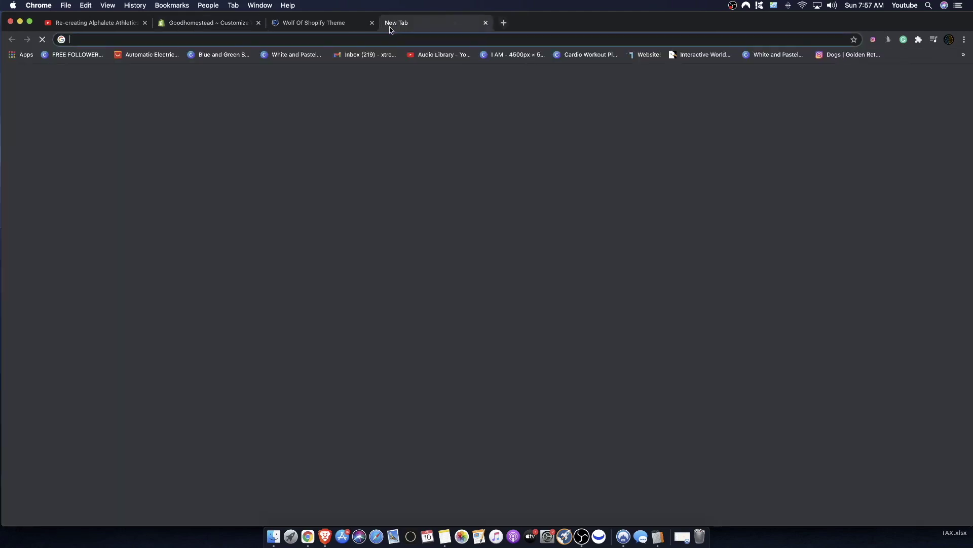
Search Google for emoji and open the getemoji.com site
{"action": "type", "text": "wnjoi"}
{"action": "key", "text": "Return"}
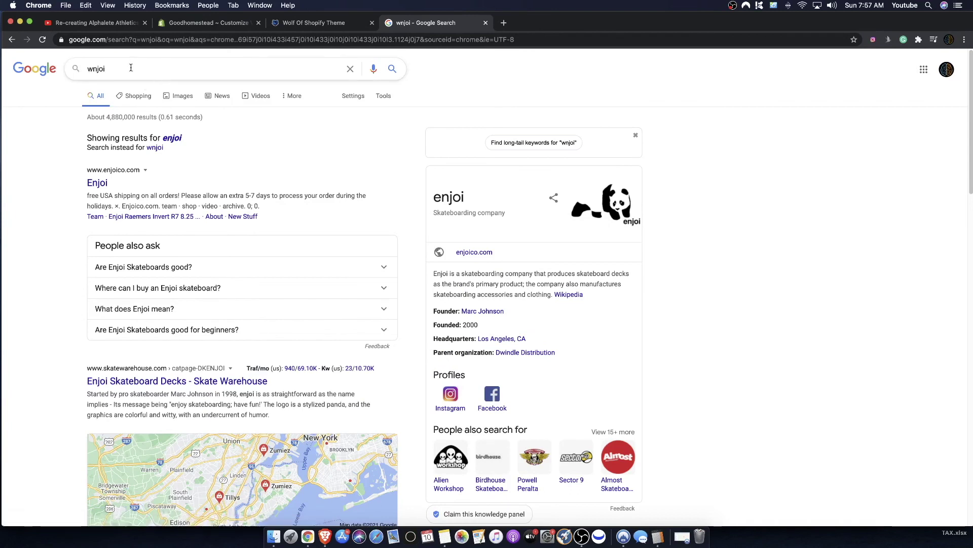
{"action": "key", "text": "BackSpace"}
{"action": "type", "text": "emoki"}
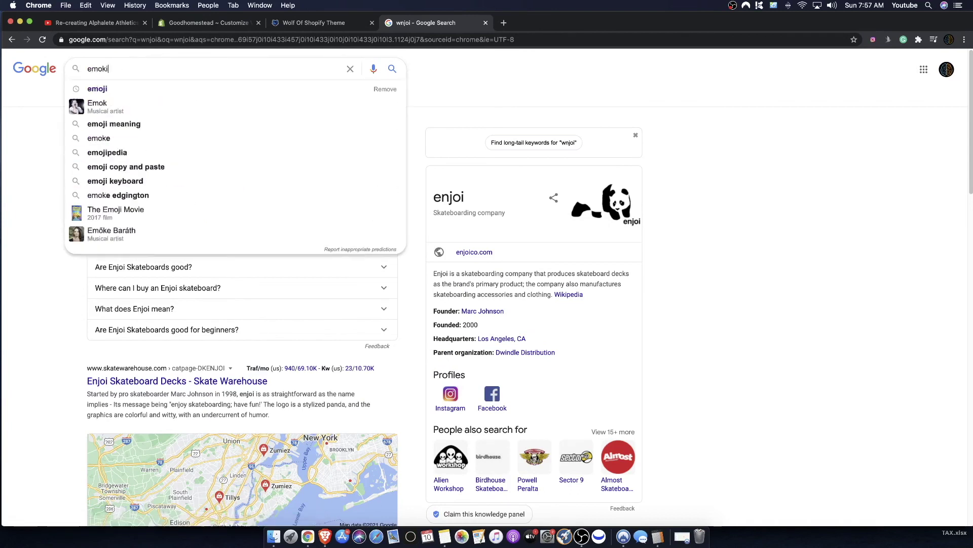
{"action": "left_click", "coordinate": [140, 89]}
{"action": "left_click", "coordinate": [133, 186]}
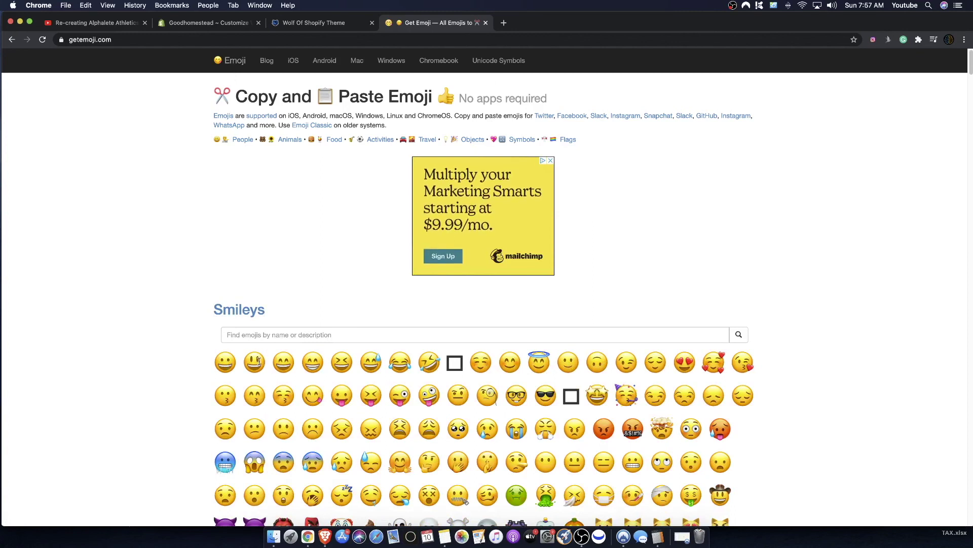
Select the first grinning smiley on getemoji.com for copying
{"action": "double_click", "coordinate": [240, 358]}
{"action": "left_click", "coordinate": [213, 360]}
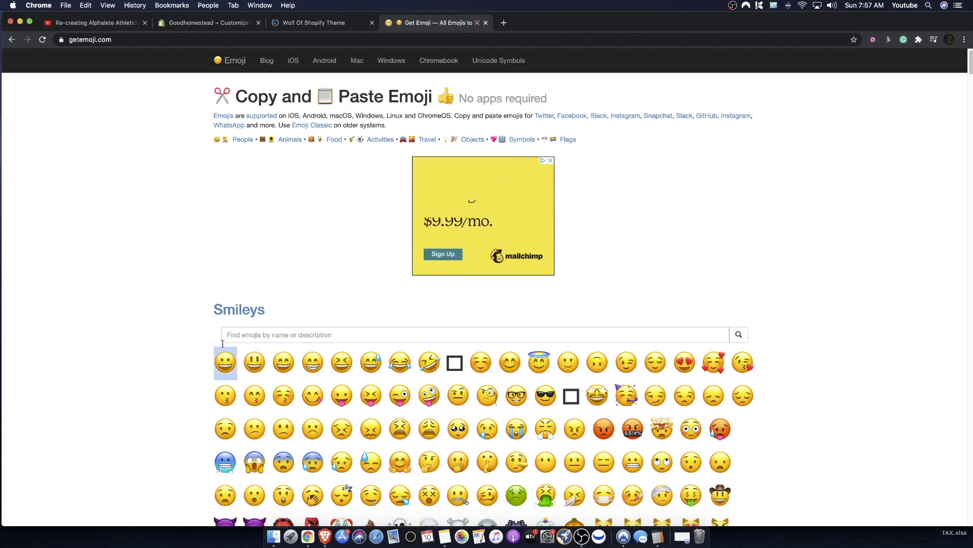
{"action": "left_click", "coordinate": [148, 26]}
Paste the smiley at the start of the Introduce content in the theme editor
{"action": "left_click", "coordinate": [206, 22]}
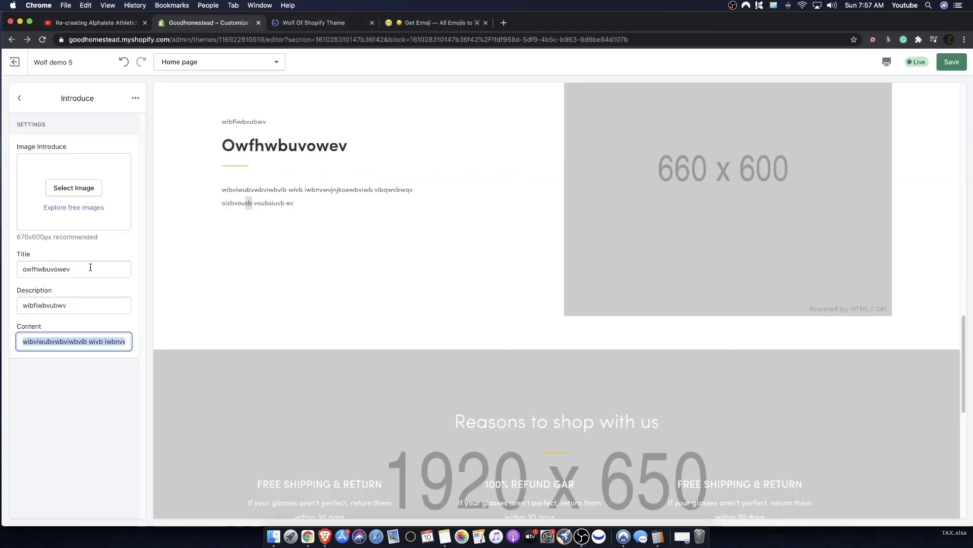
{"action": "left_click", "coordinate": [23, 341]}
{"action": "type", "text": "😀"}
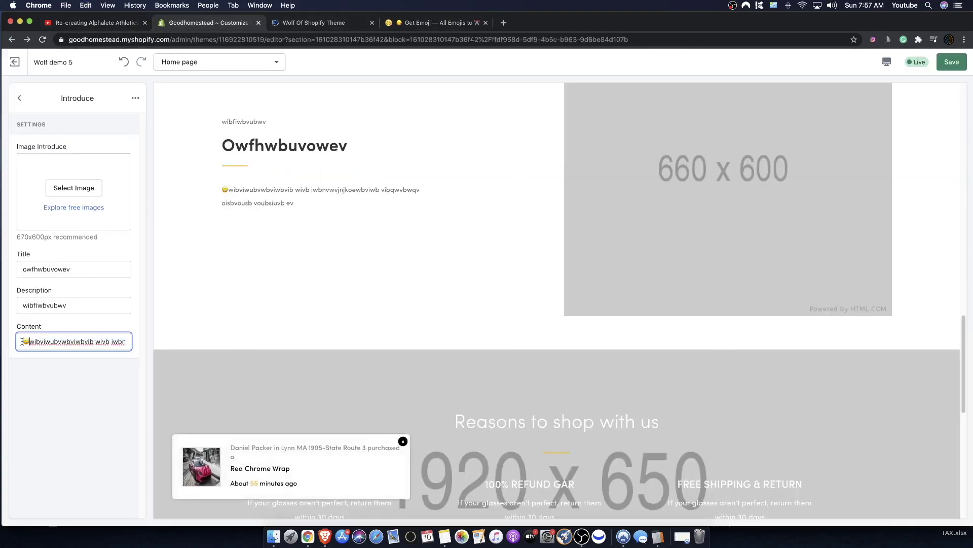
Insert <br> after the first phrase and paste a smiley to start the second line
{"action": "left_click", "coordinate": [93, 340]}
{"action": "type", "text": "<"}
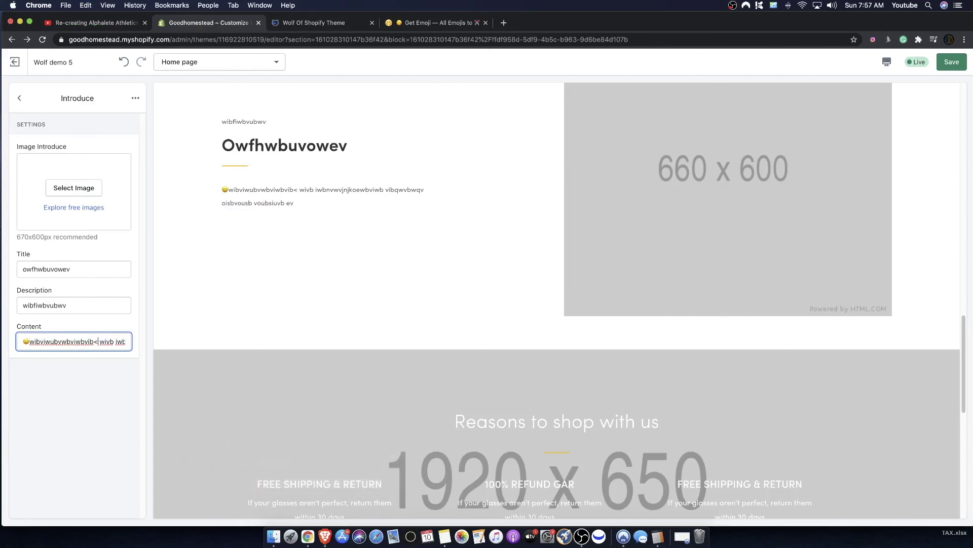
{"action": "type", "text": ">"}
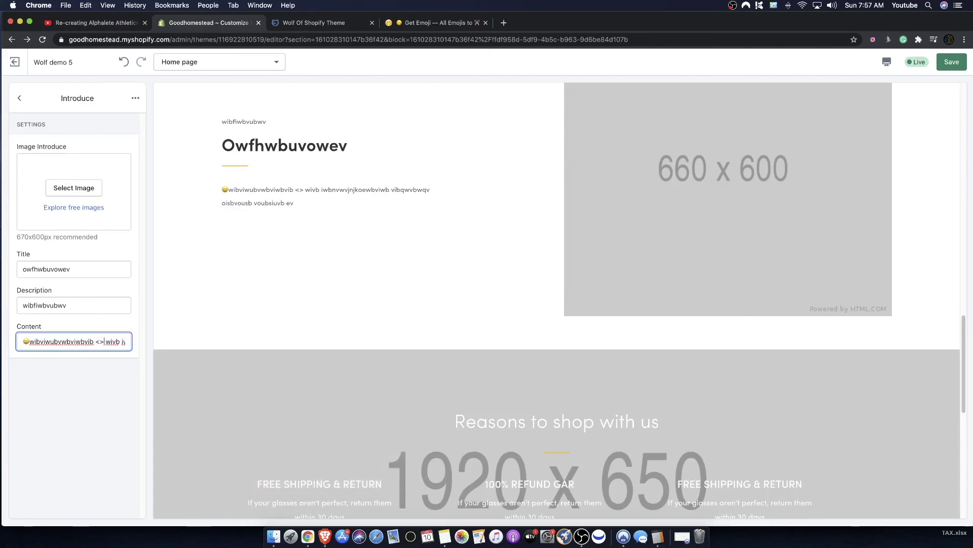
{"action": "type", "text": "br"}
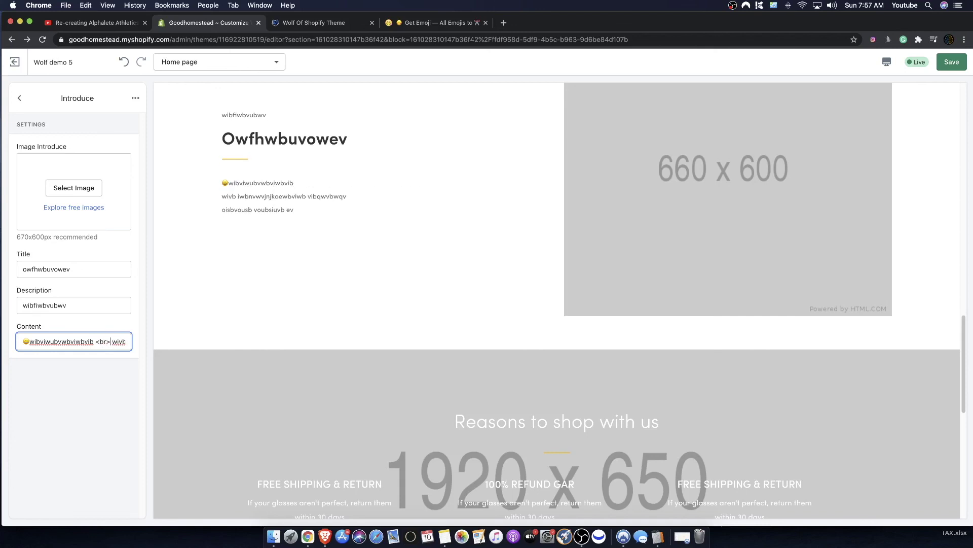
{"action": "type", "text": "😀"}
{"action": "left_click_drag", "start_coordinate": [242, 182], "coordinate": [365, 218]}
{"action": "scroll", "coordinate": [429, 298], "scroll_direction": "up", "scroll_amount": 5}
Pick the green chrome car photo in the Introduce image library, then close the library
{"action": "left_click", "coordinate": [74, 188]}
{"action": "scroll", "coordinate": [86, 304], "scroll_direction": "down", "scroll_amount": 5}
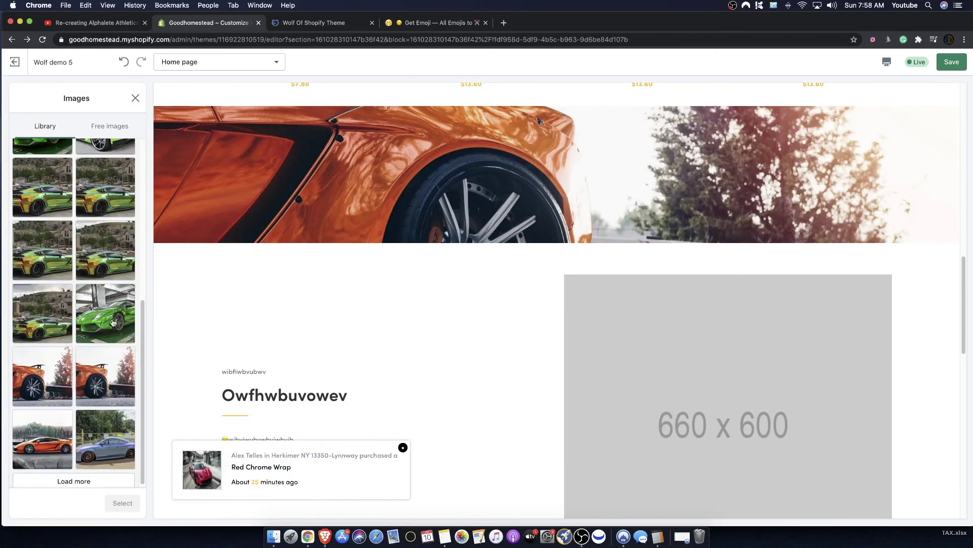
{"action": "scroll", "coordinate": [113, 322], "scroll_direction": "up", "scroll_amount": 2}
{"action": "left_click", "coordinate": [106, 202]}
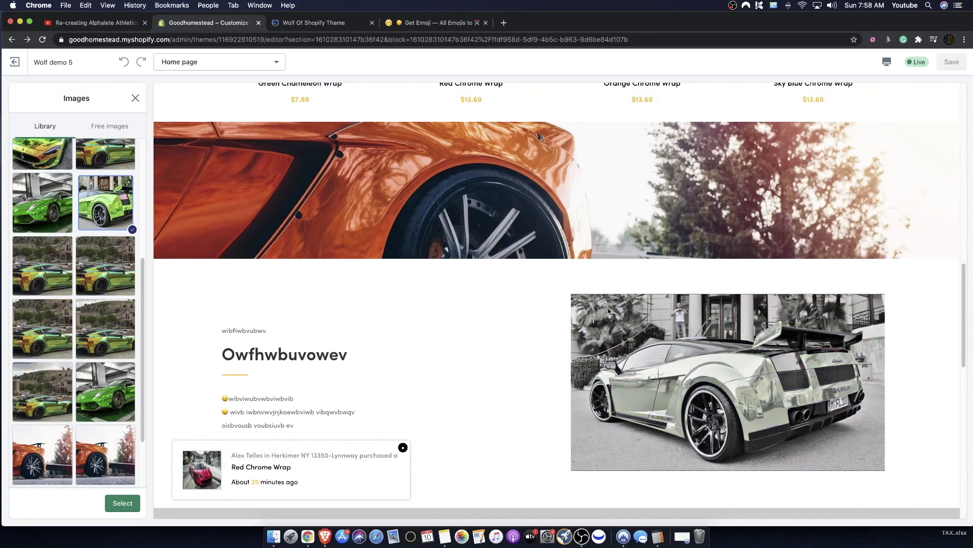
{"action": "scroll", "coordinate": [304, 383], "scroll_direction": "down", "scroll_amount": 3}
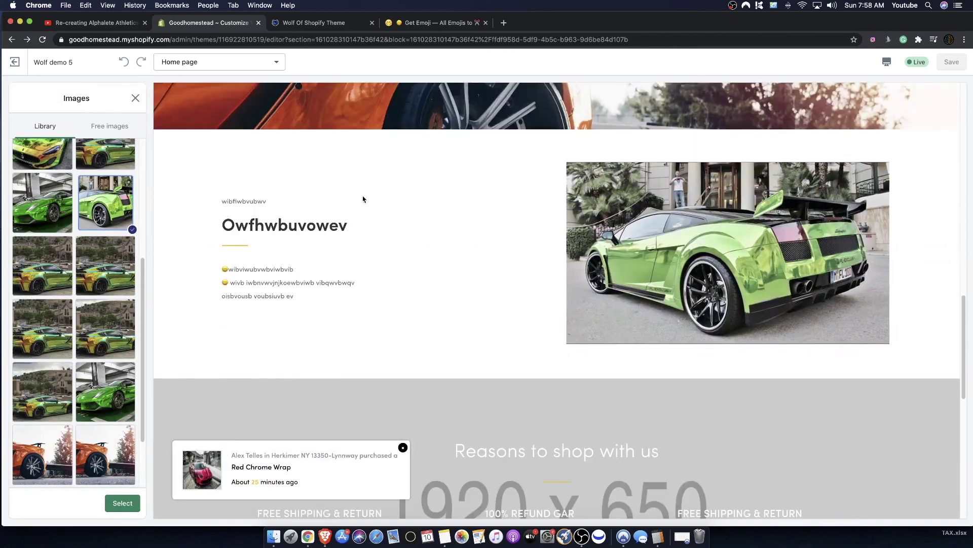
{"action": "scroll", "coordinate": [337, 346], "scroll_direction": "down", "scroll_amount": 6}
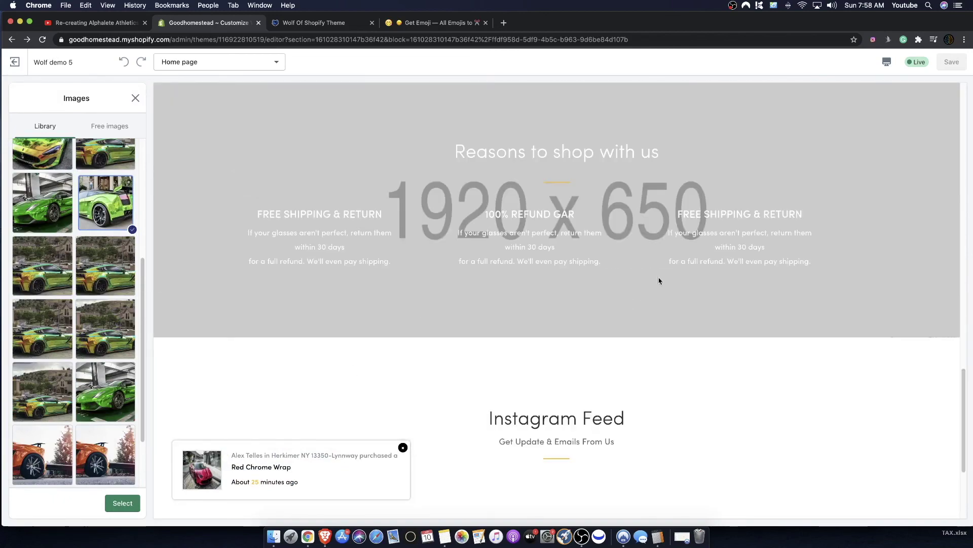
{"action": "scroll", "coordinate": [467, 200], "scroll_direction": "up", "scroll_amount": 6}
{"action": "scroll", "coordinate": [477, 223], "scroll_direction": "up", "scroll_amount": 2}
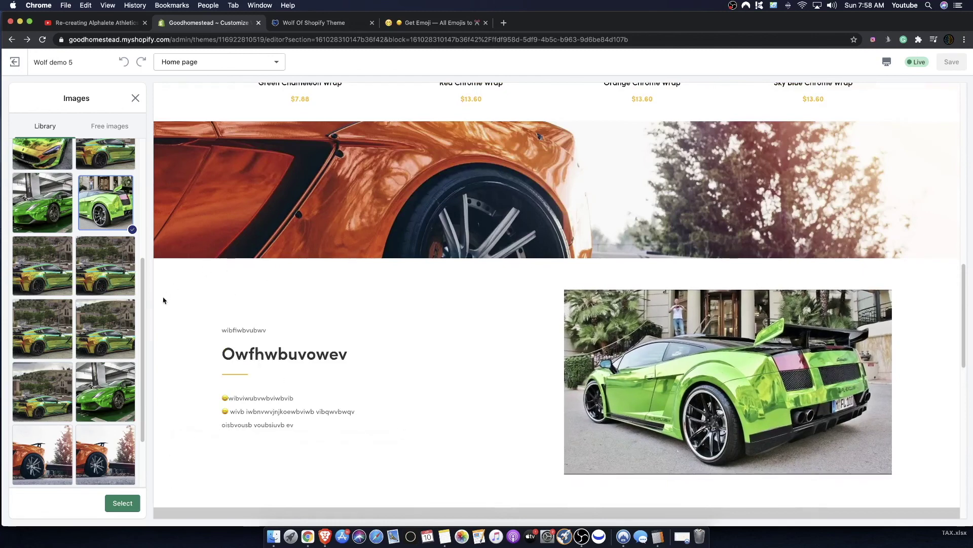
{"action": "left_click", "coordinate": [134, 97]}
Delete the About Us section and the hidden GALLERY GRID V1 section from the Home page
{"action": "left_click", "coordinate": [20, 98]}
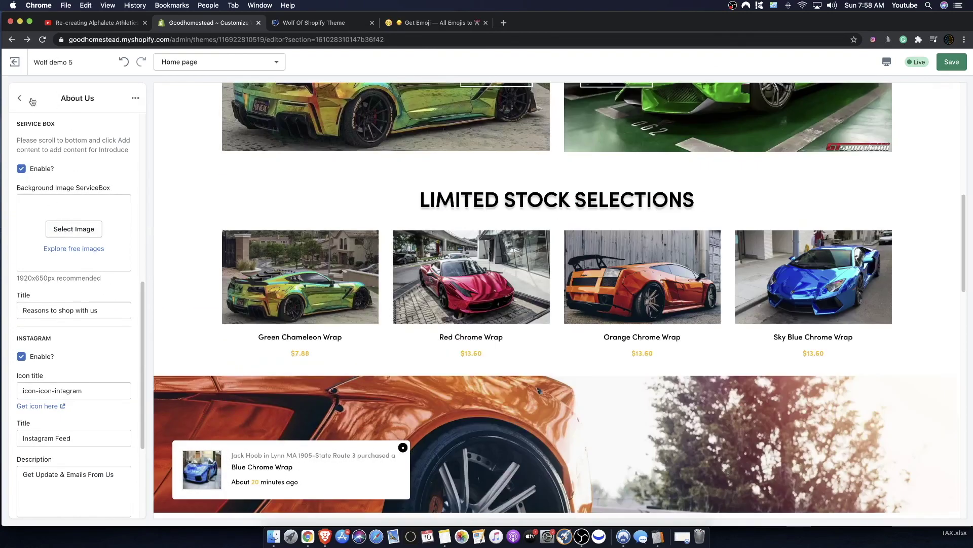
{"action": "left_click", "coordinate": [31, 100]}
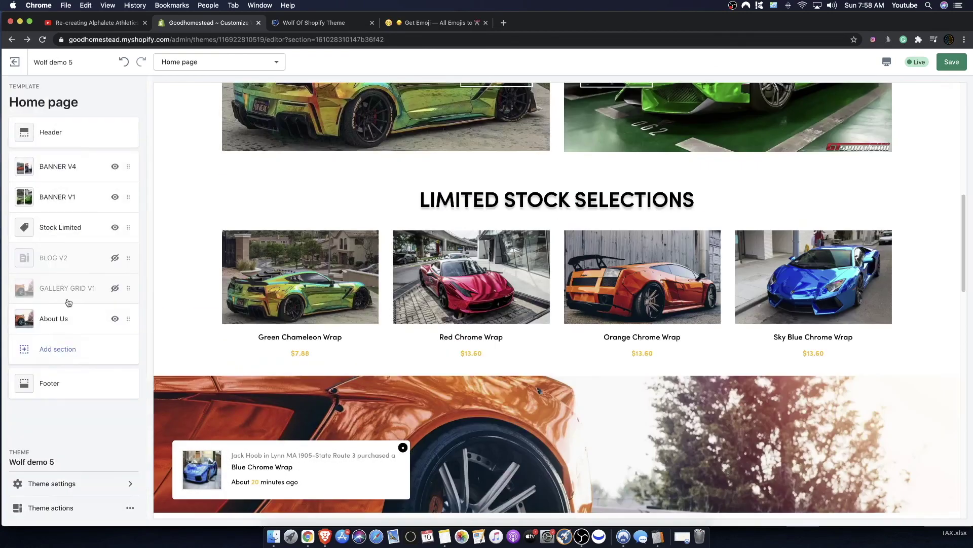
{"action": "left_click", "coordinate": [113, 318]}
{"action": "left_click", "coordinate": [83, 316]}
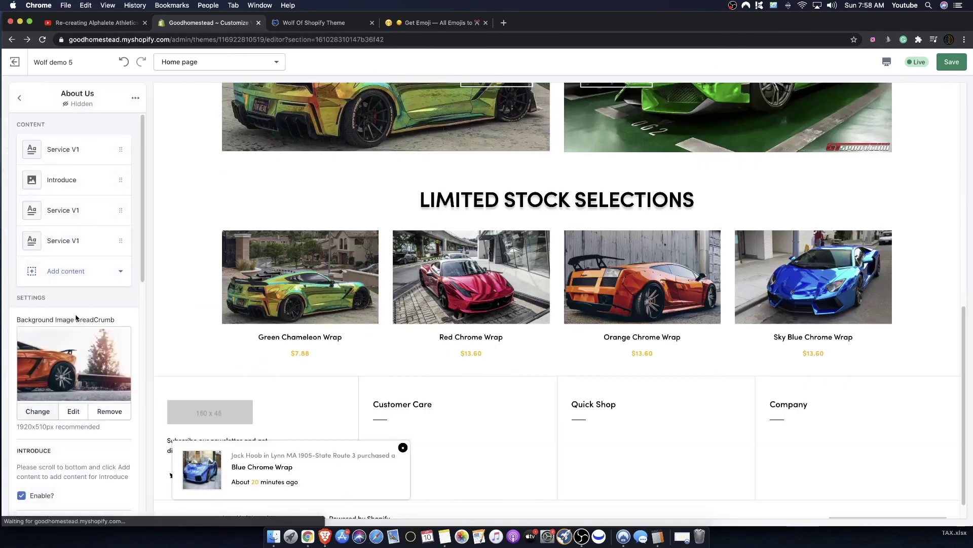
{"action": "left_click", "coordinate": [135, 99]}
{"action": "left_click", "coordinate": [102, 142]}
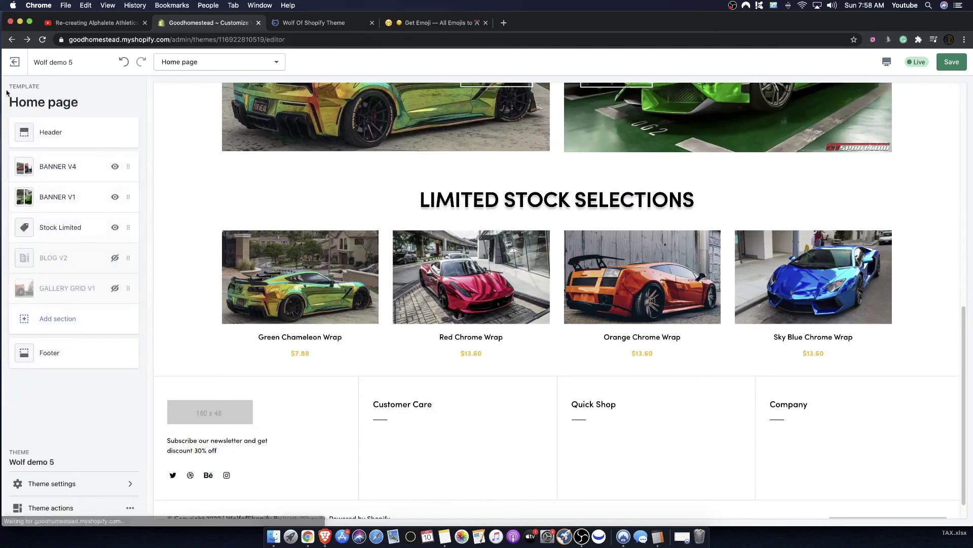
{"action": "left_click", "coordinate": [74, 288]}
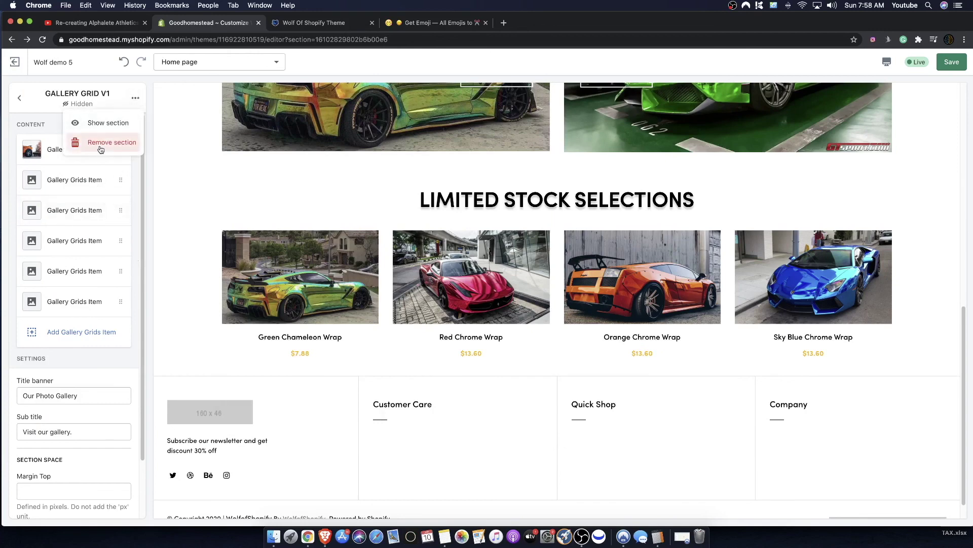
{"action": "left_click", "coordinate": [101, 143]}
Add the About Us page v2 section from the Miscellaneous section types
{"action": "left_click", "coordinate": [61, 289]}
{"action": "scroll", "coordinate": [65, 289], "scroll_direction": "down", "scroll_amount": 10}
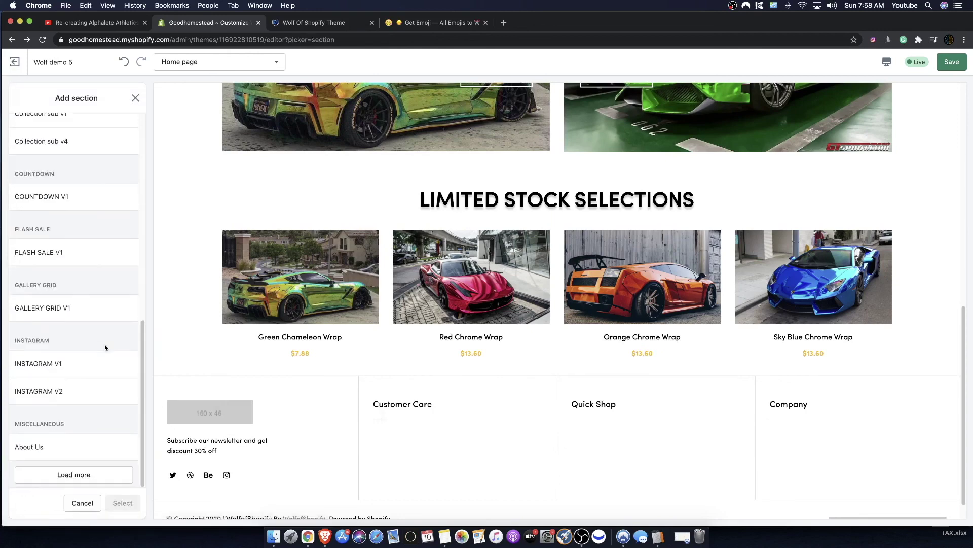
{"action": "left_click", "coordinate": [75, 473]}
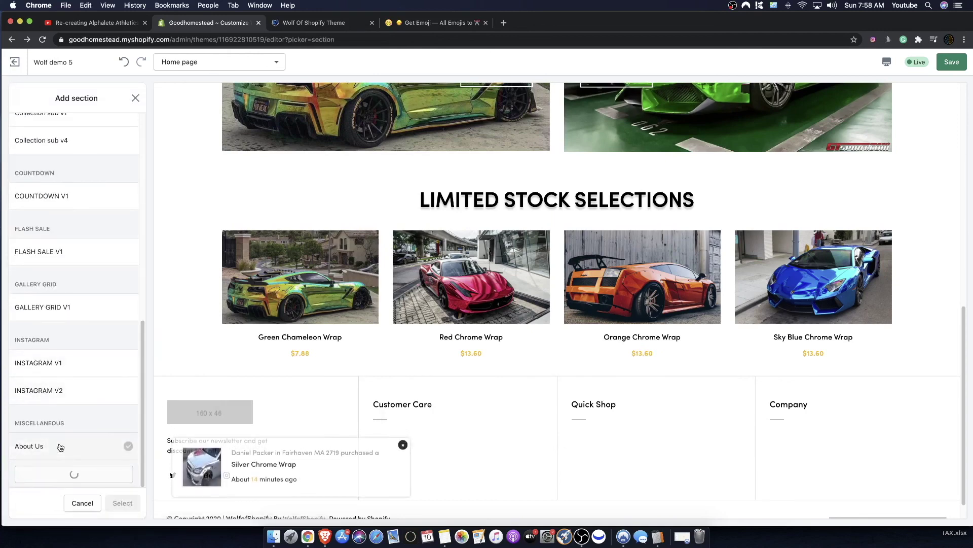
{"action": "scroll", "coordinate": [50, 400], "scroll_direction": "down", "scroll_amount": 3}
{"action": "left_click", "coordinate": [47, 412]}
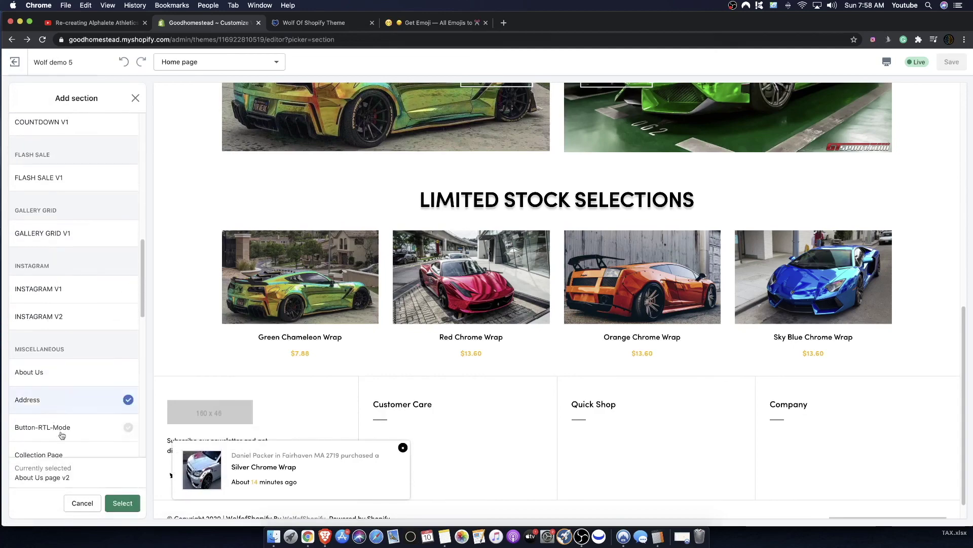
{"action": "scroll", "coordinate": [435, 305], "scroll_direction": "down", "scroll_amount": 10}
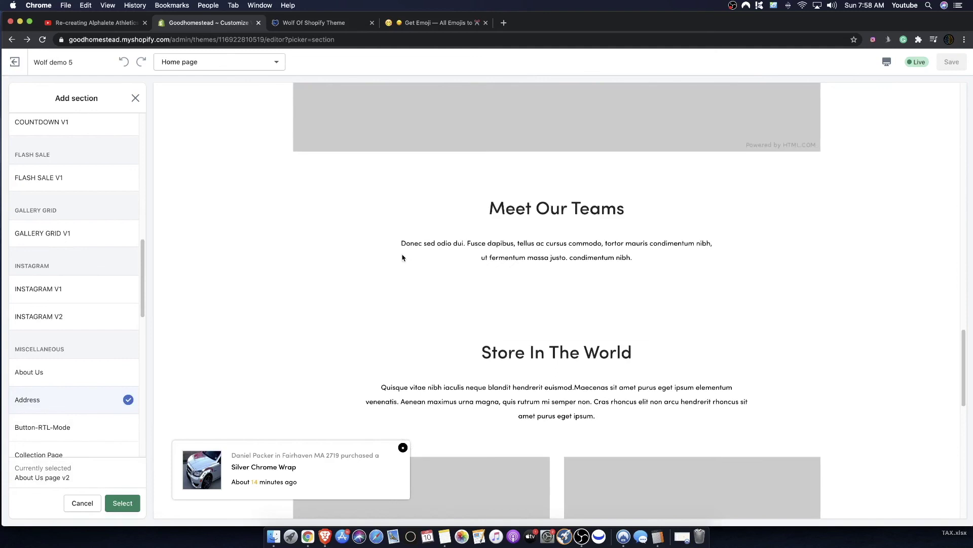
{"action": "scroll", "coordinate": [104, 369], "scroll_direction": "down", "scroll_amount": 3}
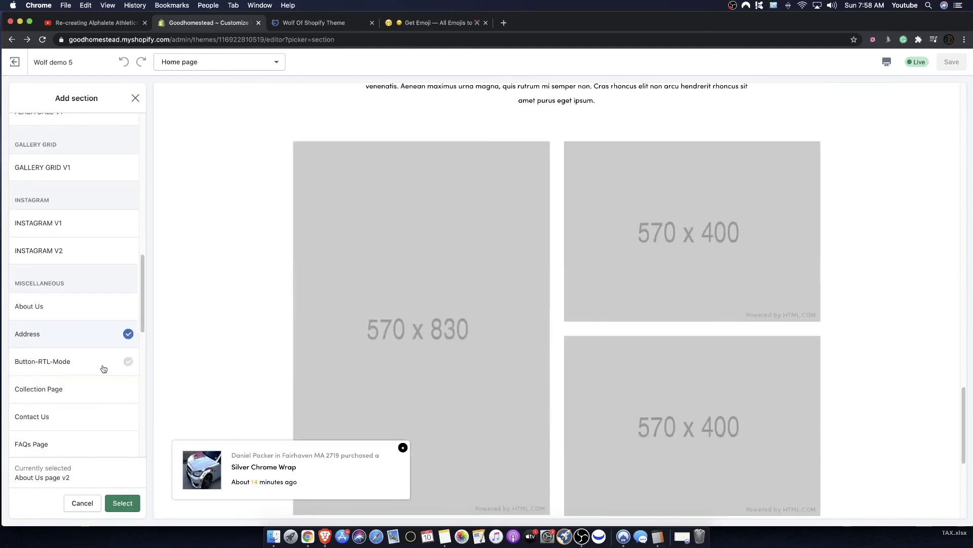
{"action": "left_click", "coordinate": [125, 506]}
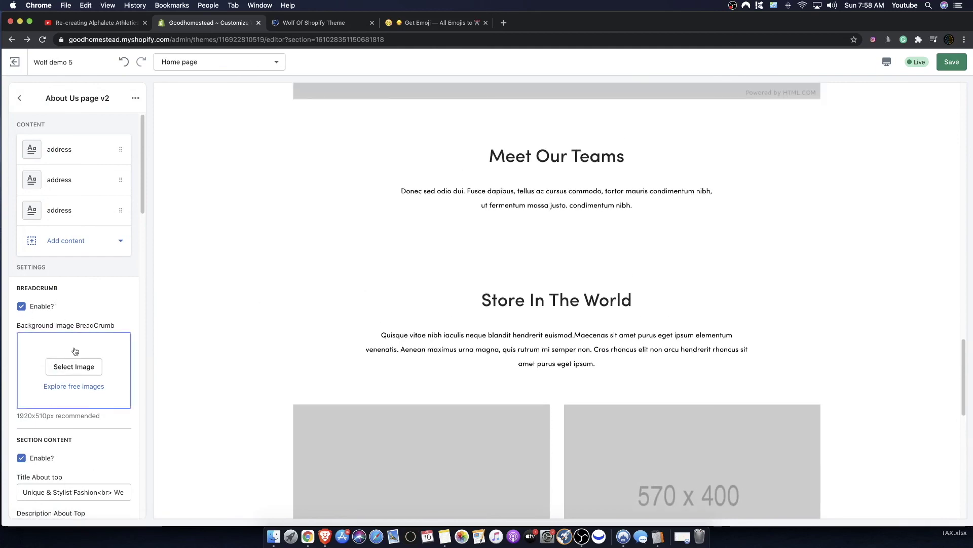
Change the Title About top to 'Drive in Style <br> Take Your Vehicle To The Next Level.'
{"action": "scroll", "coordinate": [507, 352], "scroll_direction": "up", "scroll_amount": 15}
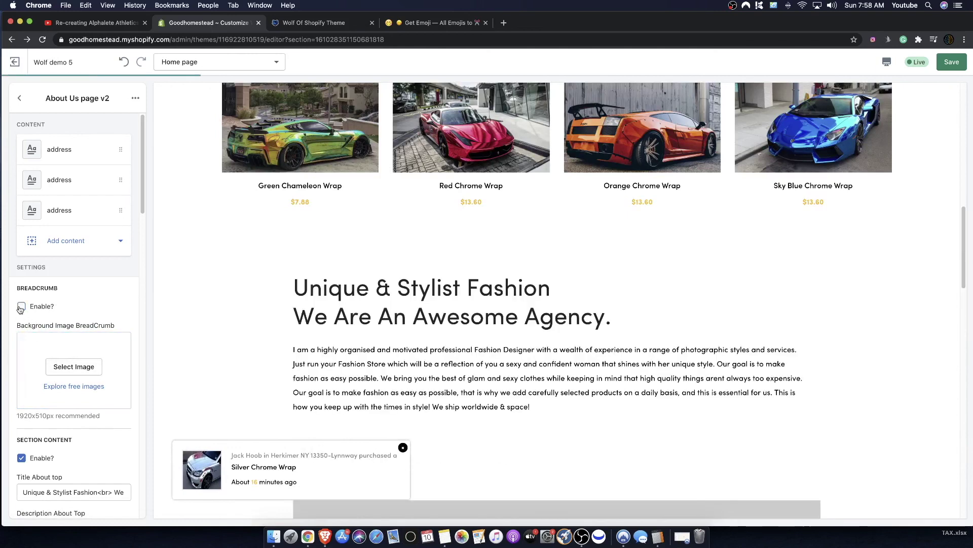
{"action": "scroll", "coordinate": [76, 375], "scroll_direction": "down", "scroll_amount": 3}
{"action": "scroll", "coordinate": [393, 342], "scroll_direction": "up", "scroll_amount": 4}
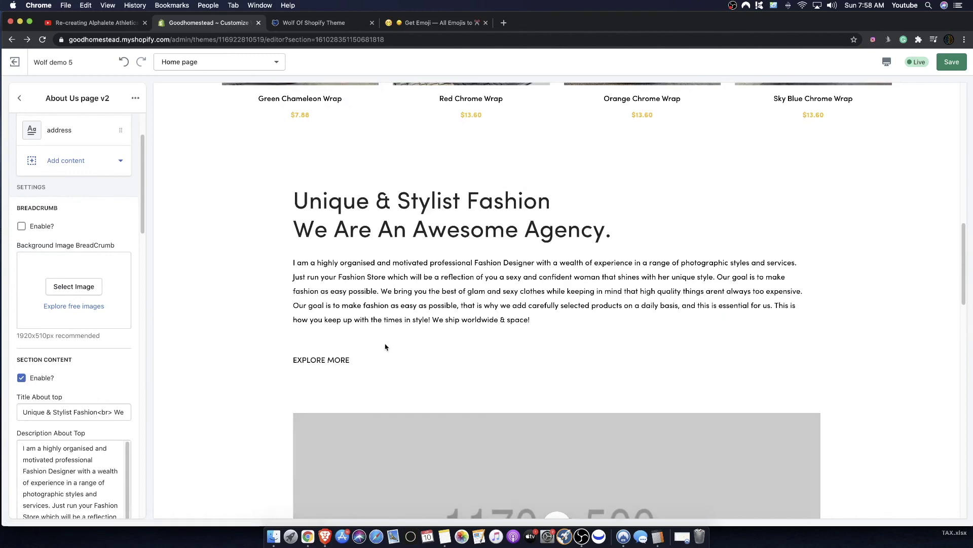
{"action": "left_click_drag", "start_coordinate": [355, 211], "coordinate": [530, 264]}
{"action": "left_click", "coordinate": [59, 471]}
{"action": "scroll", "coordinate": [130, 444], "scroll_direction": "down", "scroll_amount": 5}
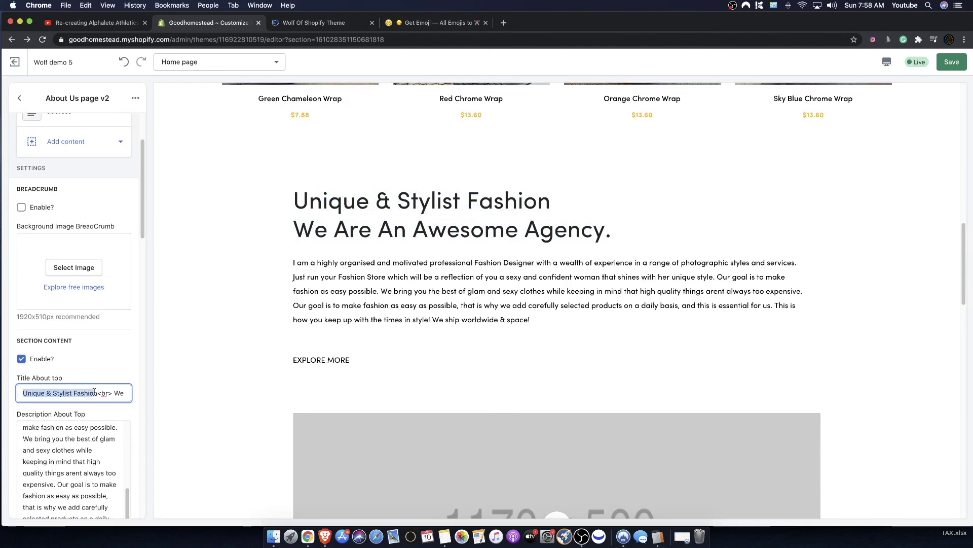
{"action": "key", "text": "BackSpace"}
{"action": "type", "text": "Drive"}
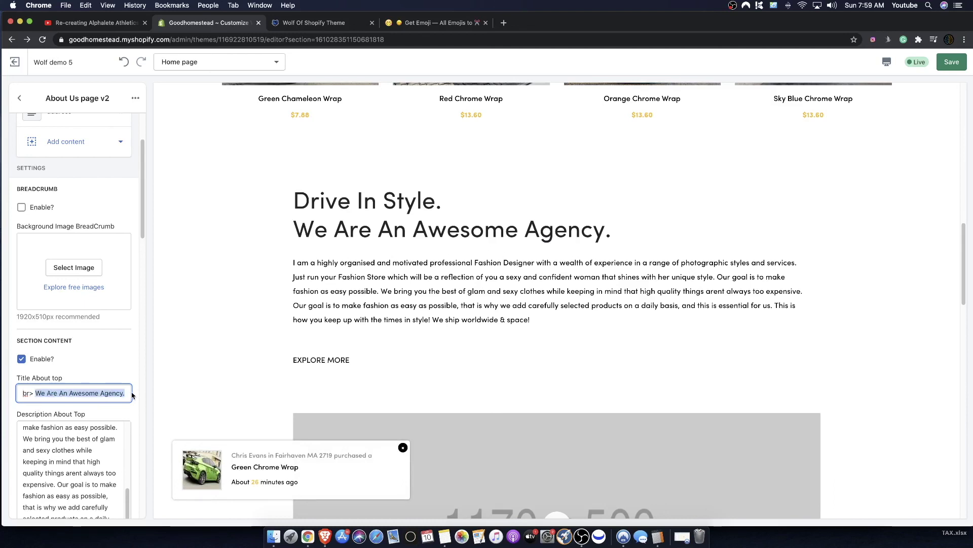
{"action": "type", "text": "Take Your"}
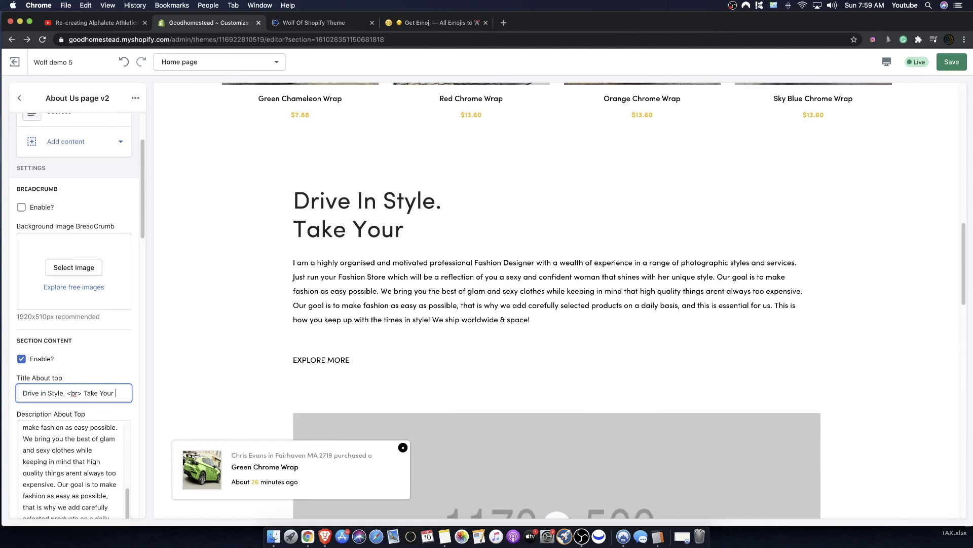
{"action": "type", "text": " To The Next Level"}
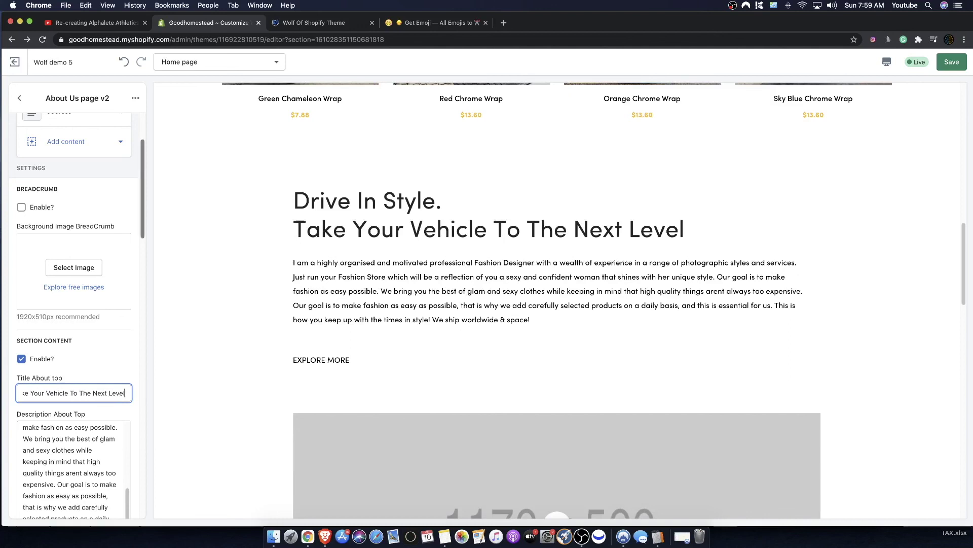
{"action": "key", "text": "super+a"}
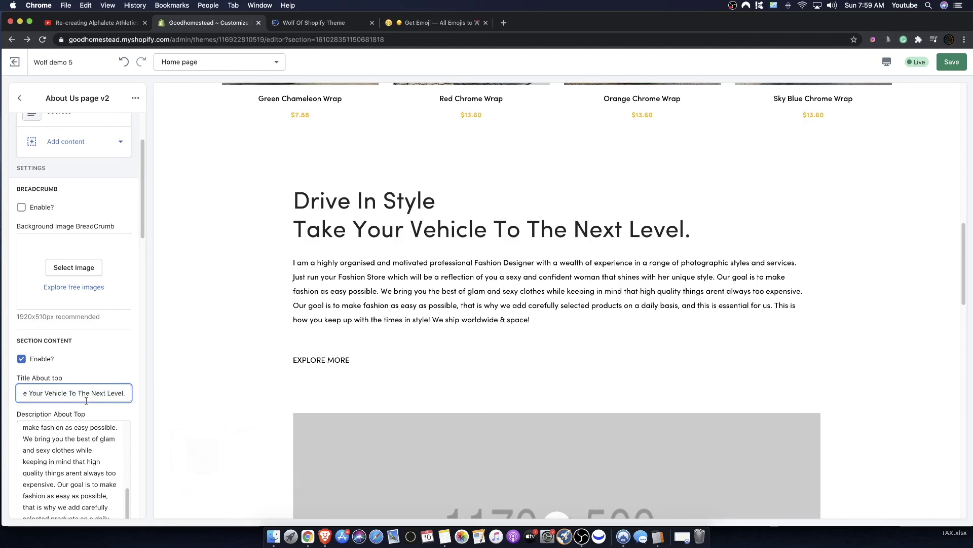
{"action": "scroll", "coordinate": [71, 423], "scroll_direction": "down", "scroll_amount": 3}
{"action": "left_click_drag", "start_coordinate": [522, 305], "coordinate": [396, 266]}
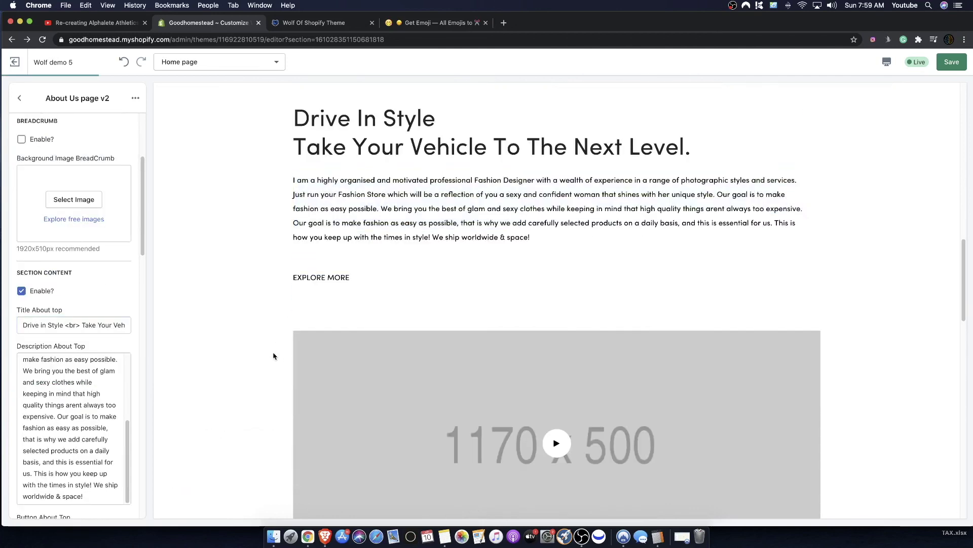
Scroll the preview to review the 1170x500 placeholder video block
{"action": "scroll", "coordinate": [59, 353], "scroll_direction": "down", "scroll_amount": 8}
{"action": "scroll", "coordinate": [41, 304], "scroll_direction": "up", "scroll_amount": 1}
{"action": "scroll", "coordinate": [53, 278], "scroll_direction": "up", "scroll_amount": 3}
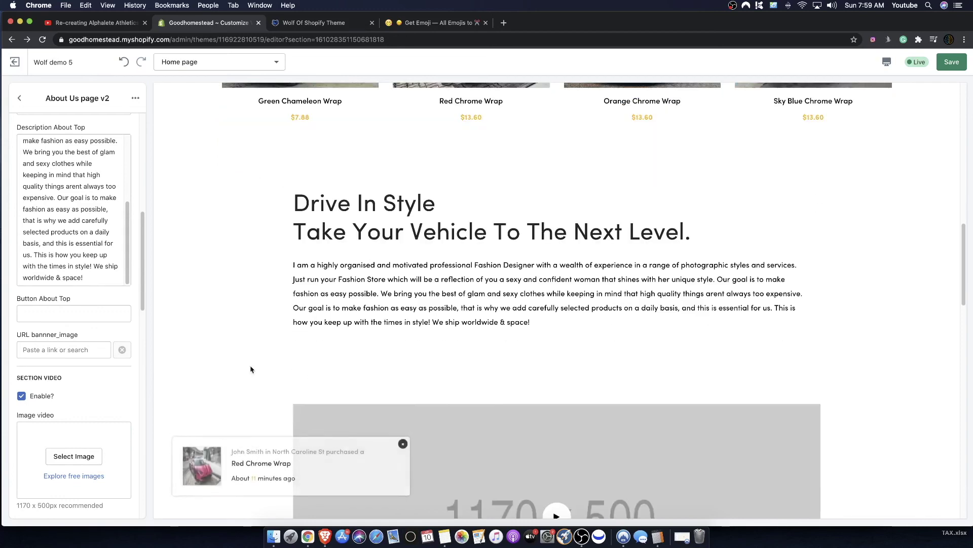
{"action": "scroll", "coordinate": [71, 406], "scroll_direction": "down", "scroll_amount": 3}
{"action": "scroll", "coordinate": [456, 365], "scroll_direction": "down", "scroll_amount": 3}
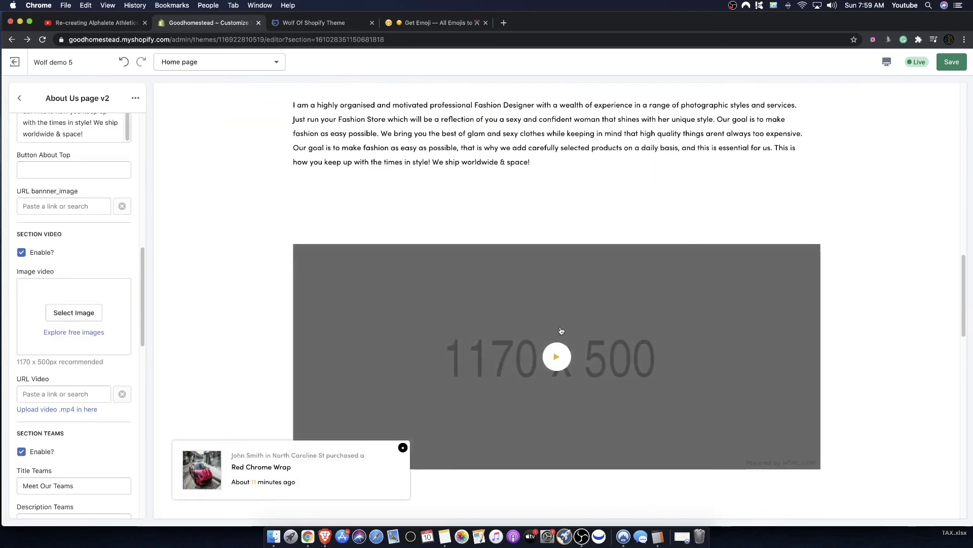
{"action": "scroll", "coordinate": [509, 267], "scroll_direction": "down", "scroll_amount": 3}
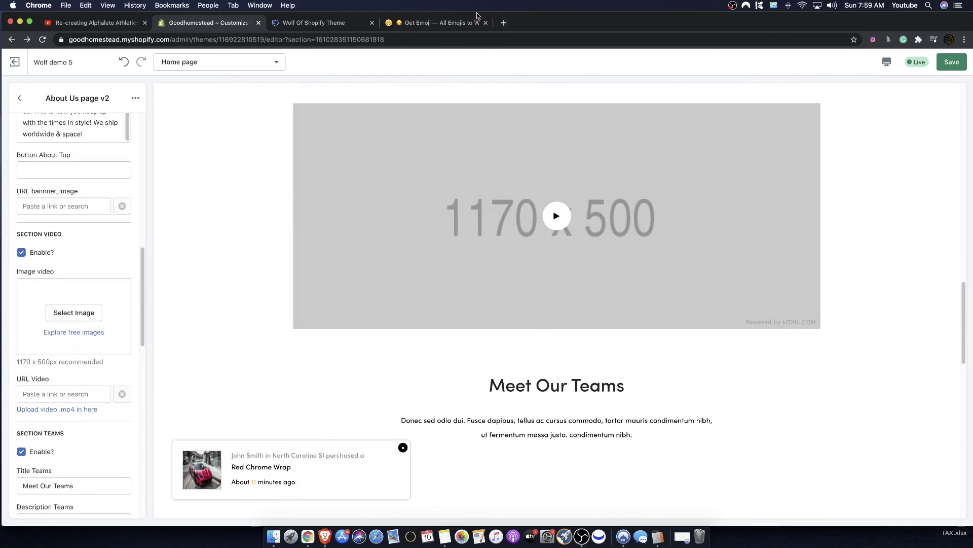
Load youtube.com in a new browser tab
{"action": "left_click", "coordinate": [505, 23]}
{"action": "type", "text": "youtube.com"}
{"action": "key", "text": "Return"}
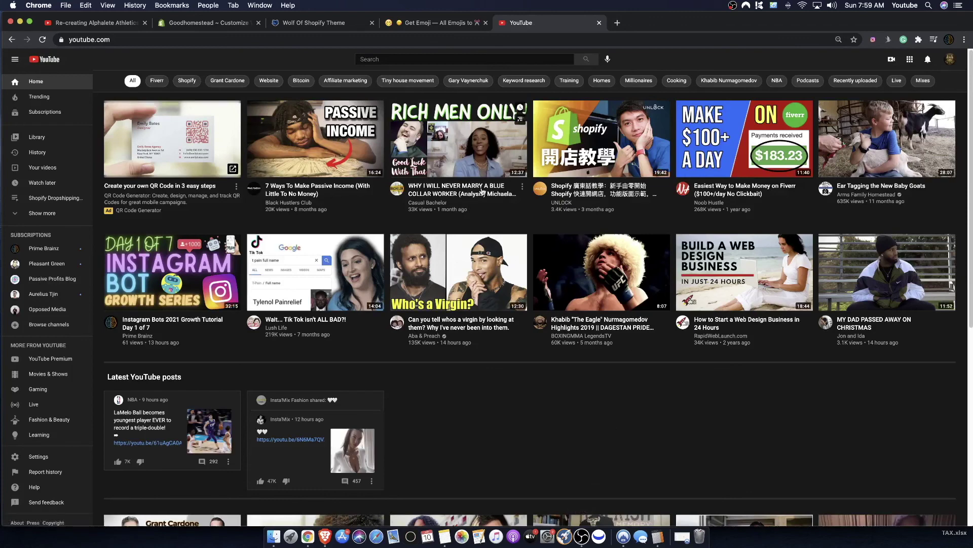
Search YouTube for 'lamborgini wrap' and open the Lamborghini Huracan wrapped Satin Blue video
{"action": "left_click", "coordinate": [385, 57]}
{"action": "type", "text": "lamborgini wrap"}
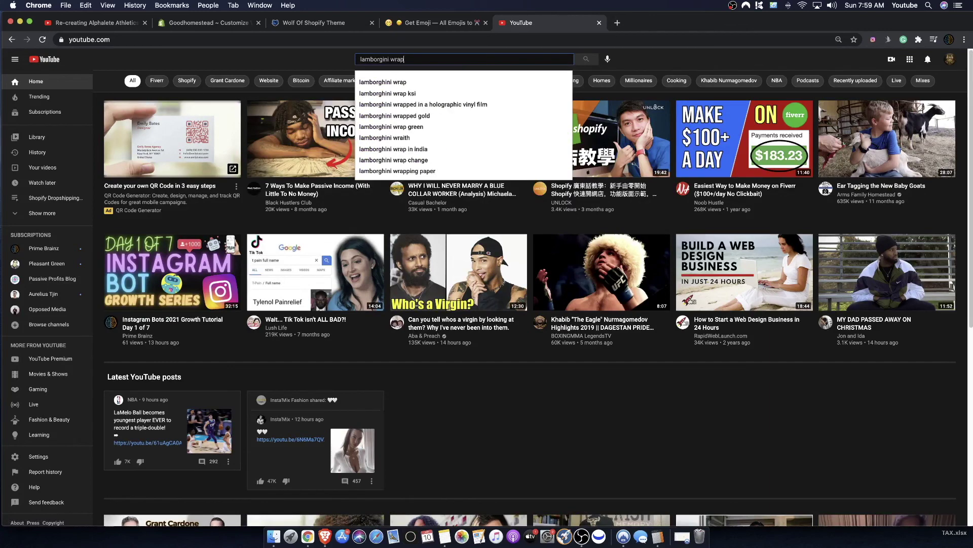
{"action": "key", "text": "Return"}
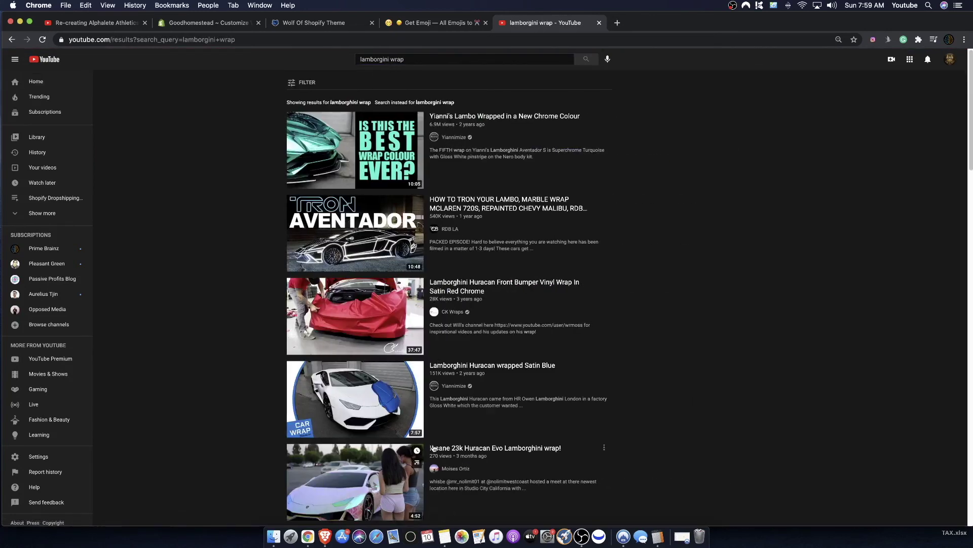
{"action": "left_click", "coordinate": [378, 393]}
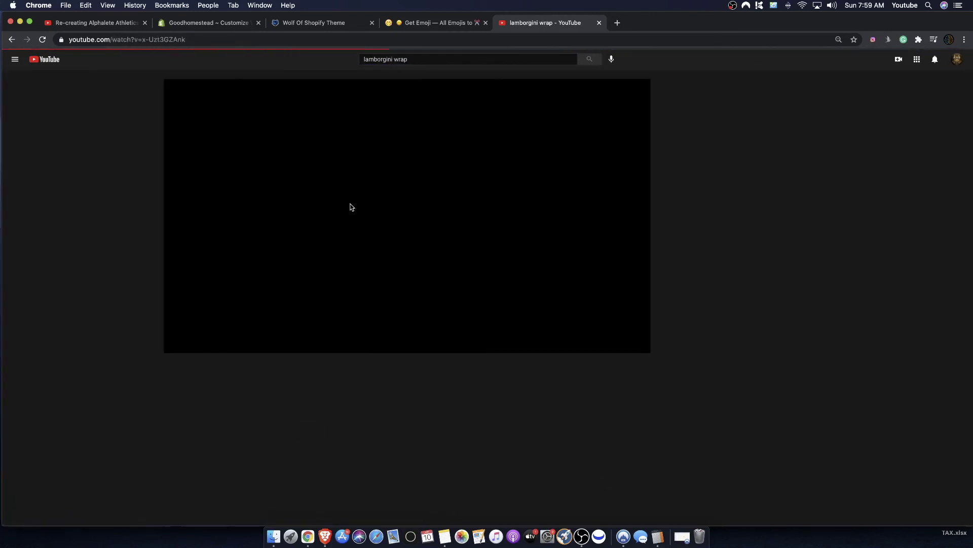
Copy the video's URL, pause playback, and switch back to the theme editor tab
{"action": "left_click", "coordinate": [264, 41]}
{"action": "key", "text": "super+c"}
{"action": "key", "text": "BackSpace"}
{"action": "left_click", "coordinate": [471, 163]}
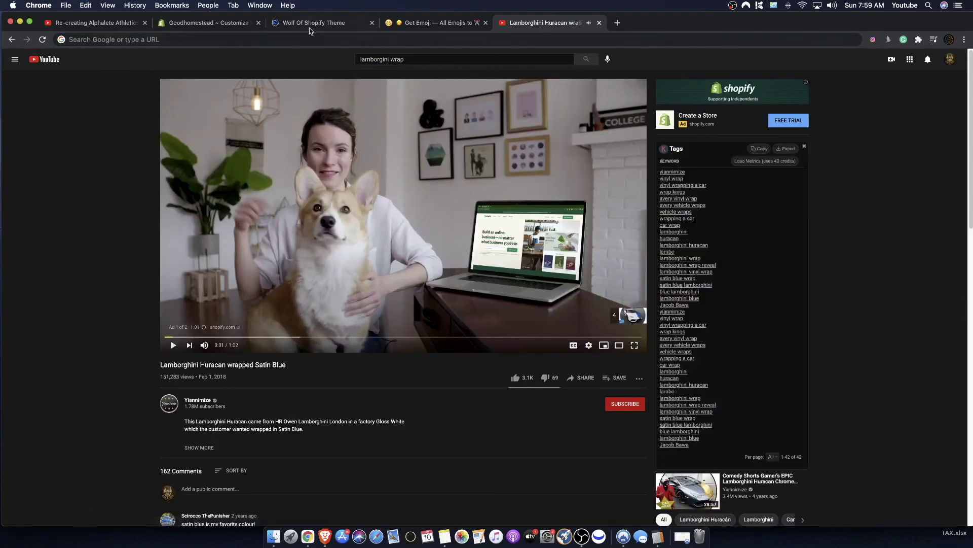
{"action": "left_click", "coordinate": [311, 26]}
{"action": "left_click", "coordinate": [173, 23]}
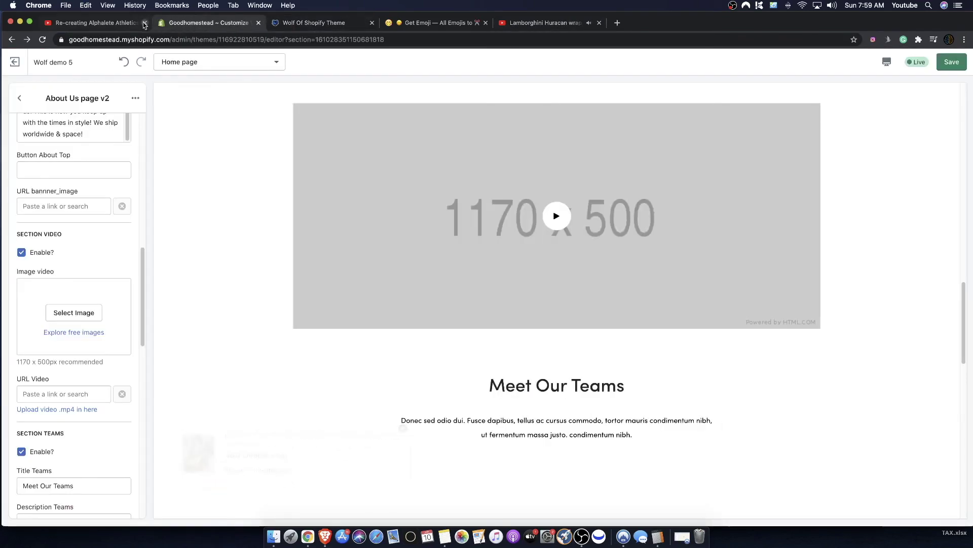
Replace the URL Video field's link with the pasted Lamborghini Satin Blue YouTube link
{"action": "left_click", "coordinate": [50, 395]}
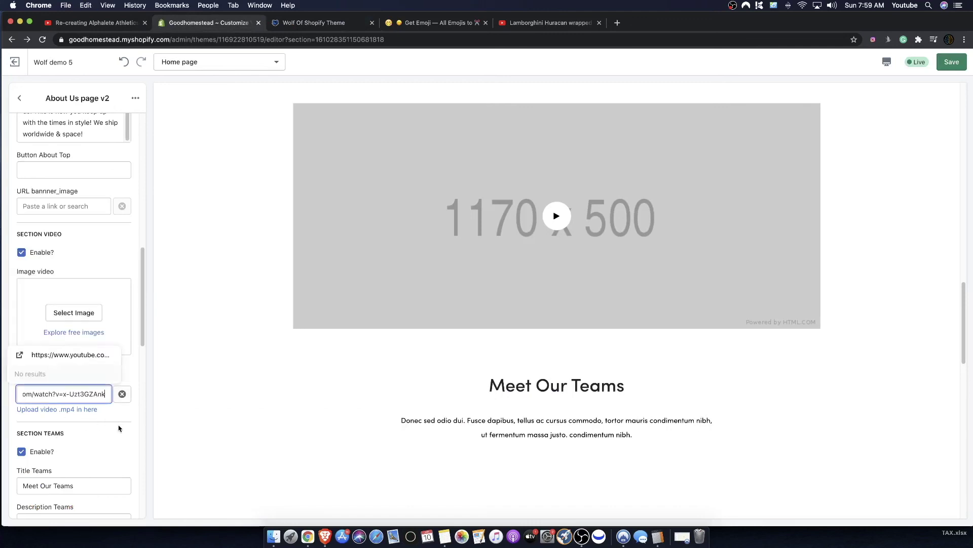
{"action": "key", "text": "super+a"}
{"action": "key", "text": "BackSpace"}
{"action": "left_click", "coordinate": [100, 427]}
{"action": "left_click", "coordinate": [77, 395]}
{"action": "key", "text": "super+v"}
{"action": "left_click", "coordinate": [91, 357]}
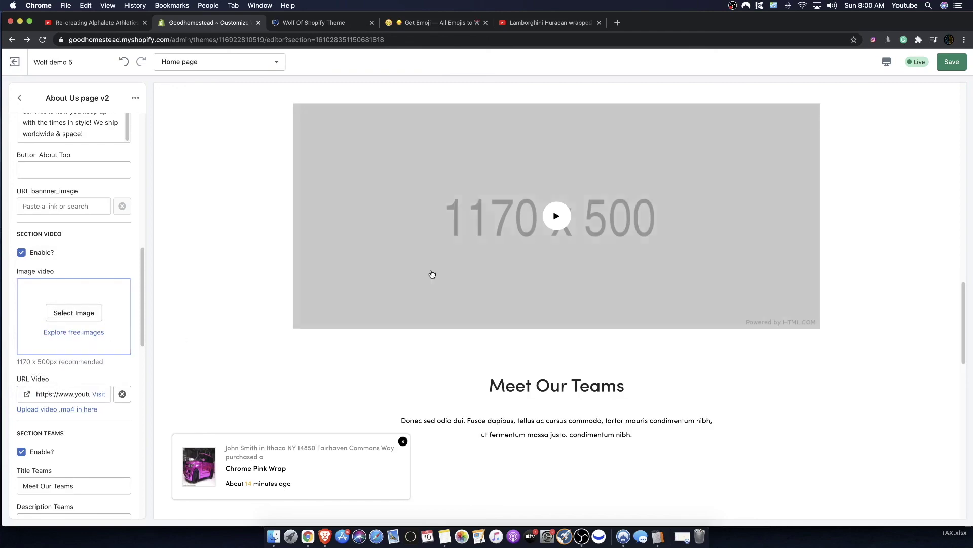
Test-play the video in the preview, skip ahead, and close the player overlay
{"action": "left_click", "coordinate": [556, 216]}
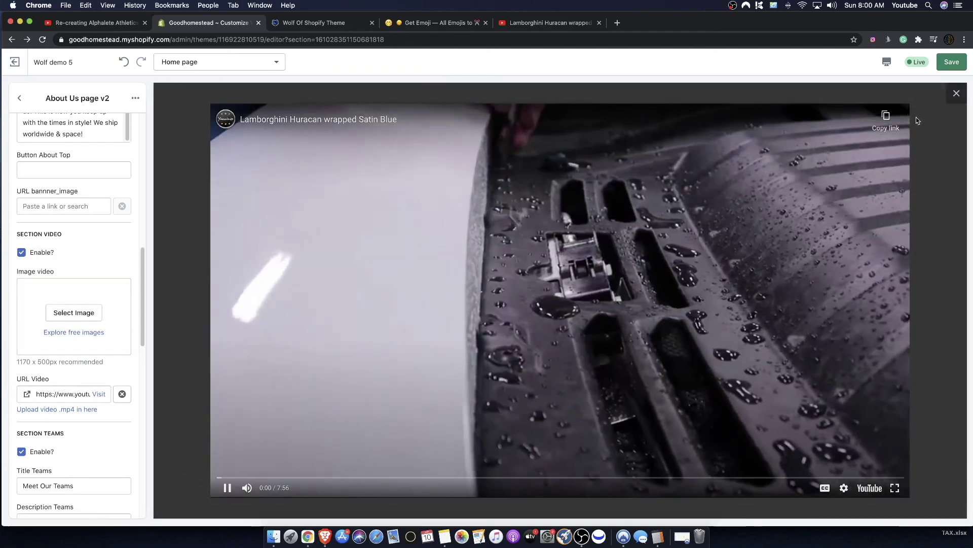
{"action": "left_click", "coordinate": [395, 349]}
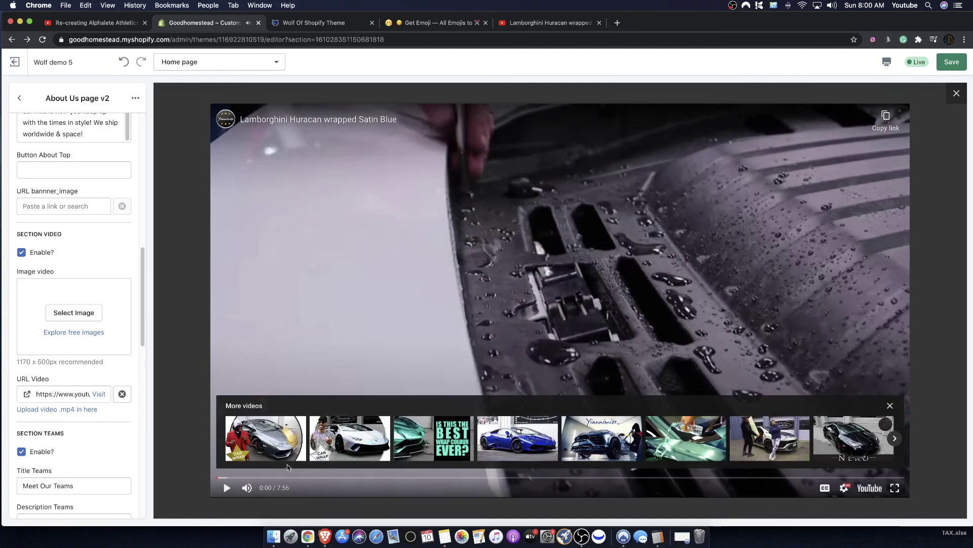
{"action": "left_click", "coordinate": [314, 478]}
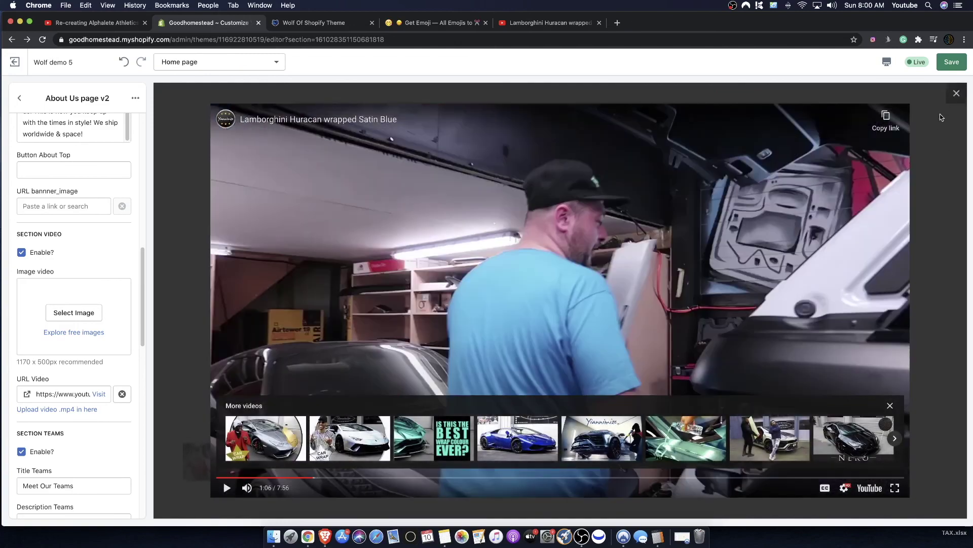
{"action": "left_click", "coordinate": [957, 93]}
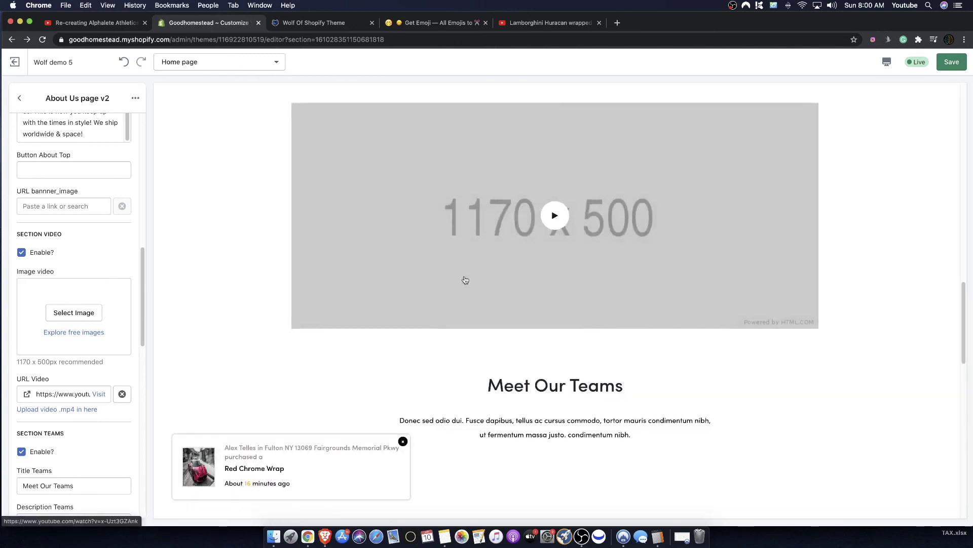
Open a new browser tab, abandon the 'lam' address search, and close it
{"action": "left_click", "coordinate": [617, 24]}
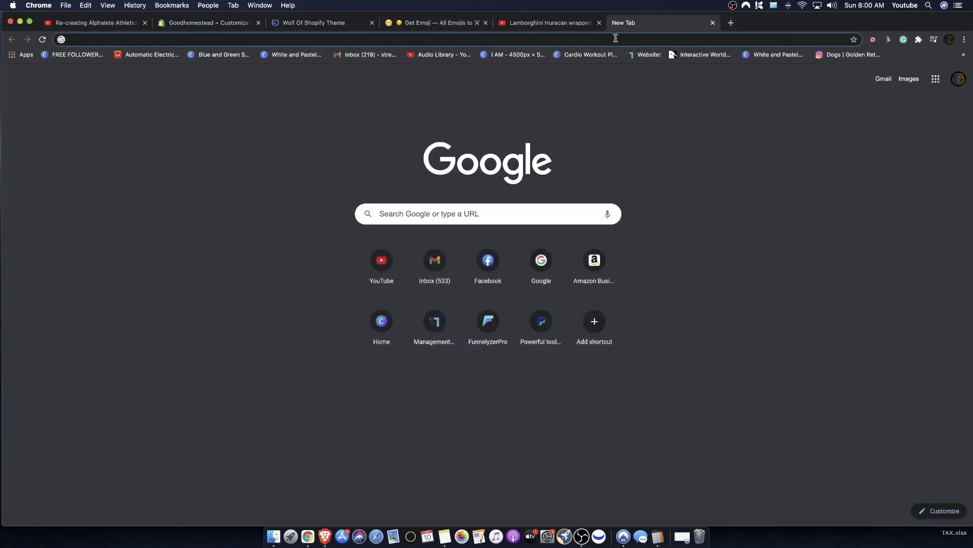
{"action": "type", "text": "lam"}
{"action": "key", "text": "BackSpace"}
{"action": "key", "text": "BackSpace"}
{"action": "key", "text": "BackSpace"}
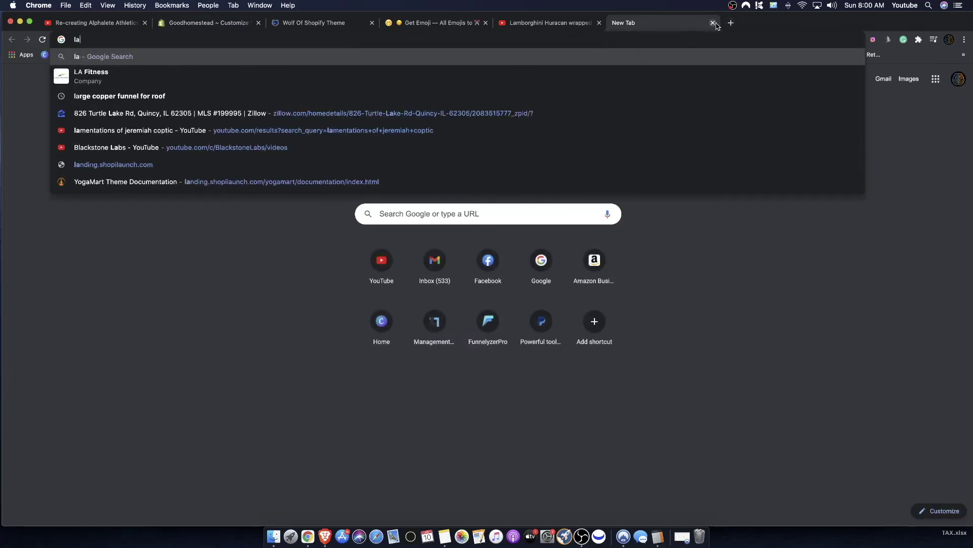
{"action": "left_click", "coordinate": [192, 22]}
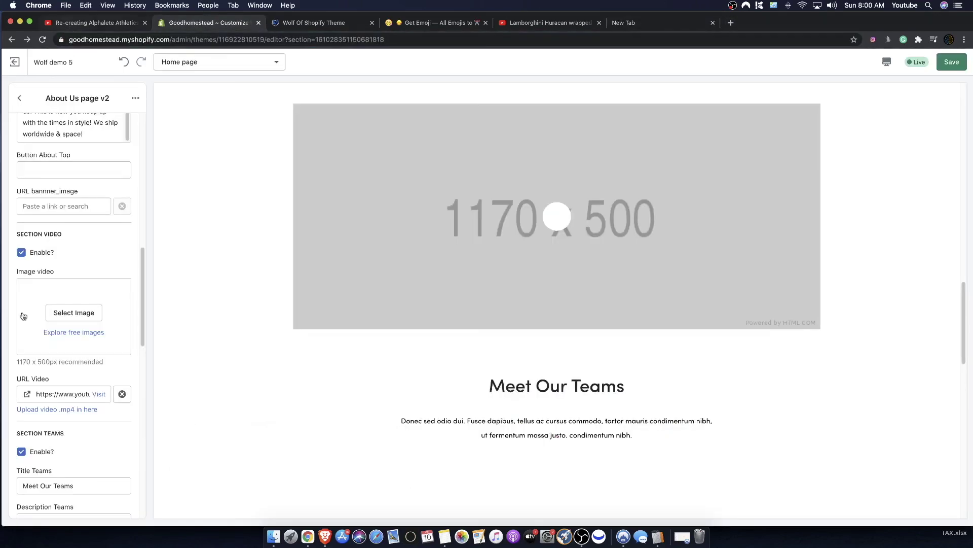
Set the orange sports car photo as the video section's cover image
{"action": "left_click", "coordinate": [75, 313]}
{"action": "scroll", "coordinate": [84, 402], "scroll_direction": "down", "scroll_amount": 5}
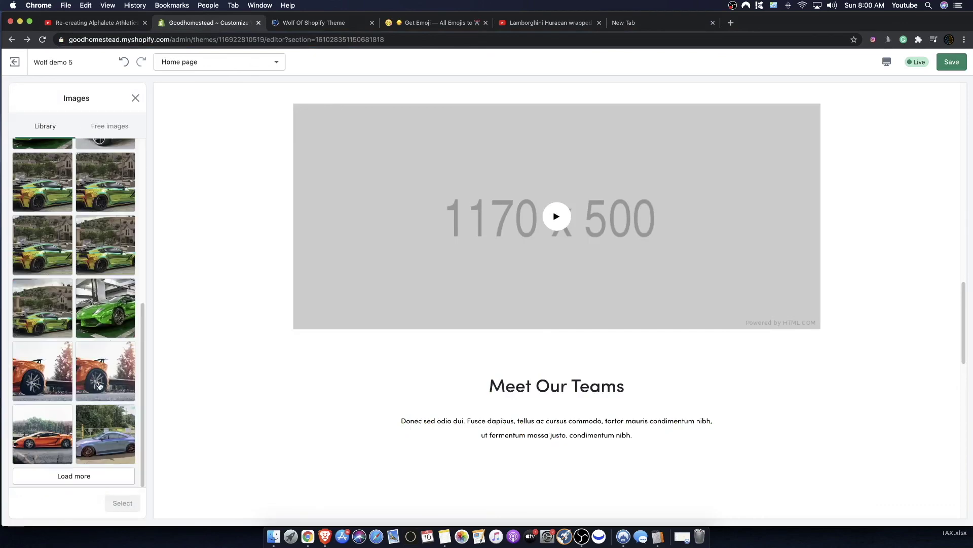
{"action": "left_click", "coordinate": [43, 433]}
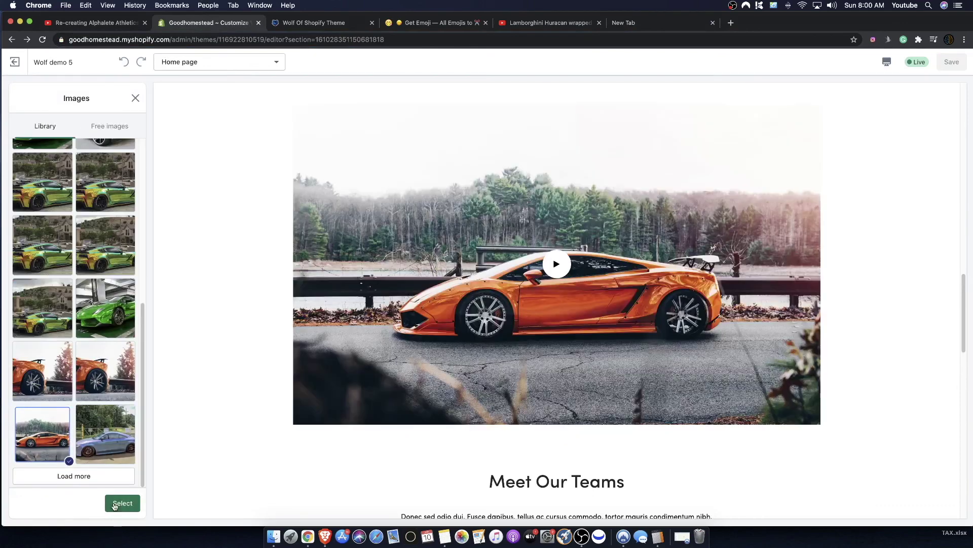
{"action": "left_click", "coordinate": [120, 502]}
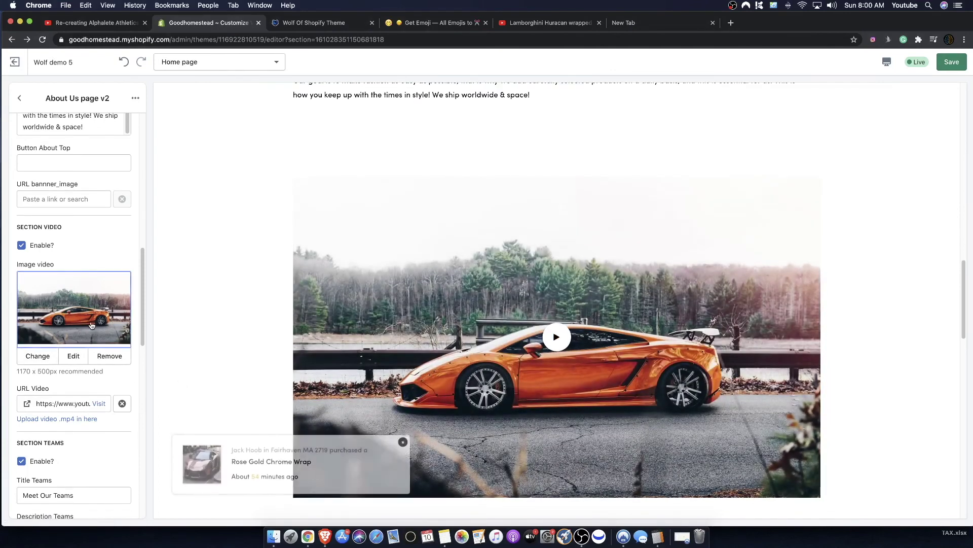
Scroll the preview to review the Meet Our Teams and Store In The World sections
{"action": "scroll", "coordinate": [79, 336], "scroll_direction": "up", "scroll_amount": 3}
{"action": "scroll", "coordinate": [75, 337], "scroll_direction": "down", "scroll_amount": 4}
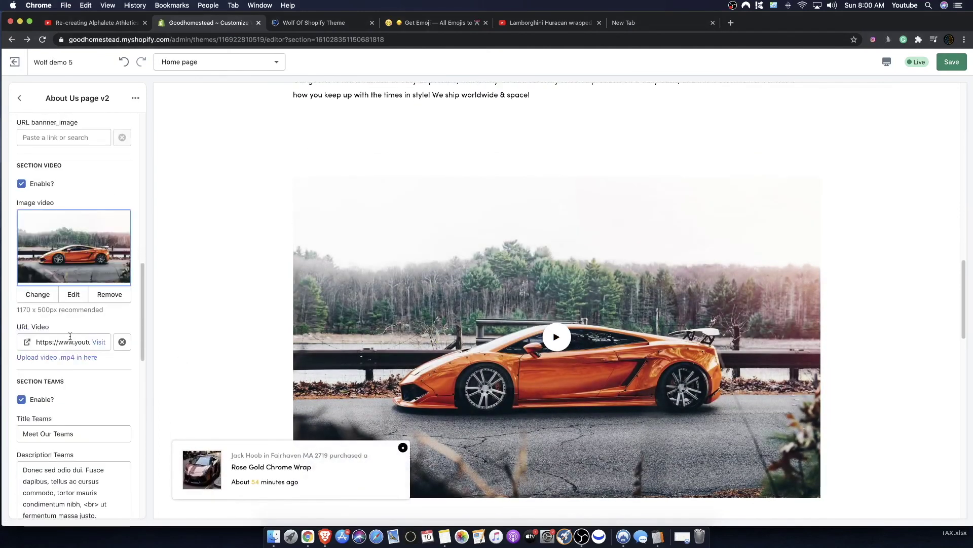
{"action": "scroll", "coordinate": [328, 325], "scroll_direction": "down", "scroll_amount": 7}
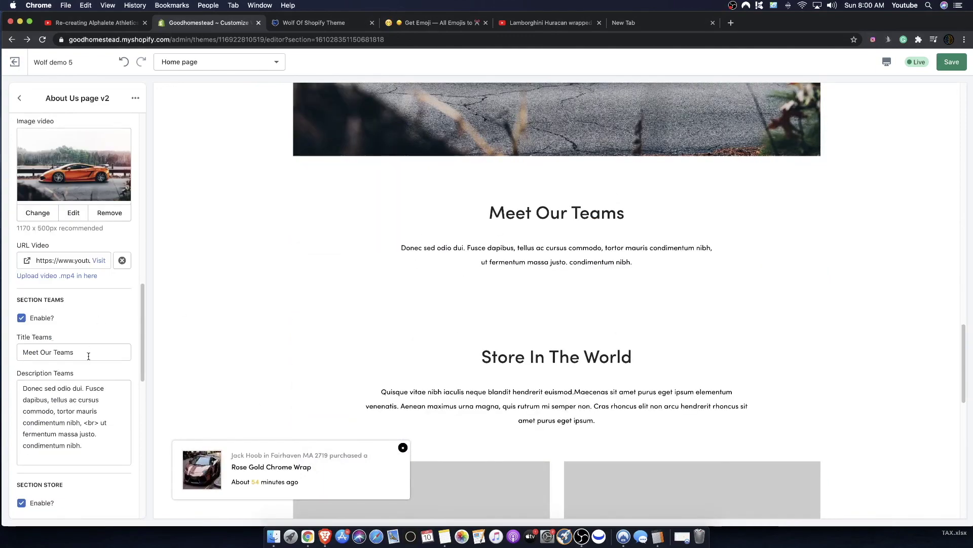
{"action": "scroll", "coordinate": [86, 363], "scroll_direction": "down", "scroll_amount": 3}
{"action": "left_click_drag", "start_coordinate": [468, 218], "coordinate": [359, 209]}
{"action": "scroll", "coordinate": [388, 295], "scroll_direction": "down", "scroll_amount": 3}
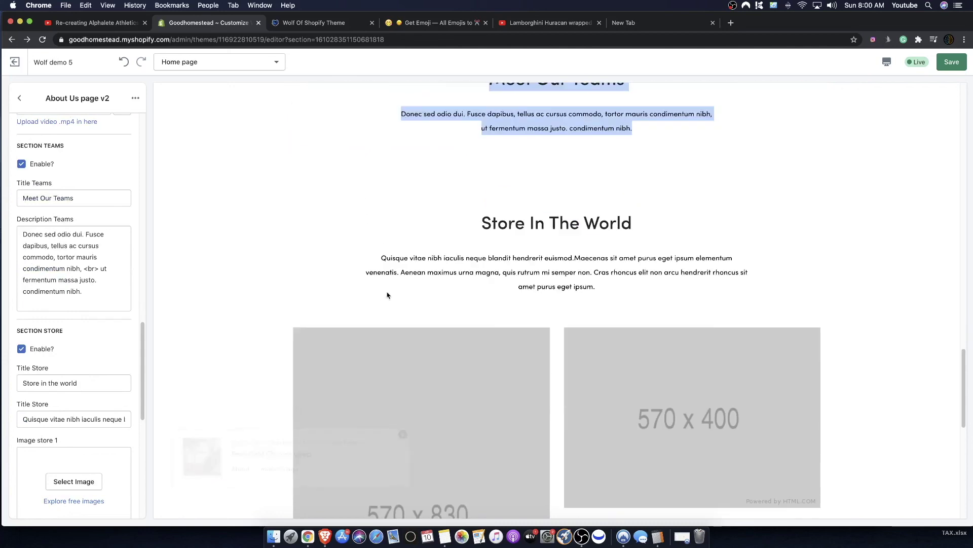
{"action": "scroll", "coordinate": [368, 278], "scroll_direction": "down", "scroll_amount": 5}
{"action": "scroll", "coordinate": [570, 266], "scroll_direction": "up", "scroll_amount": 5}
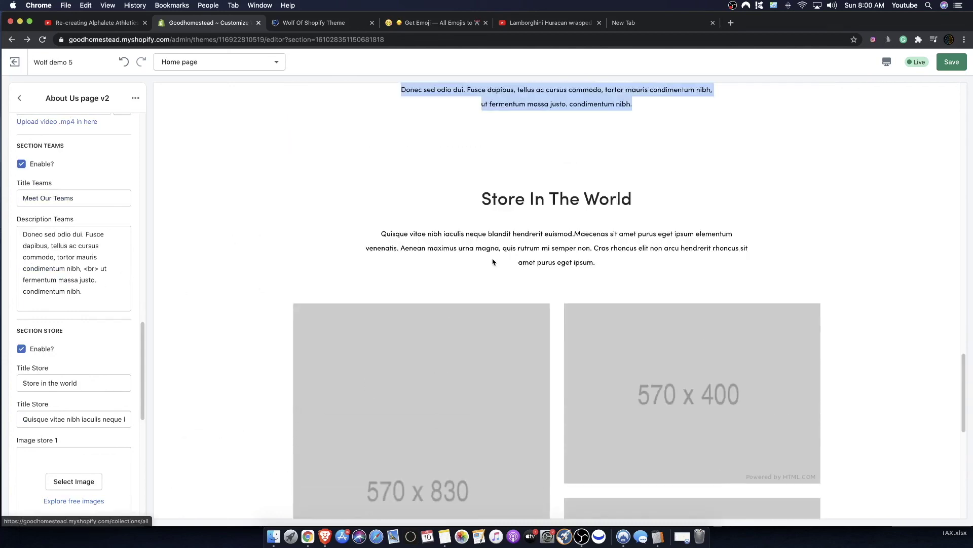
{"action": "left_click_drag", "start_coordinate": [481, 201], "coordinate": [632, 201]}
{"action": "scroll", "coordinate": [106, 411], "scroll_direction": "down", "scroll_amount": 3}
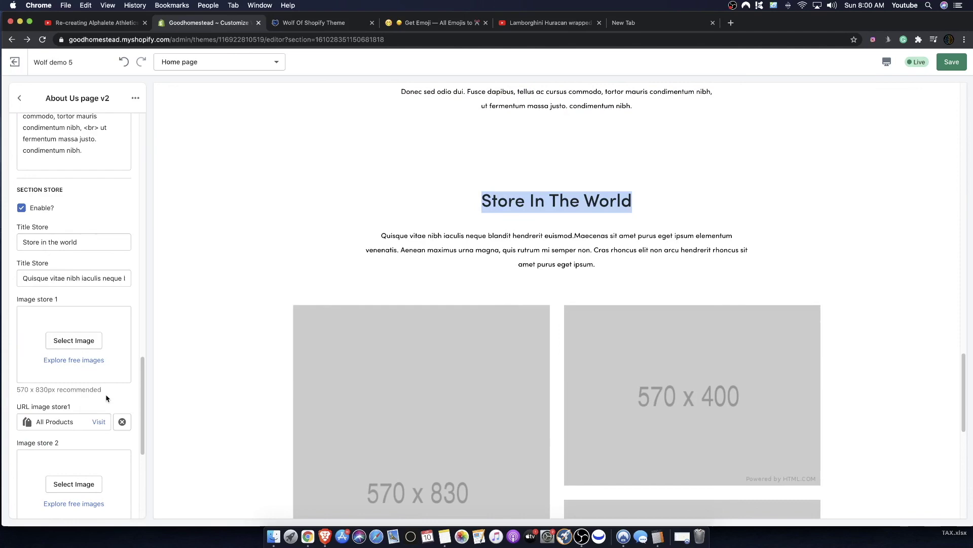
Hide the Store In The World section, then show it again
{"action": "left_click", "coordinate": [22, 208]}
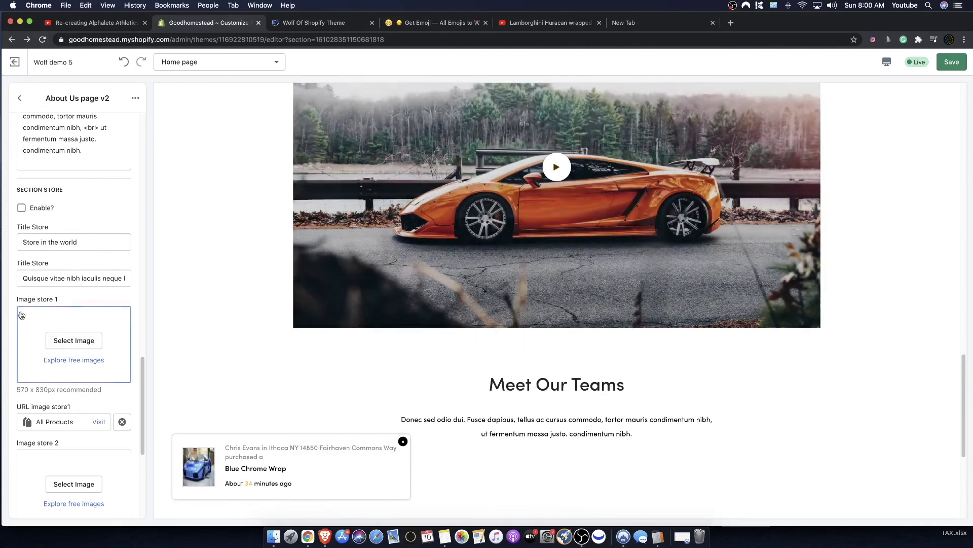
{"action": "scroll", "coordinate": [54, 319], "scroll_direction": "down", "scroll_amount": 3}
{"action": "scroll", "coordinate": [54, 319], "scroll_direction": "down", "scroll_amount": 3}
{"action": "scroll", "coordinate": [54, 344], "scroll_direction": "up", "scroll_amount": 10}
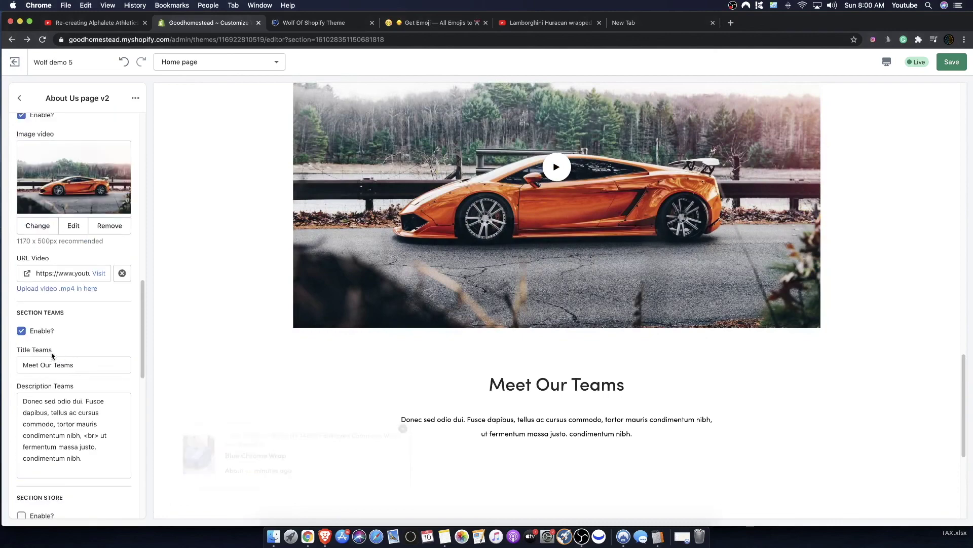
{"action": "scroll", "coordinate": [27, 339], "scroll_direction": "down", "scroll_amount": 6}
{"action": "left_click", "coordinate": [22, 349]}
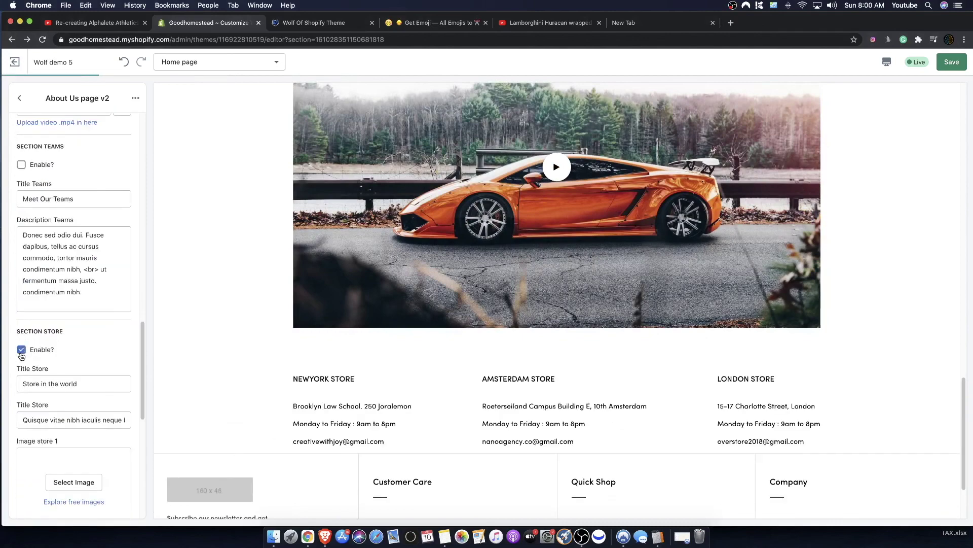
{"action": "scroll", "coordinate": [412, 288], "scroll_direction": "down", "scroll_amount": 7}
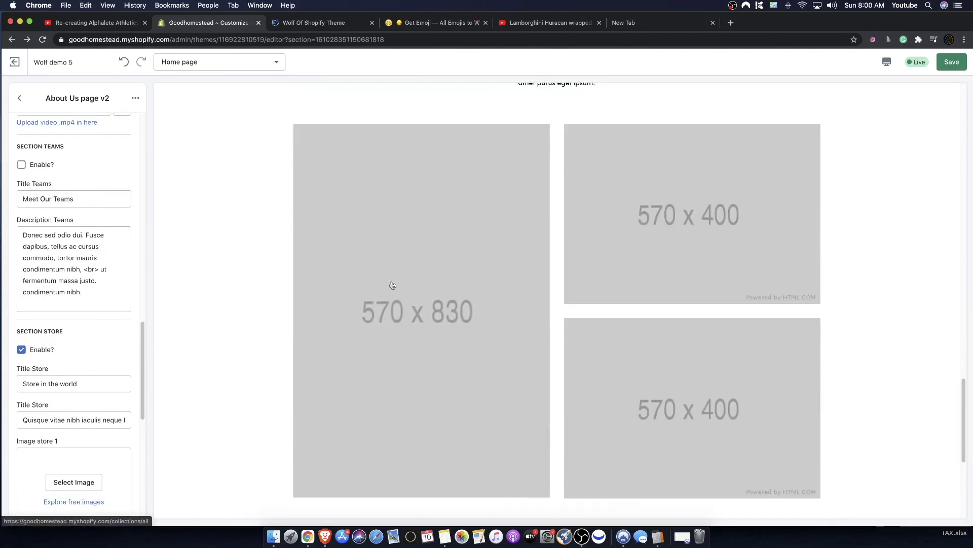
{"action": "scroll", "coordinate": [91, 402], "scroll_direction": "down", "scroll_amount": 4}
Pick the green chrome car thumbnail from the library for Image store 1
{"action": "left_click", "coordinate": [70, 298]}
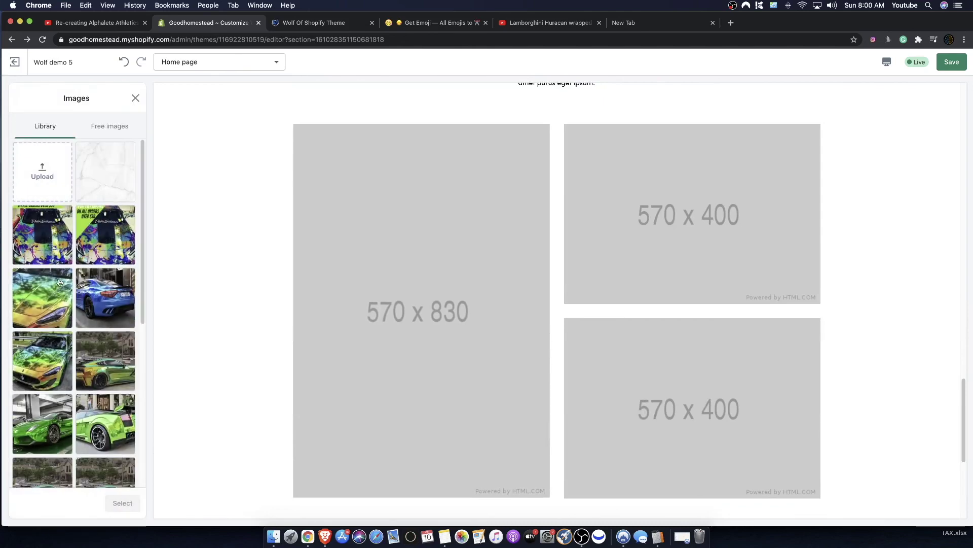
{"action": "left_click", "coordinate": [102, 413]}
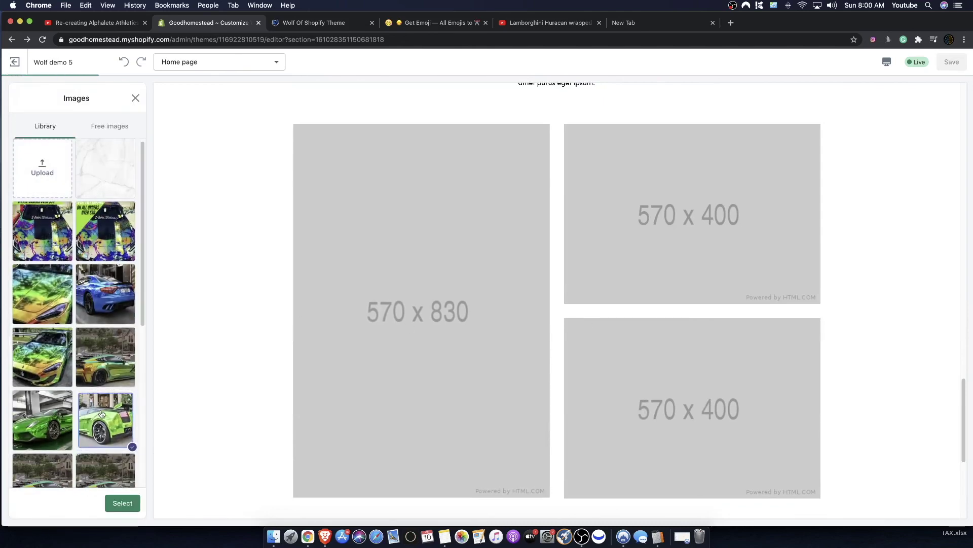
{"action": "scroll", "coordinate": [58, 424], "scroll_direction": "down", "scroll_amount": 5}
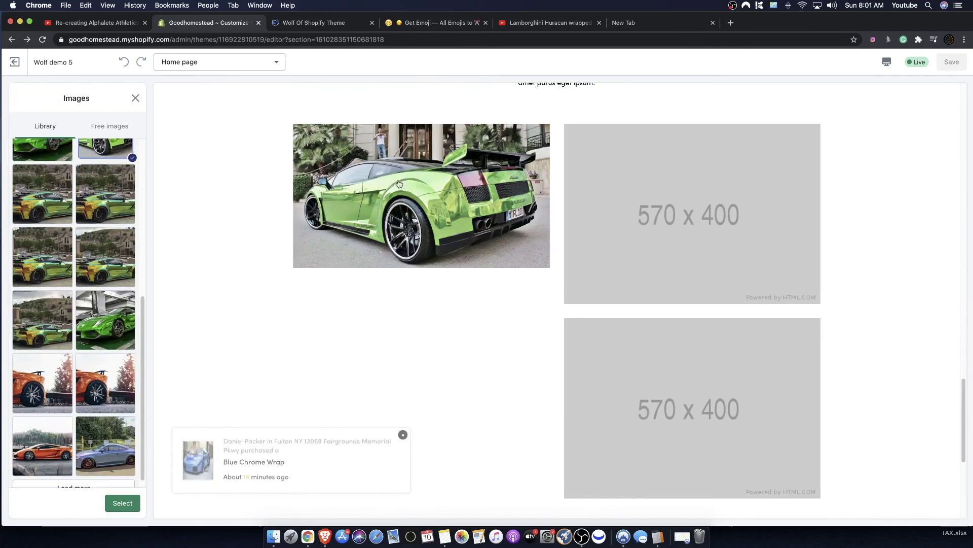
{"action": "scroll", "coordinate": [259, 392], "scroll_direction": "down", "scroll_amount": 1}
{"action": "scroll", "coordinate": [115, 418], "scroll_direction": "down", "scroll_amount": 1}
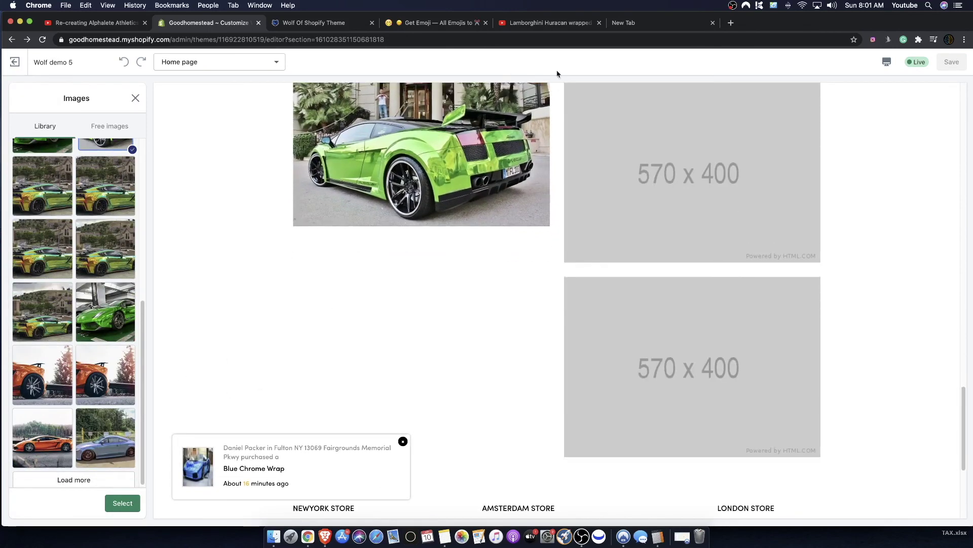
{"action": "left_click", "coordinate": [660, 26]}
Open Pexels and search for 'mechanic' photos
{"action": "type", "text": "pexels.com"}
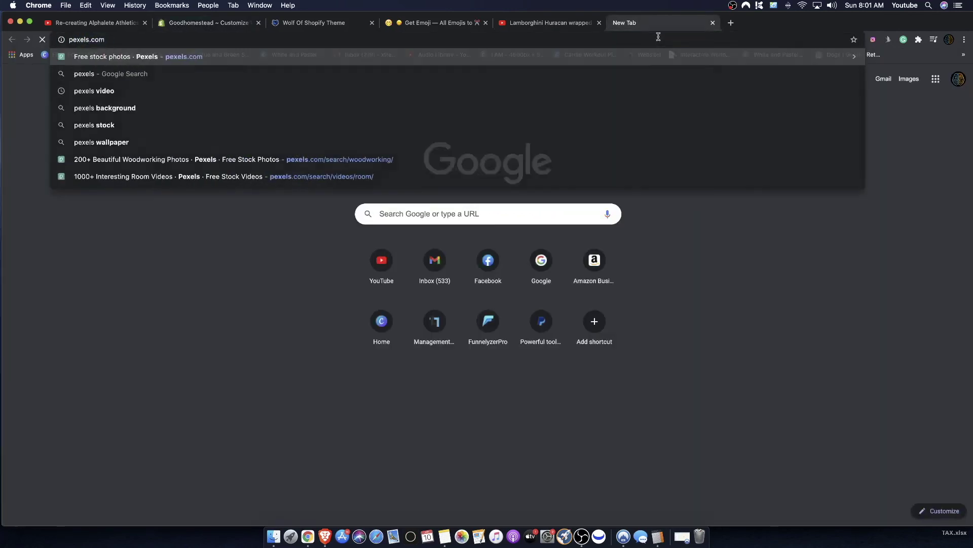
{"action": "key", "text": "Return"}
{"action": "left_click", "coordinate": [366, 189]}
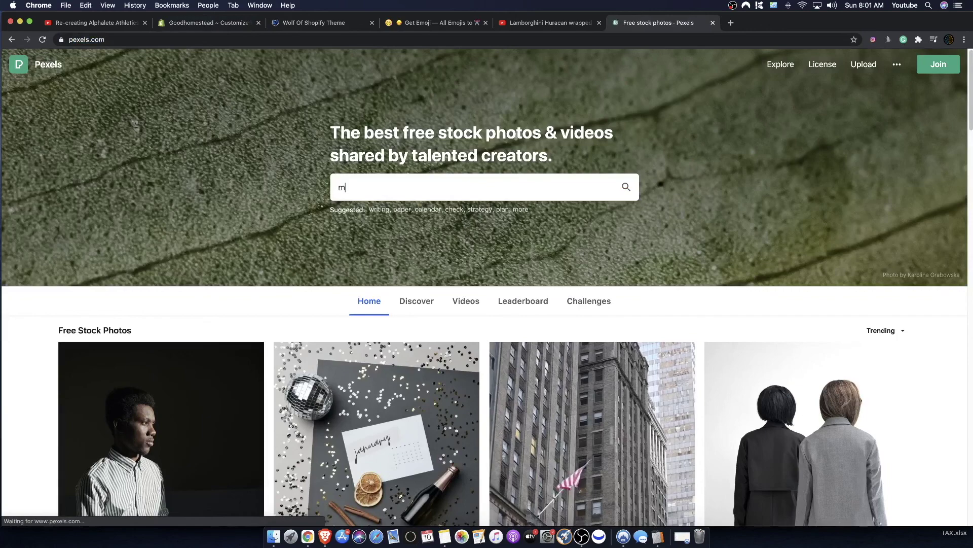
{"action": "type", "text": "mechanic"}
{"action": "key", "text": "Return"}
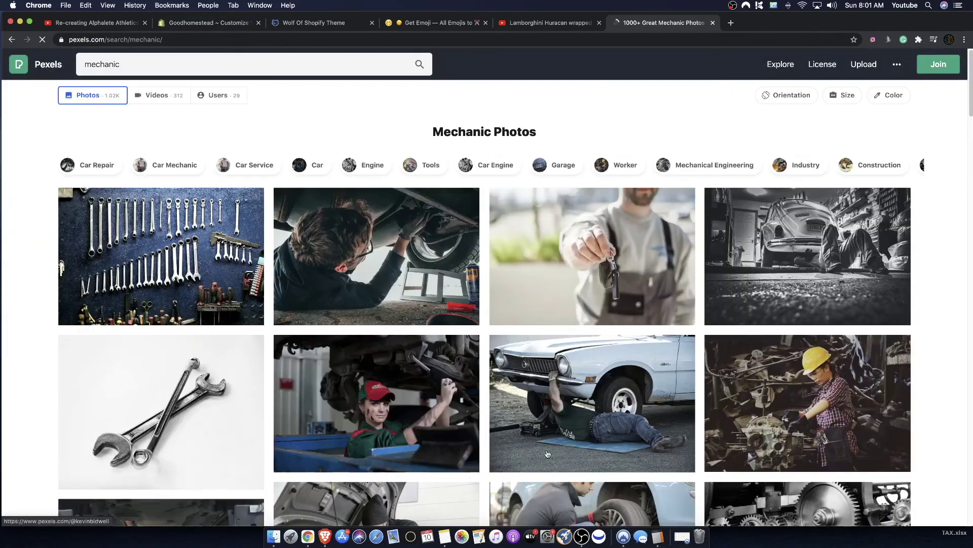
{"action": "scroll", "coordinate": [419, 467], "scroll_direction": "down", "scroll_amount": 3}
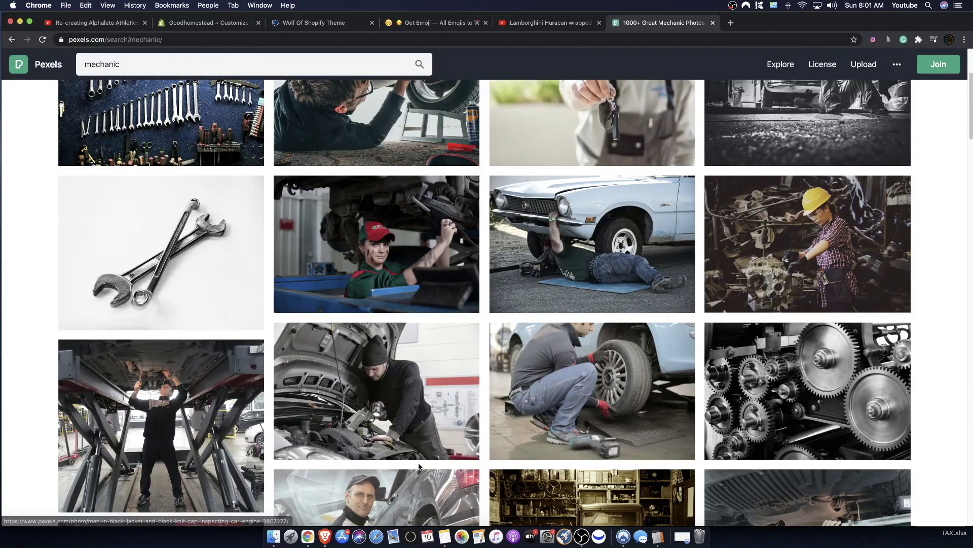
{"action": "scroll", "coordinate": [420, 467], "scroll_direction": "down", "scroll_amount": 2}
{"action": "scroll", "coordinate": [401, 459], "scroll_direction": "down", "scroll_amount": 10}
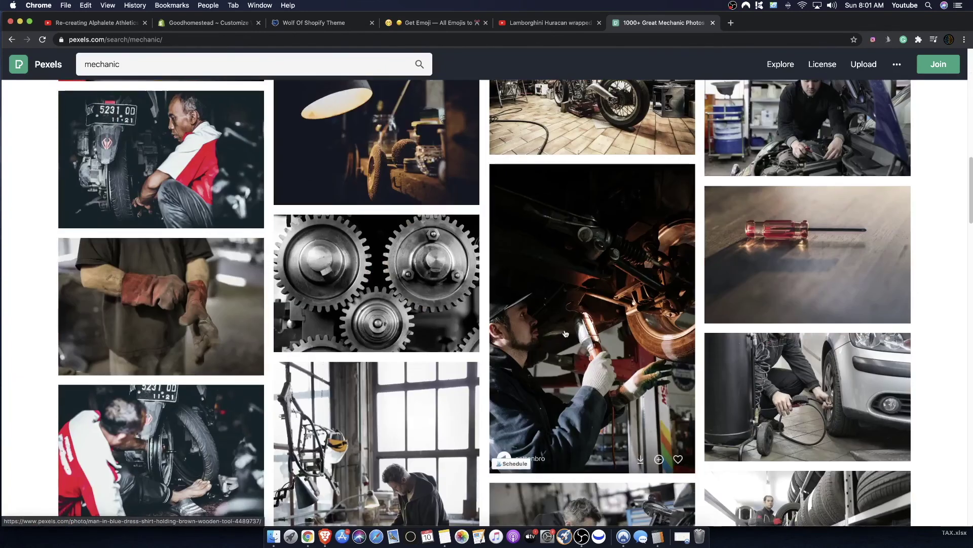
Download the under-car mechanic photo and try uploading it to the Shopify image library
{"action": "left_click", "coordinate": [565, 333]}
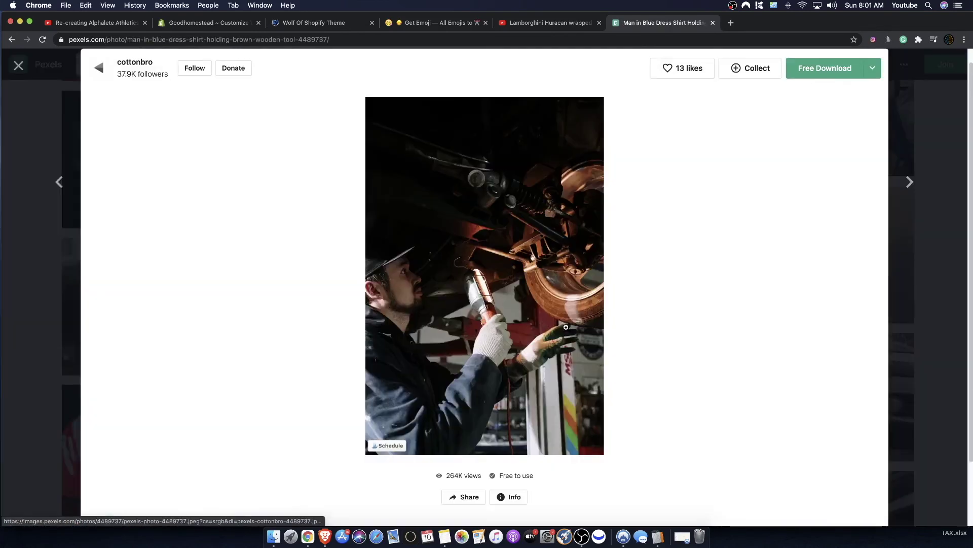
{"action": "left_click", "coordinate": [832, 70]}
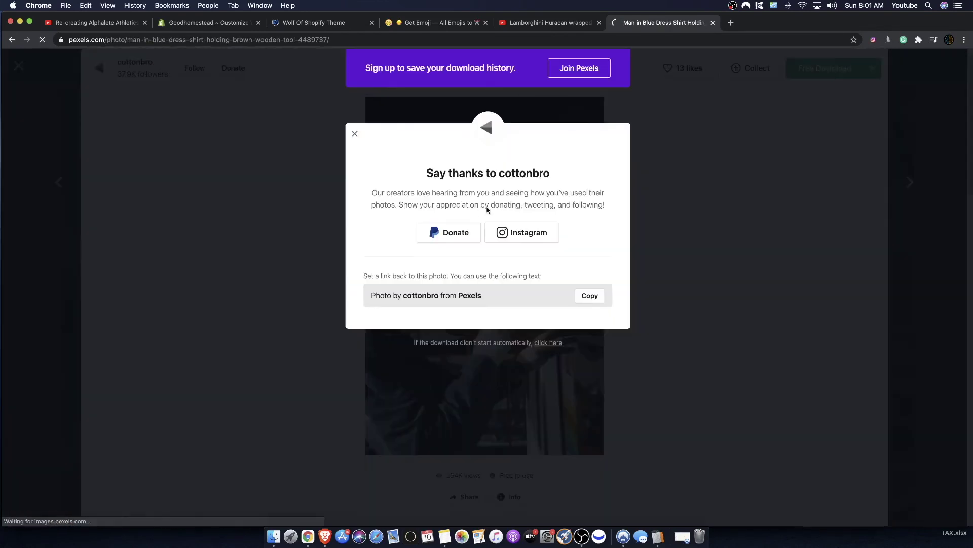
{"action": "left_click", "coordinate": [156, 30]}
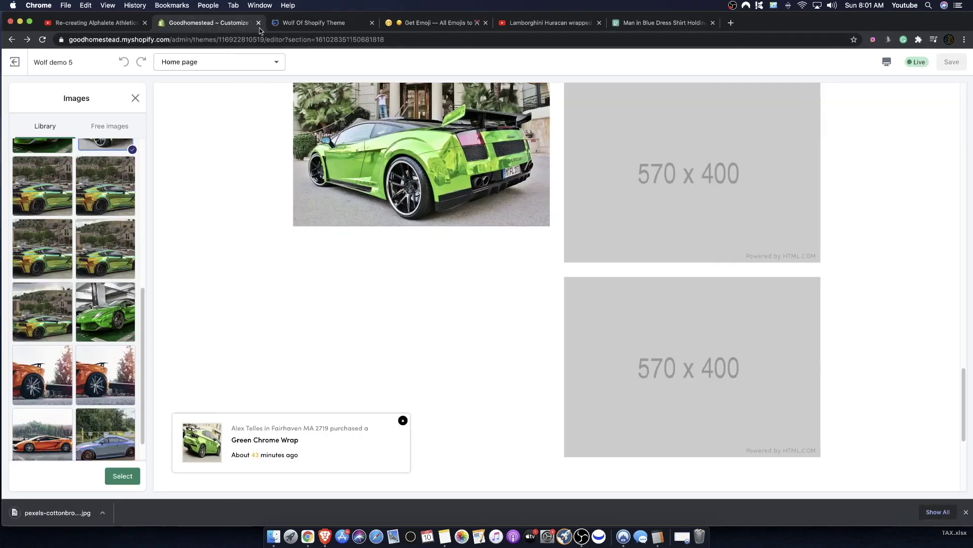
{"action": "scroll", "coordinate": [64, 421], "scroll_direction": "up", "scroll_amount": 5}
{"action": "left_click_drag", "start_coordinate": [50, 512], "coordinate": [42, 172]}
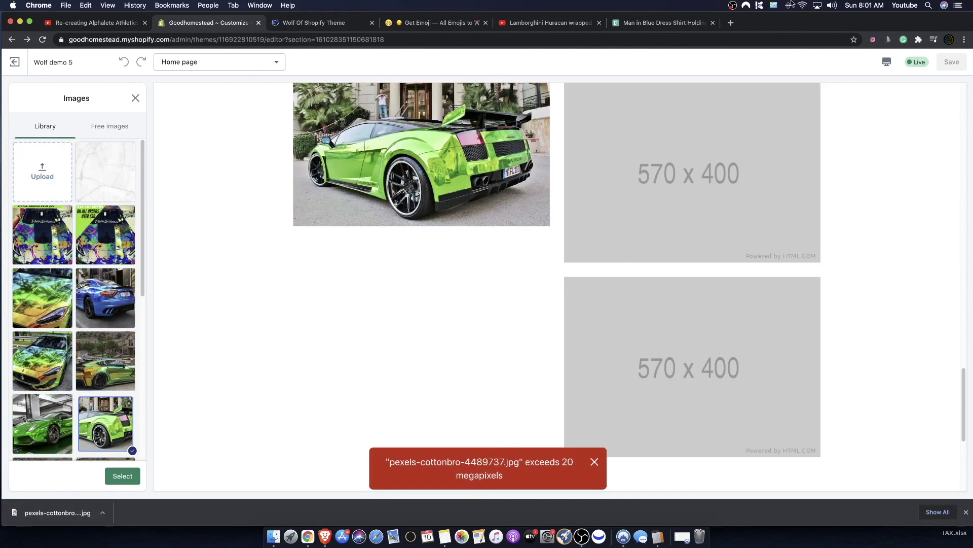
{"action": "left_click", "coordinate": [659, 23]}
{"action": "left_click", "coordinate": [661, 152]}
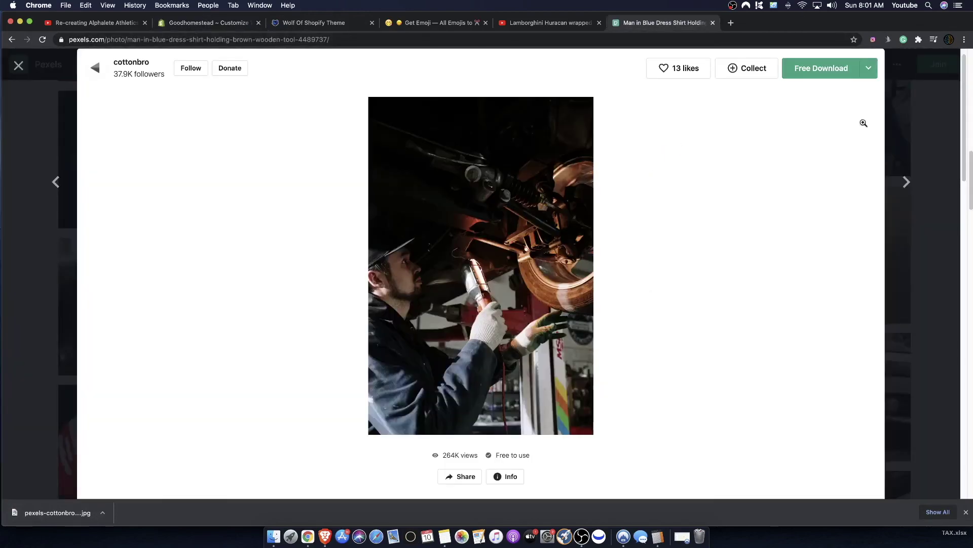
Replace the Pexels search with 'car wrap' and browse the results
{"action": "key", "text": "Escape"}
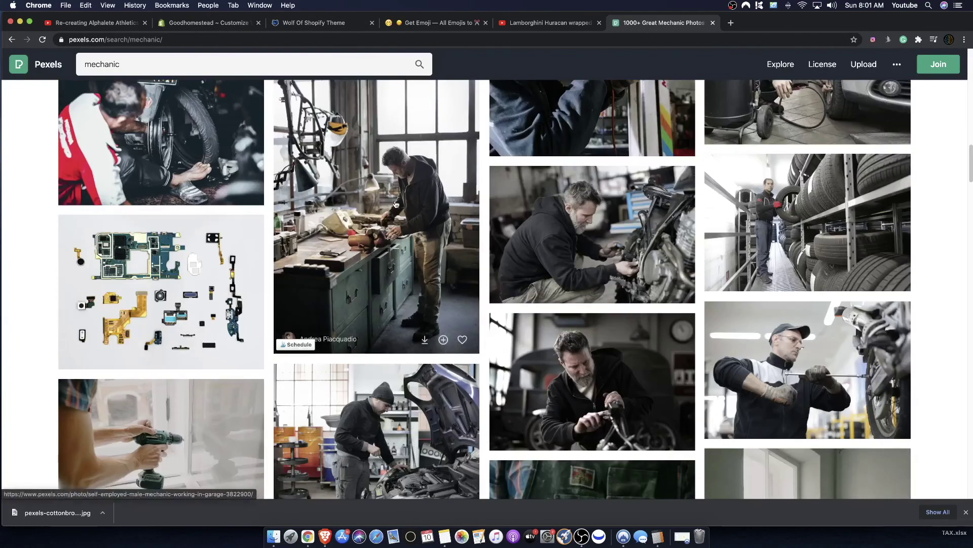
{"action": "scroll", "coordinate": [427, 218], "scroll_direction": "down", "scroll_amount": 5}
{"action": "scroll", "coordinate": [305, 152], "scroll_direction": "up", "scroll_amount": 15}
{"action": "left_click", "coordinate": [169, 61]}
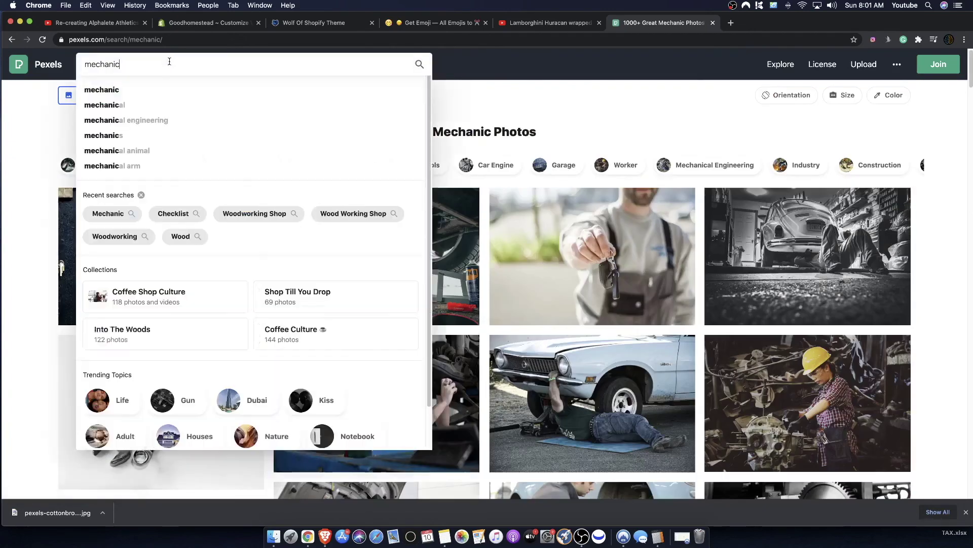
{"action": "key", "text": "BackSpace"}
{"action": "type", "text": "car wrap"}
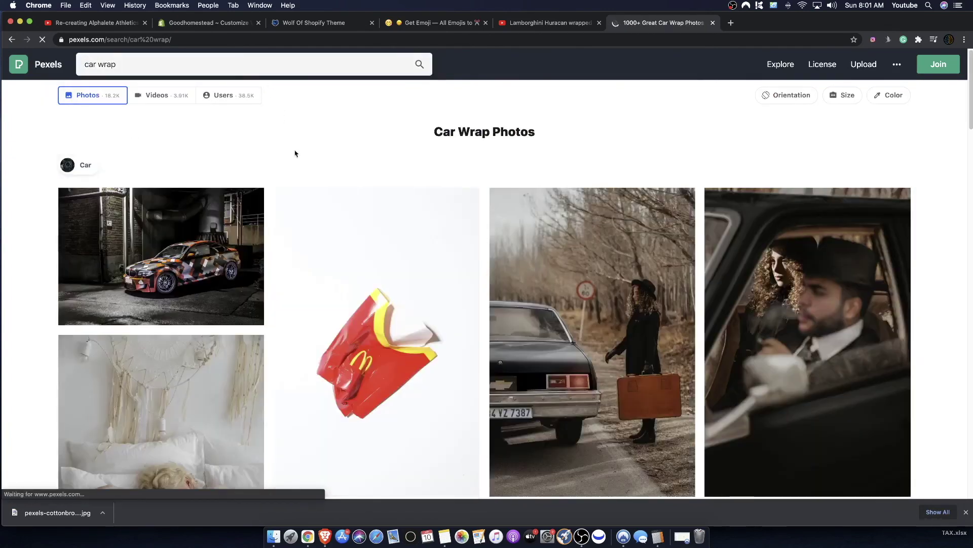
{"action": "scroll", "coordinate": [375, 253], "scroll_direction": "down", "scroll_amount": 5}
{"action": "scroll", "coordinate": [896, 214], "scroll_direction": "down", "scroll_amount": 3}
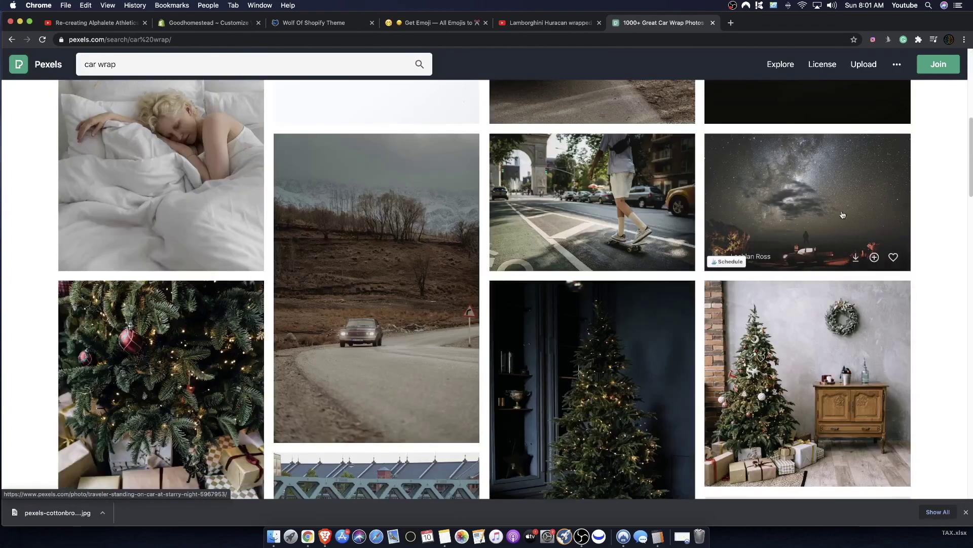
{"action": "scroll", "coordinate": [343, 352], "scroll_direction": "down", "scroll_amount": 3}
{"action": "scroll", "coordinate": [343, 352], "scroll_direction": "up", "scroll_amount": 3}
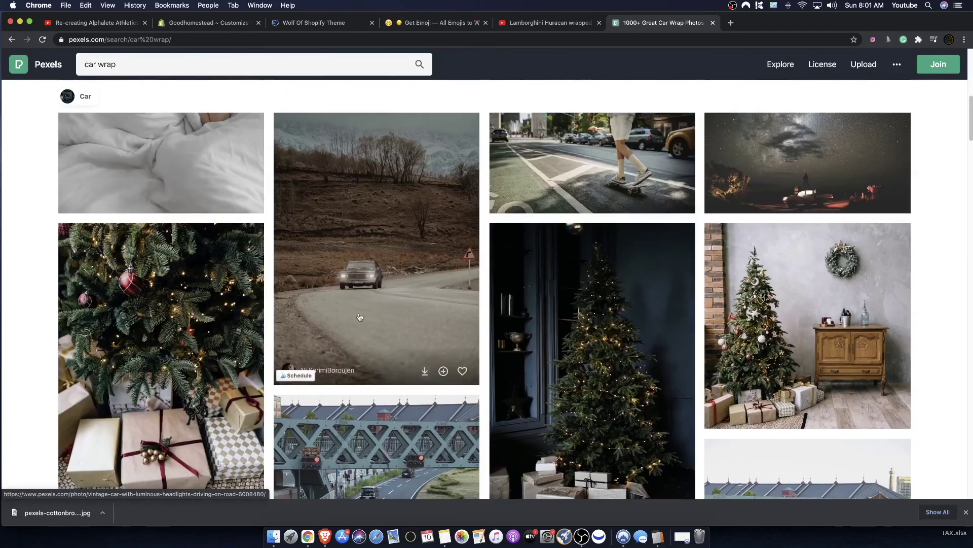
Download the vintage car on the winding road photo at its default size
{"action": "left_click", "coordinate": [363, 286]}
{"action": "left_click", "coordinate": [872, 71]}
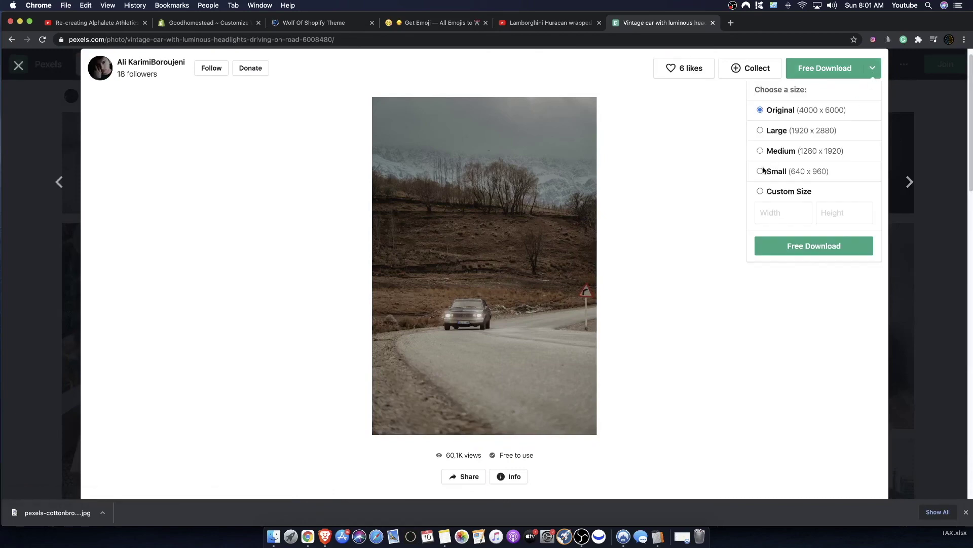
{"action": "left_click", "coordinate": [750, 281]}
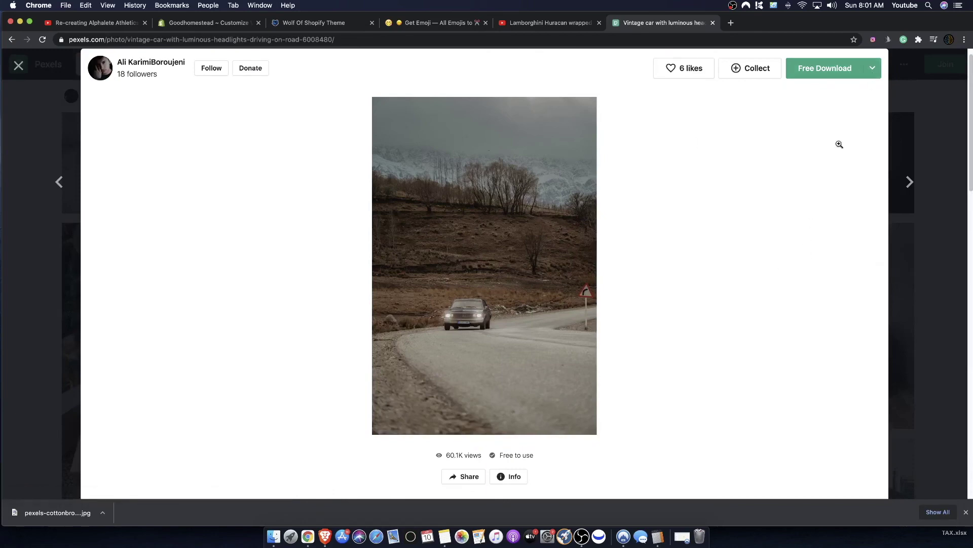
{"action": "left_click_drag", "start_coordinate": [857, 74], "coordinate": [816, 72]}
{"action": "left_click", "coordinate": [816, 74]}
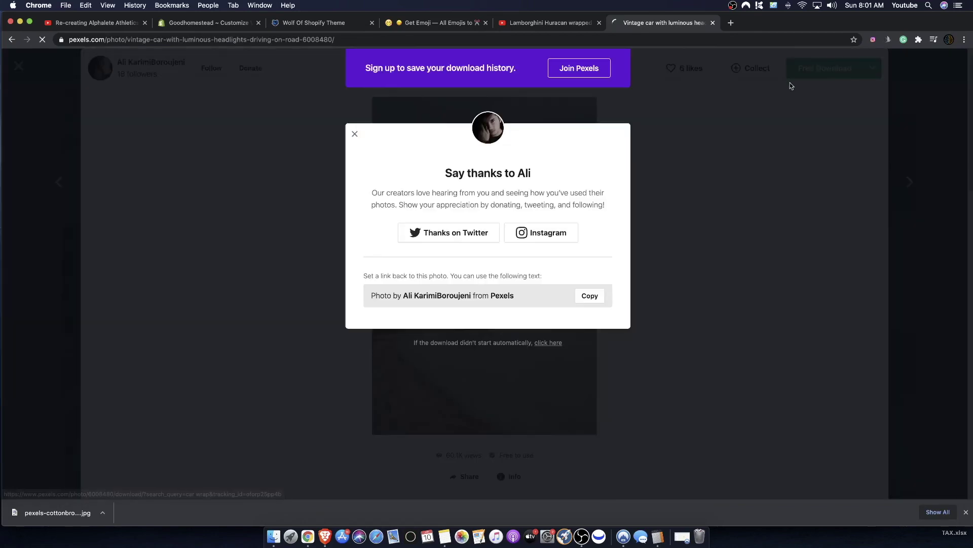
Try uploading the vintage car photo to Shopify's image library, then return to its Pexels page
{"action": "left_click", "coordinate": [87, 25]}
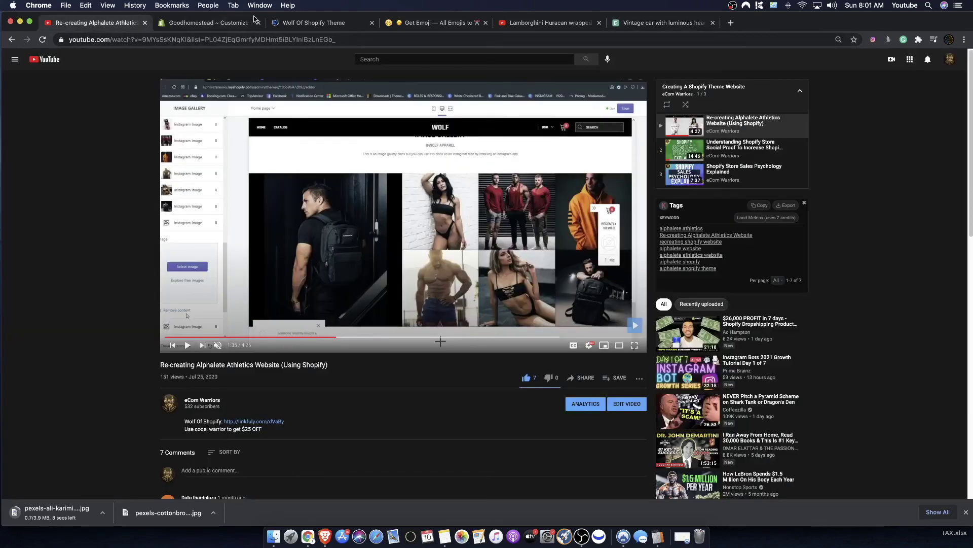
{"action": "left_click", "coordinate": [208, 22]}
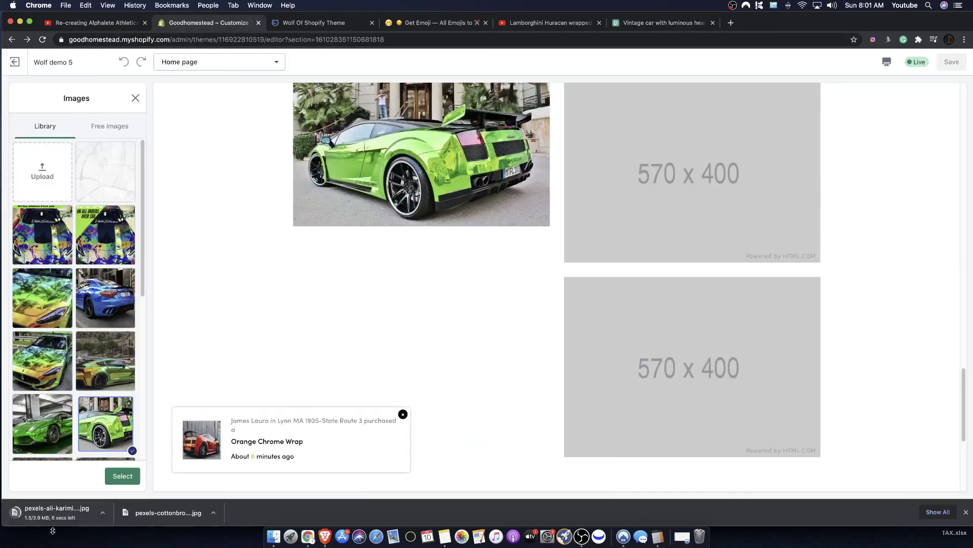
{"action": "left_click_drag", "start_coordinate": [71, 520], "coordinate": [56, 174]}
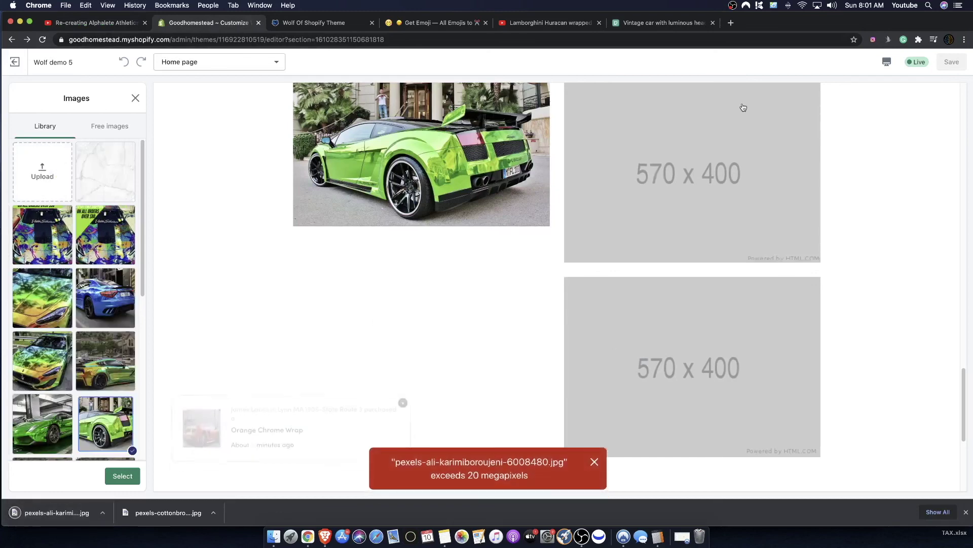
{"action": "left_click", "coordinate": [661, 23]}
{"action": "left_click", "coordinate": [857, 71]}
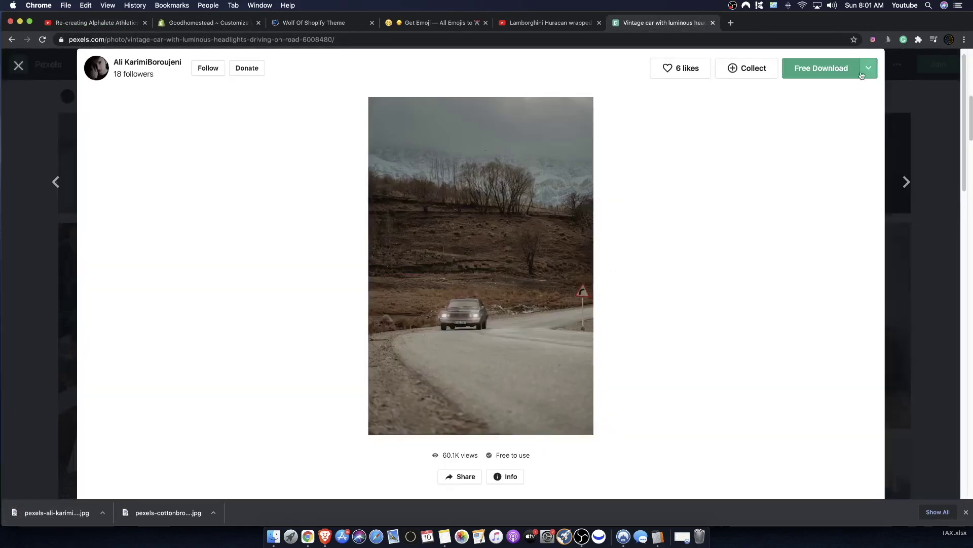
Download the vintage car photo at Small 640 x 960 and drop it on Shopify's Upload tile
{"action": "left_click", "coordinate": [766, 172]}
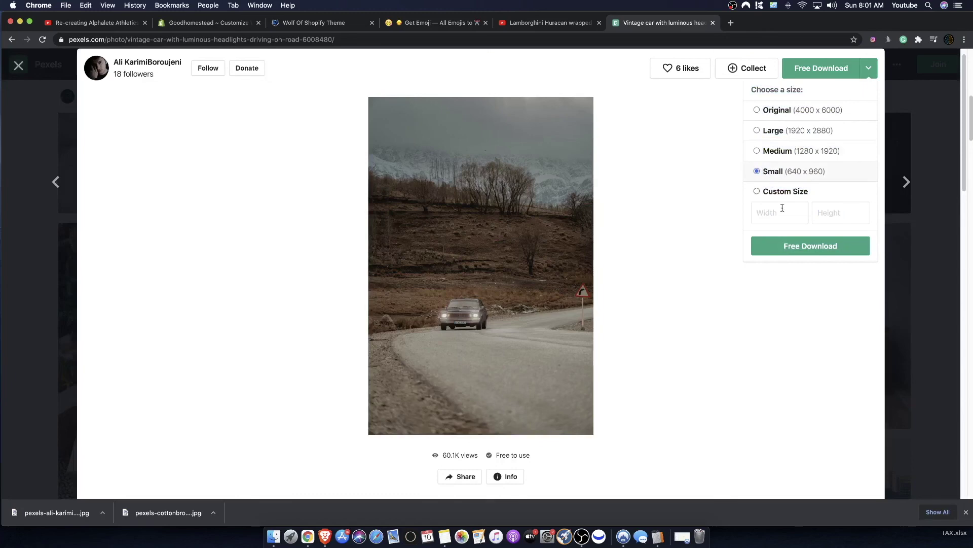
{"action": "left_click", "coordinate": [798, 247]}
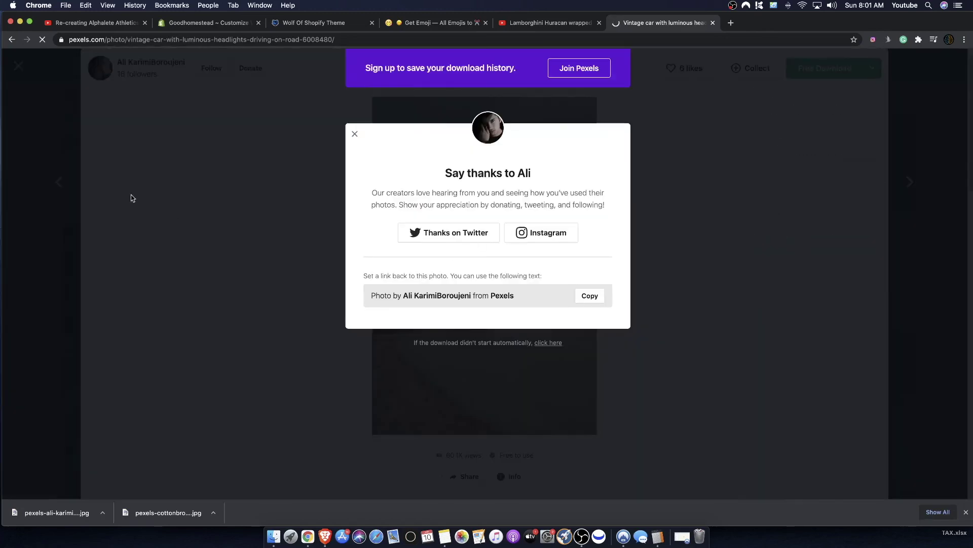
{"action": "left_click", "coordinate": [208, 22]}
{"action": "left_click_drag", "start_coordinate": [41, 513], "coordinate": [61, 157]}
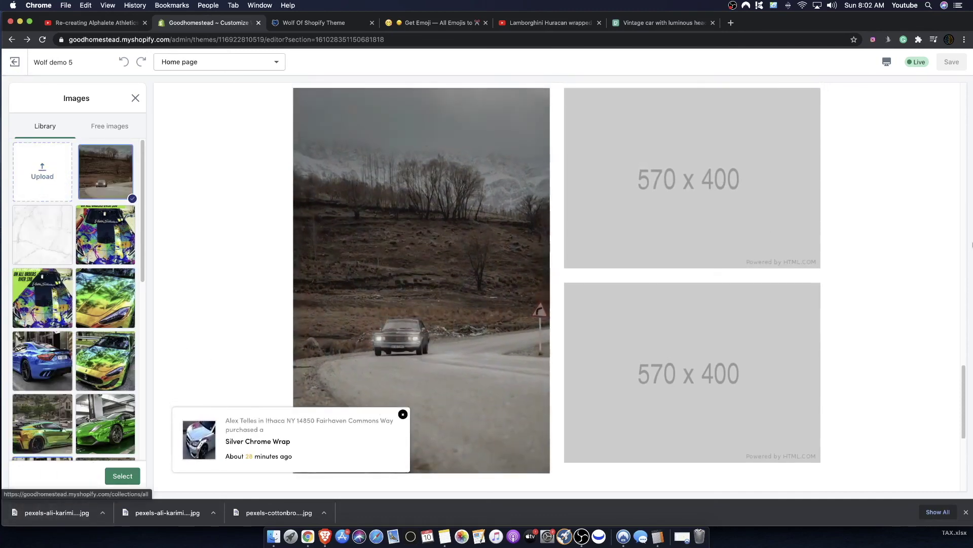
Use the uploaded vintage car photo for Image store 1, noting the recommended 570 x 830px size
{"action": "left_click", "coordinate": [122, 476]}
{"action": "scroll", "coordinate": [438, 476], "scroll_direction": "down", "scroll_amount": 3}
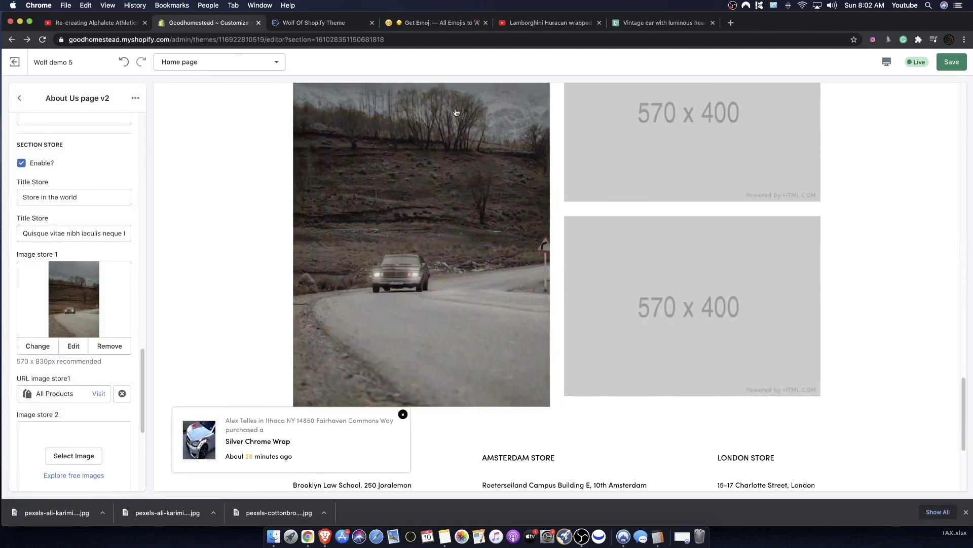
{"action": "scroll", "coordinate": [271, 376], "scroll_direction": "up", "scroll_amount": 1}
{"action": "left_click_drag", "start_coordinate": [35, 361], "coordinate": [59, 361]}
{"action": "scroll", "coordinate": [72, 362], "scroll_direction": "down", "scroll_amount": 3}
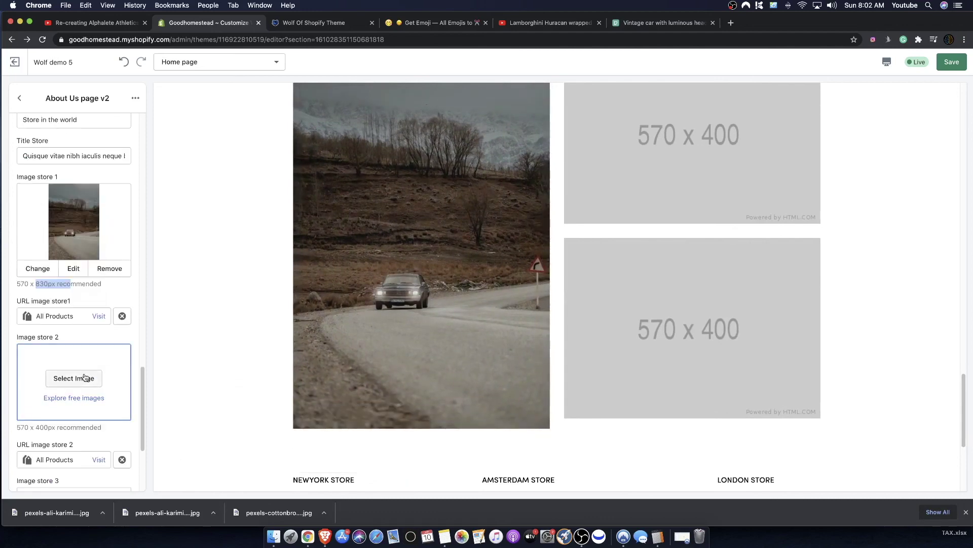
Set Image store 2 to the green rear-view Lamborghini photo
{"action": "left_click", "coordinate": [83, 377]}
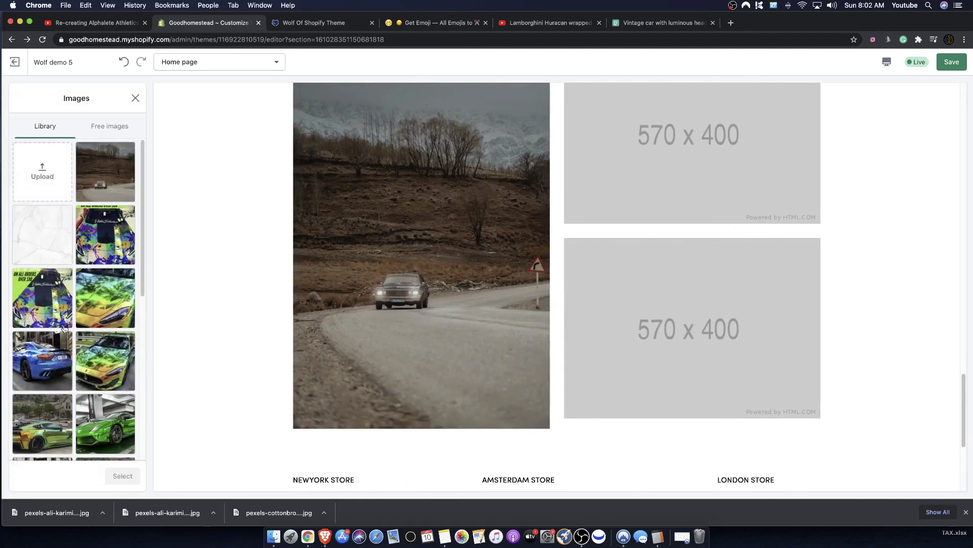
{"action": "scroll", "coordinate": [87, 403], "scroll_direction": "down", "scroll_amount": 3}
{"action": "left_click", "coordinate": [43, 395]}
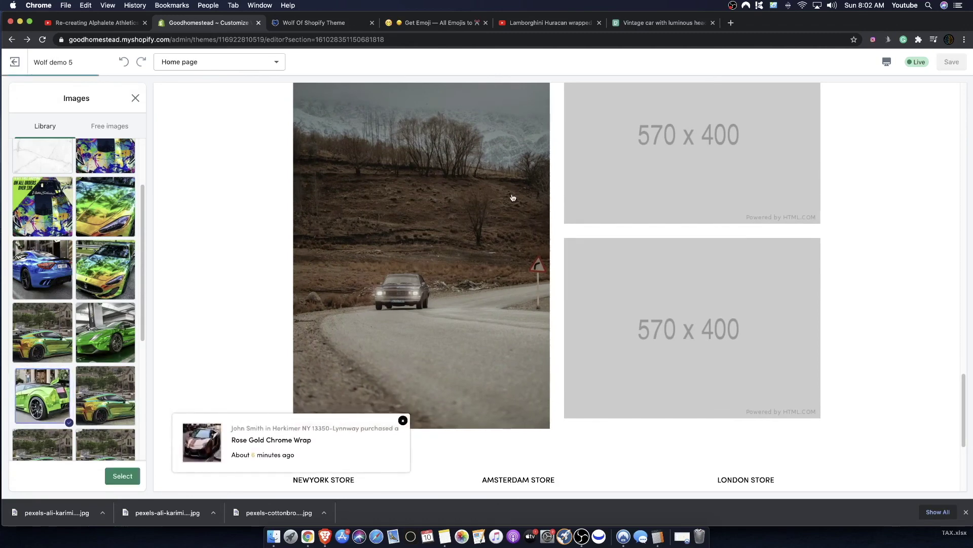
{"action": "scroll", "coordinate": [133, 464], "scroll_direction": "down", "scroll_amount": 1}
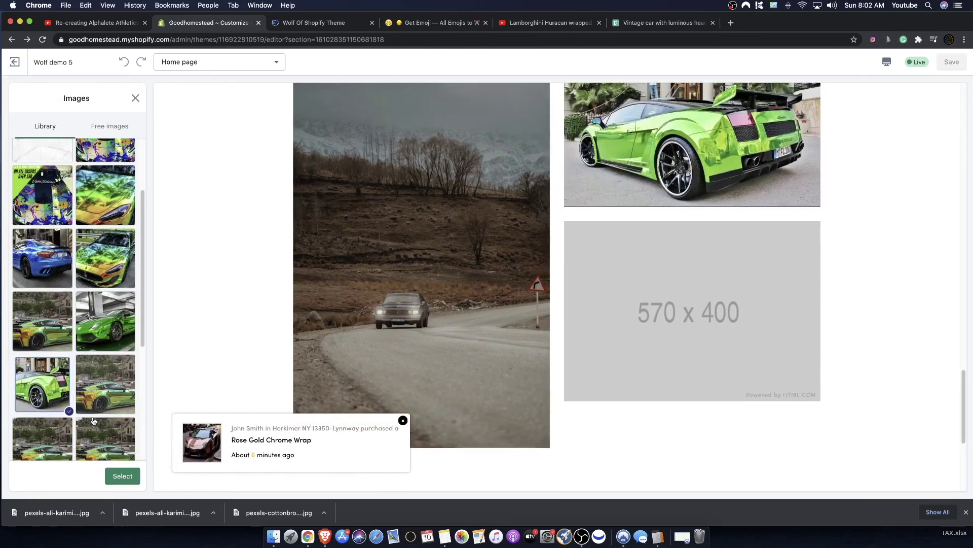
{"action": "left_click", "coordinate": [122, 475]}
Pick the green Lamborghini parked in the garage for Image store 3
{"action": "scroll", "coordinate": [114, 401], "scroll_direction": "down", "scroll_amount": 5}
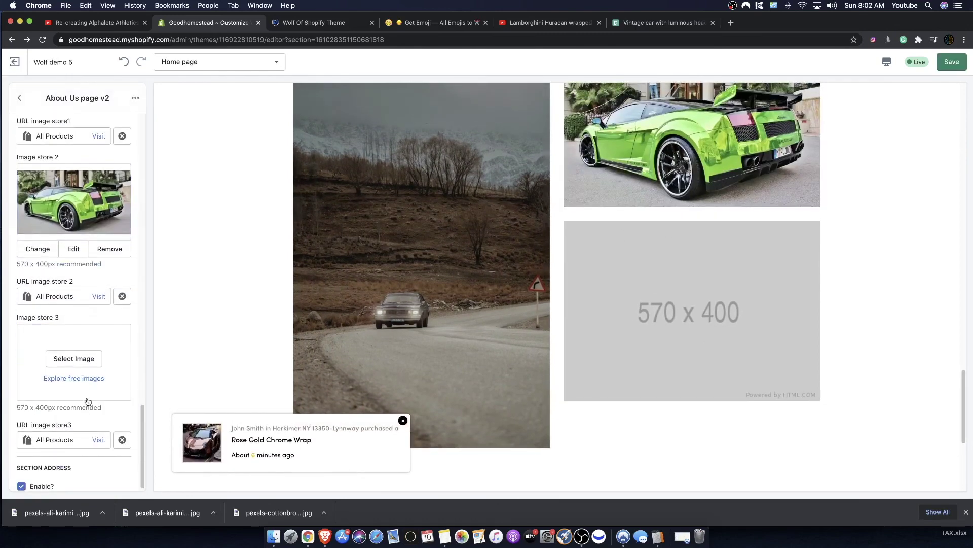
{"action": "left_click", "coordinate": [72, 358]}
{"action": "scroll", "coordinate": [109, 426], "scroll_direction": "down", "scroll_amount": 1}
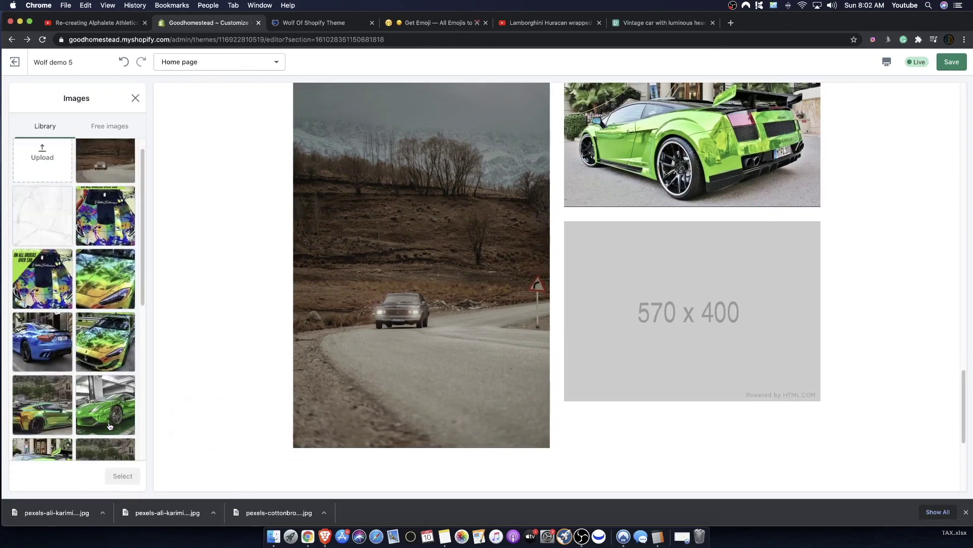
{"action": "left_click", "coordinate": [107, 395]}
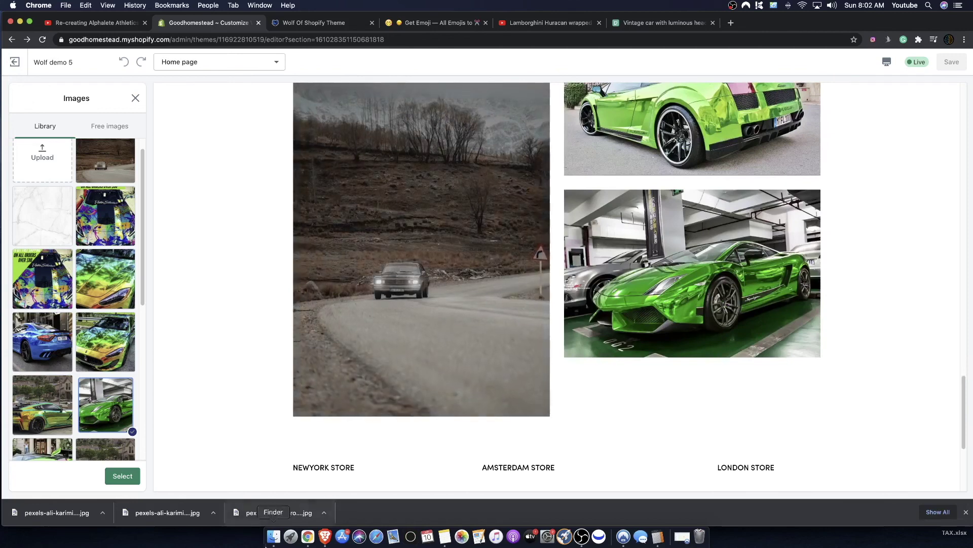
{"action": "left_click", "coordinate": [53, 512]}
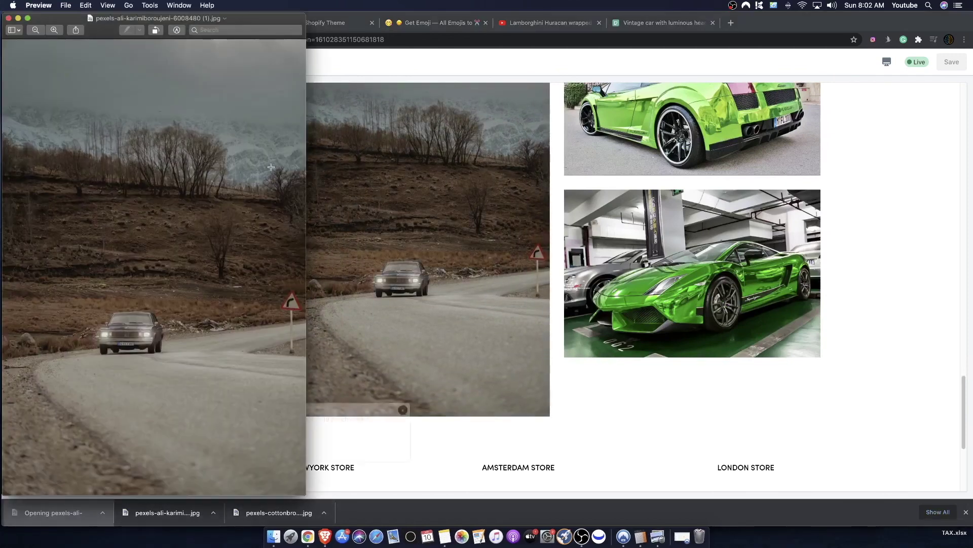
Crop the vintage car photo in Preview to a 640 x 828 portrait frame and close it
{"action": "scroll", "coordinate": [439, 194], "scroll_direction": "up", "scroll_amount": 5}
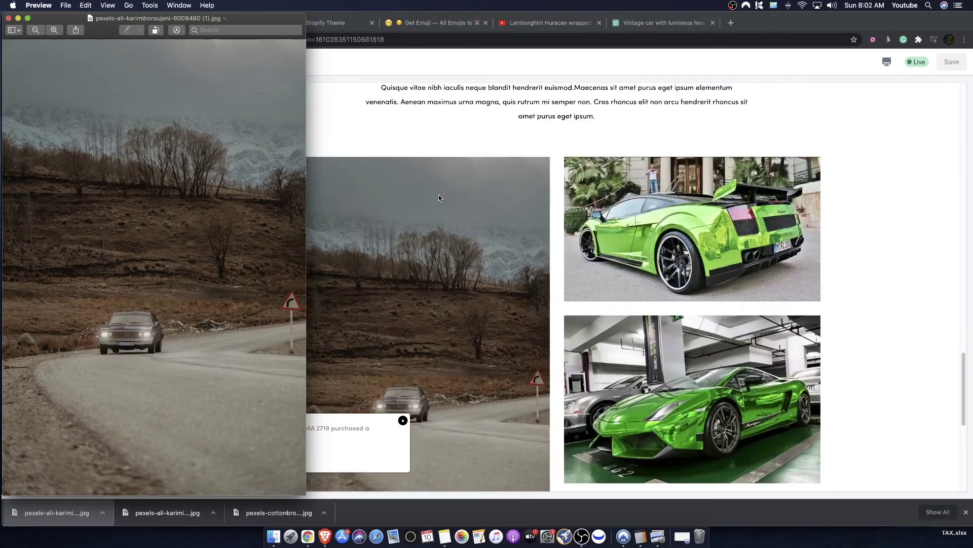
{"action": "left_click_drag", "start_coordinate": [306, 16], "coordinate": [269, 174]}
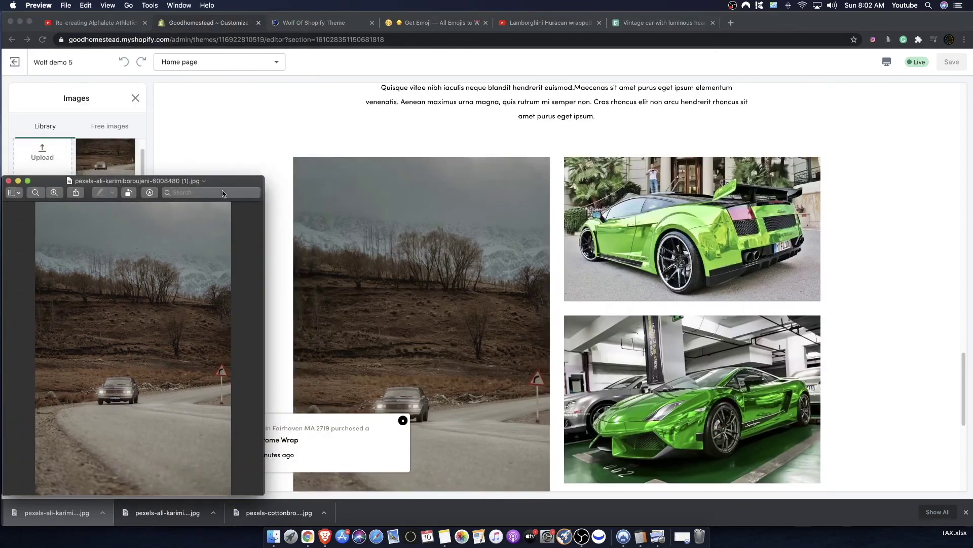
{"action": "left_click_drag", "start_coordinate": [152, 175], "coordinate": [173, 127]}
{"action": "scroll", "coordinate": [542, 292], "scroll_direction": "down", "scroll_amount": 3}
{"action": "scroll", "coordinate": [542, 396], "scroll_direction": "down", "scroll_amount": 2}
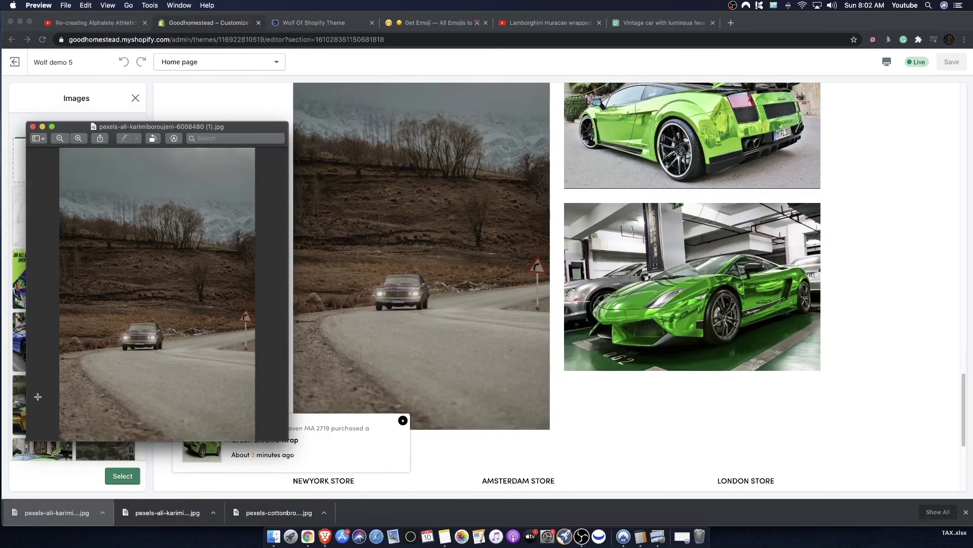
{"action": "left_click_drag", "start_coordinate": [289, 190], "coordinate": [287, 143]}
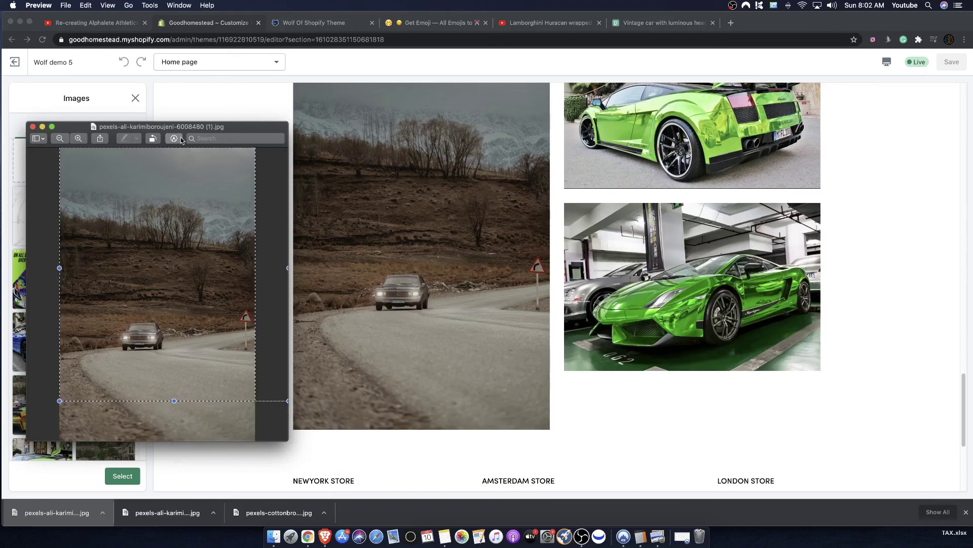
{"action": "left_click", "coordinate": [175, 138]}
{"action": "left_click", "coordinate": [293, 155]}
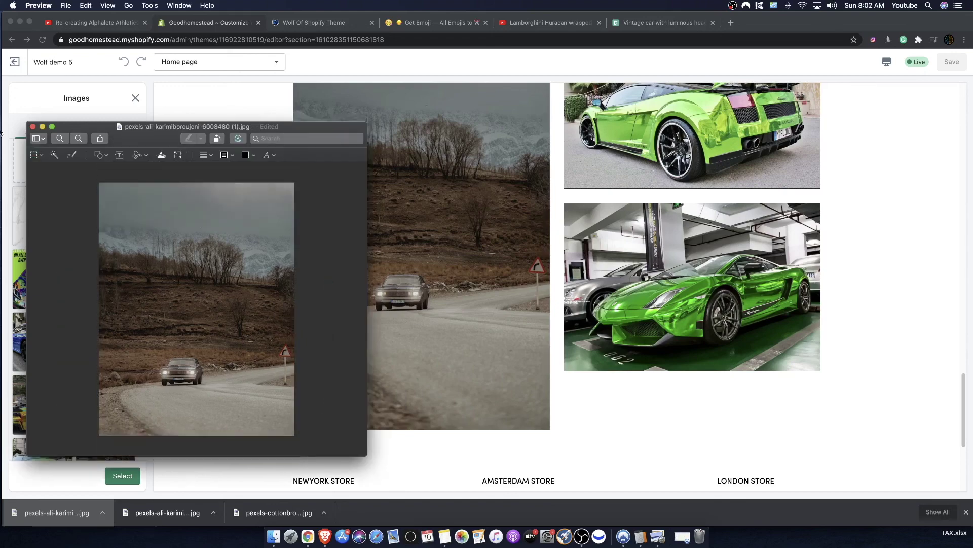
{"action": "left_click", "coordinate": [32, 126]}
{"action": "left_click", "coordinate": [84, 343]}
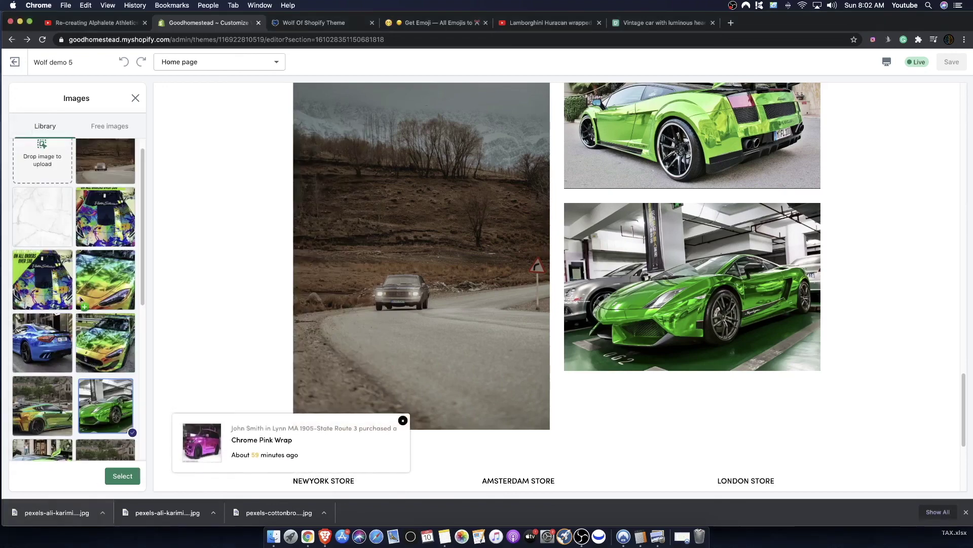
Upload the cropped road photo and reassign the garage Lamborghini to Image store 3
{"action": "left_click_drag", "start_coordinate": [84, 344], "coordinate": [55, 163]}
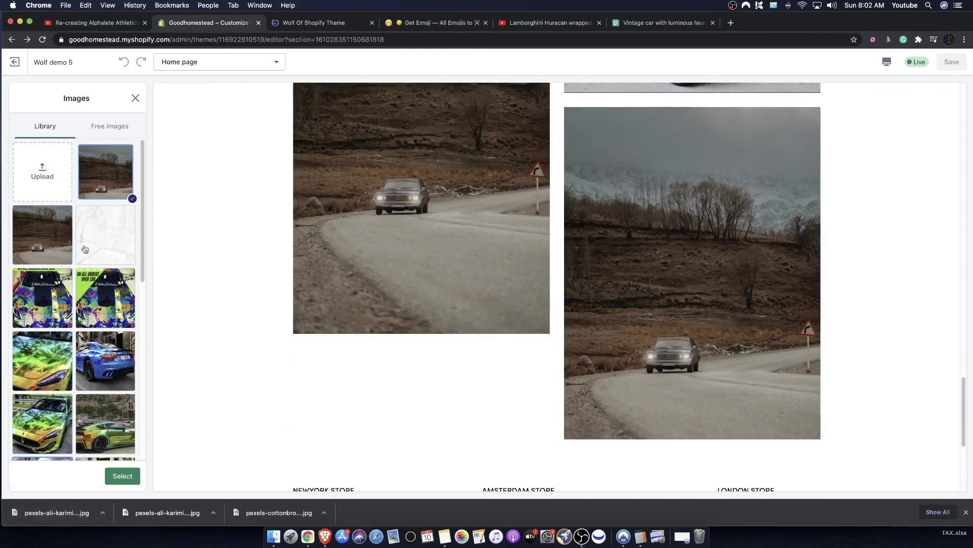
{"action": "scroll", "coordinate": [130, 397], "scroll_direction": "down", "scroll_amount": 5}
{"action": "left_click", "coordinate": [44, 362]}
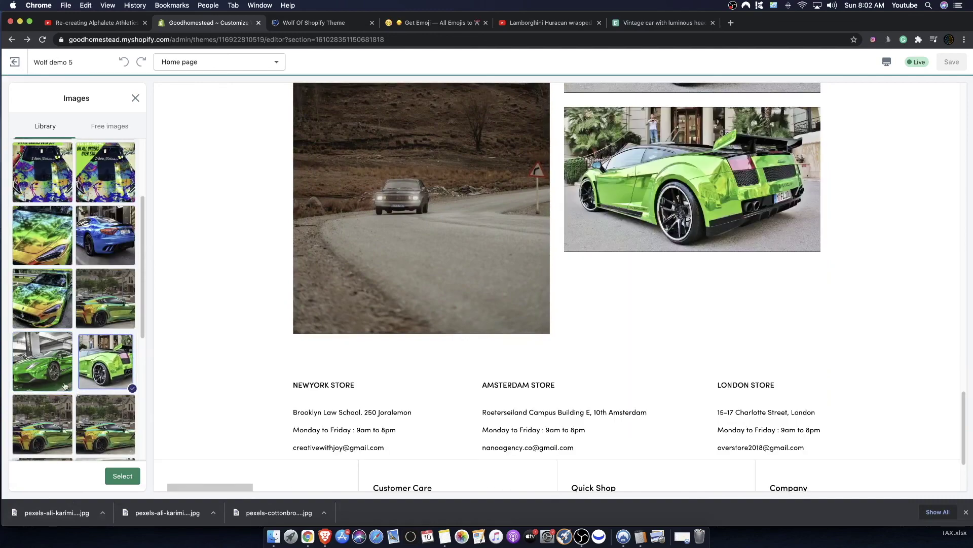
{"action": "left_click", "coordinate": [122, 475]}
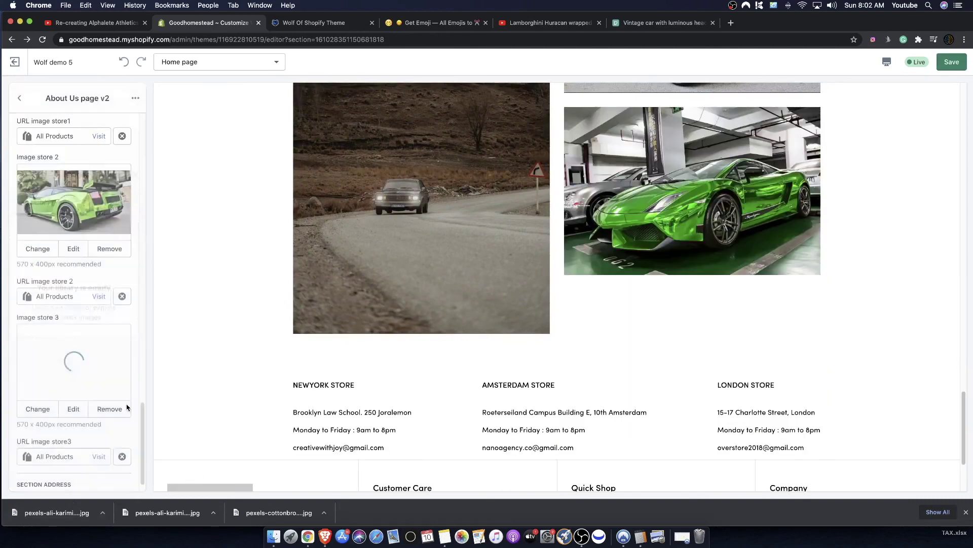
Change Image store 1 to the newly uploaded cropped road photo
{"action": "scroll", "coordinate": [71, 234], "scroll_direction": "up", "scroll_amount": 8}
{"action": "scroll", "coordinate": [86, 309], "scroll_direction": "down", "scroll_amount": 5}
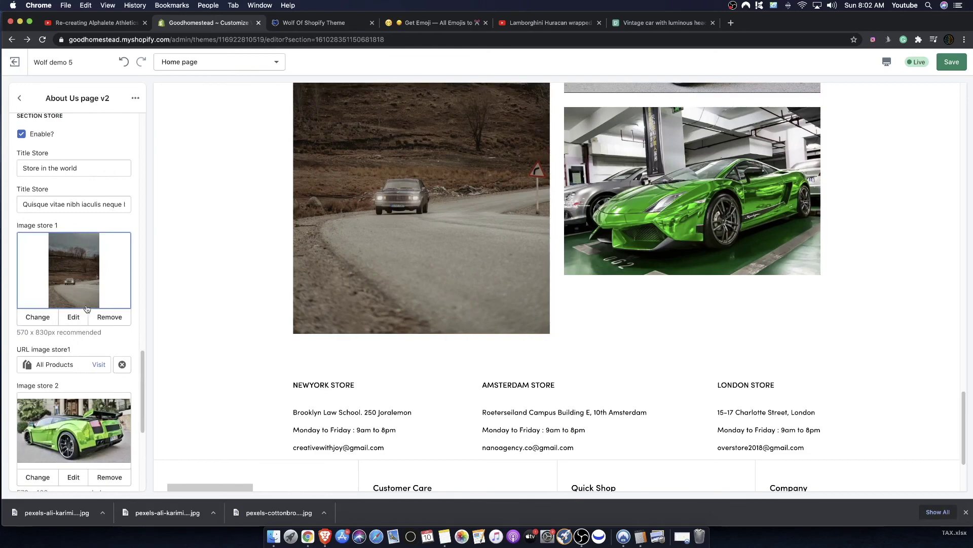
{"action": "left_click", "coordinate": [48, 318]}
{"action": "left_click", "coordinate": [105, 171]}
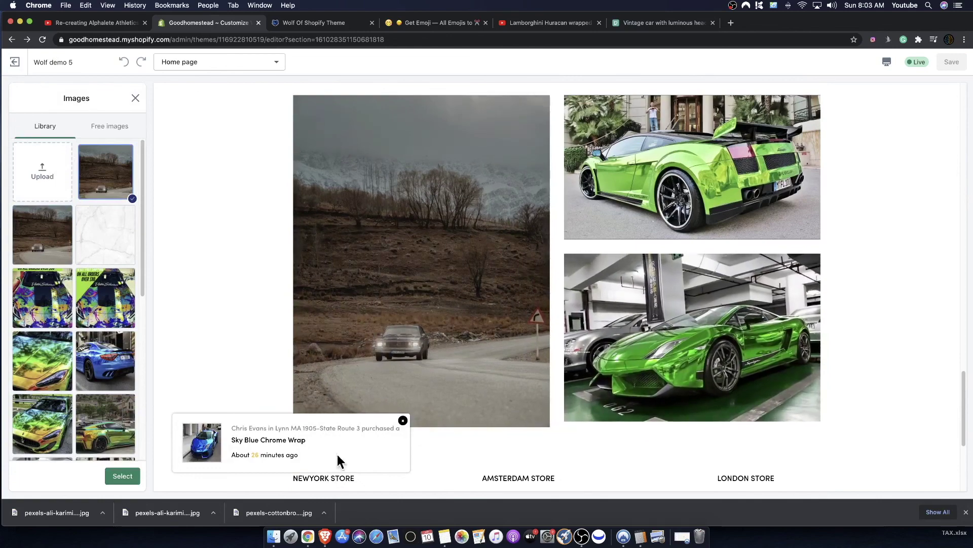
{"action": "left_click", "coordinate": [138, 476]}
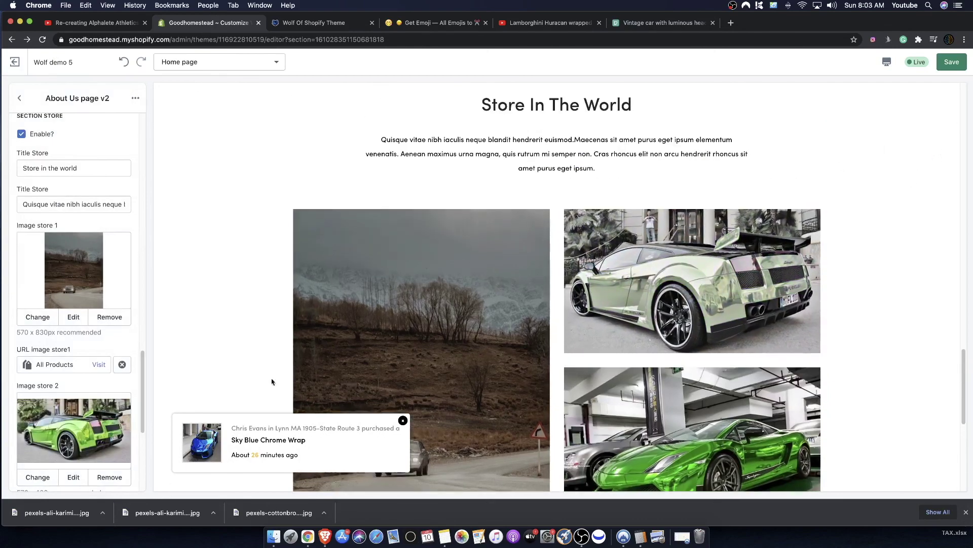
Review the three store image settings, save the theme, and go back to the Home page sections
{"action": "scroll", "coordinate": [696, 329], "scroll_direction": "down", "scroll_amount": 3}
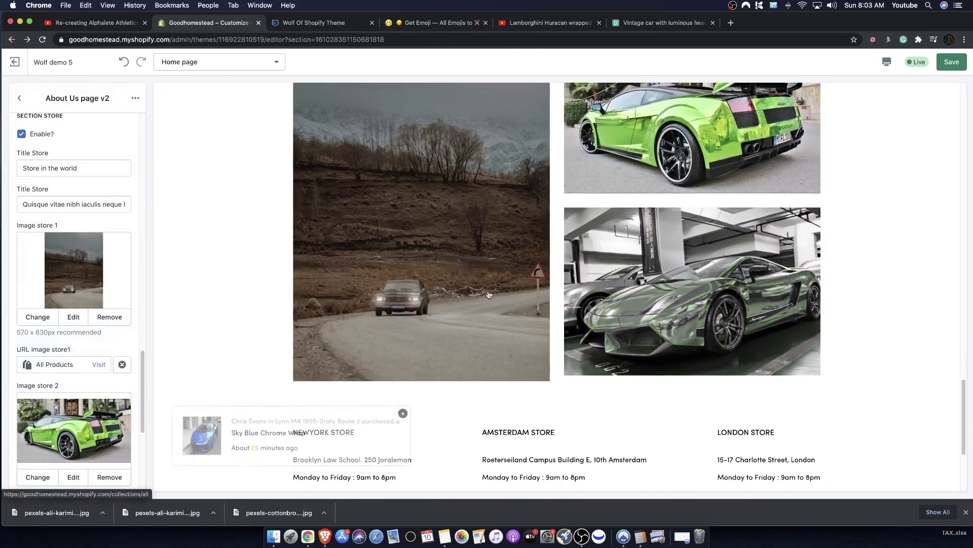
{"action": "scroll", "coordinate": [70, 392], "scroll_direction": "down", "scroll_amount": 5}
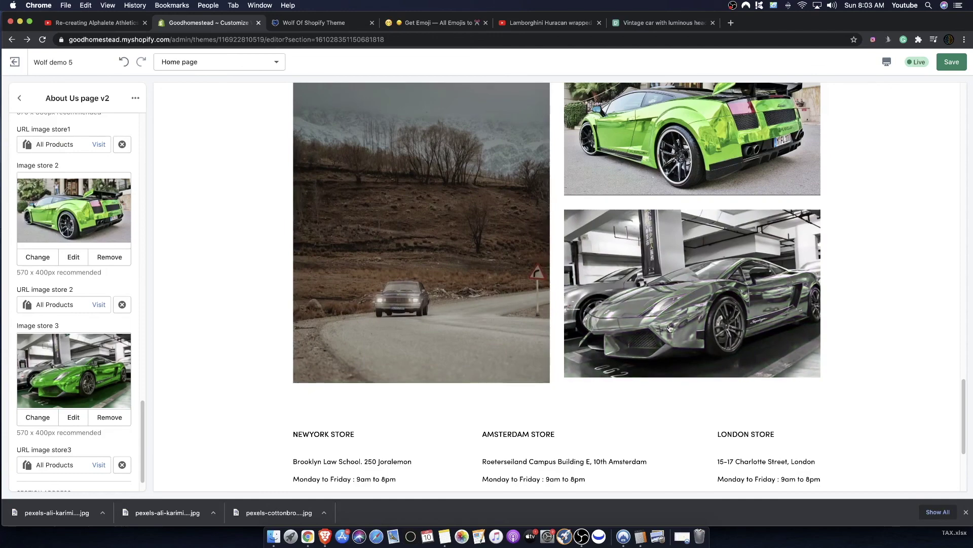
{"action": "scroll", "coordinate": [828, 256], "scroll_direction": "up", "scroll_amount": 6}
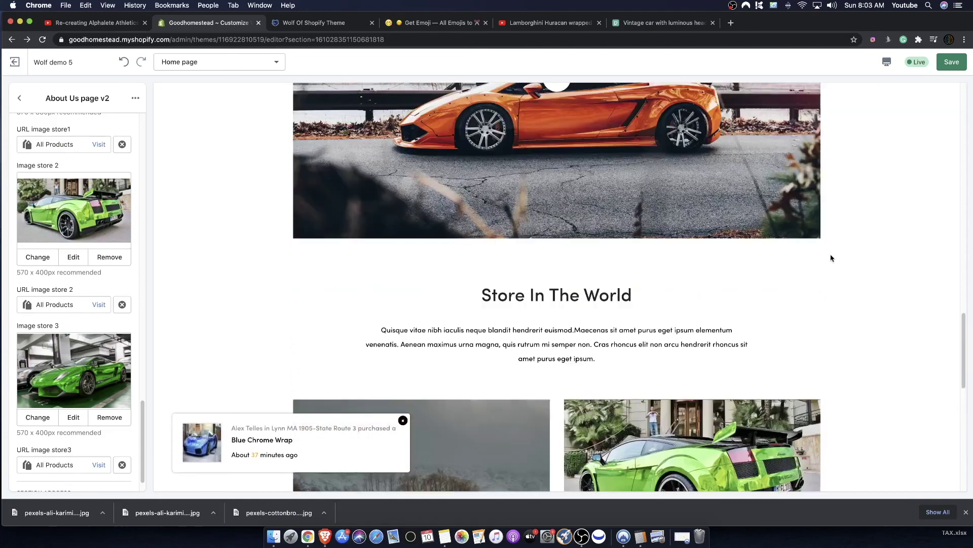
{"action": "scroll", "coordinate": [513, 279], "scroll_direction": "down", "scroll_amount": 1}
{"action": "scroll", "coordinate": [630, 299], "scroll_direction": "down", "scroll_amount": 5}
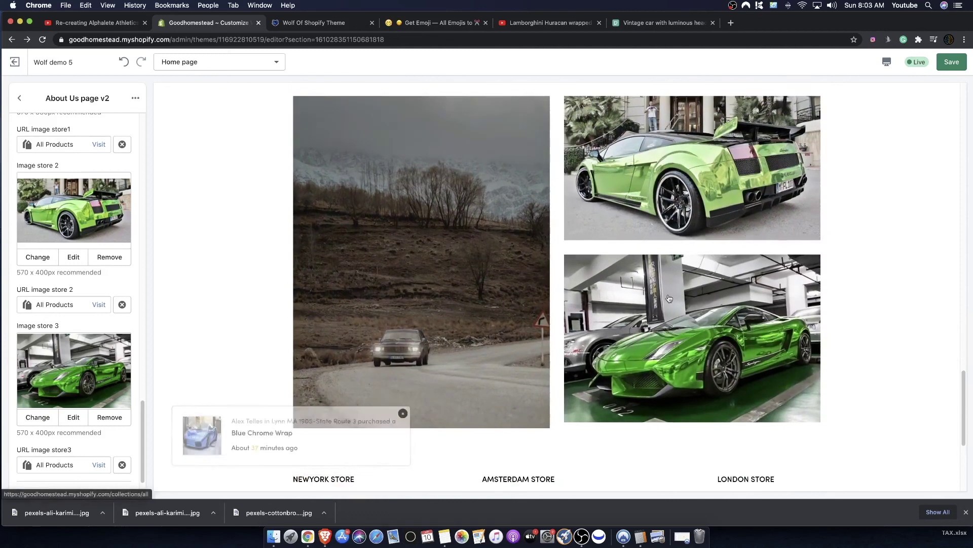
{"action": "scroll", "coordinate": [88, 410], "scroll_direction": "down", "scroll_amount": 2}
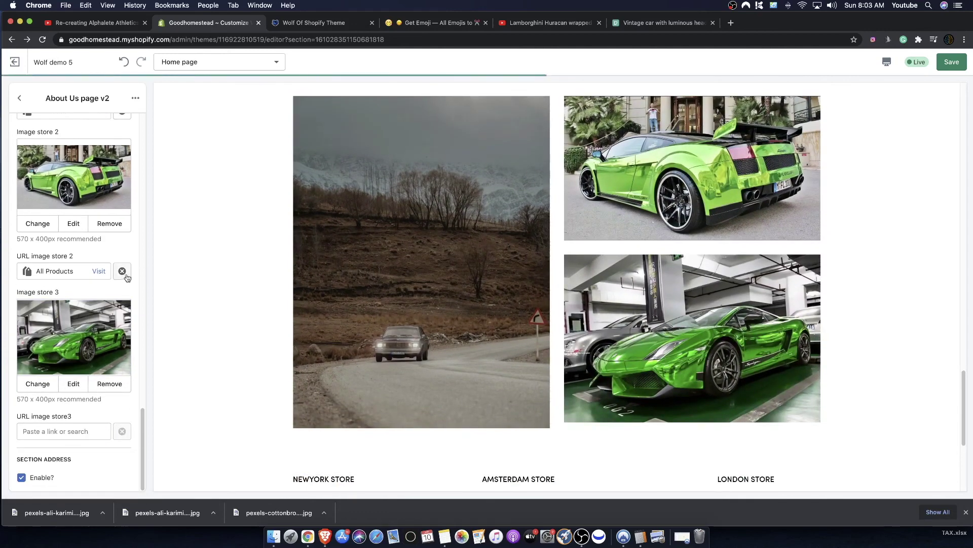
{"action": "scroll", "coordinate": [127, 277], "scroll_direction": "up", "scroll_amount": 3}
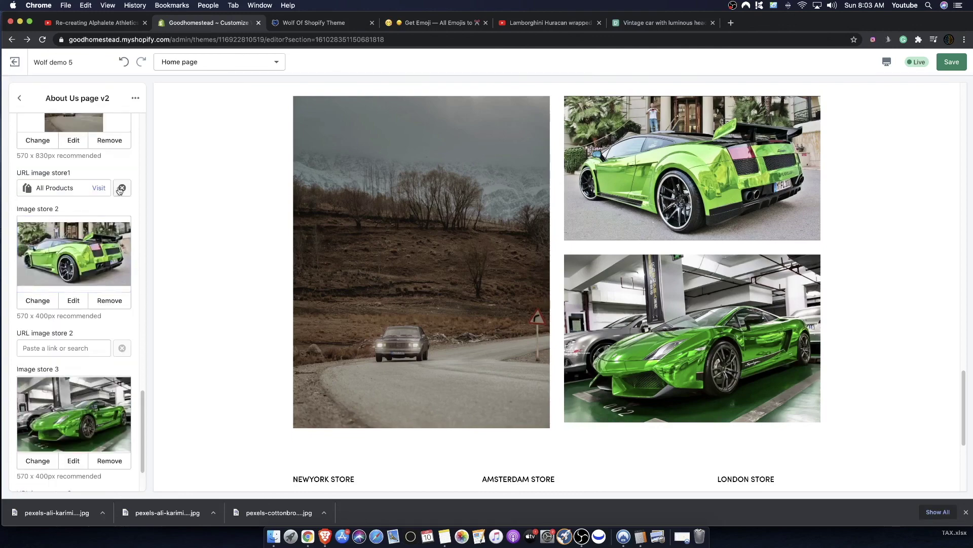
{"action": "scroll", "coordinate": [133, 307], "scroll_direction": "up", "scroll_amount": 3}
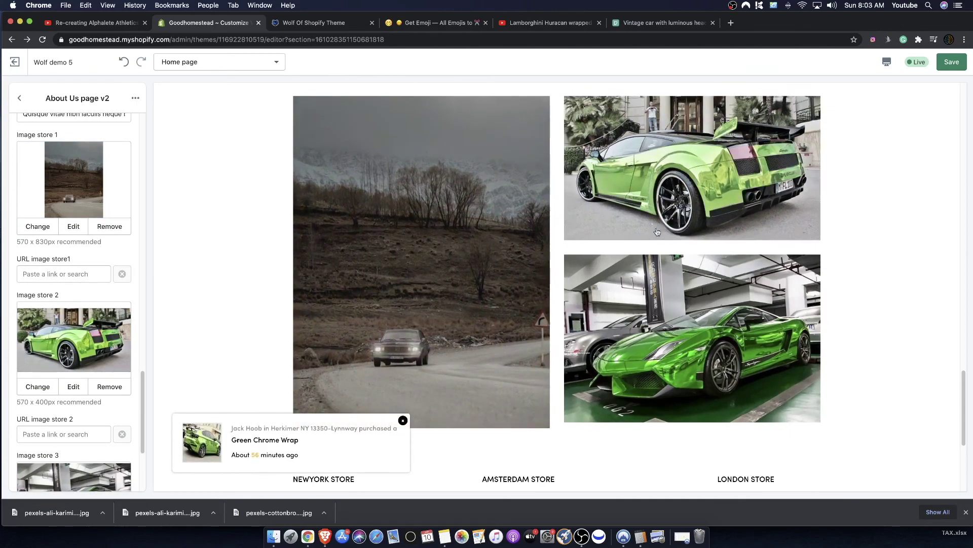
{"action": "left_click", "coordinate": [948, 61]}
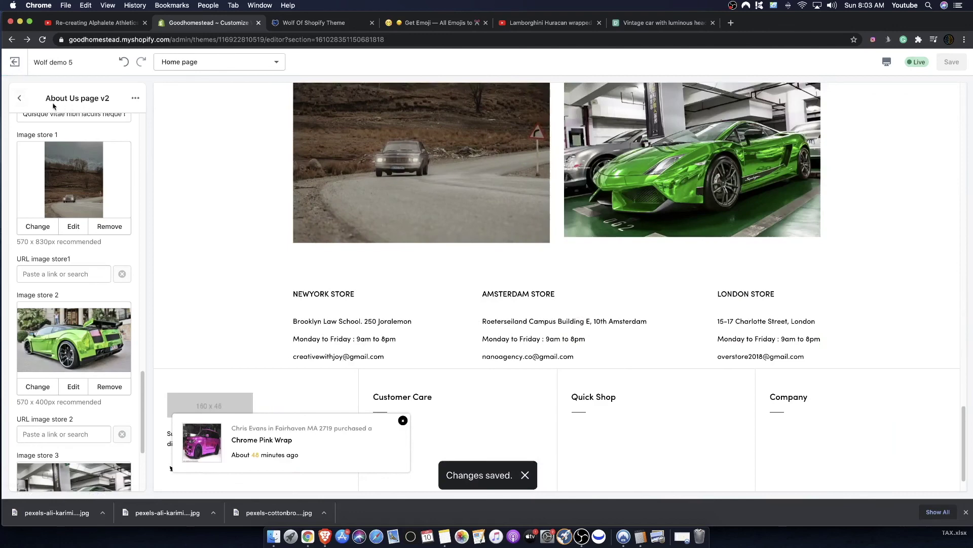
{"action": "left_click", "coordinate": [19, 98]}
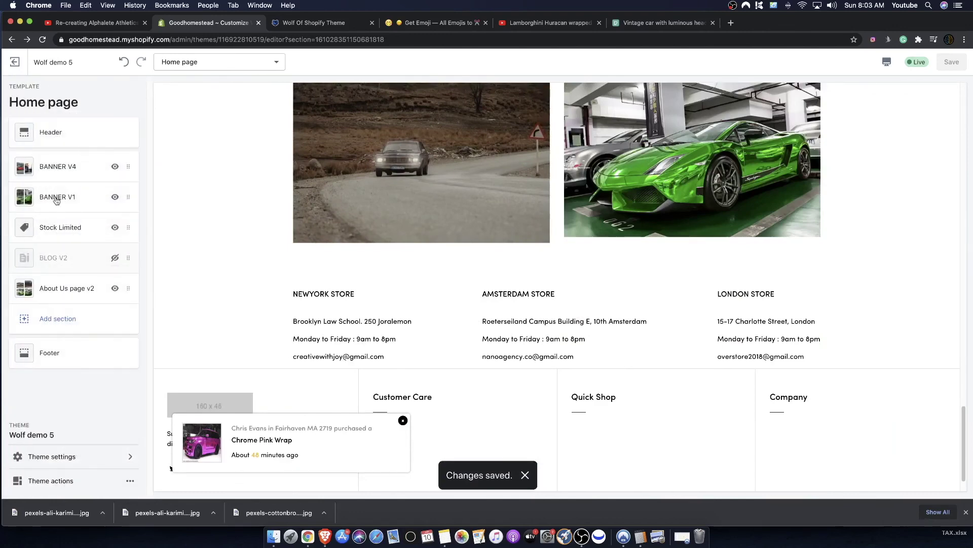
Add a Contact Us form section from the Miscellaneous list below About Us page v2
{"action": "left_click", "coordinate": [68, 319]}
{"action": "scroll", "coordinate": [76, 345], "scroll_direction": "down", "scroll_amount": 15}
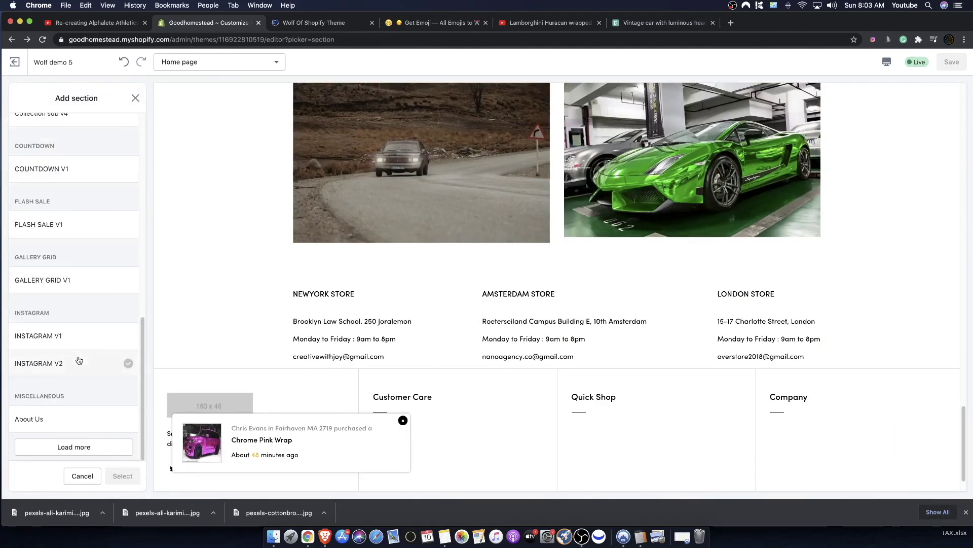
{"action": "scroll", "coordinate": [632, 217], "scroll_direction": "up", "scroll_amount": 15}
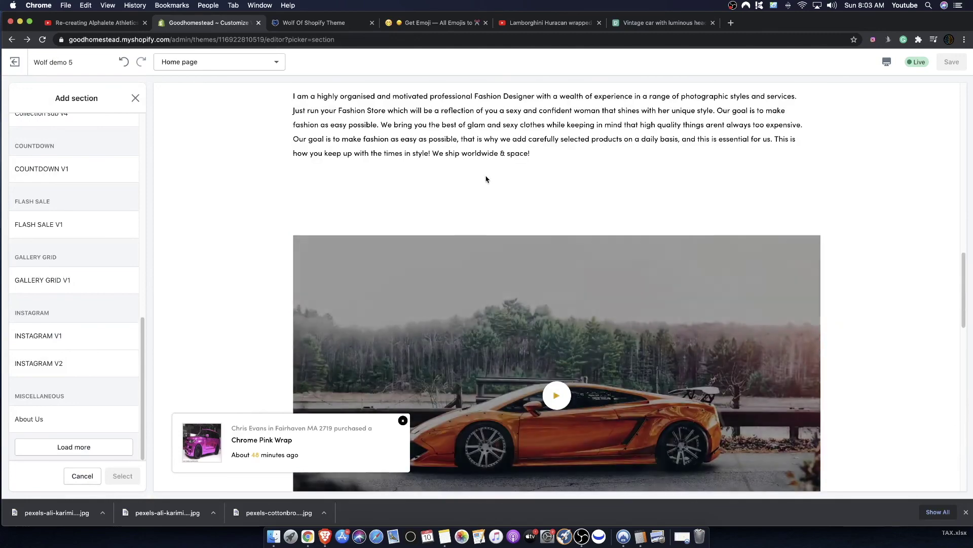
{"action": "scroll", "coordinate": [281, 177], "scroll_direction": "down", "scroll_amount": 5}
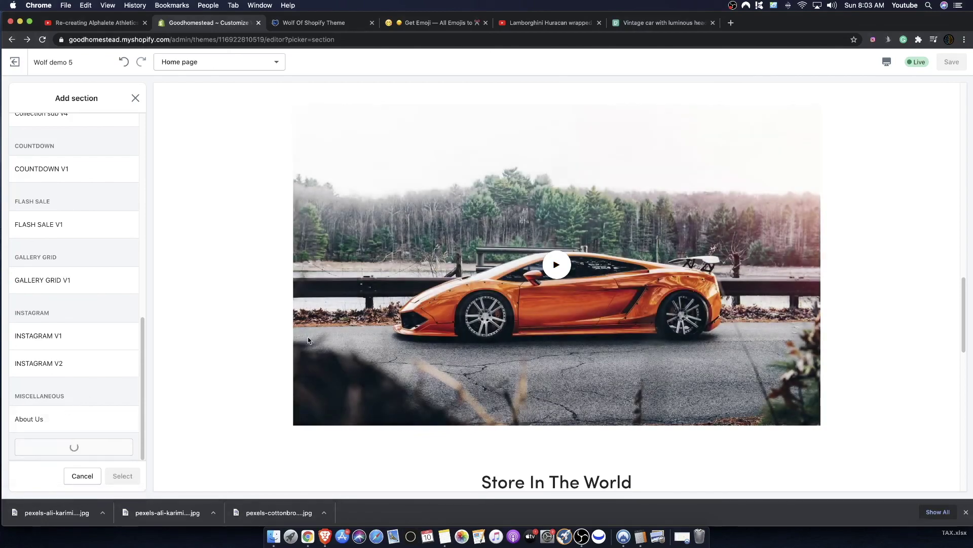
{"action": "scroll", "coordinate": [613, 278], "scroll_direction": "down", "scroll_amount": 5}
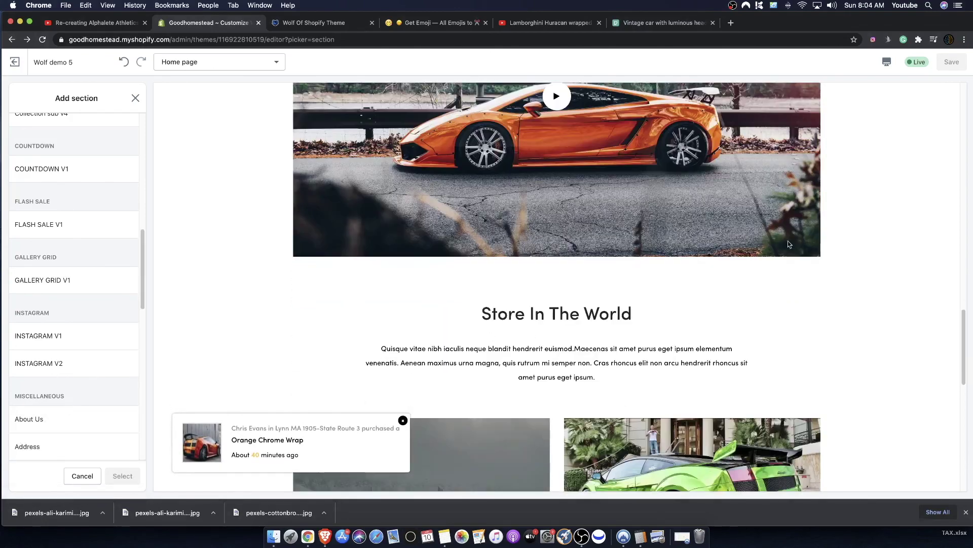
{"action": "scroll", "coordinate": [789, 243], "scroll_direction": "up", "scroll_amount": 3}
{"action": "scroll", "coordinate": [543, 173], "scroll_direction": "down", "scroll_amount": 3}
{"action": "scroll", "coordinate": [21, 381], "scroll_direction": "down", "scroll_amount": 3}
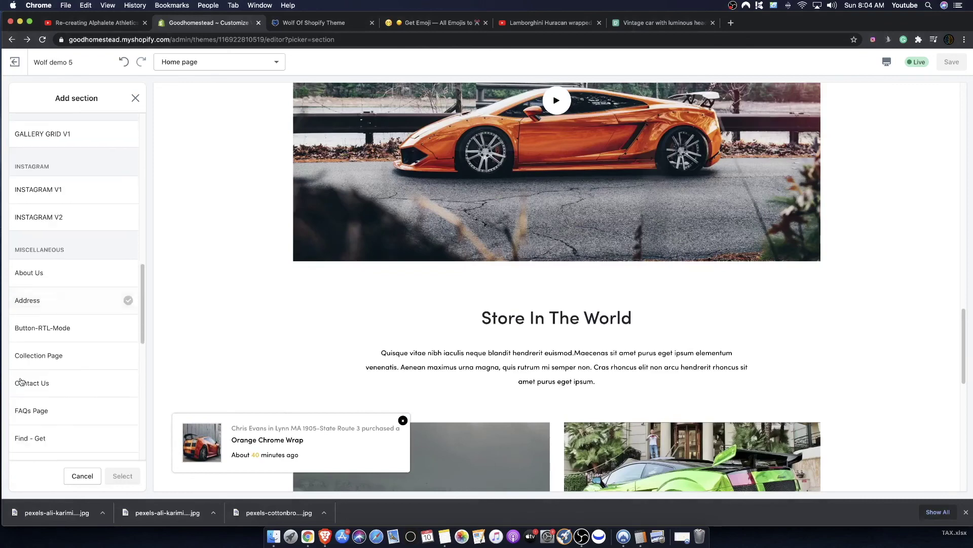
{"action": "scroll", "coordinate": [334, 278], "scroll_direction": "up", "scroll_amount": 3}
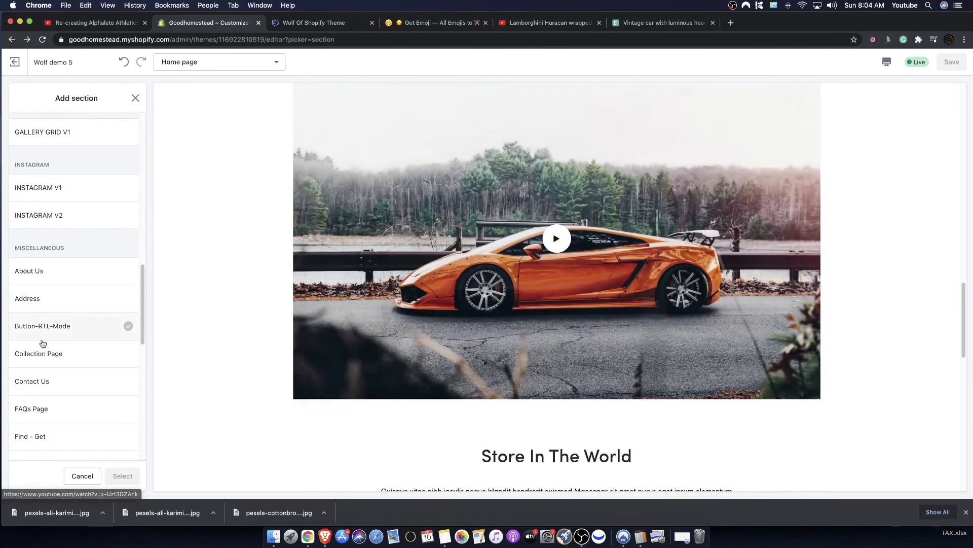
{"action": "scroll", "coordinate": [63, 309], "scroll_direction": "down", "scroll_amount": 2}
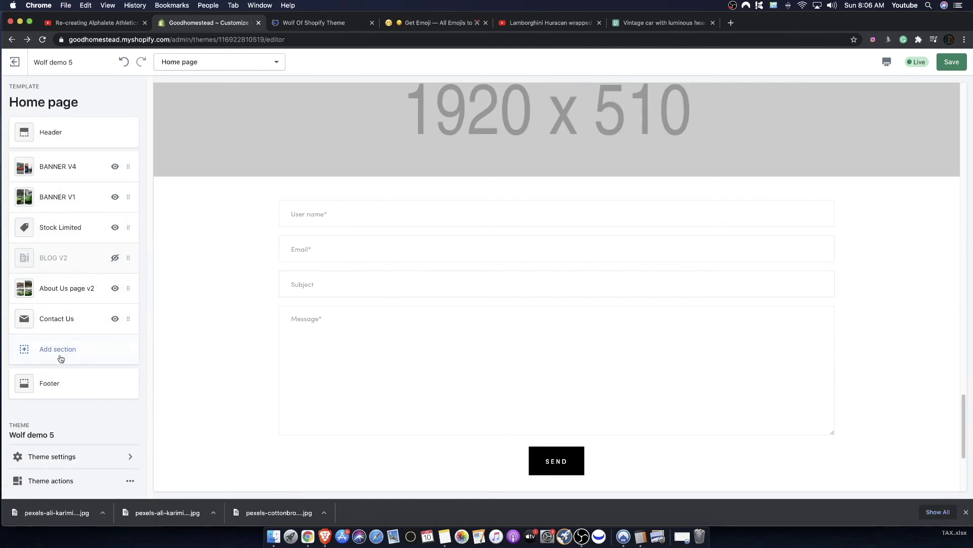
Edit the Contact Us section's Placeholder name field to read 'Name*' instead of 'User name*'
{"action": "left_click", "coordinate": [55, 321]}
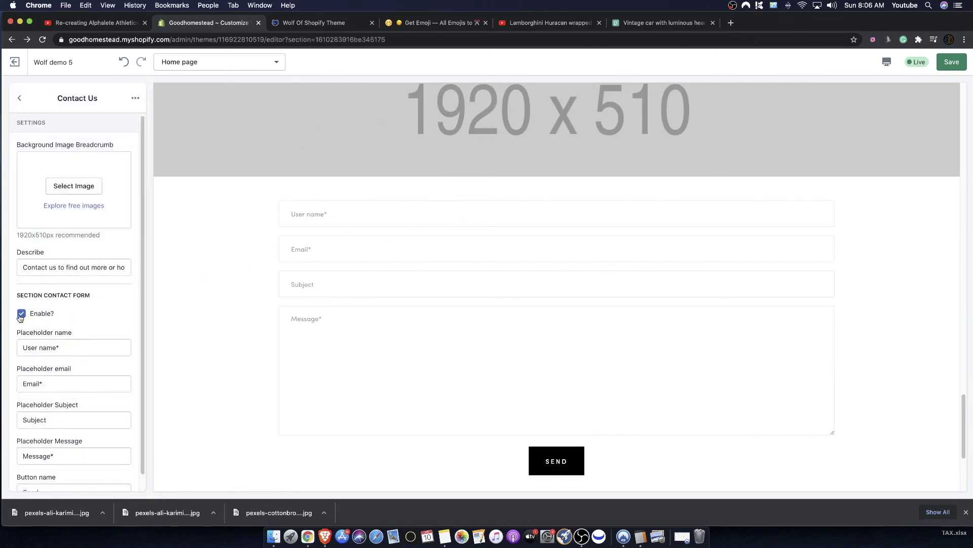
{"action": "scroll", "coordinate": [35, 330], "scroll_direction": "down", "scroll_amount": 1}
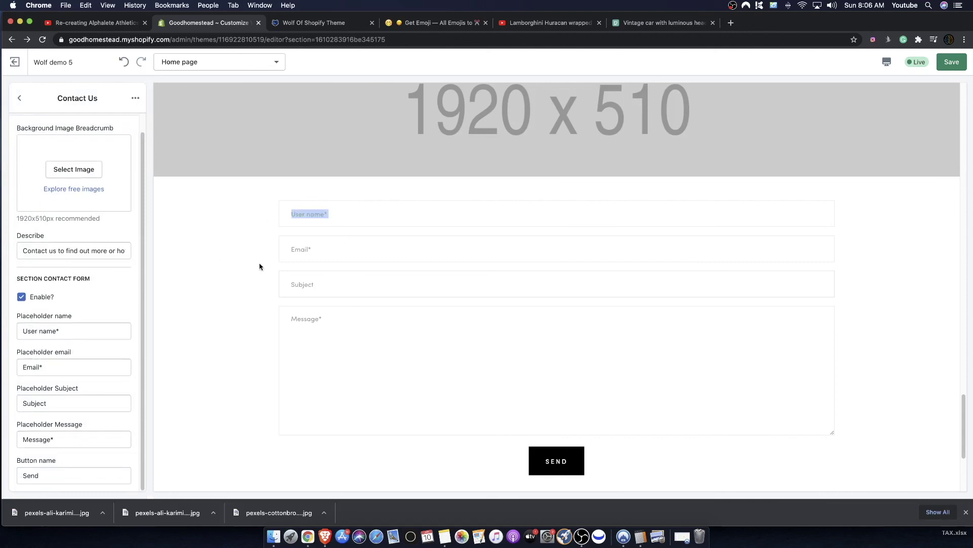
{"action": "left_click", "coordinate": [24, 299]}
{"action": "left_click", "coordinate": [18, 99]}
Open the section picker, load more section types and preview the Find - Get section
{"action": "left_click", "coordinate": [87, 355]}
{"action": "scroll", "coordinate": [81, 406], "scroll_direction": "down", "scroll_amount": 10}
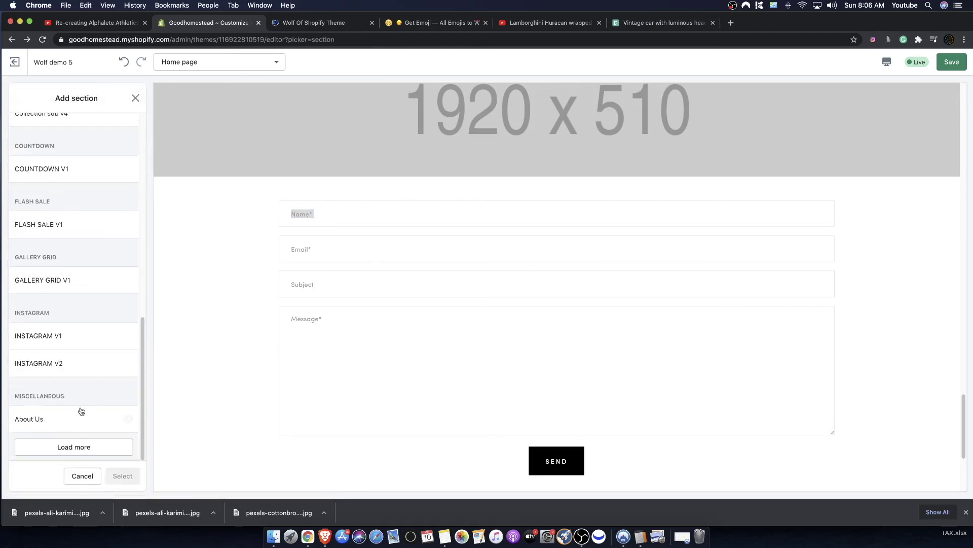
{"action": "left_click", "coordinate": [72, 447]}
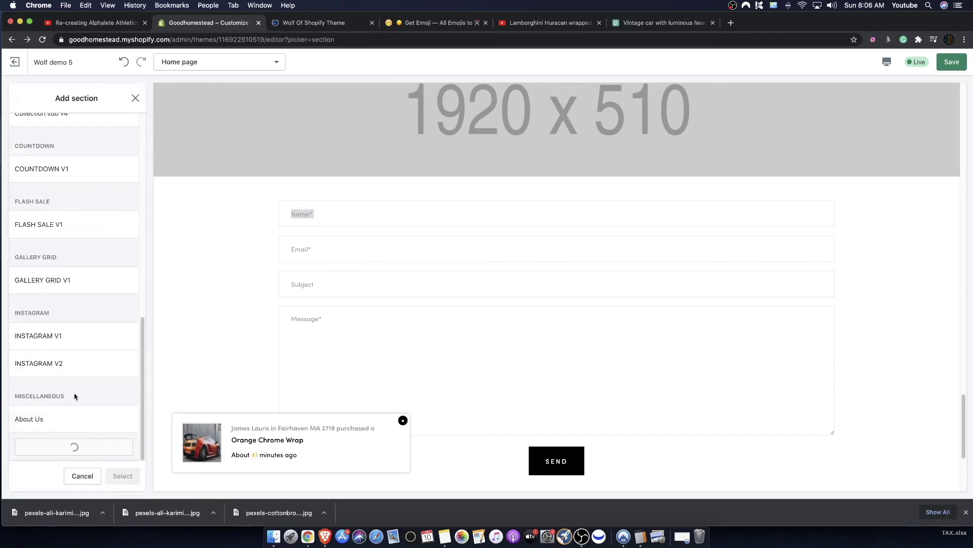
{"action": "scroll", "coordinate": [76, 380], "scroll_direction": "down", "scroll_amount": 8}
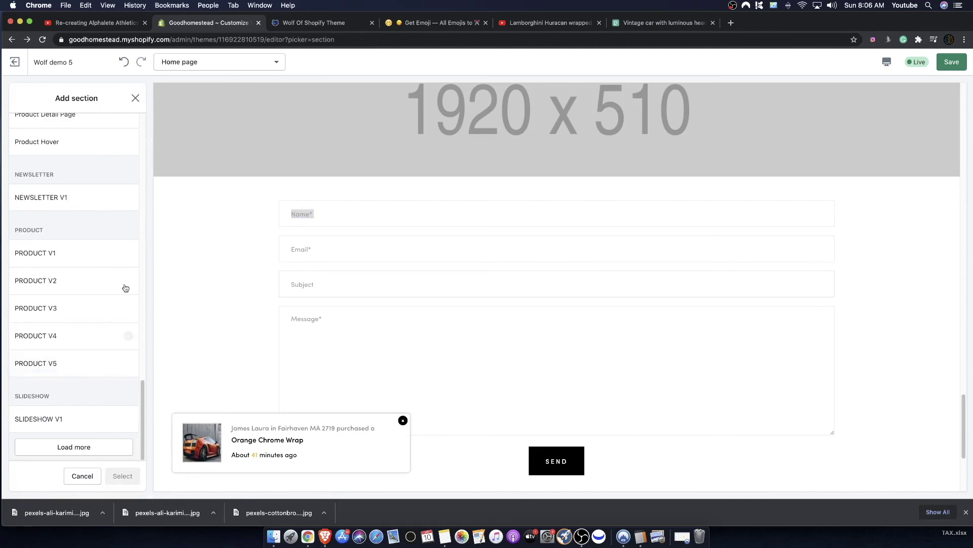
{"action": "scroll", "coordinate": [84, 345], "scroll_direction": "up", "scroll_amount": 4}
{"action": "scroll", "coordinate": [18, 321], "scroll_direction": "up", "scroll_amount": 1}
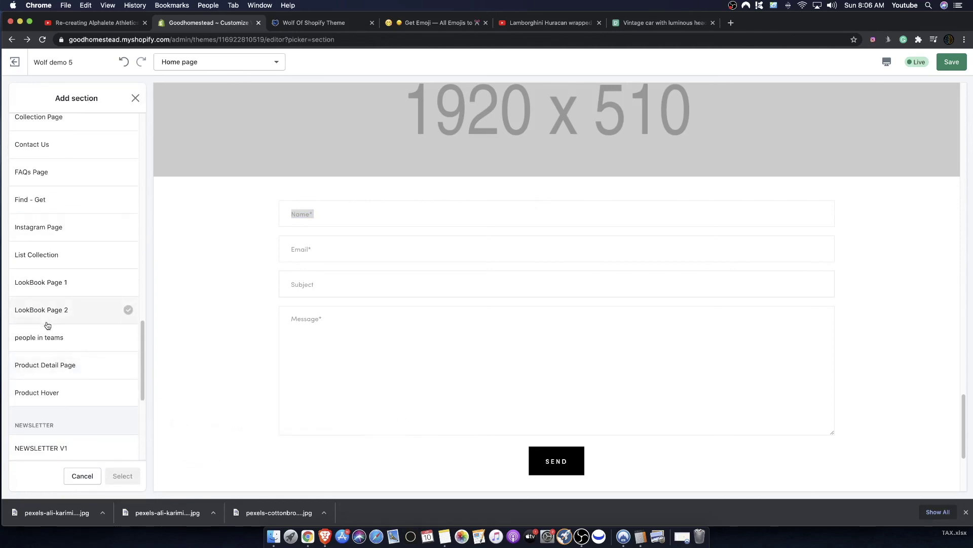
{"action": "left_click", "coordinate": [61, 205]}
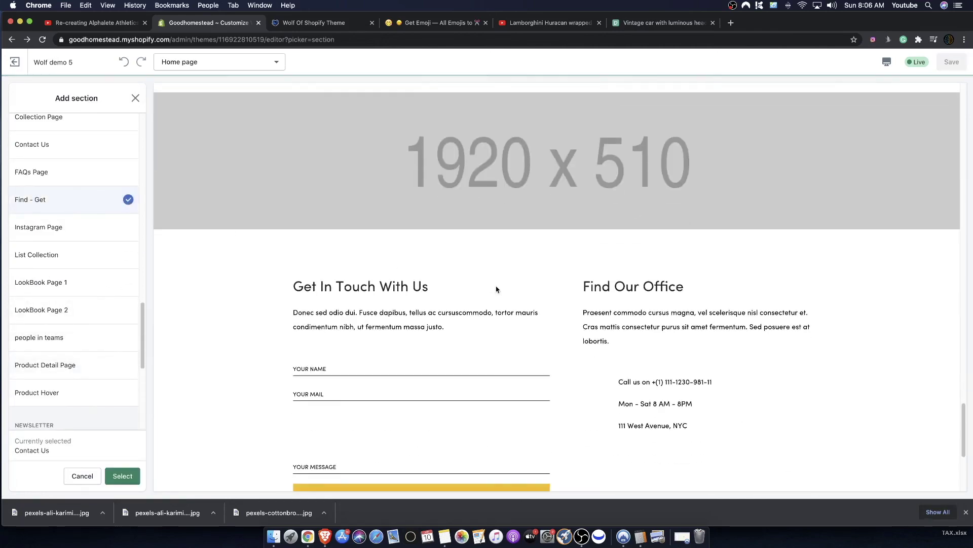
{"action": "left_click_drag", "start_coordinate": [304, 190], "coordinate": [726, 334]}
{"action": "left_click", "coordinate": [717, 315]}
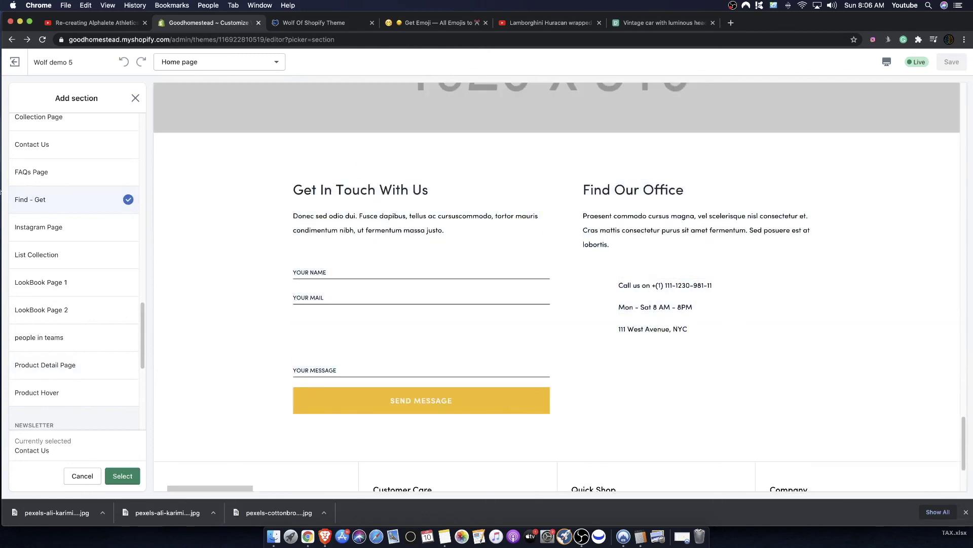
Preview FAQs Page, List Collection and LookBook Page 1, then add LookBook Page 2
{"action": "left_click", "coordinate": [41, 227]}
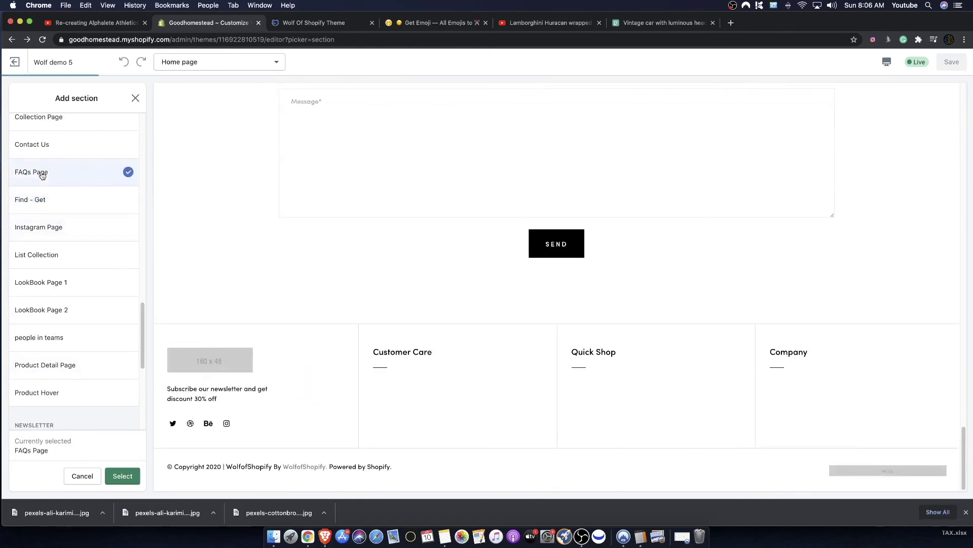
{"action": "scroll", "coordinate": [513, 316], "scroll_direction": "down", "scroll_amount": 3}
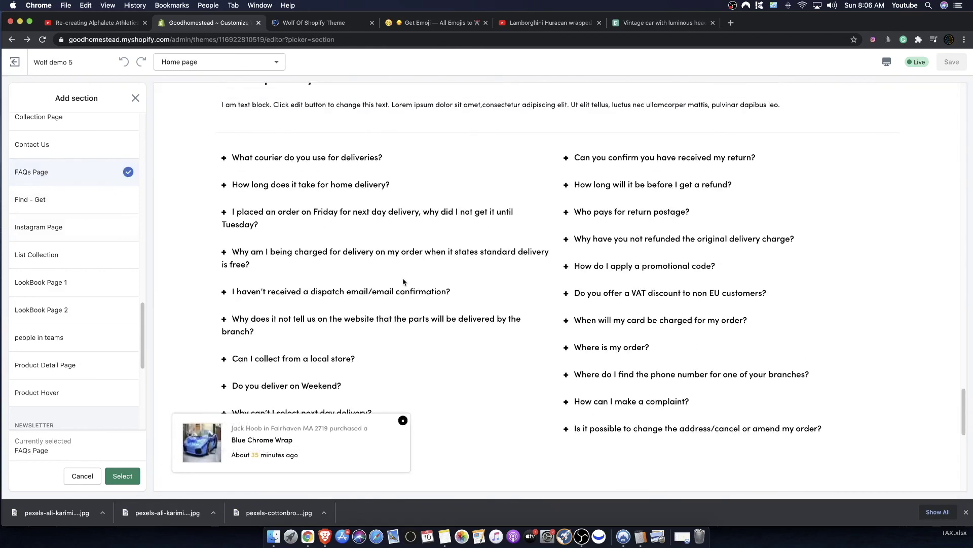
{"action": "left_click", "coordinate": [47, 209]}
{"action": "left_click", "coordinate": [66, 238]}
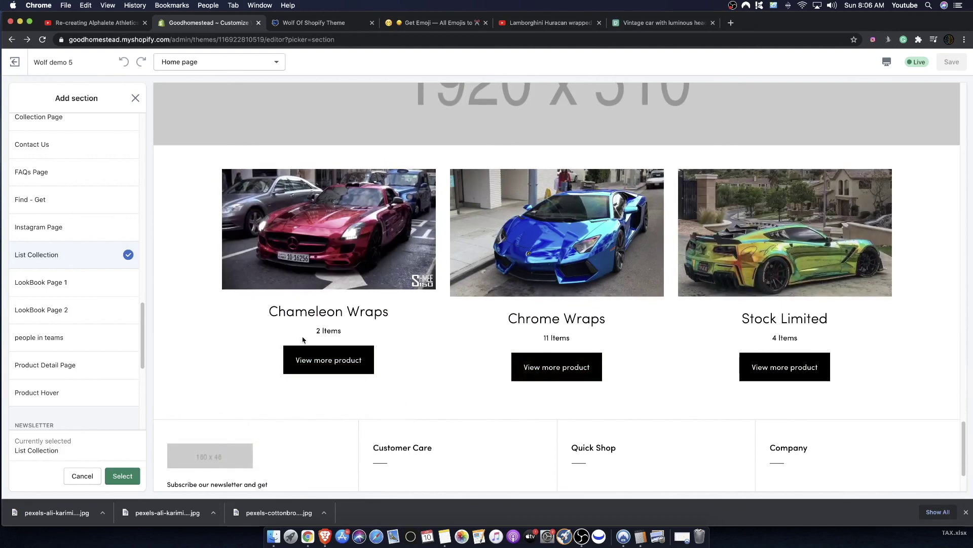
{"action": "left_click", "coordinate": [70, 288]}
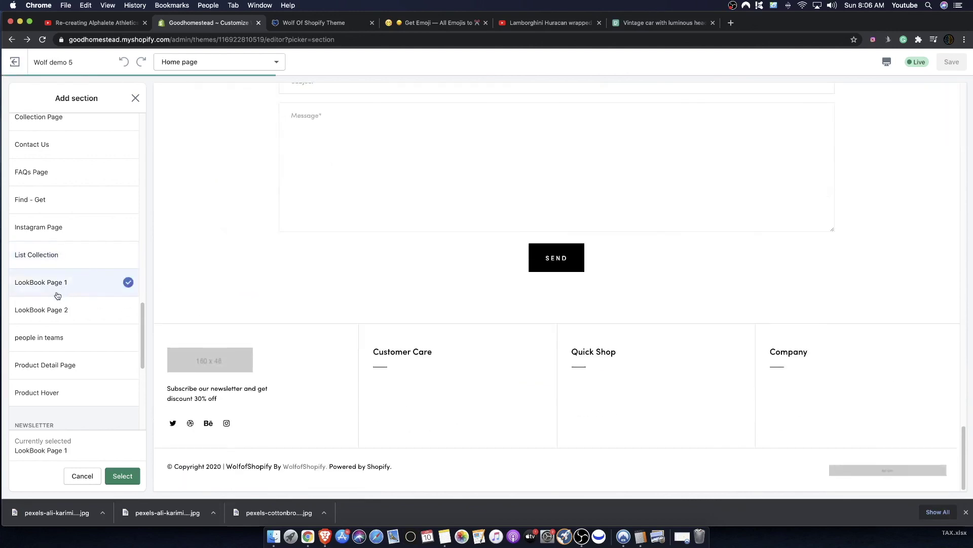
{"action": "left_click", "coordinate": [87, 332]}
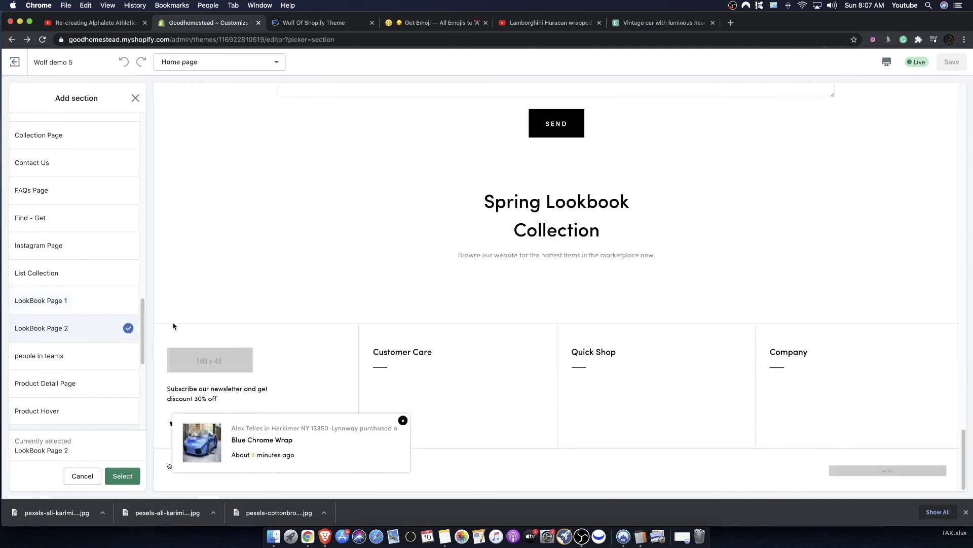
{"action": "left_click", "coordinate": [123, 481]}
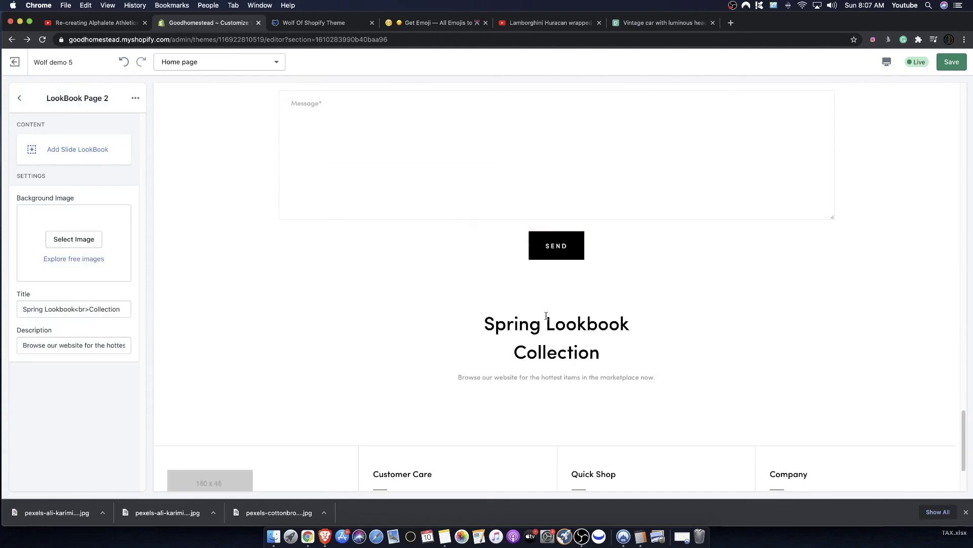
Add a first lookbook slide using the blue chrome car image
{"action": "left_click_drag", "start_coordinate": [484, 324], "coordinate": [636, 337]}
{"action": "left_click", "coordinate": [78, 149]}
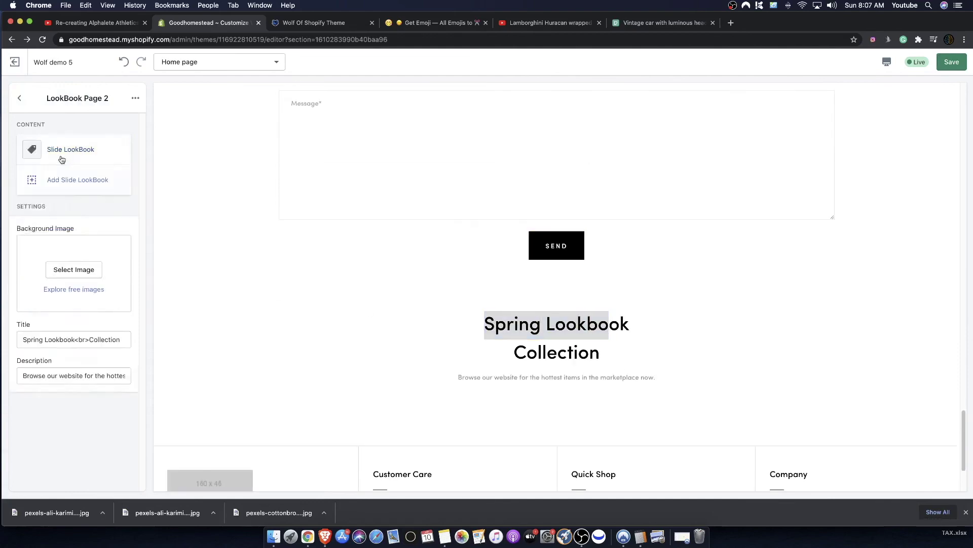
{"action": "left_click", "coordinate": [71, 196]}
{"action": "left_click", "coordinate": [103, 337]}
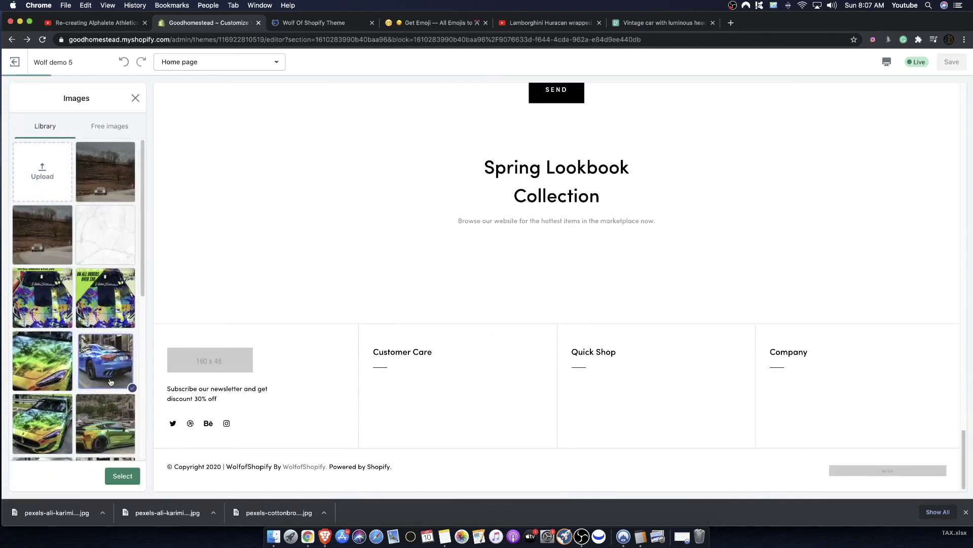
{"action": "left_click", "coordinate": [122, 475]}
{"action": "scroll", "coordinate": [85, 309], "scroll_direction": "down", "scroll_amount": 3}
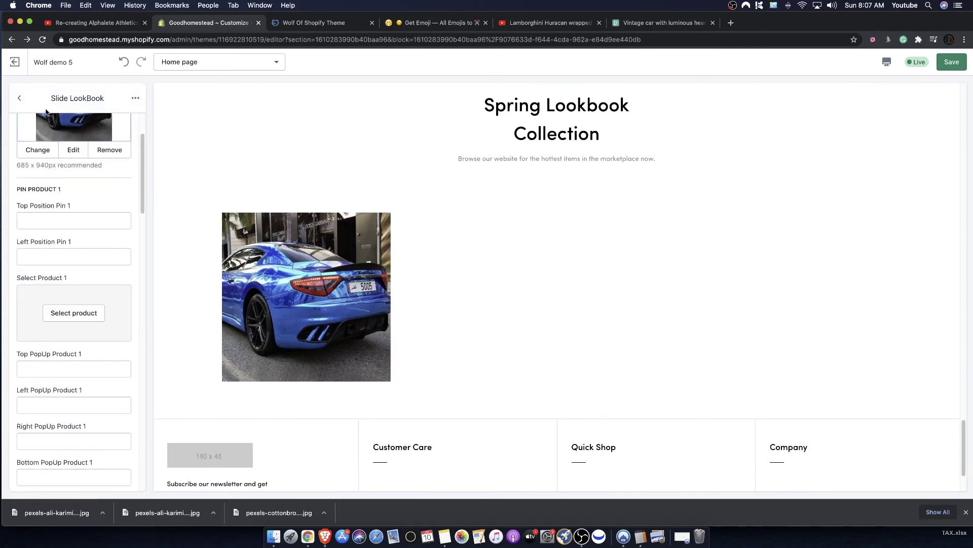
Add a second lookbook slide using the green chrome car image
{"action": "left_click", "coordinate": [20, 98]}
{"action": "left_click", "coordinate": [67, 187]}
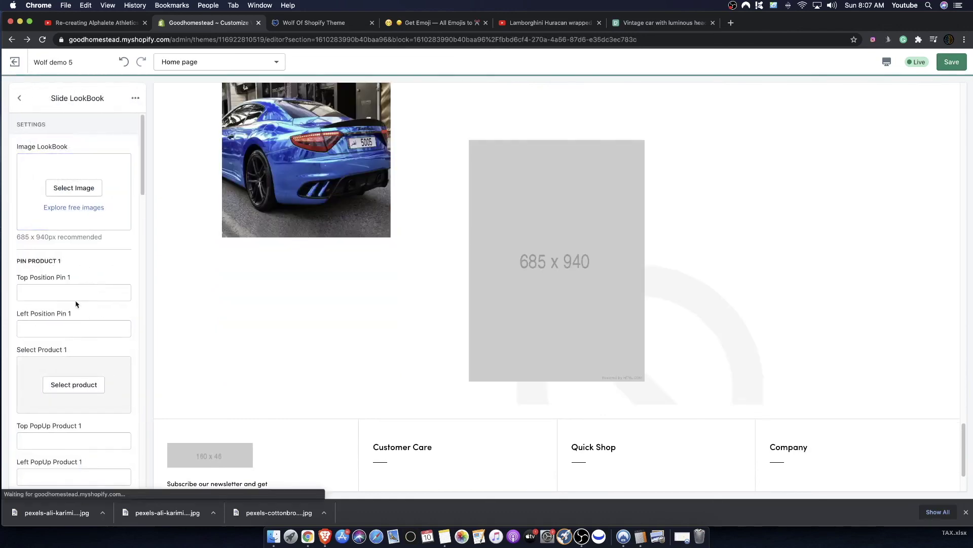
{"action": "left_click", "coordinate": [70, 188]}
{"action": "scroll", "coordinate": [101, 329], "scroll_direction": "down", "scroll_amount": 3}
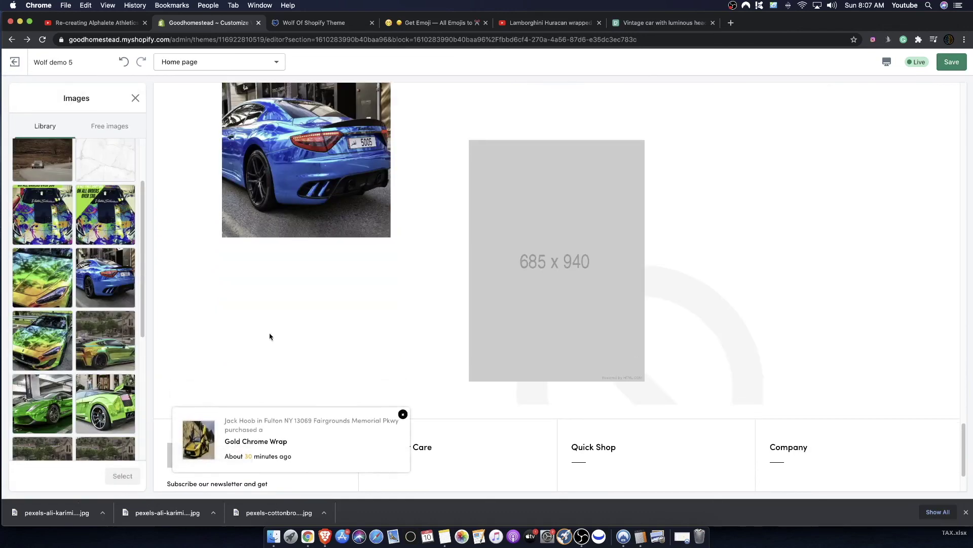
{"action": "left_click", "coordinate": [43, 403]}
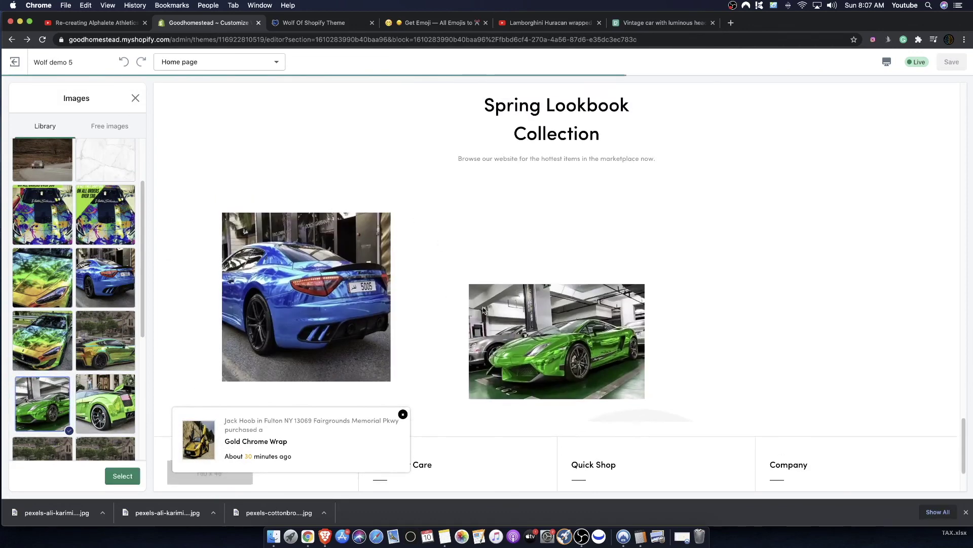
{"action": "scroll", "coordinate": [98, 446], "scroll_direction": "down", "scroll_amount": 5}
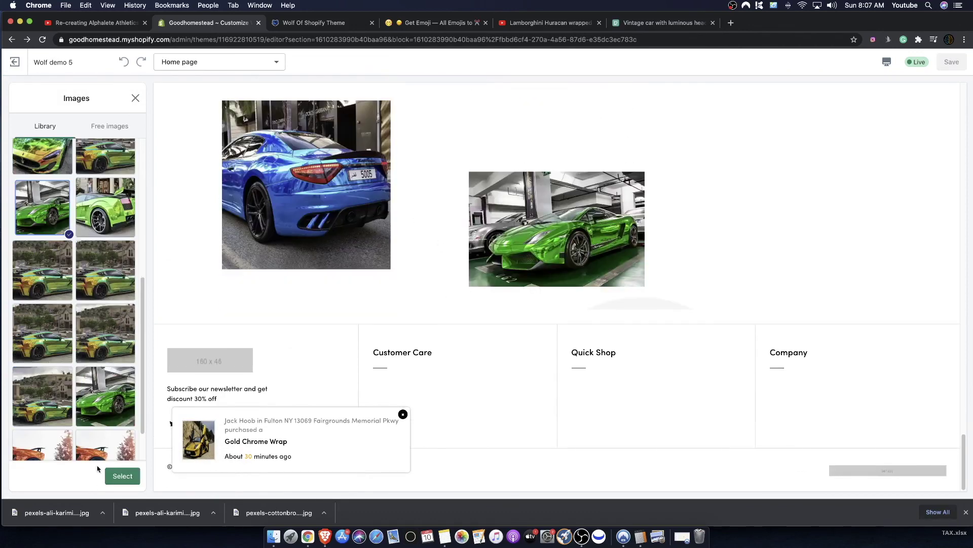
{"action": "left_click", "coordinate": [122, 475]}
{"action": "scroll", "coordinate": [82, 298], "scroll_direction": "down", "scroll_amount": 15}
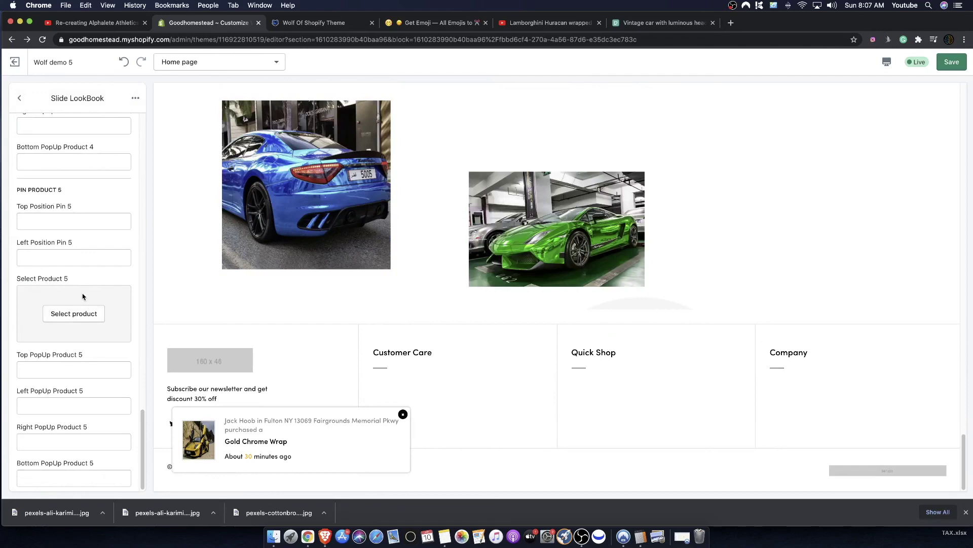
Add a third lookbook slide using the orange car image
{"action": "left_click", "coordinate": [20, 99]}
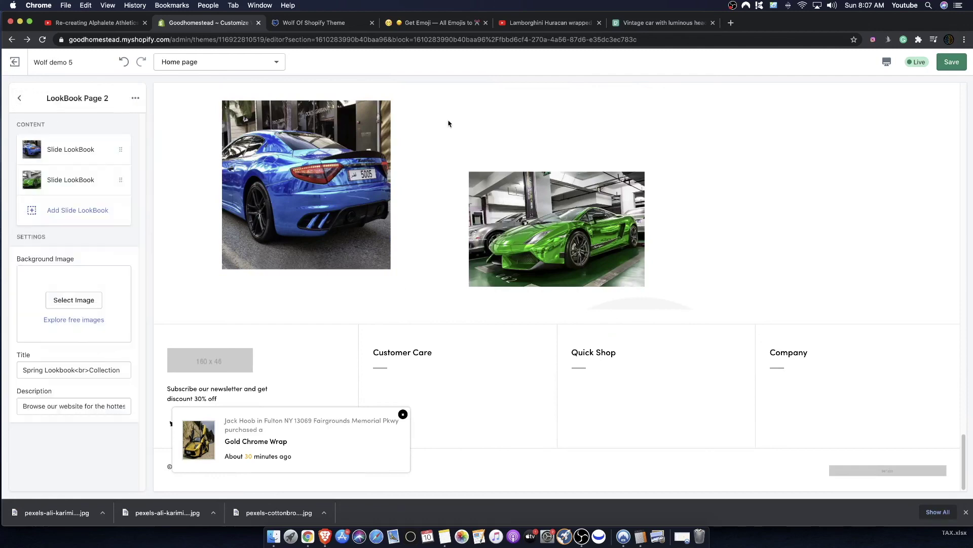
{"action": "left_click", "coordinate": [68, 212]}
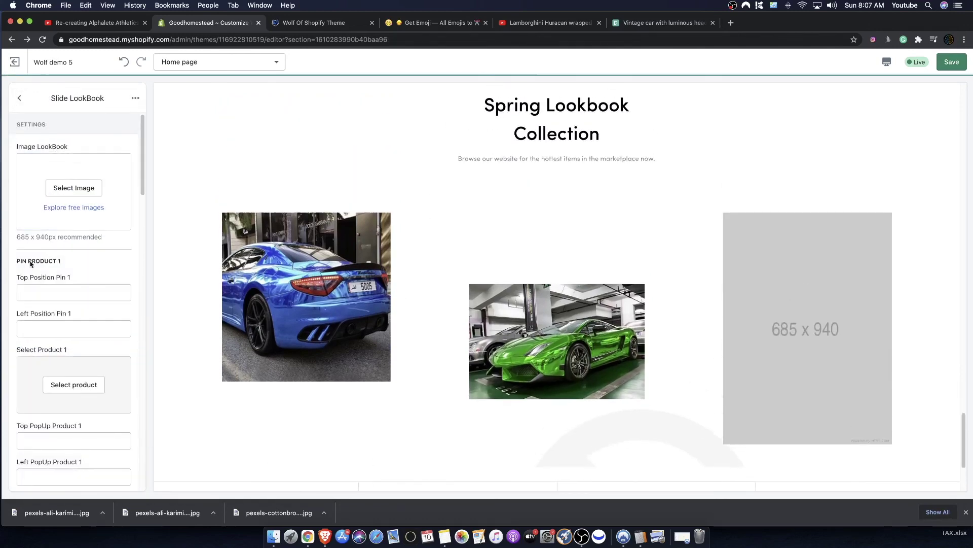
{"action": "left_click", "coordinate": [84, 189]}
{"action": "scroll", "coordinate": [91, 355], "scroll_direction": "down", "scroll_amount": 10}
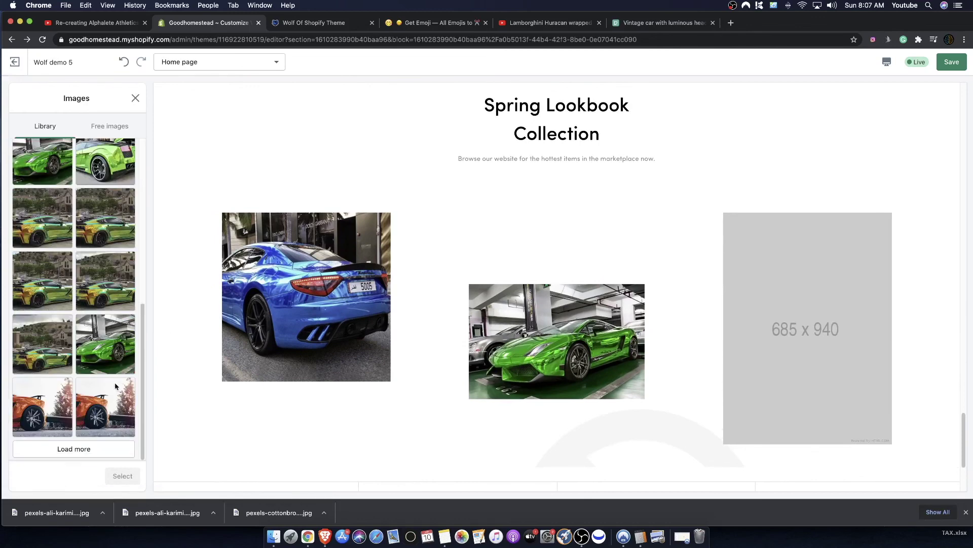
{"action": "left_click", "coordinate": [93, 419]}
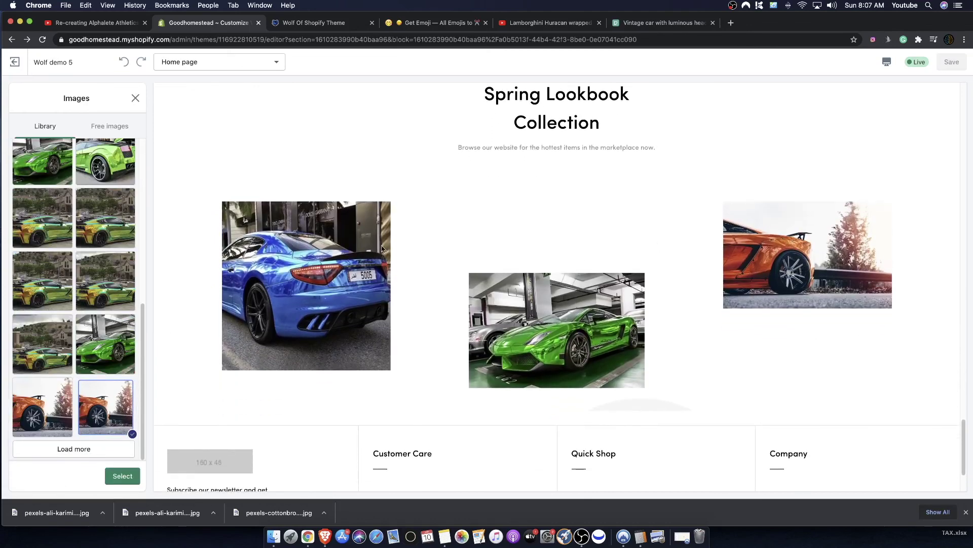
{"action": "left_click", "coordinate": [122, 475]}
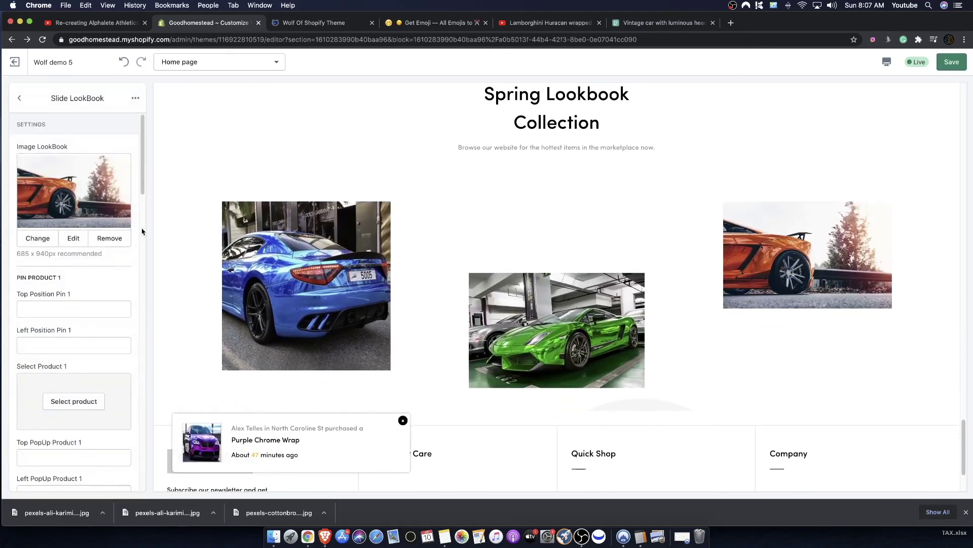
{"action": "scroll", "coordinate": [55, 310], "scroll_direction": "down", "scroll_amount": 1}
Pin Orange Chrome Wrap to the first slide, replacing an initial Blue Chrome Wrap pick
{"action": "left_click", "coordinate": [78, 382]}
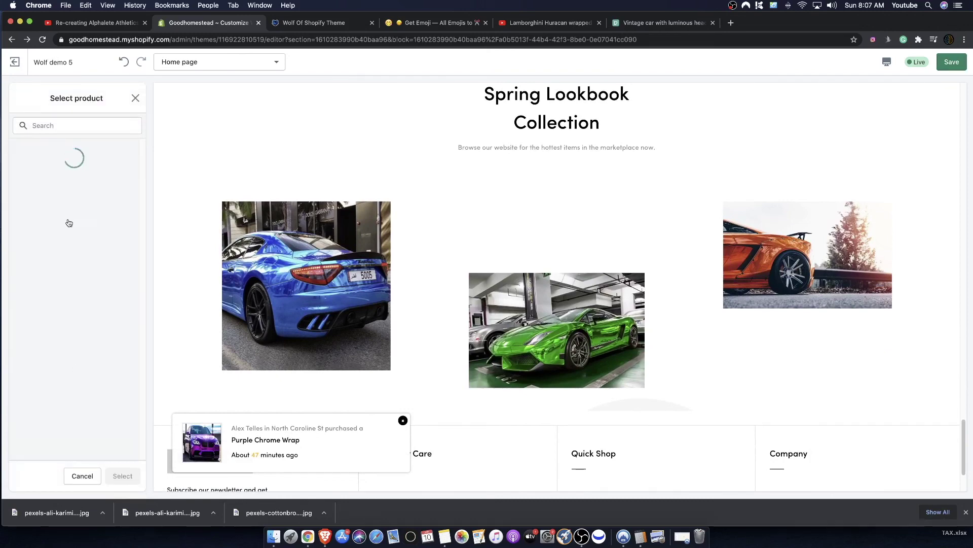
{"action": "left_click", "coordinate": [62, 212]}
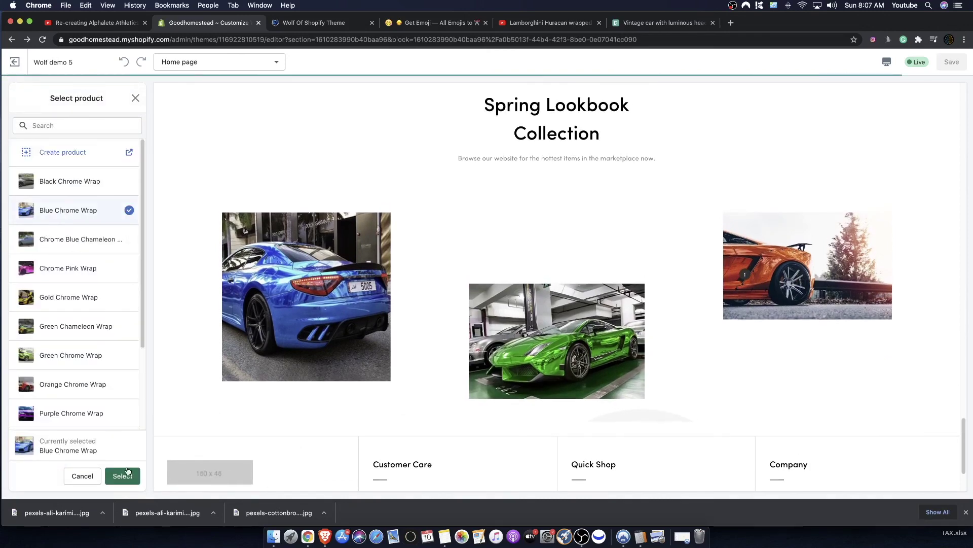
{"action": "left_click", "coordinate": [124, 475]}
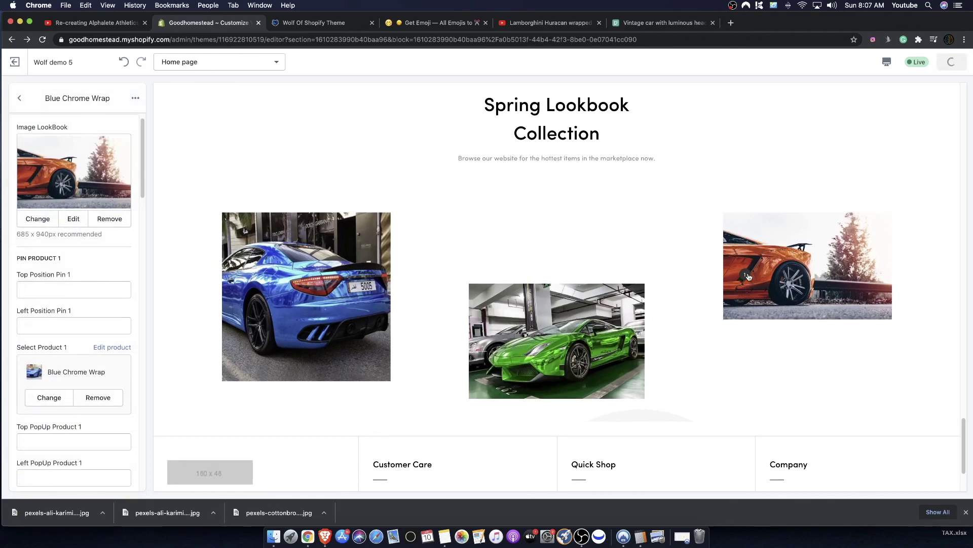
{"action": "left_click", "coordinate": [966, 512]}
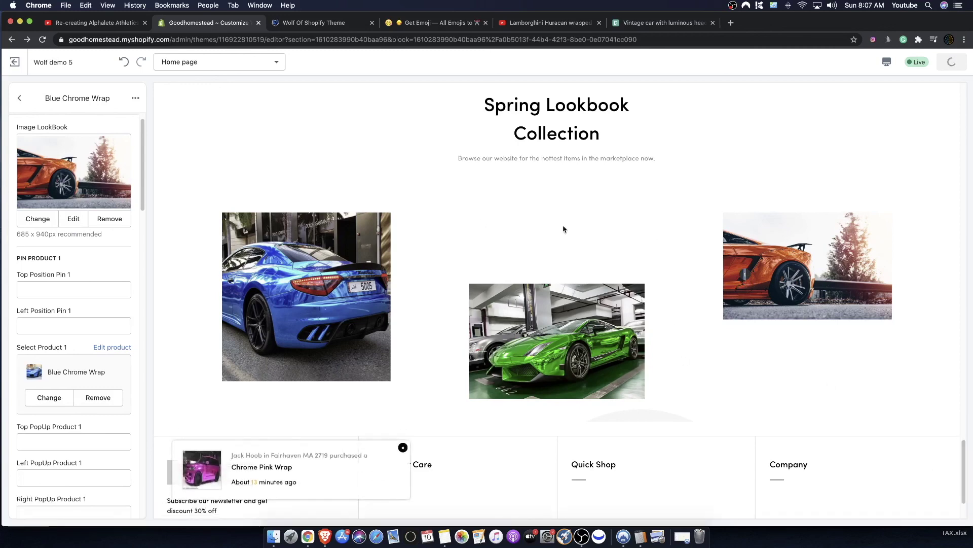
{"action": "scroll", "coordinate": [761, 280], "scroll_direction": "down", "scroll_amount": 1}
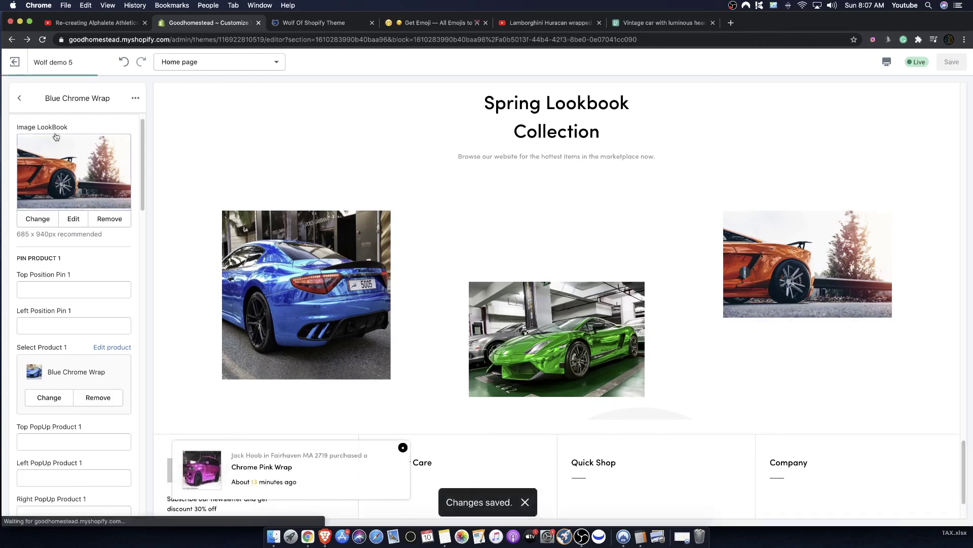
{"action": "left_click", "coordinate": [93, 313]}
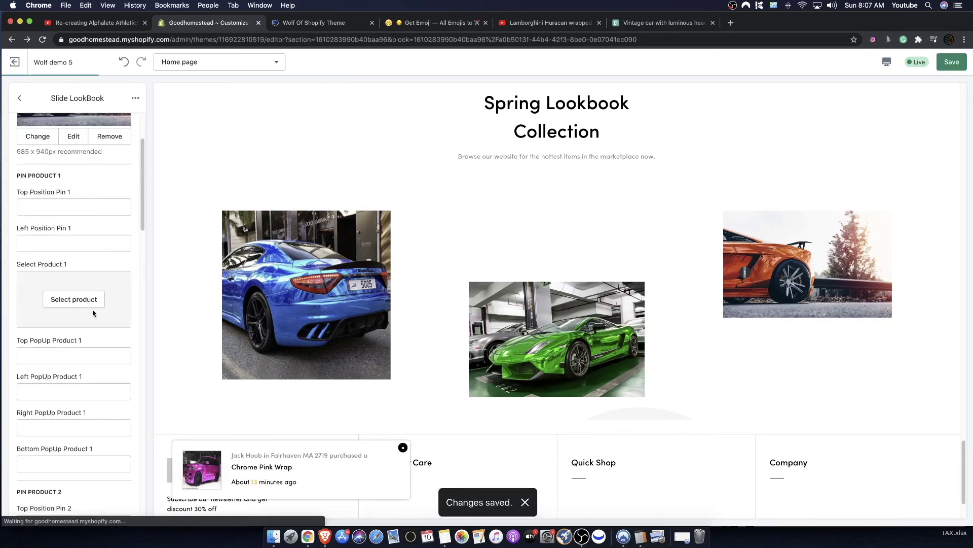
{"action": "left_click", "coordinate": [72, 300]}
{"action": "scroll", "coordinate": [77, 284], "scroll_direction": "down", "scroll_amount": 1}
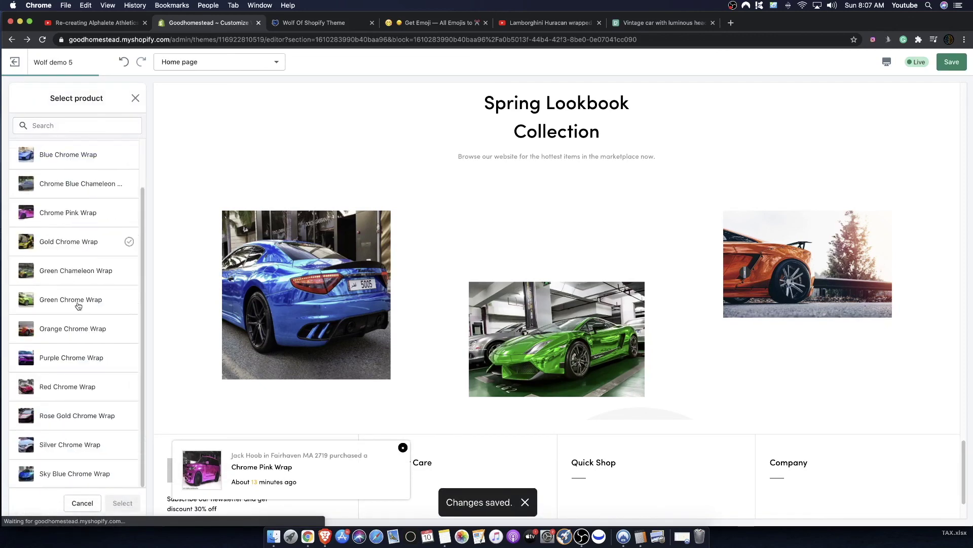
{"action": "left_click", "coordinate": [70, 323]}
{"action": "left_click", "coordinate": [122, 503]}
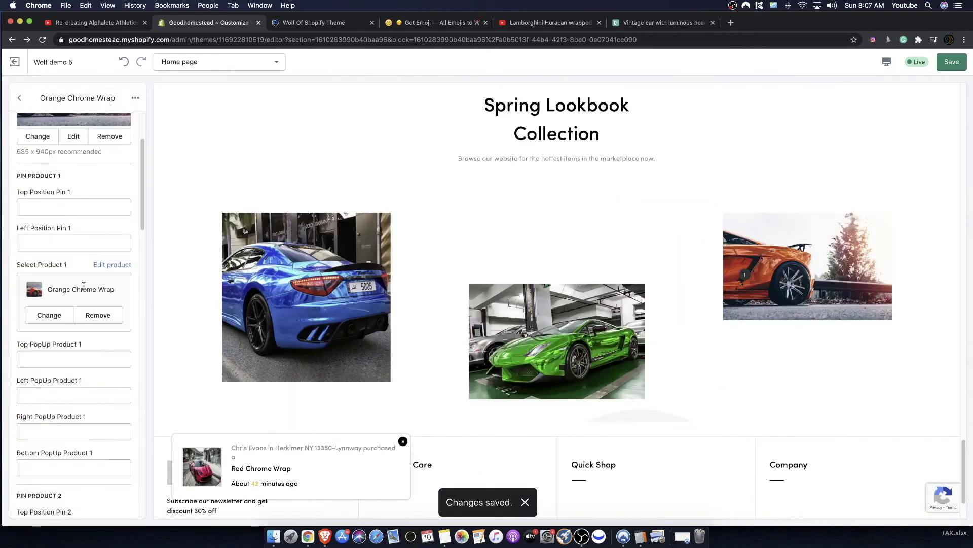
{"action": "scroll", "coordinate": [101, 287], "scroll_direction": "down", "scroll_amount": 2}
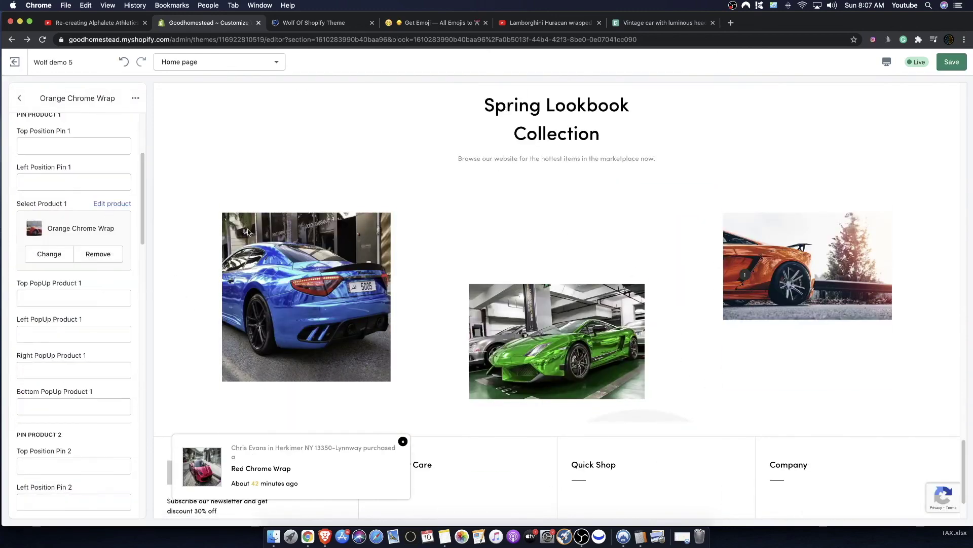
{"action": "left_click", "coordinate": [20, 99]}
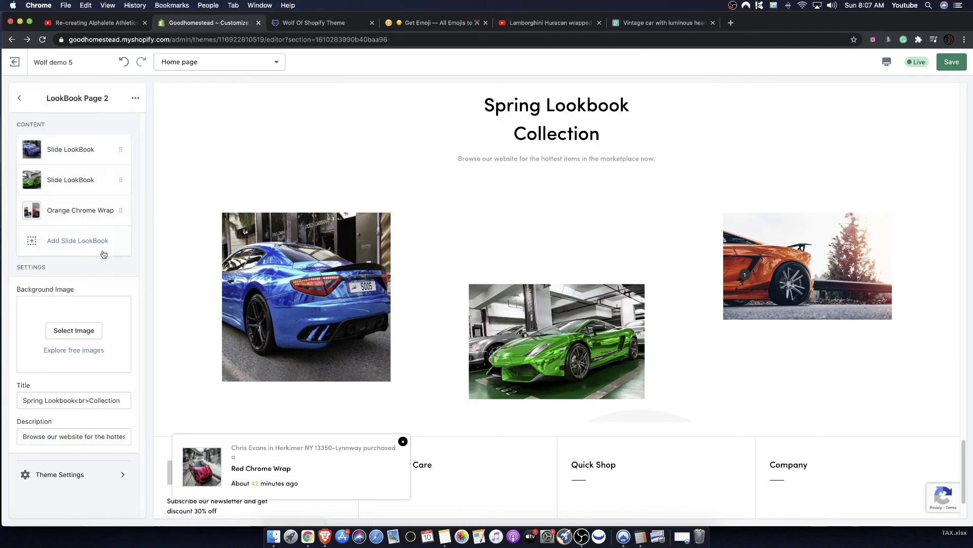
Move the Orange Chrome Wrap slide to the top and pin Blue Chrome Wrap to the second slide
{"action": "left_click_drag", "start_coordinate": [102, 211], "coordinate": [96, 149]}
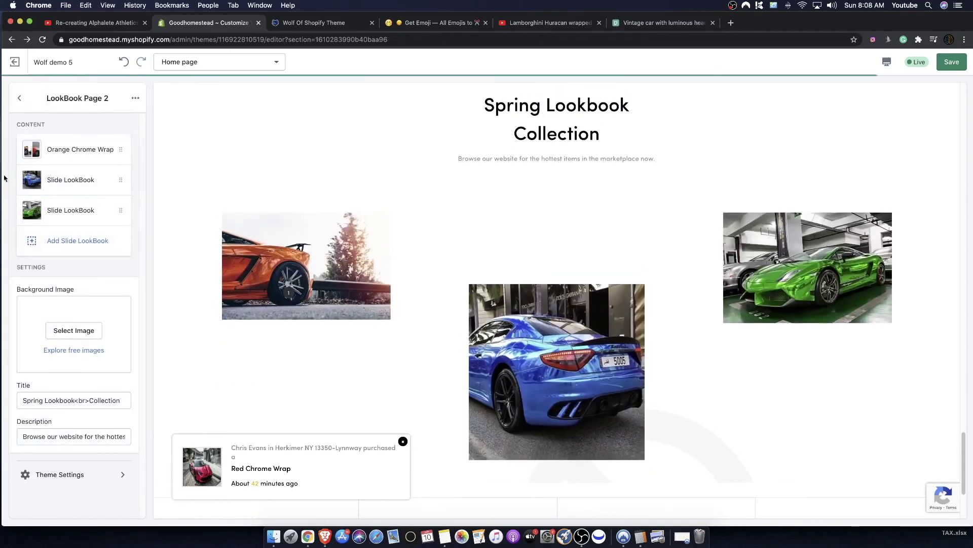
{"action": "left_click", "coordinate": [71, 179]}
{"action": "scroll", "coordinate": [92, 342], "scroll_direction": "down", "scroll_amount": 5}
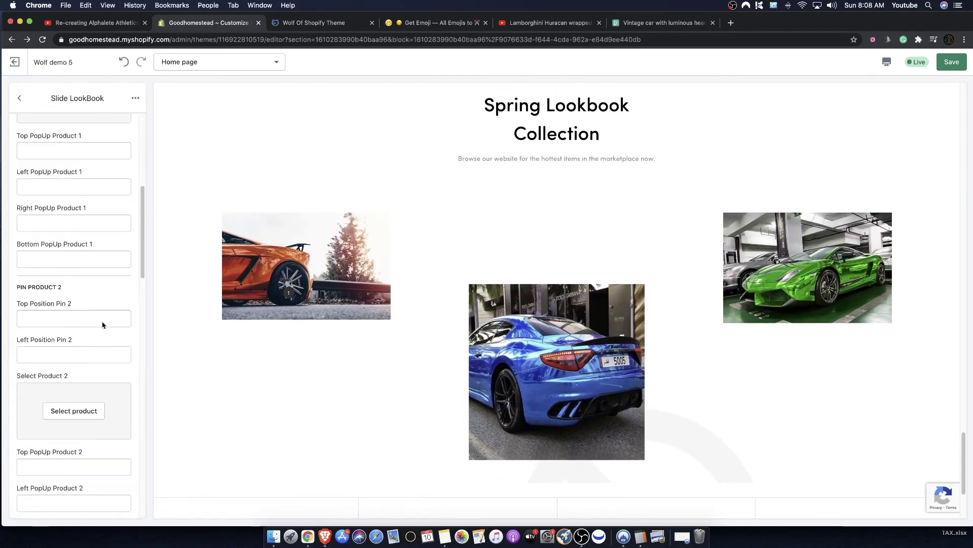
{"action": "left_click", "coordinate": [84, 412]}
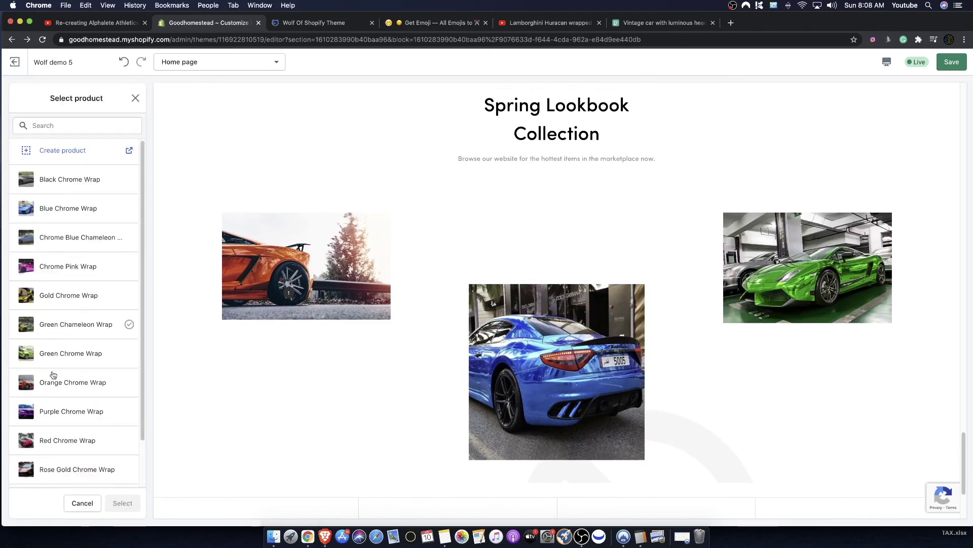
{"action": "left_click", "coordinate": [47, 210]}
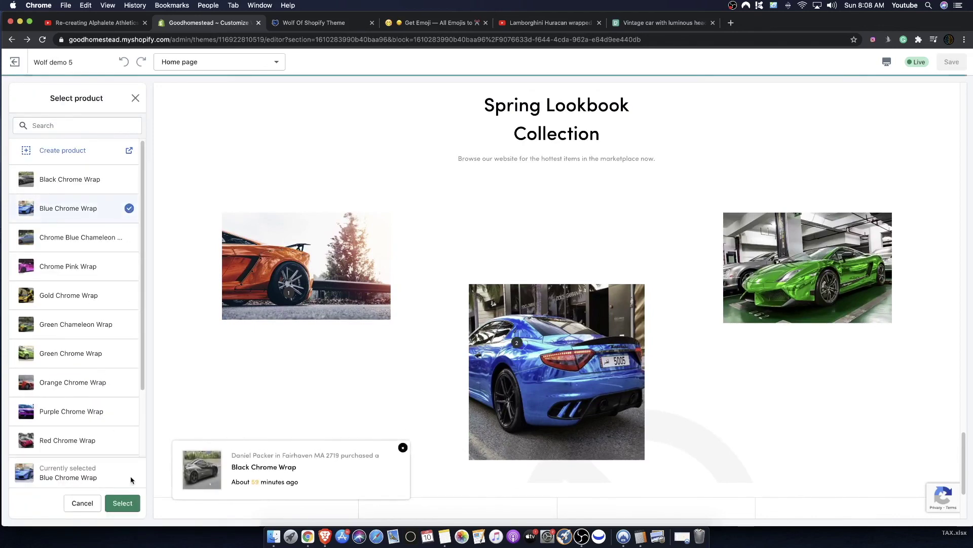
{"action": "left_click", "coordinate": [118, 505]}
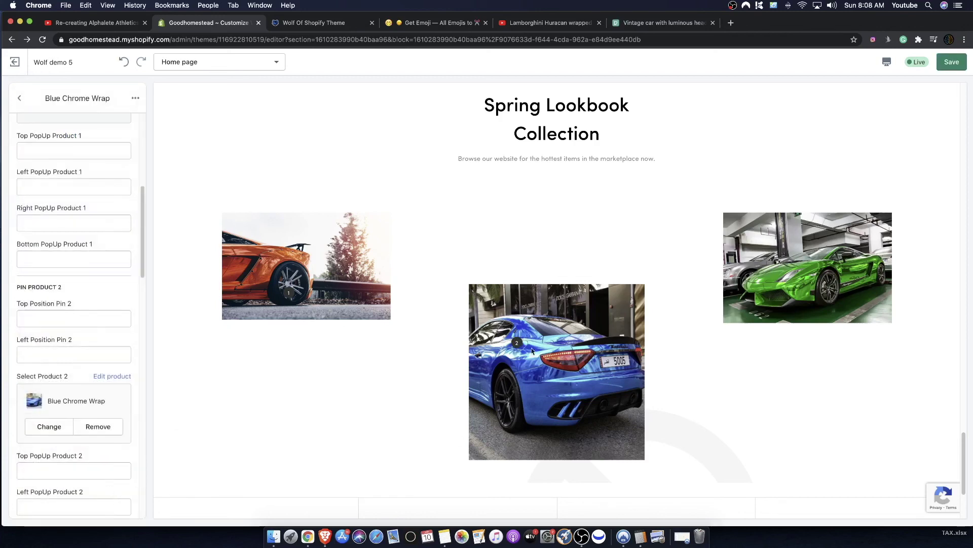
{"action": "scroll", "coordinate": [73, 396], "scroll_direction": "down", "scroll_amount": 10}
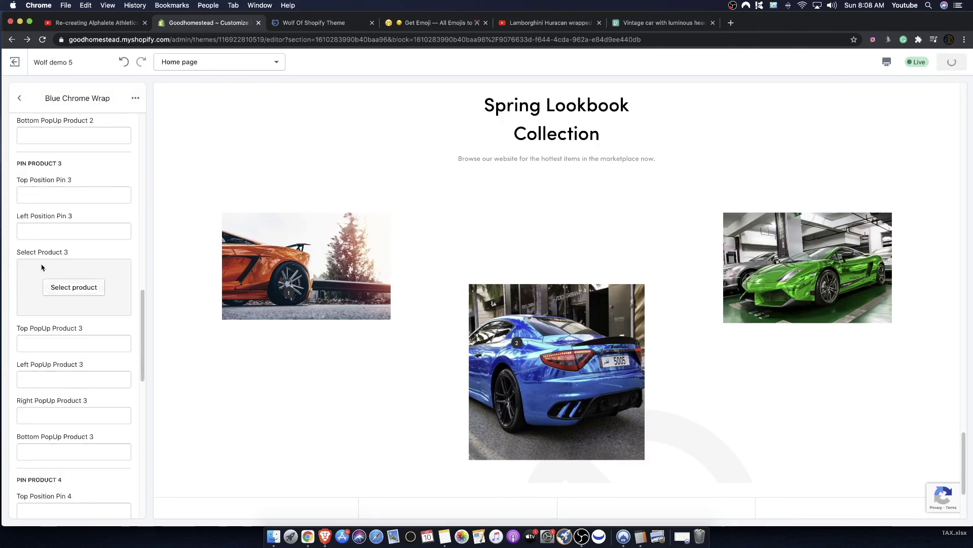
{"action": "left_click", "coordinate": [20, 98]}
Pin Green Chrome Wrap to the third lookbook slide
{"action": "left_click", "coordinate": [84, 247]}
{"action": "scroll", "coordinate": [80, 329], "scroll_direction": "down", "scroll_amount": 10}
{"action": "scroll", "coordinate": [76, 365], "scroll_direction": "down", "scroll_amount": 2}
{"action": "left_click", "coordinate": [71, 328]}
{"action": "left_click", "coordinate": [70, 353]}
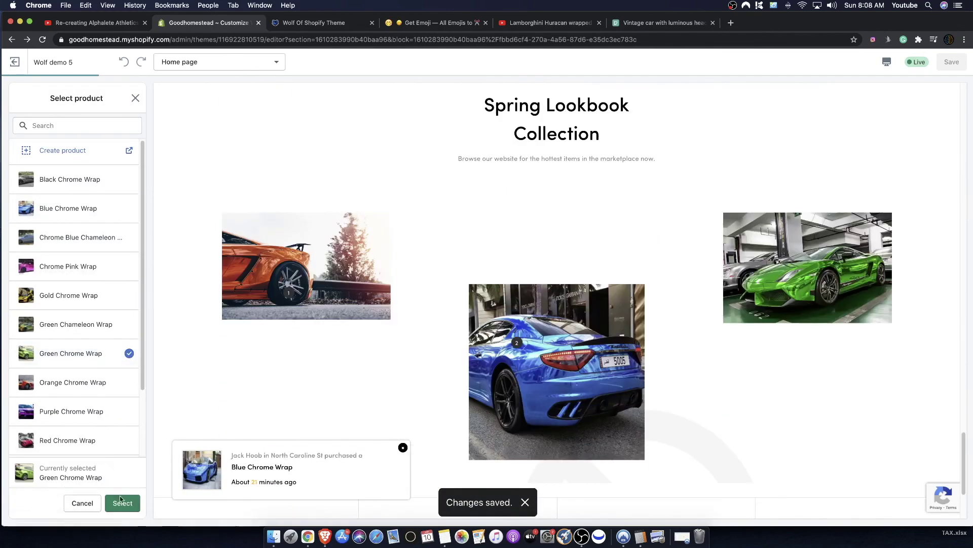
{"action": "left_click", "coordinate": [122, 502]}
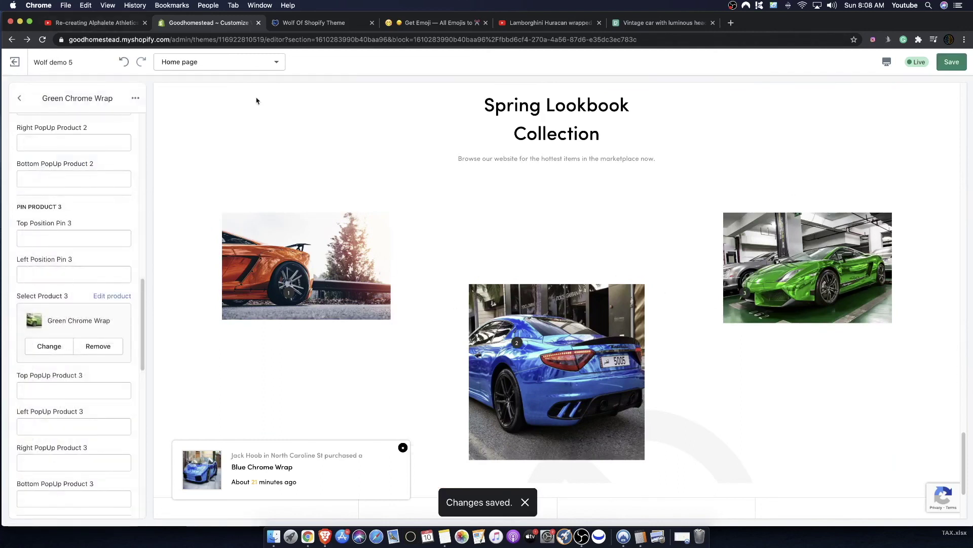
{"action": "left_click", "coordinate": [19, 98]}
{"action": "left_click", "coordinate": [86, 477]}
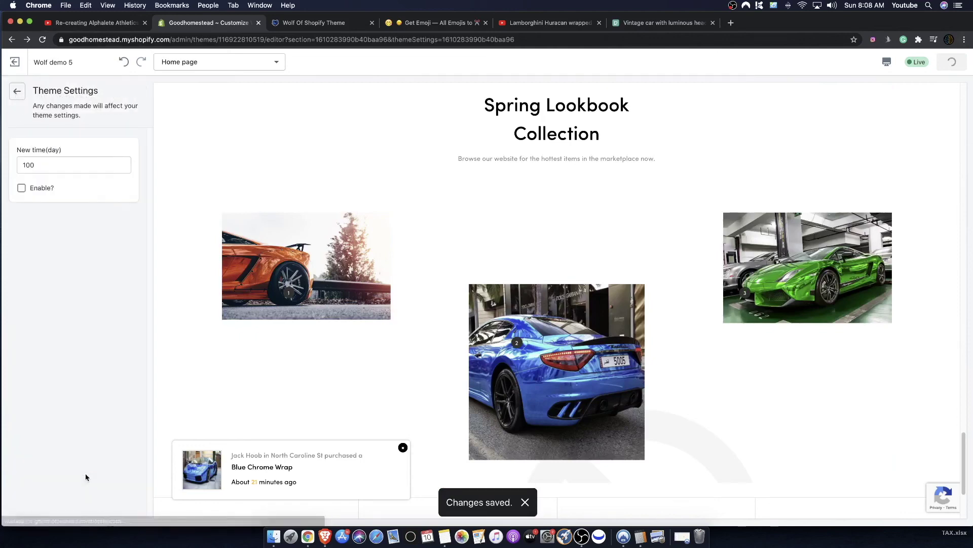
{"action": "left_click", "coordinate": [17, 94]}
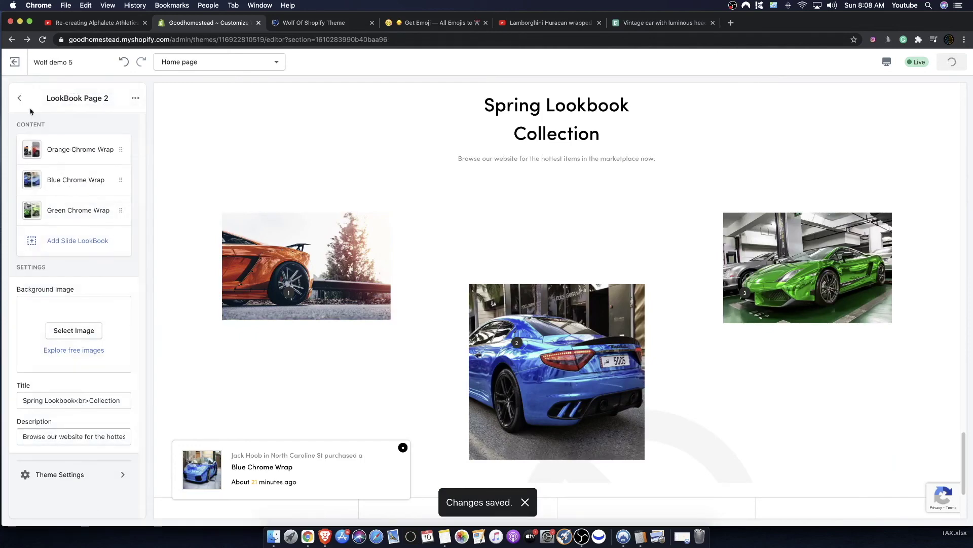
Open the storefront View from Theme actions in a new browser tab
{"action": "left_click", "coordinate": [18, 97]}
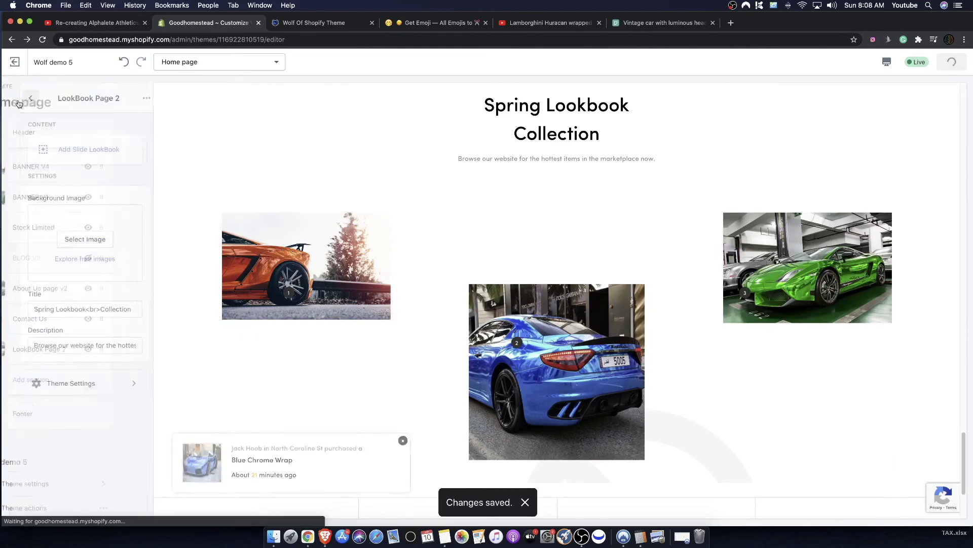
{"action": "left_click", "coordinate": [63, 482]}
{"action": "left_click", "coordinate": [17, 91]}
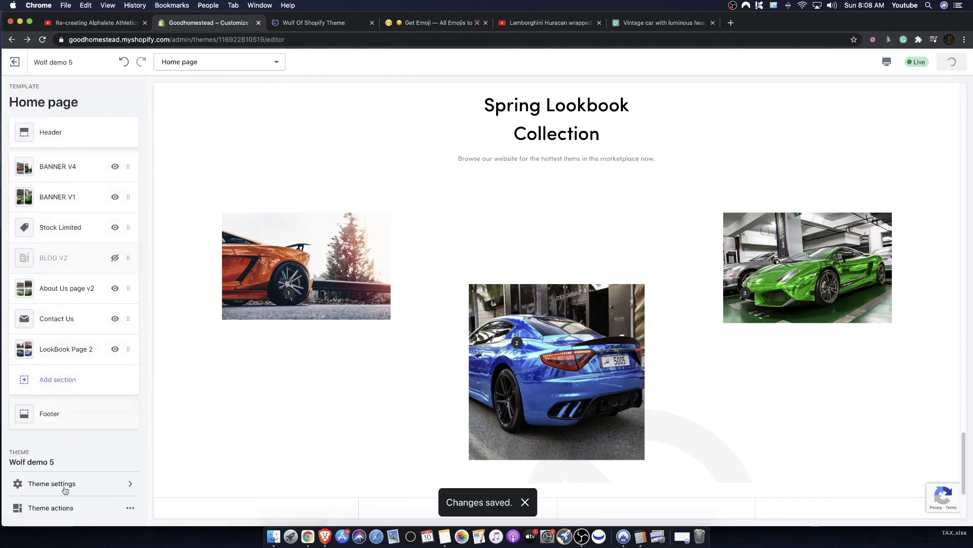
{"action": "left_click", "coordinate": [69, 507]}
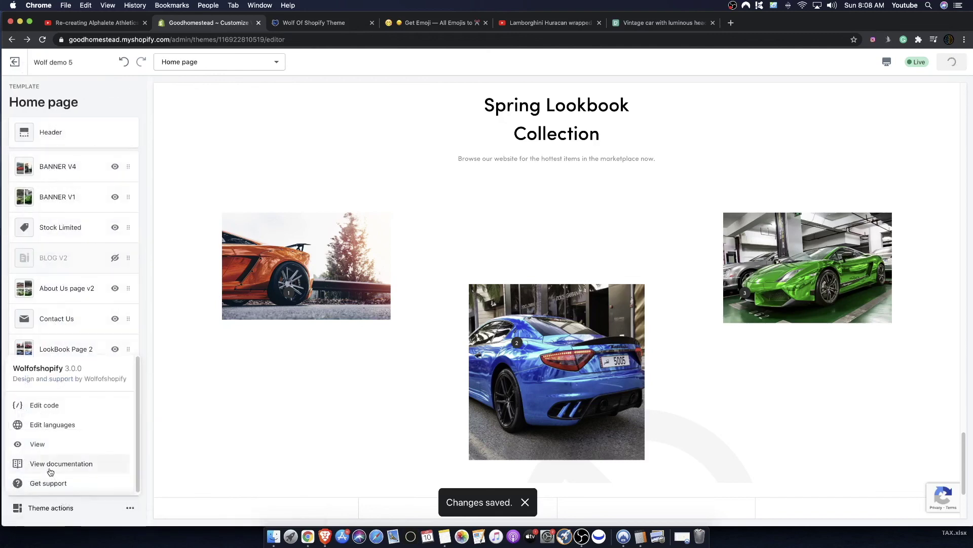
{"action": "right_click", "coordinate": [45, 444]}
{"action": "left_click", "coordinate": [66, 391]}
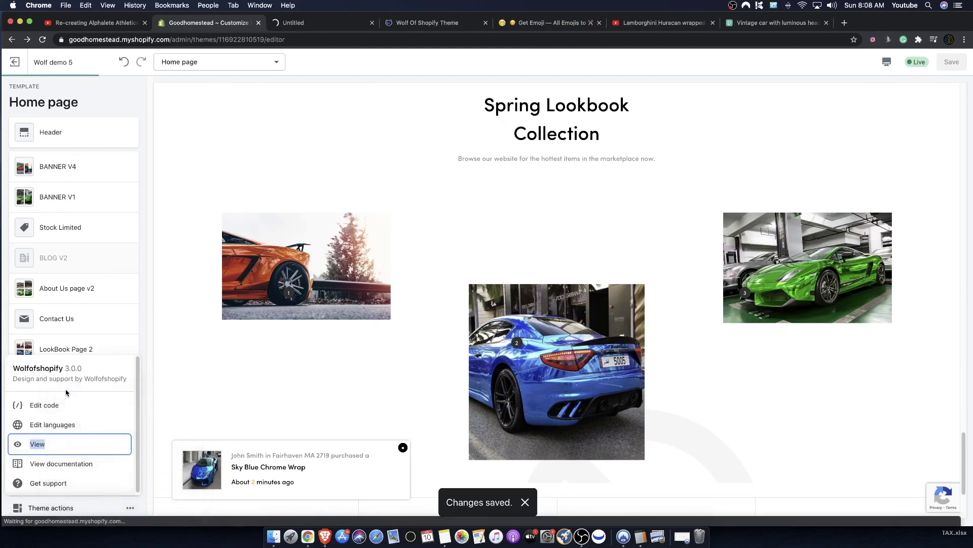
Scroll to the storefront lookbook and open the Orange, Green and Blue Chrome Wrap pin cards
{"action": "left_click", "coordinate": [348, 19]}
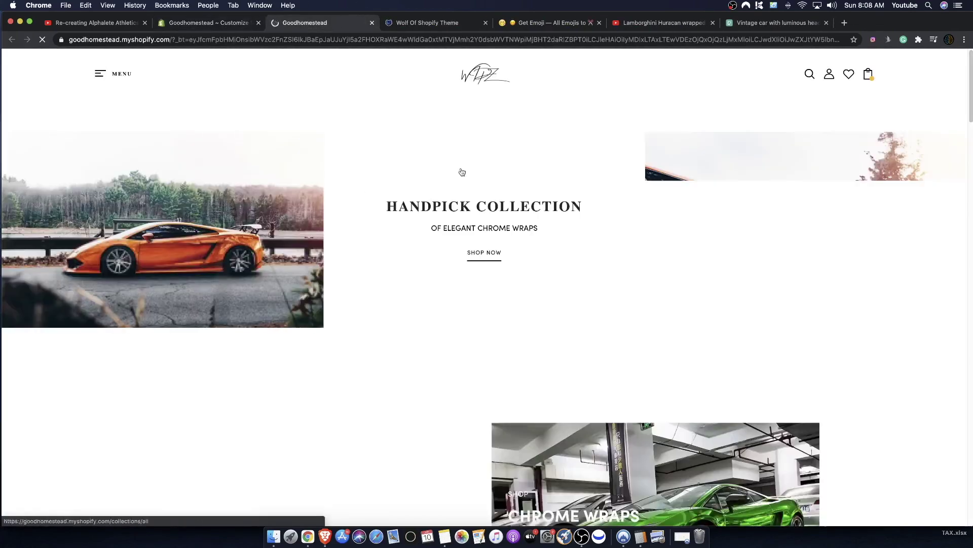
{"action": "scroll", "coordinate": [433, 217], "scroll_direction": "down", "scroll_amount": 15}
{"action": "scroll", "coordinate": [430, 218], "scroll_direction": "down", "scroll_amount": 20}
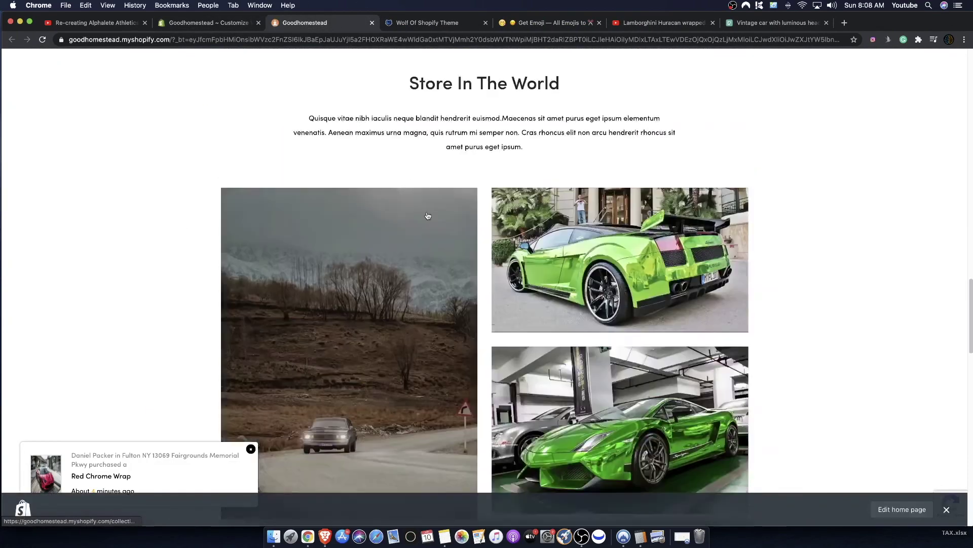
{"action": "scroll", "coordinate": [421, 211], "scroll_direction": "down", "scroll_amount": 10}
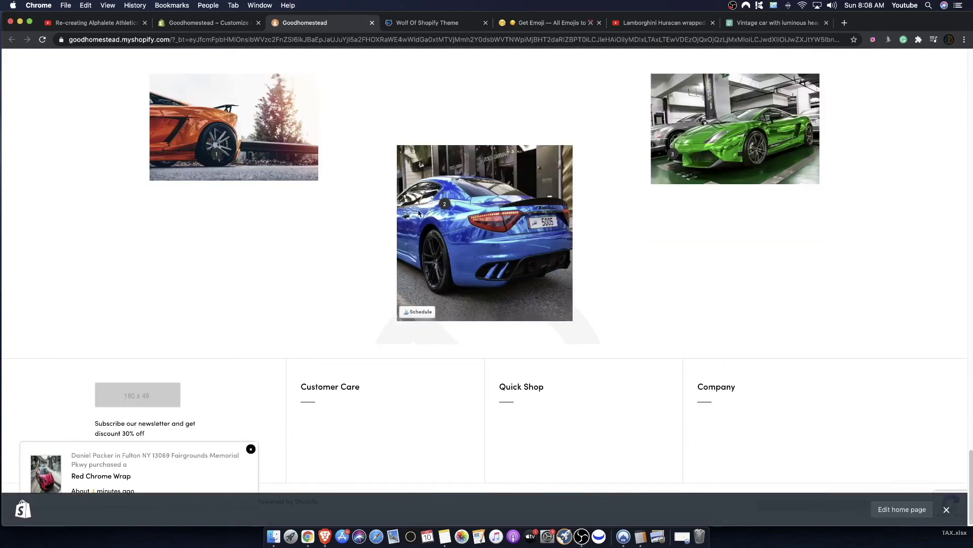
{"action": "left_click", "coordinate": [216, 155]}
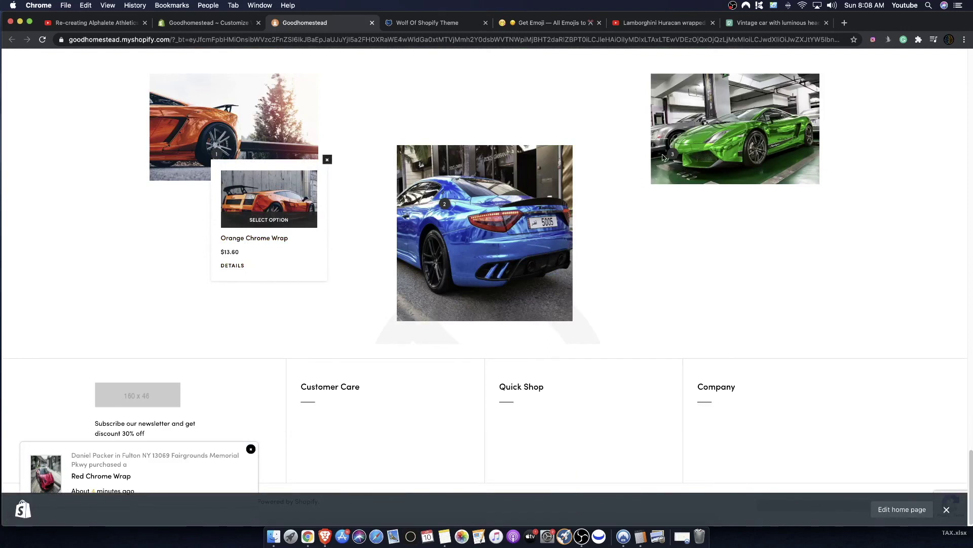
{"action": "left_click", "coordinate": [672, 154]}
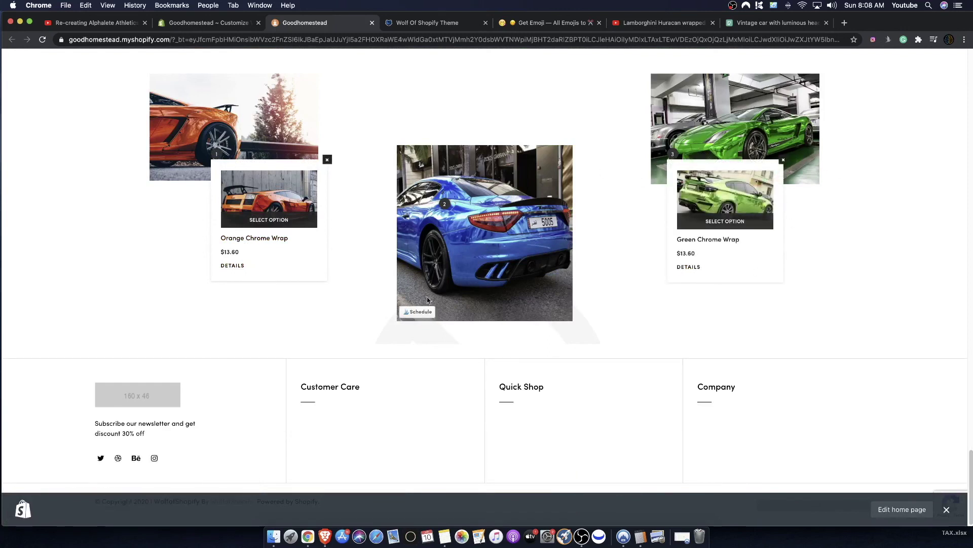
{"action": "left_click", "coordinate": [445, 202]}
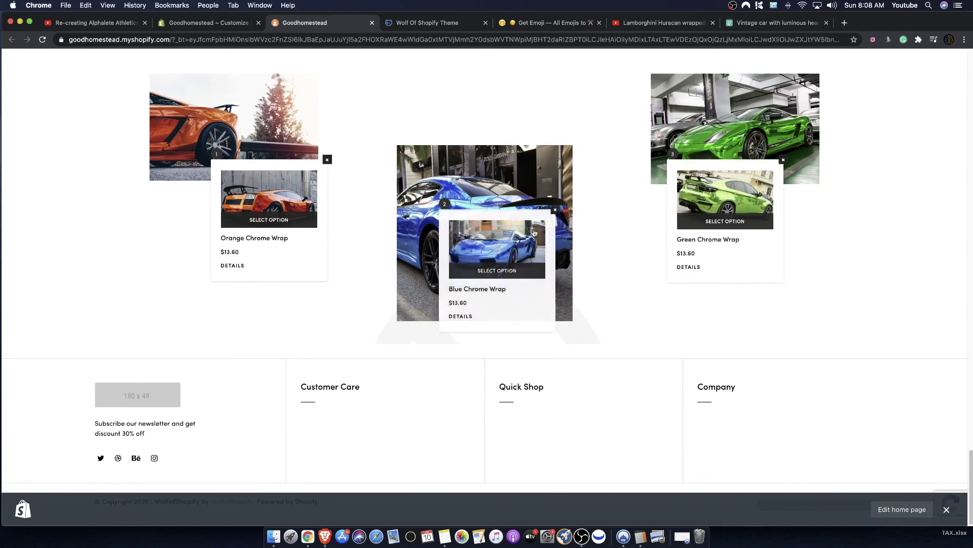
Close the cards, reopen the Blue Chrome Wrap card, then close the storefront tab
{"action": "scroll", "coordinate": [324, 174], "scroll_direction": "up", "scroll_amount": 5}
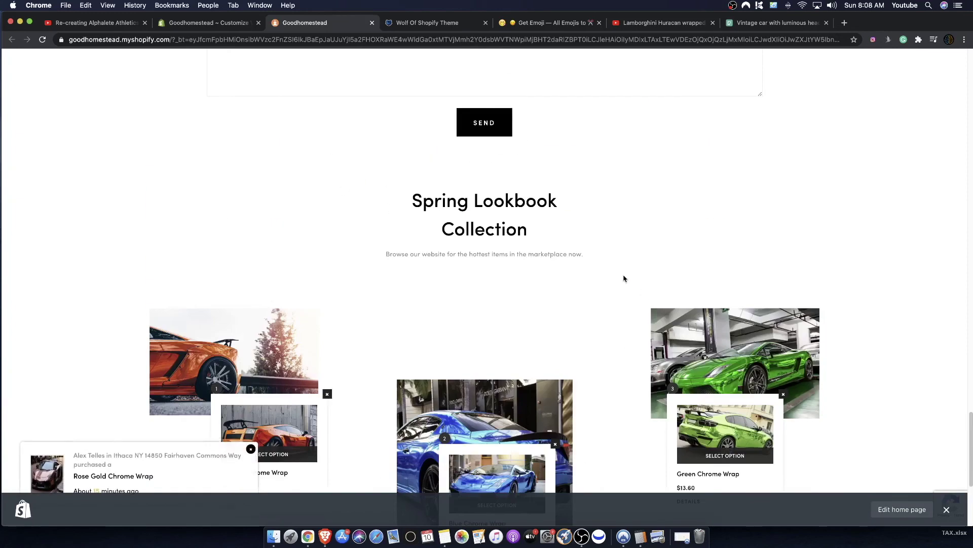
{"action": "scroll", "coordinate": [192, 258], "scroll_direction": "down", "scroll_amount": 3}
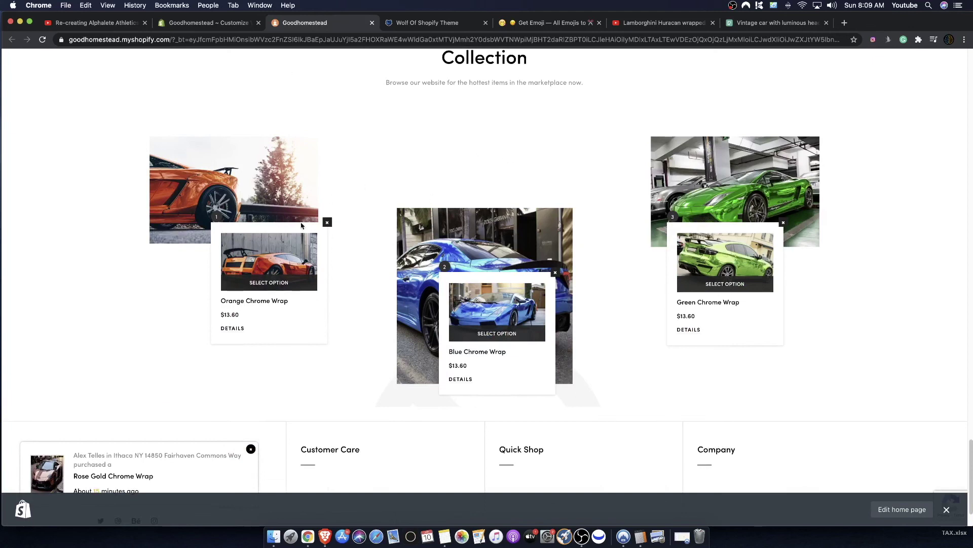
{"action": "left_click", "coordinate": [327, 222]}
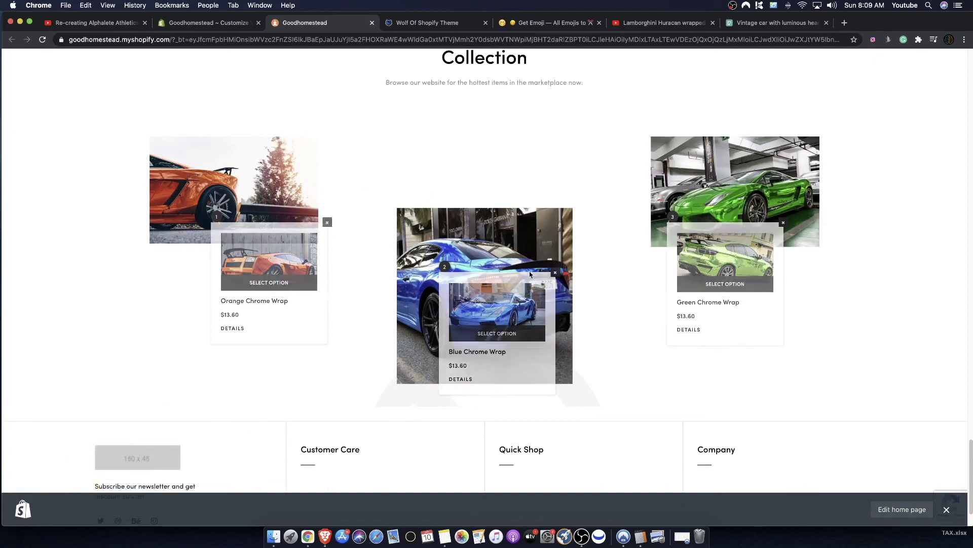
{"action": "left_click", "coordinate": [446, 268]}
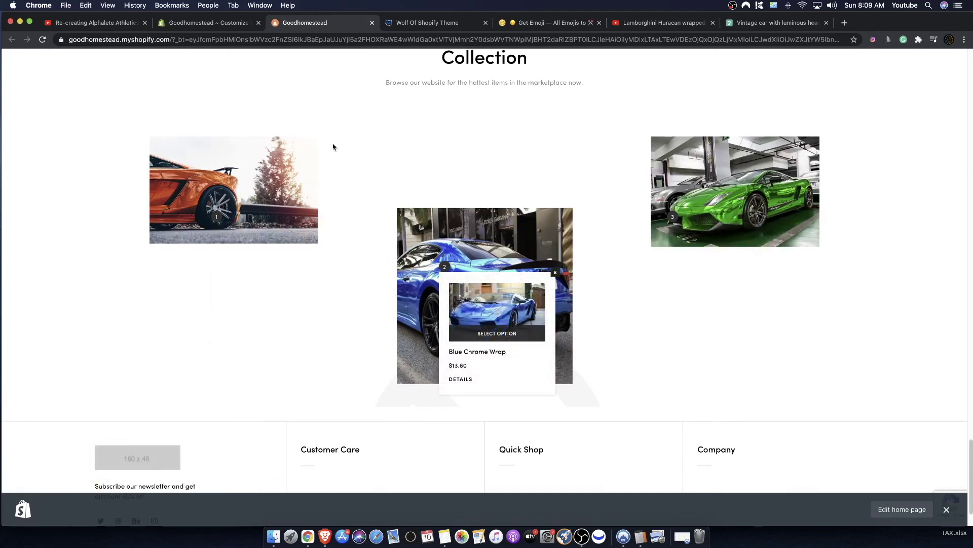
{"action": "left_click", "coordinate": [370, 22]}
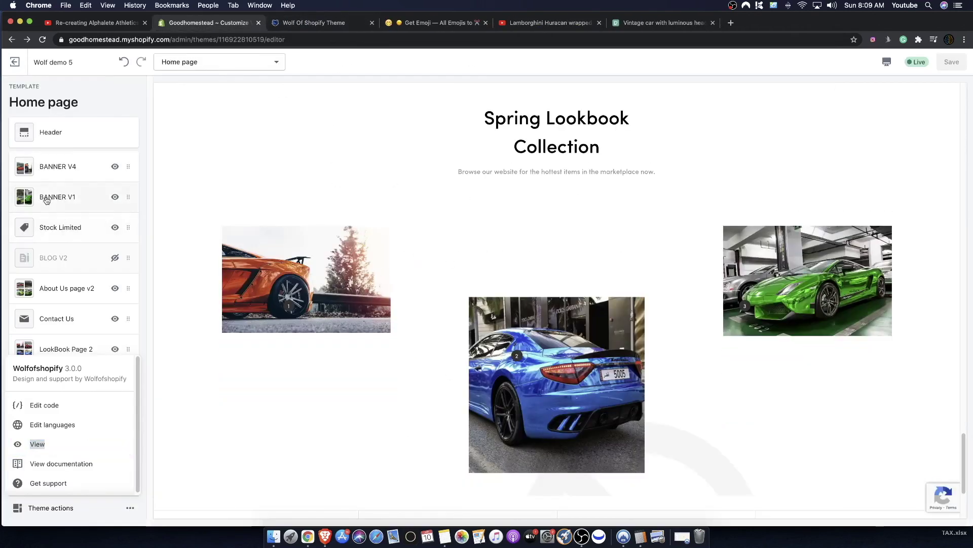
Replace the Blue Chrome Wrap slide's image with the orange Lamborghini garage photo
{"action": "left_click", "coordinate": [213, 373]}
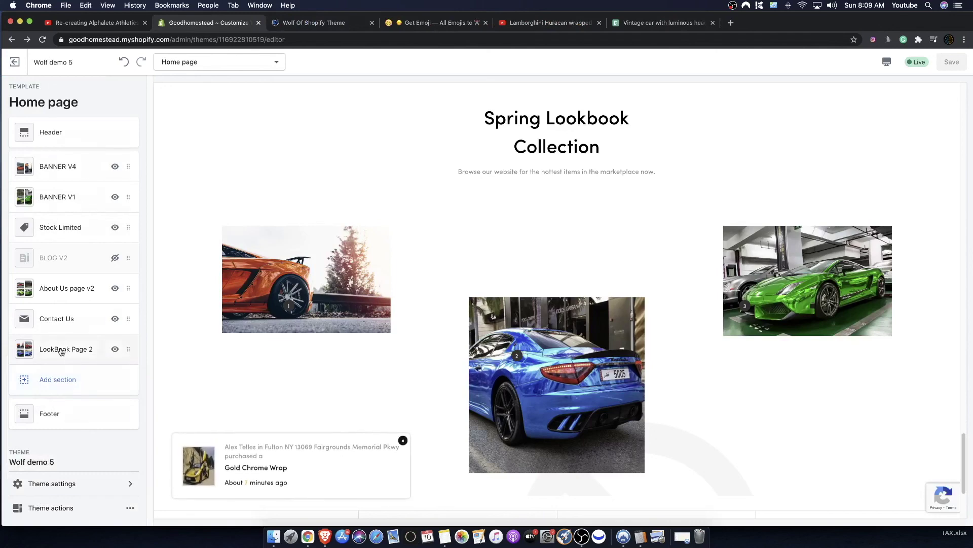
{"action": "left_click", "coordinate": [60, 349]}
{"action": "left_click", "coordinate": [59, 178]}
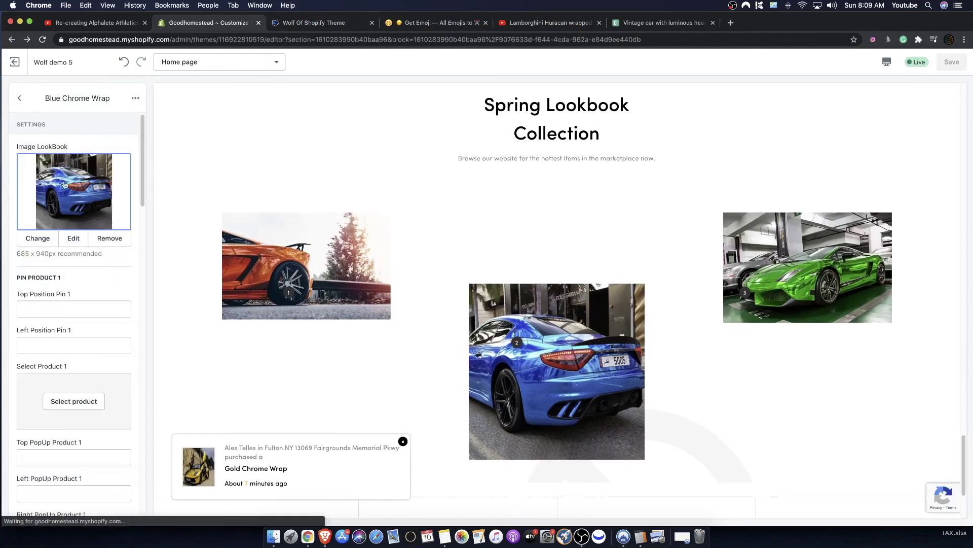
{"action": "left_click", "coordinate": [49, 247]}
{"action": "scroll", "coordinate": [96, 390], "scroll_direction": "down", "scroll_amount": 10}
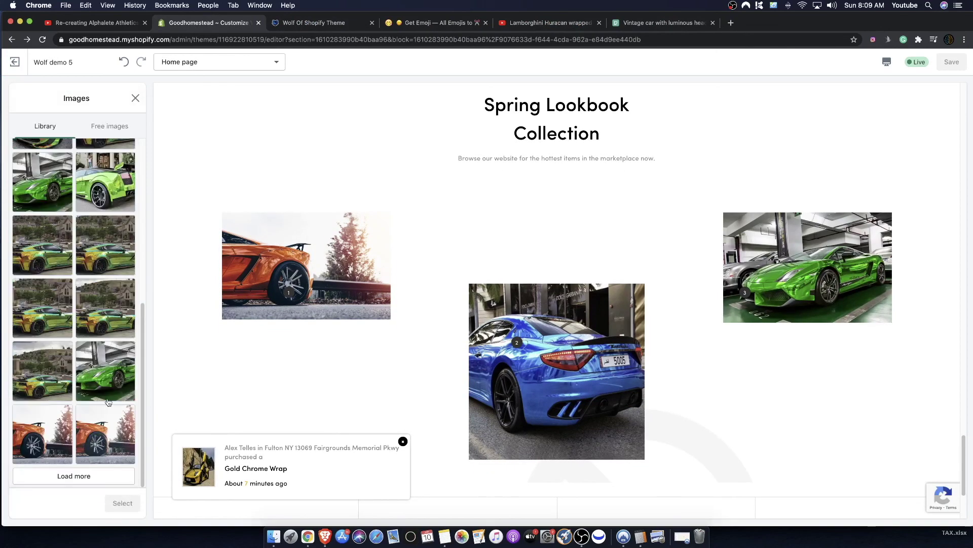
{"action": "left_click", "coordinate": [94, 476]}
{"action": "scroll", "coordinate": [103, 454], "scroll_direction": "down", "scroll_amount": 5}
{"action": "left_click", "coordinate": [106, 413]}
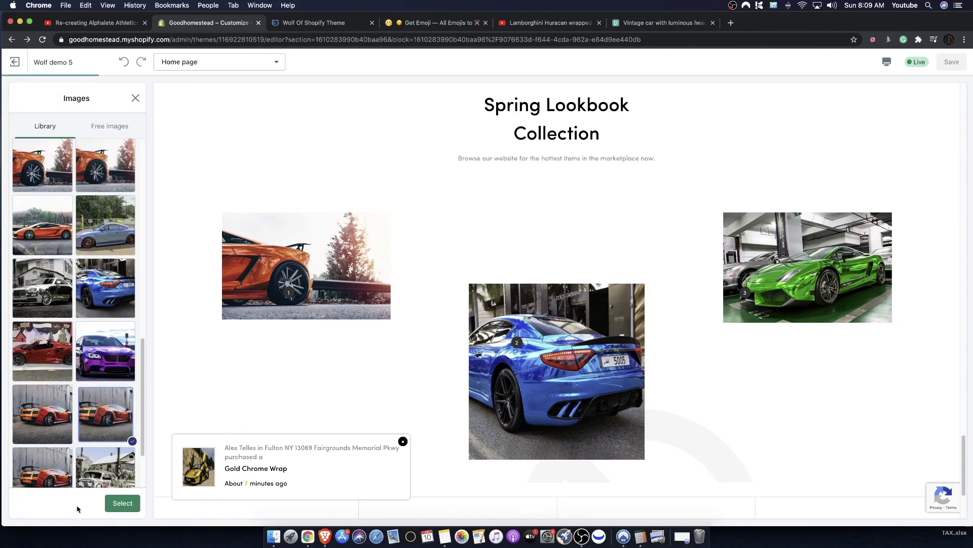
{"action": "left_click", "coordinate": [121, 504]}
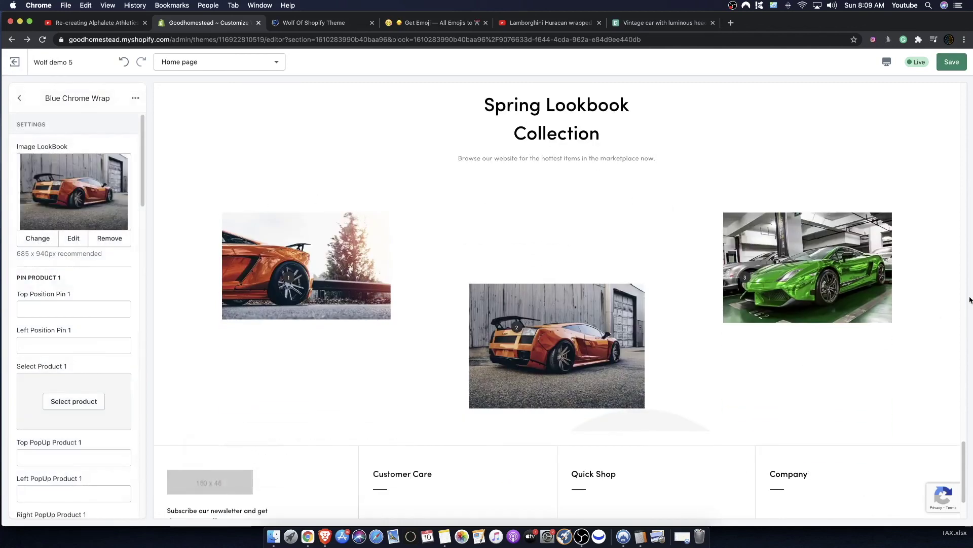
{"action": "left_click", "coordinate": [18, 99]}
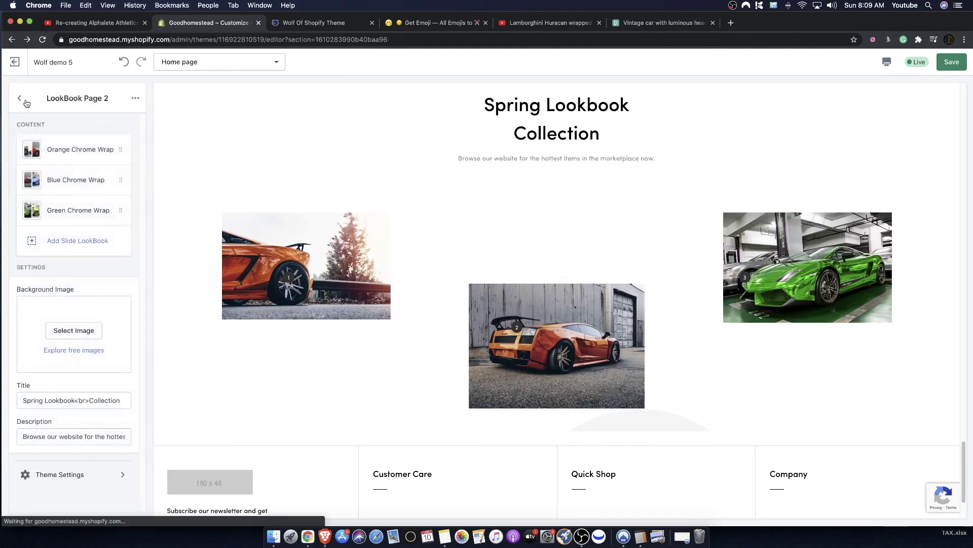
Replace the Green Chrome Wrap slide's image with the orange Lamborghini roadside photo
{"action": "left_click", "coordinate": [76, 182]}
{"action": "left_click", "coordinate": [20, 99]}
{"action": "left_click", "coordinate": [69, 210]}
{"action": "scroll", "coordinate": [65, 273], "scroll_direction": "down", "scroll_amount": 3}
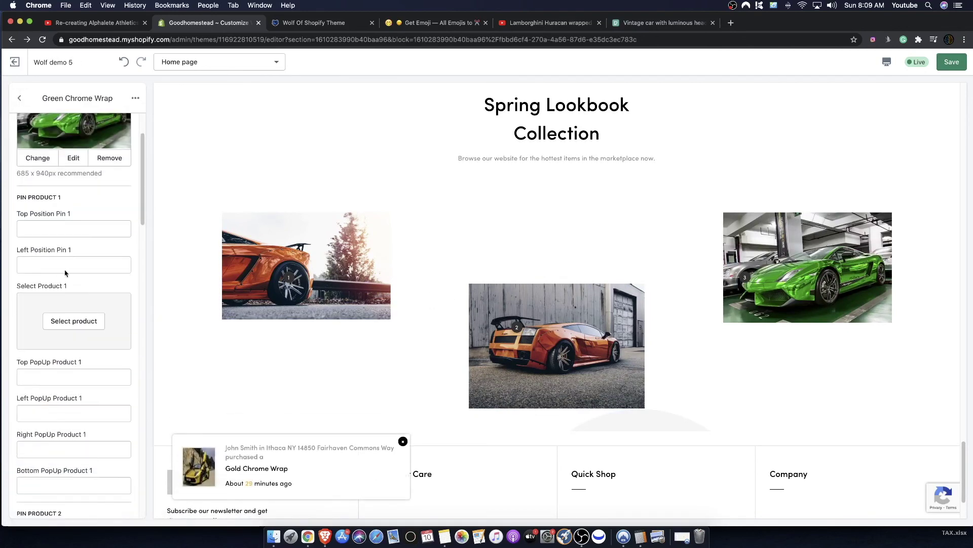
{"action": "left_click", "coordinate": [38, 157]}
{"action": "scroll", "coordinate": [66, 355], "scroll_direction": "down", "scroll_amount": 10}
{"action": "left_click", "coordinate": [64, 475]}
{"action": "scroll", "coordinate": [46, 330], "scroll_direction": "down", "scroll_amount": 5}
{"action": "scroll", "coordinate": [50, 304], "scroll_direction": "up", "scroll_amount": 5}
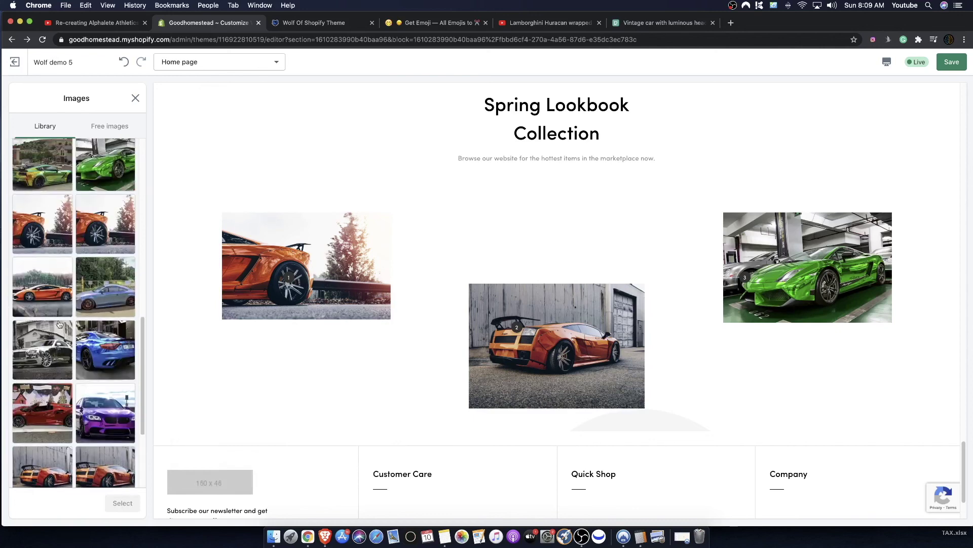
{"action": "left_click", "coordinate": [42, 286]}
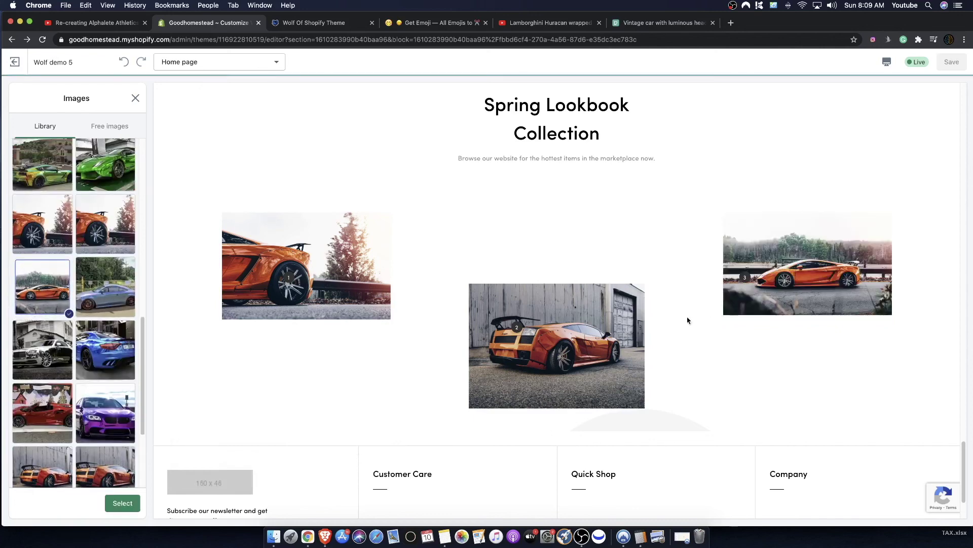
{"action": "left_click", "coordinate": [122, 503]}
Move the Green Chrome Wrap slide to the first position in LookBook Page 2
{"action": "scroll", "coordinate": [55, 147], "scroll_direction": "up", "scroll_amount": 3}
{"action": "left_click", "coordinate": [19, 98]}
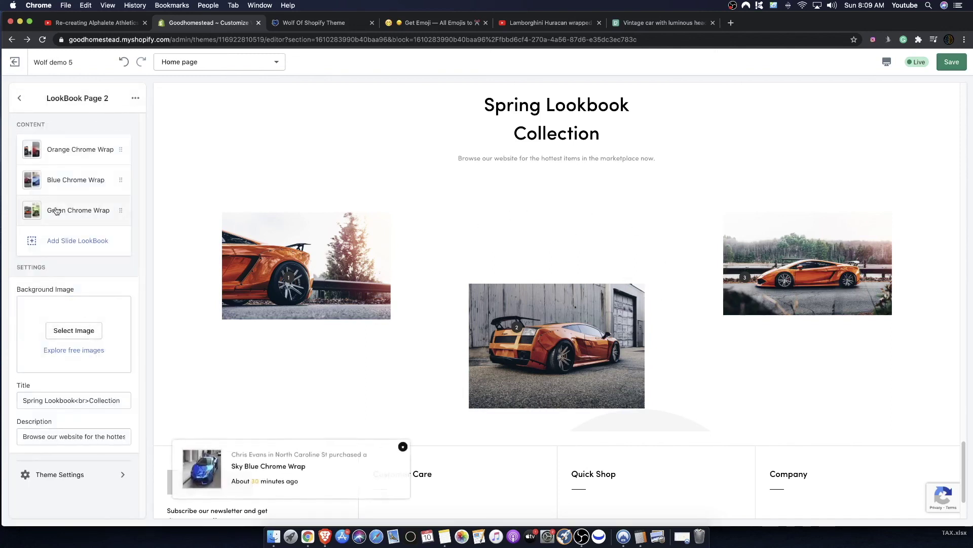
{"action": "mouse_move", "coordinate": [56, 210]}
{"action": "left_mouse_down"}
{"action": "mouse_move", "coordinate": [55, 150]}
{"action": "mouse_move", "coordinate": [59, 218]}
{"action": "left_mouse_up"}
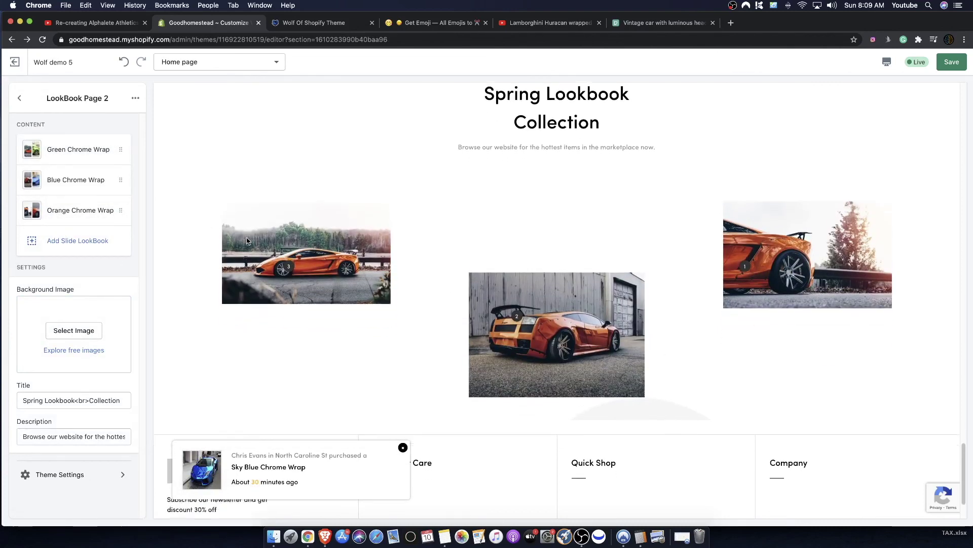
{"action": "left_click", "coordinate": [20, 98]}
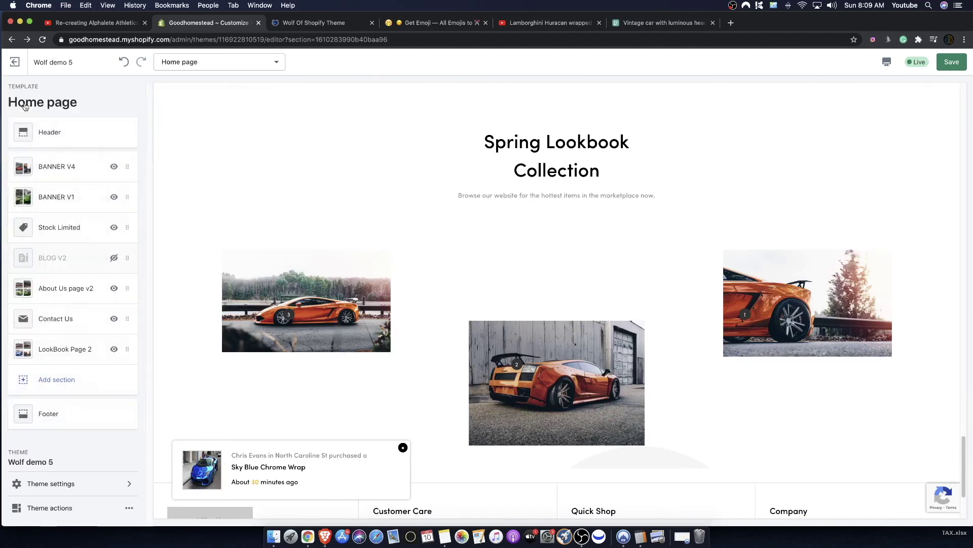
Load more section types and preview PRODUCT V2, V4 and V3
{"action": "left_click", "coordinate": [57, 377]}
{"action": "scroll", "coordinate": [69, 331], "scroll_direction": "down", "scroll_amount": 10}
{"action": "left_click", "coordinate": [73, 474]}
{"action": "scroll", "coordinate": [76, 416], "scroll_direction": "down", "scroll_amount": 10}
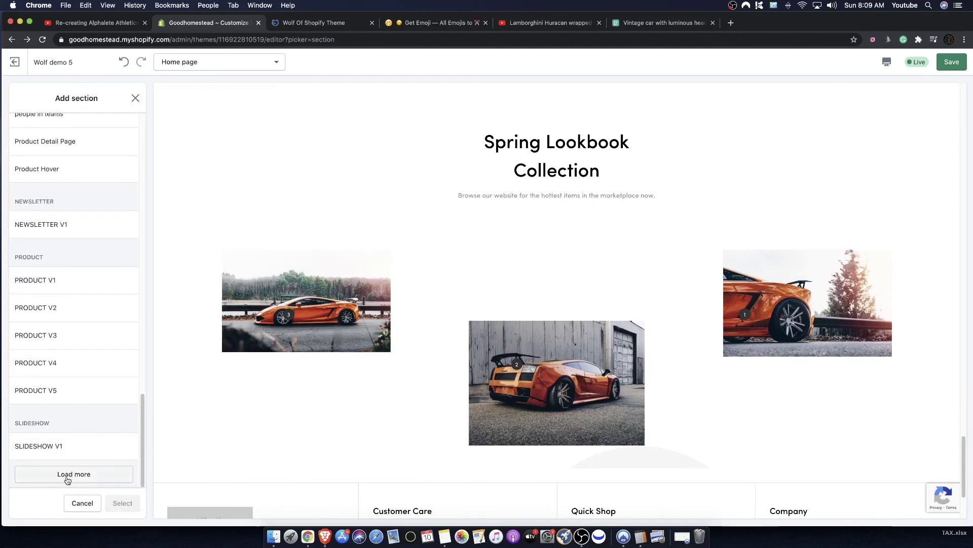
{"action": "scroll", "coordinate": [56, 325], "scroll_direction": "up", "scroll_amount": 5}
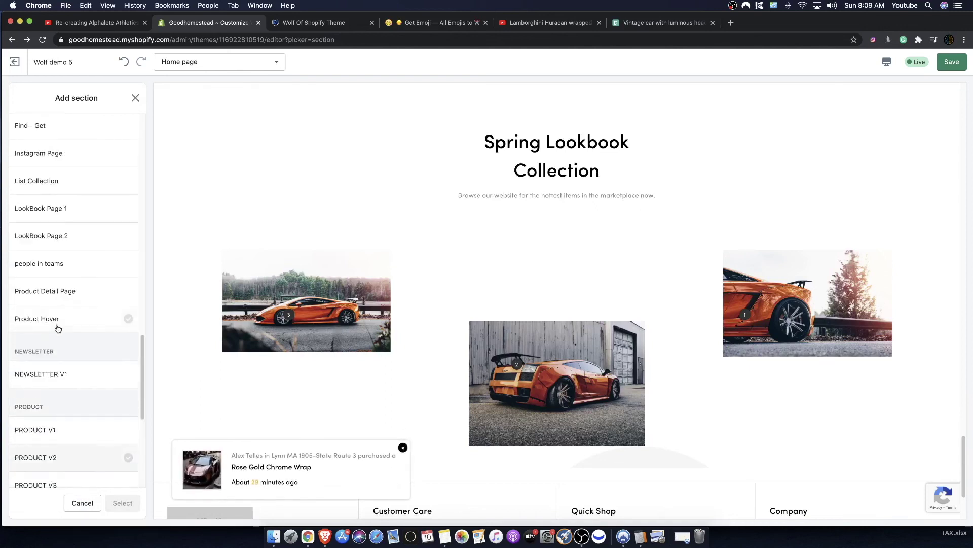
{"action": "scroll", "coordinate": [50, 380], "scroll_direction": "down", "scroll_amount": 3}
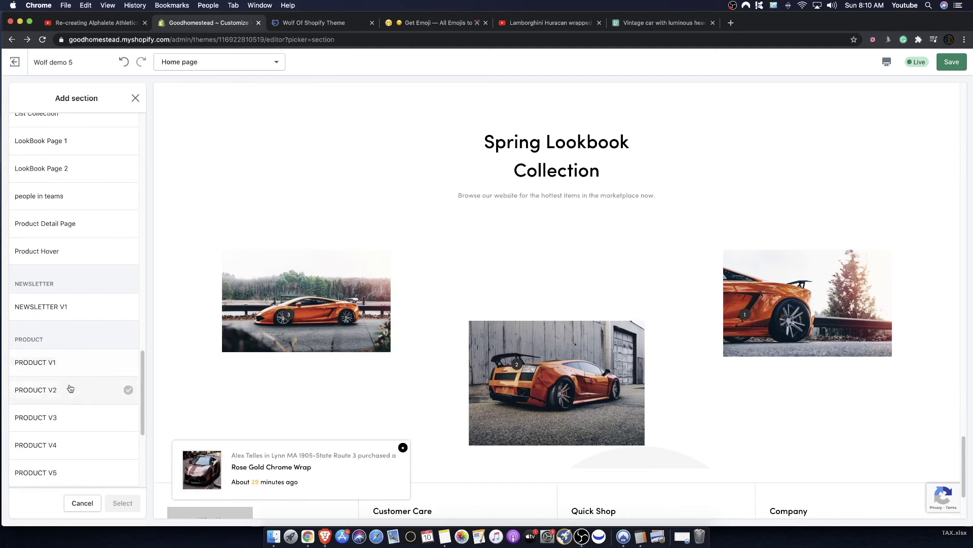
{"action": "scroll", "coordinate": [111, 388], "scroll_direction": "down", "scroll_amount": 3}
{"action": "scroll", "coordinate": [112, 387], "scroll_direction": "down", "scroll_amount": 2}
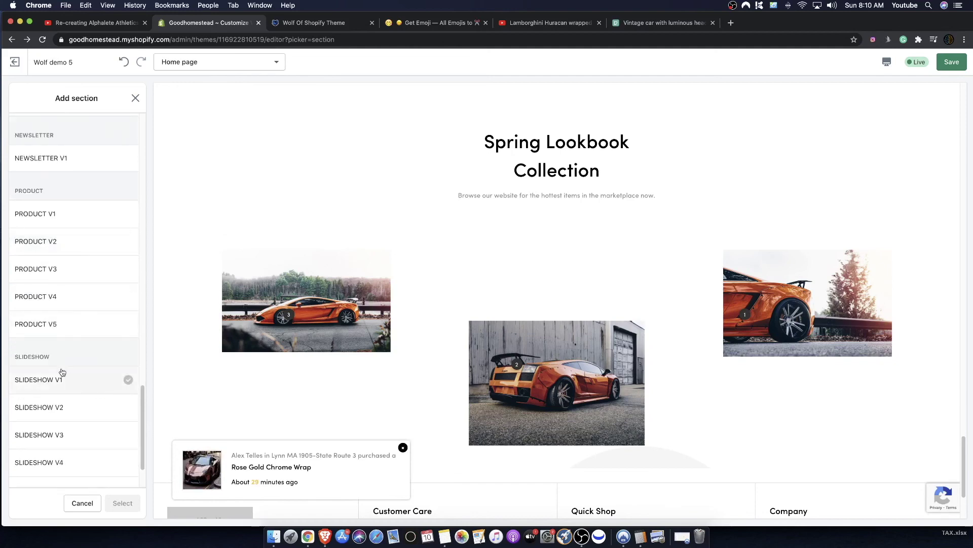
{"action": "left_click", "coordinate": [72, 252]}
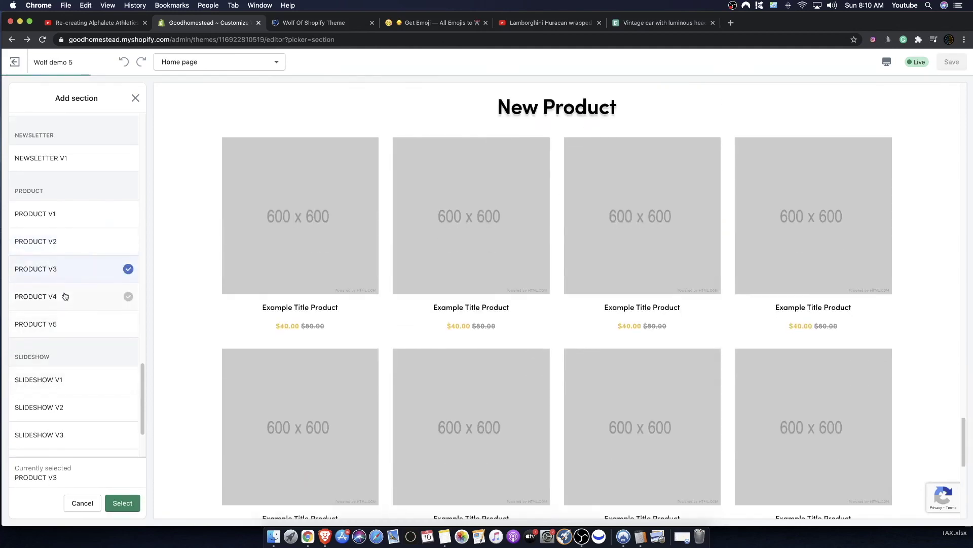
{"action": "left_click", "coordinate": [55, 300]}
{"action": "left_click", "coordinate": [92, 265]}
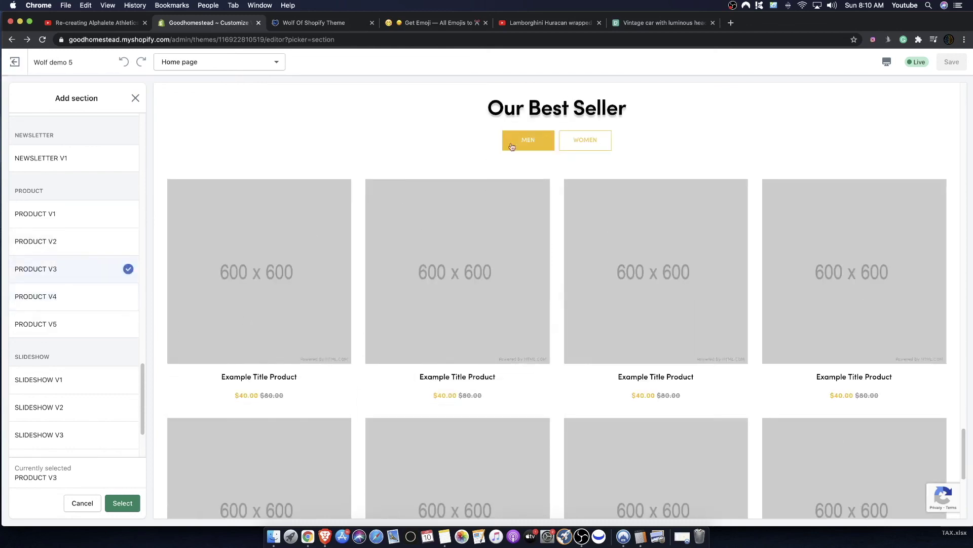
Preview MEN products, PRODUCT V5, V1 and SLIDESHOW V1, then add SLIDESHOW V1
{"action": "left_click", "coordinate": [528, 141]}
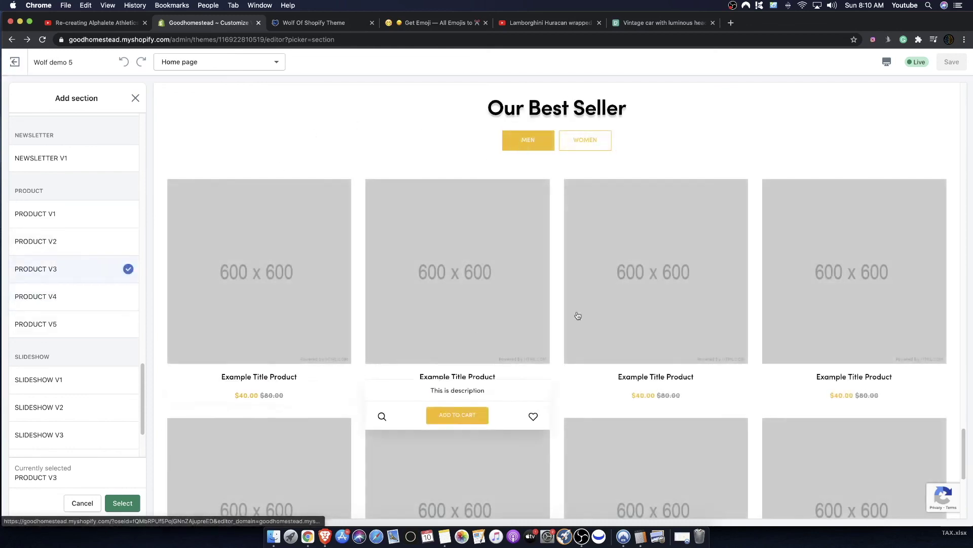
{"action": "triple_click", "coordinate": [97, 324]}
{"action": "left_click", "coordinate": [97, 324]}
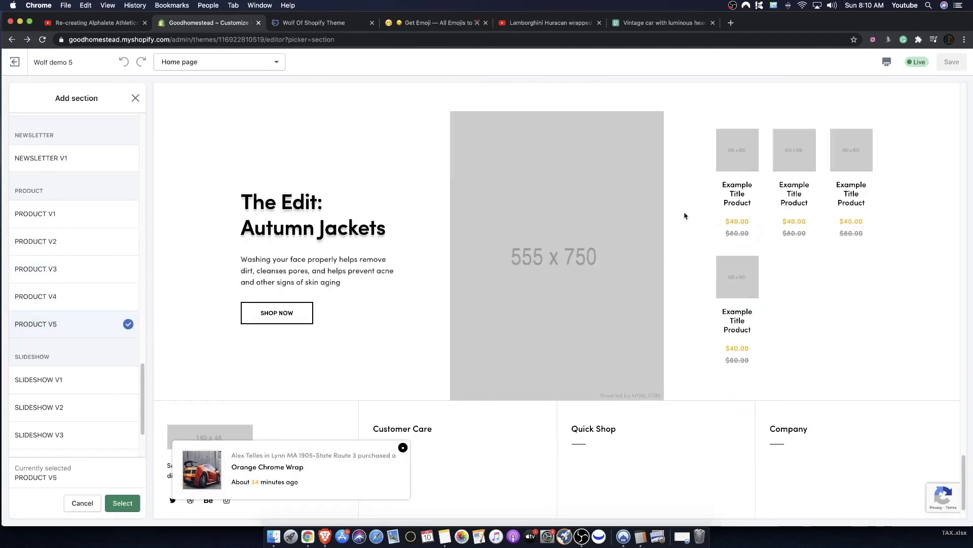
{"action": "left_click", "coordinate": [72, 206]}
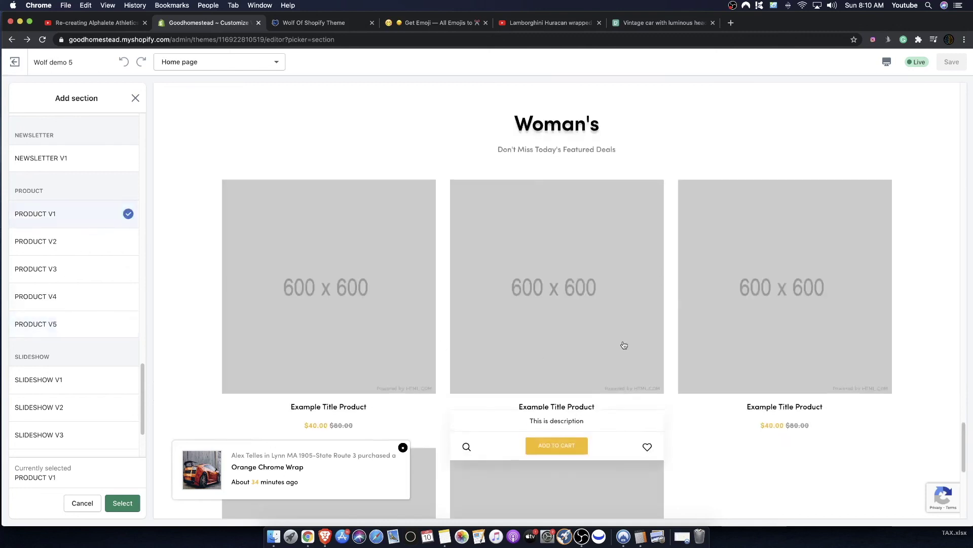
{"action": "scroll", "coordinate": [128, 350], "scroll_direction": "down", "scroll_amount": 3}
{"action": "scroll", "coordinate": [73, 329], "scroll_direction": "up", "scroll_amount": 3}
{"action": "left_click", "coordinate": [76, 375]}
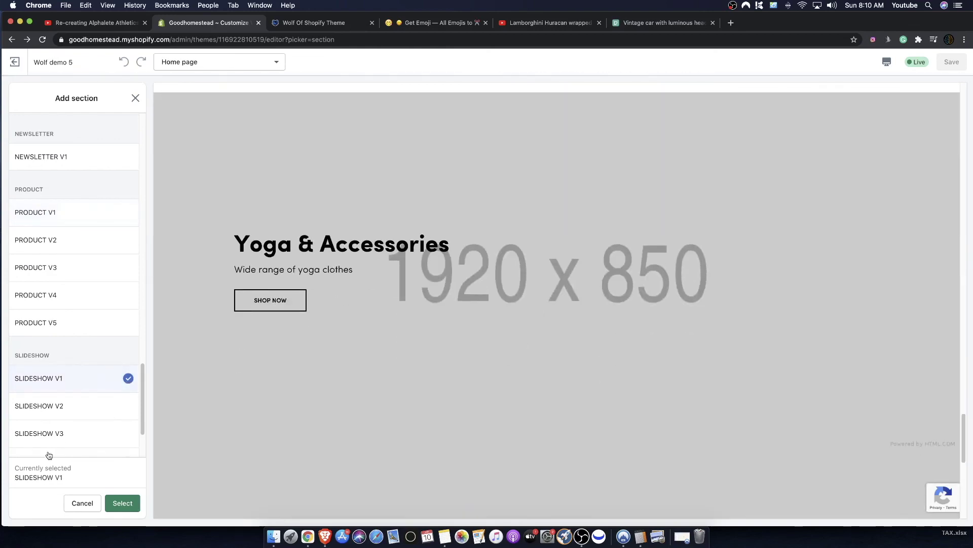
{"action": "scroll", "coordinate": [411, 380], "scroll_direction": "down", "scroll_amount": 10}
{"action": "scroll", "coordinate": [419, 263], "scroll_direction": "up", "scroll_amount": 6}
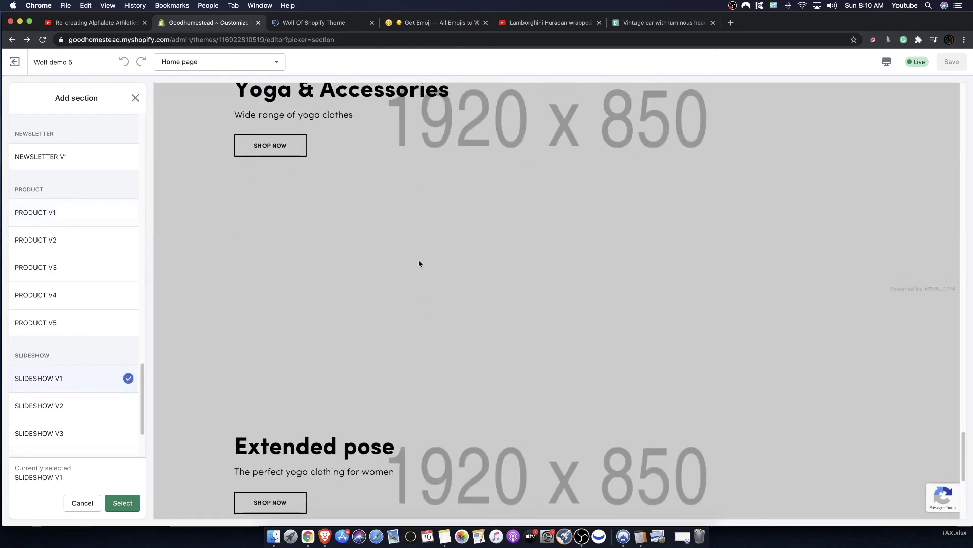
{"action": "scroll", "coordinate": [419, 263], "scroll_direction": "up", "scroll_amount": 1}
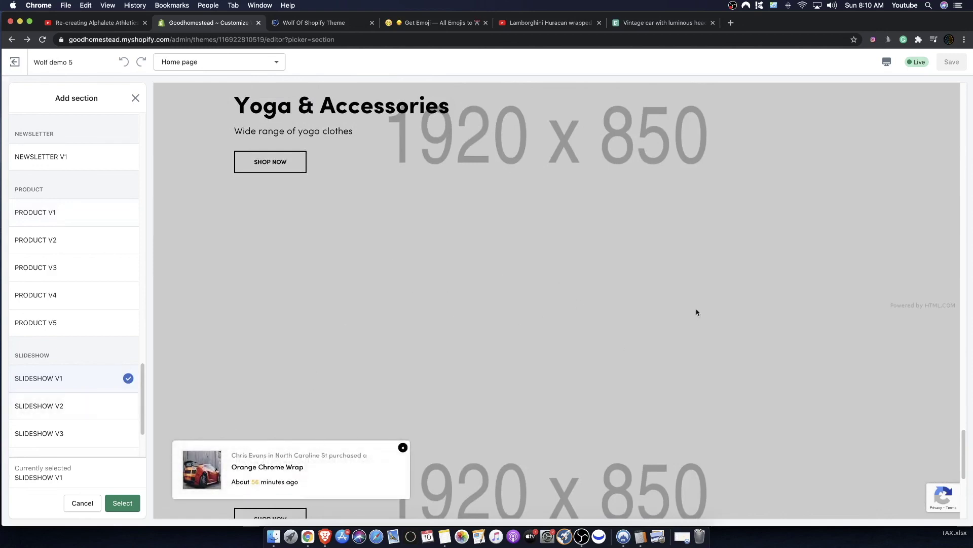
{"action": "left_click", "coordinate": [134, 499]}
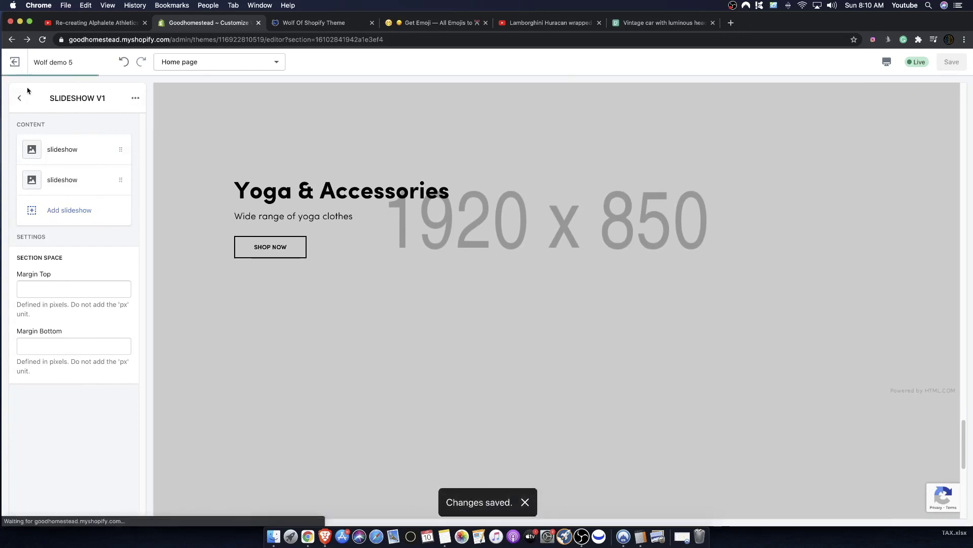
Return to the Home page section list and advance the slideshow preview to the Extended pose slide
{"action": "left_click", "coordinate": [21, 99]}
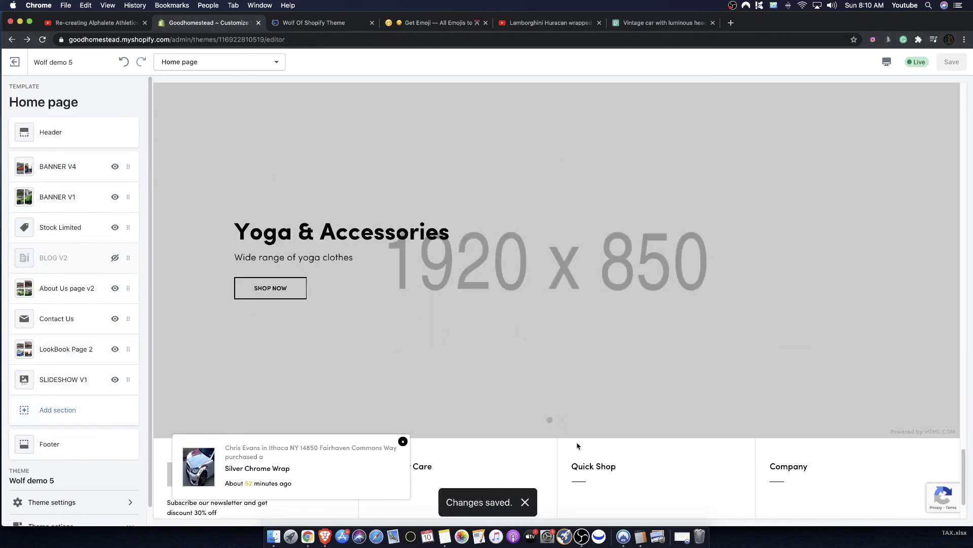
{"action": "left_click", "coordinate": [561, 424]}
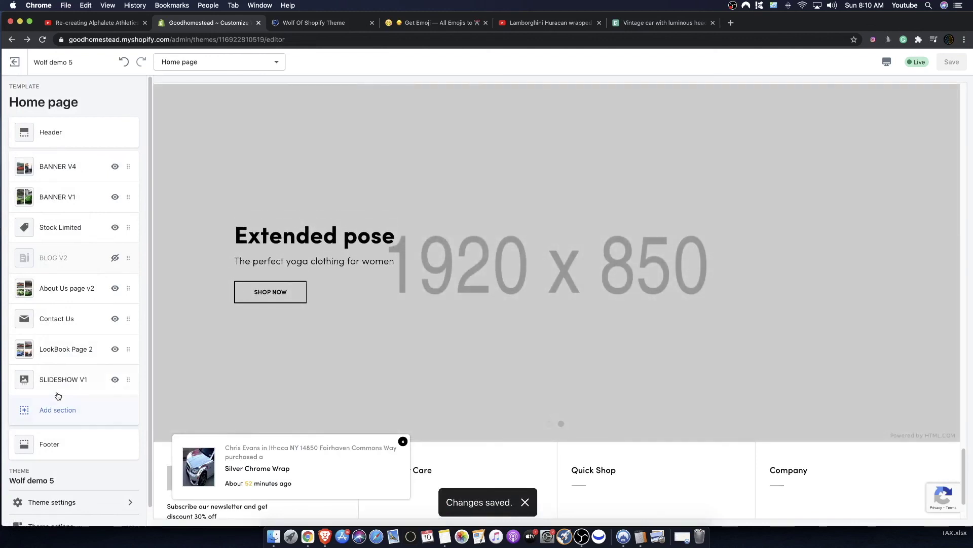
Browse the section list, previewing the SLIDESHOW V2, V3 and V4 styles
{"action": "left_click", "coordinate": [52, 408]}
{"action": "scroll", "coordinate": [76, 347], "scroll_direction": "down", "scroll_amount": 10}
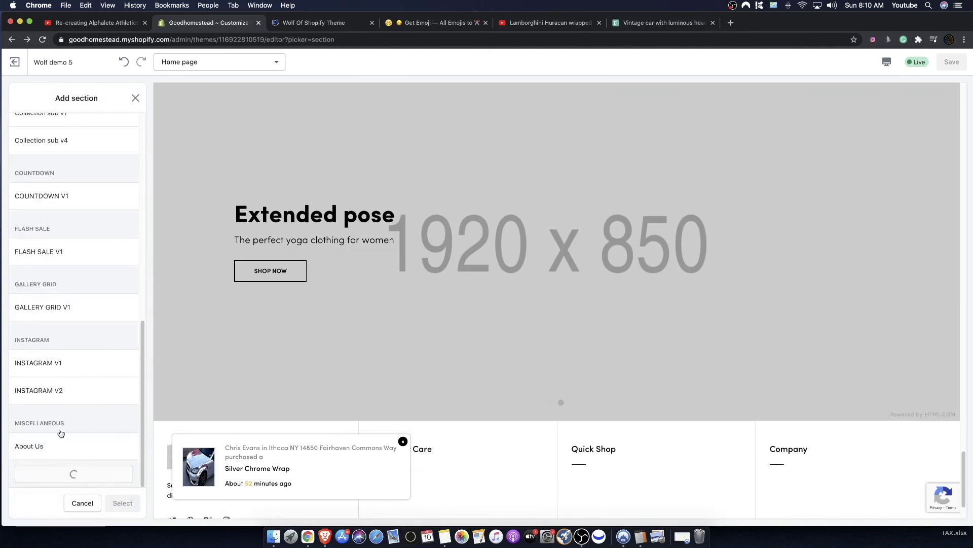
{"action": "scroll", "coordinate": [69, 401], "scroll_direction": "down", "scroll_amount": 10}
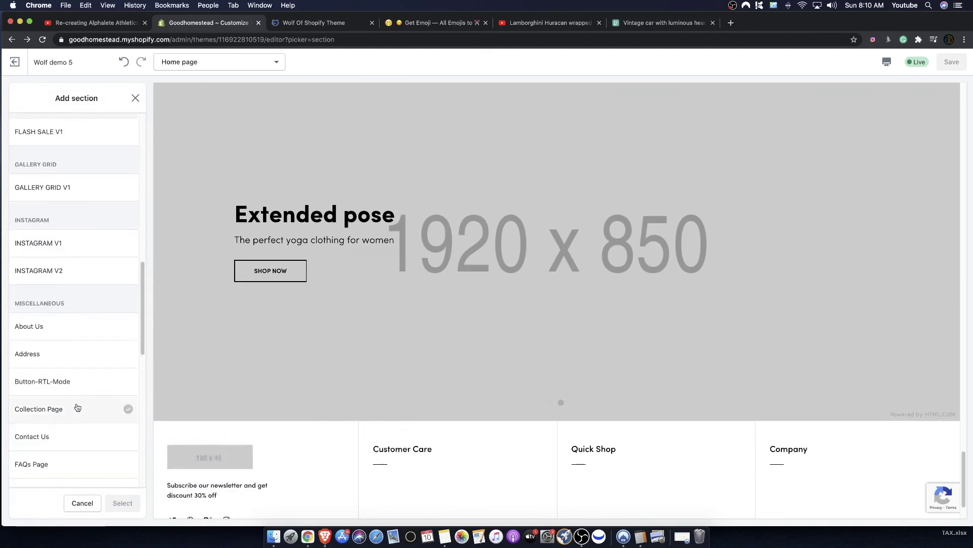
{"action": "scroll", "coordinate": [66, 394], "scroll_direction": "down", "scroll_amount": 3}
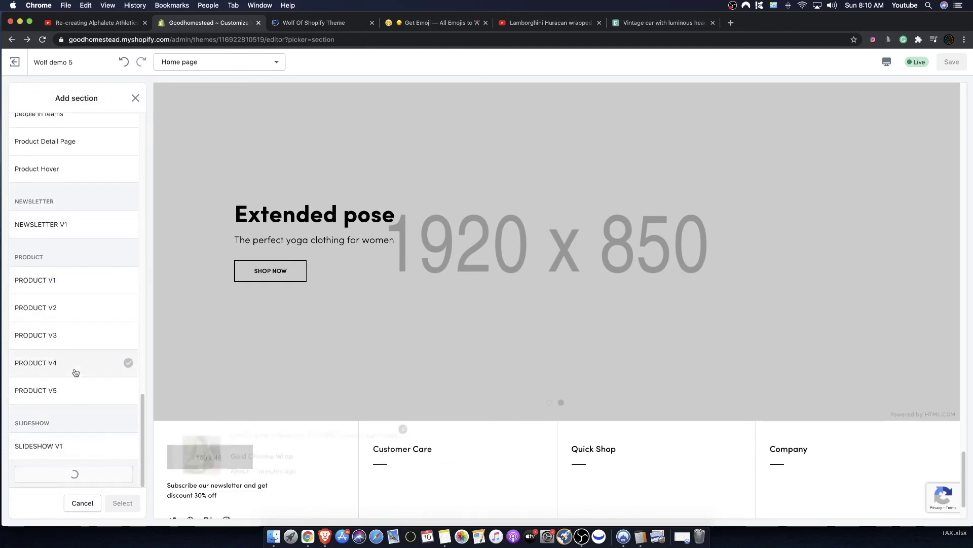
{"action": "scroll", "coordinate": [85, 416], "scroll_direction": "down", "scroll_amount": 4}
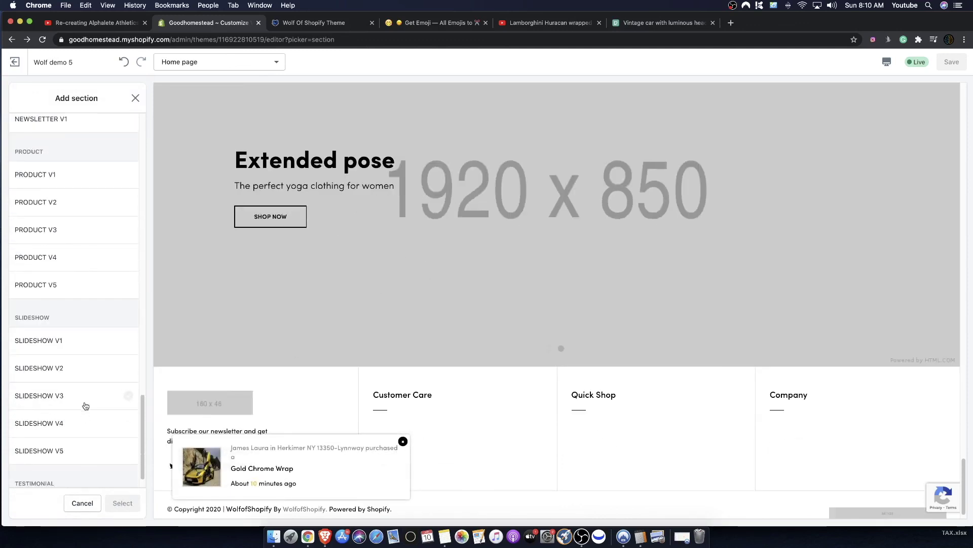
{"action": "left_click", "coordinate": [65, 367]}
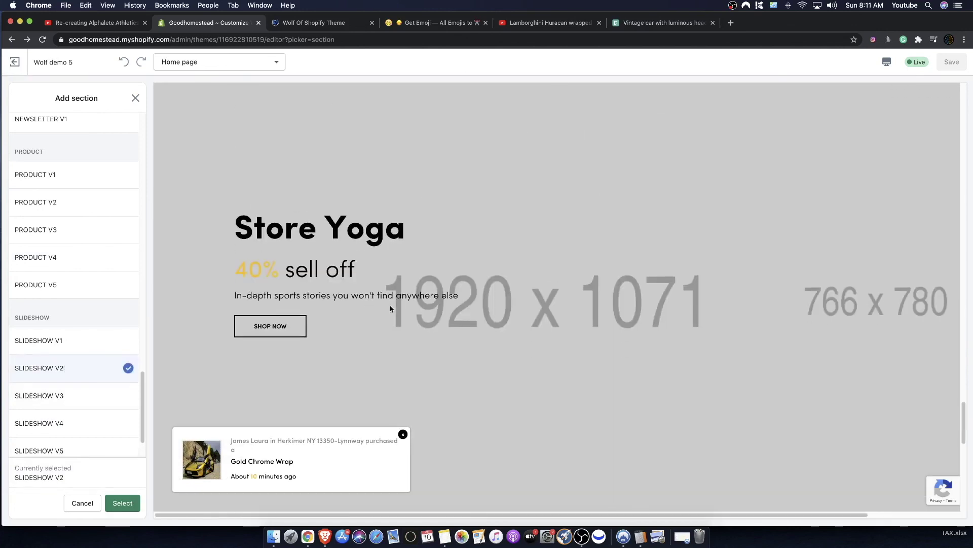
{"action": "left_click", "coordinate": [78, 397]}
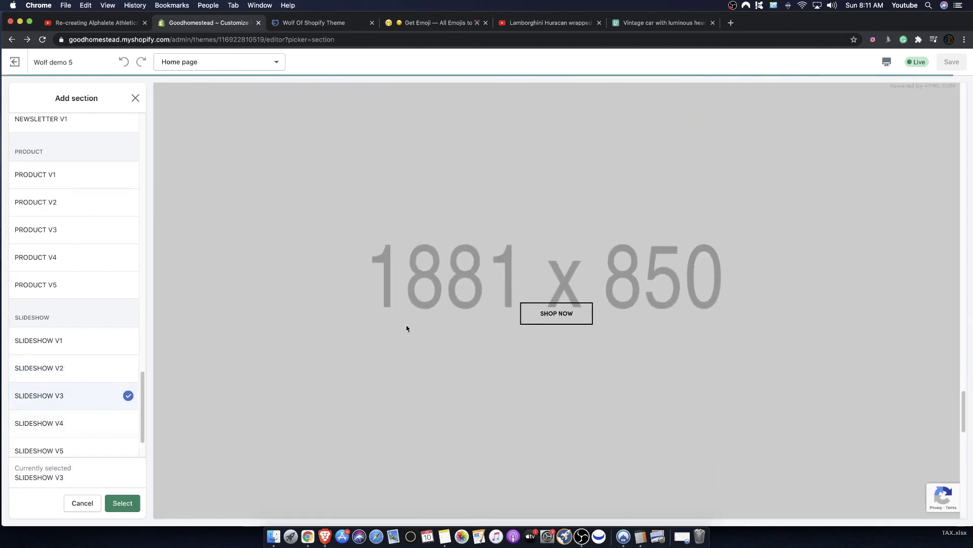
{"action": "left_click", "coordinate": [31, 430]}
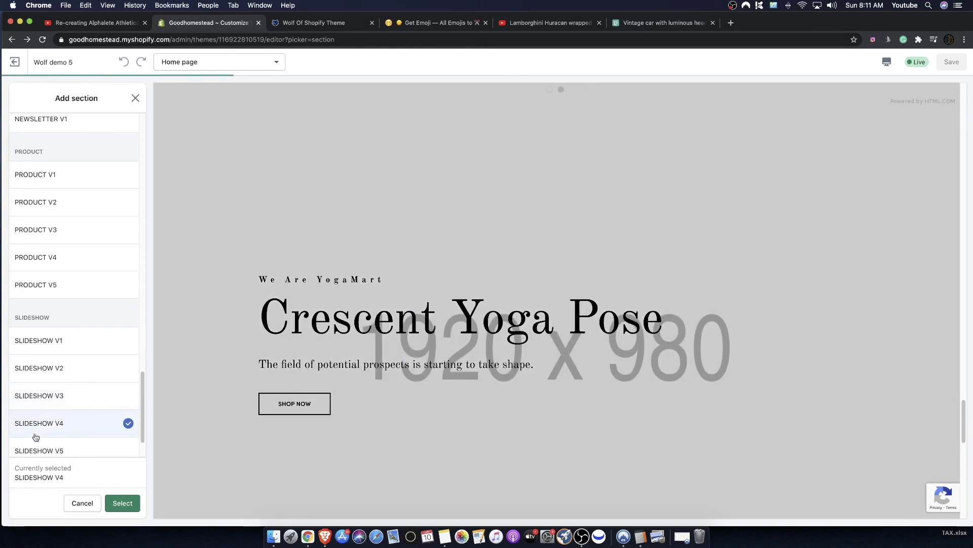
{"action": "scroll", "coordinate": [67, 428], "scroll_direction": "down", "scroll_amount": 1}
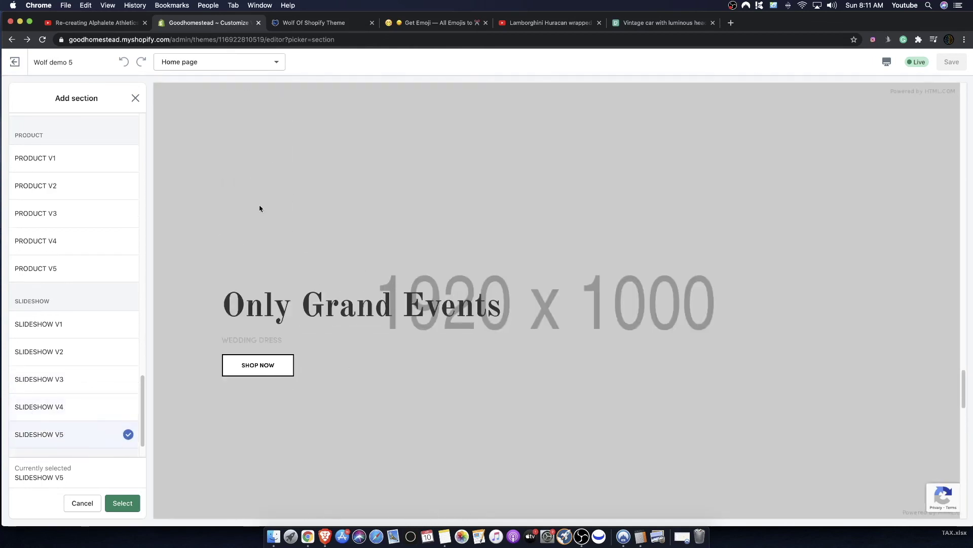
{"action": "left_click_drag", "start_coordinate": [269, 285], "coordinate": [404, 311]}
Add the TESTIMONIAL V1 section to the Home page and save the theme
{"action": "scroll", "coordinate": [76, 367], "scroll_direction": "down", "scroll_amount": 3}
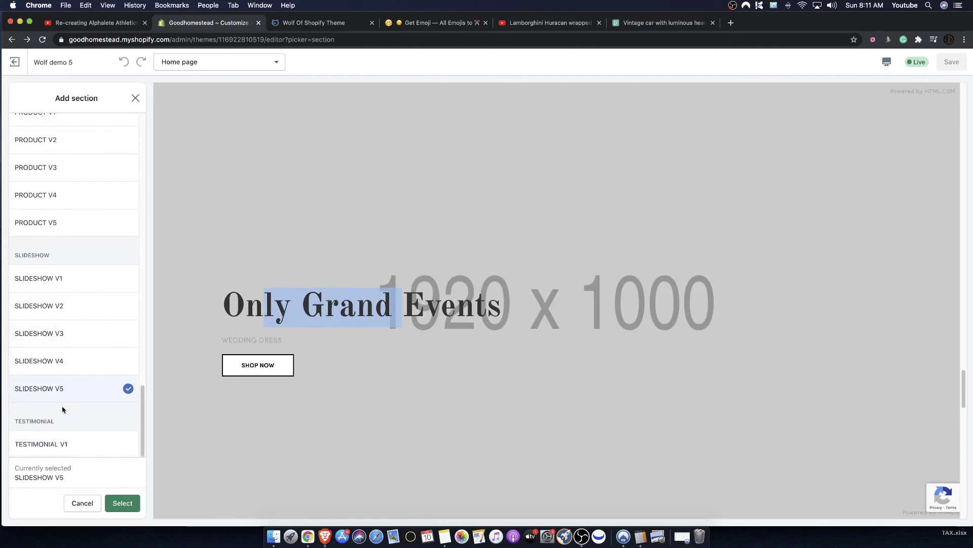
{"action": "left_click", "coordinate": [79, 443]}
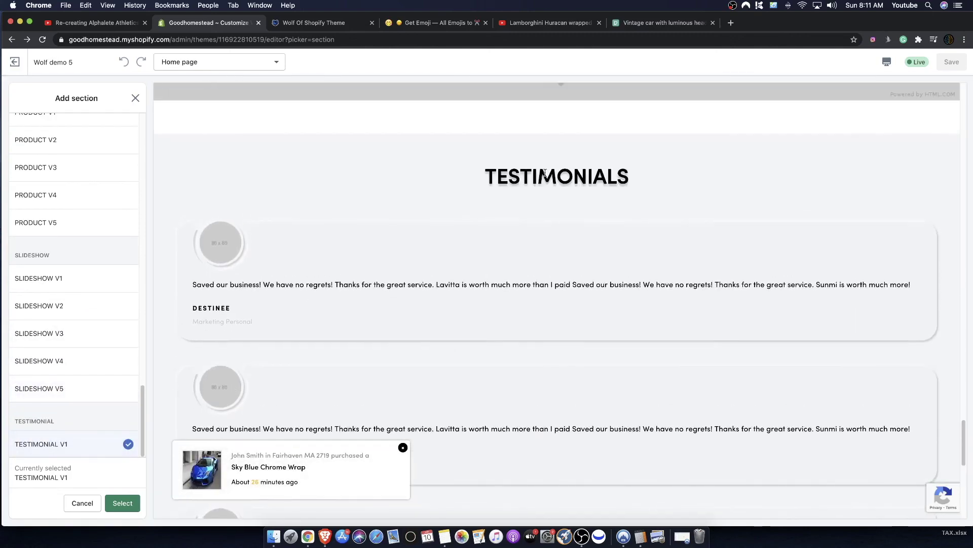
{"action": "left_click", "coordinate": [122, 502]}
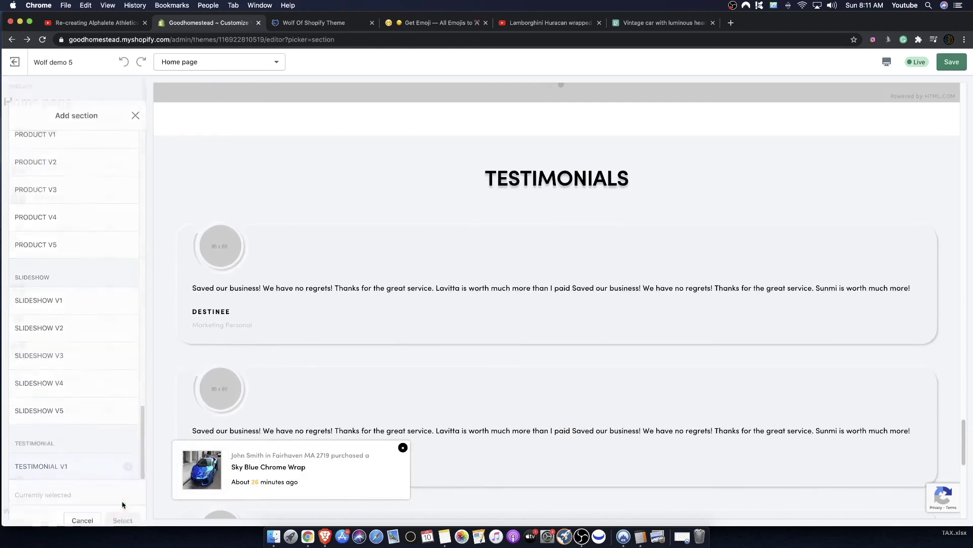
{"action": "key", "text": "super+s"}
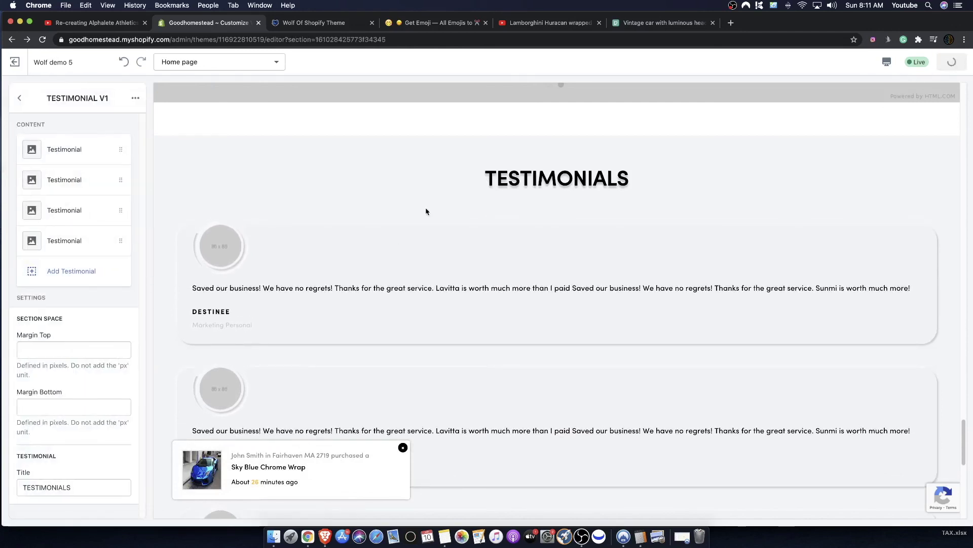
Hide the SLIDESHOW V1 section from the Home page, then bring up the section picker
{"action": "left_click", "coordinate": [19, 98]}
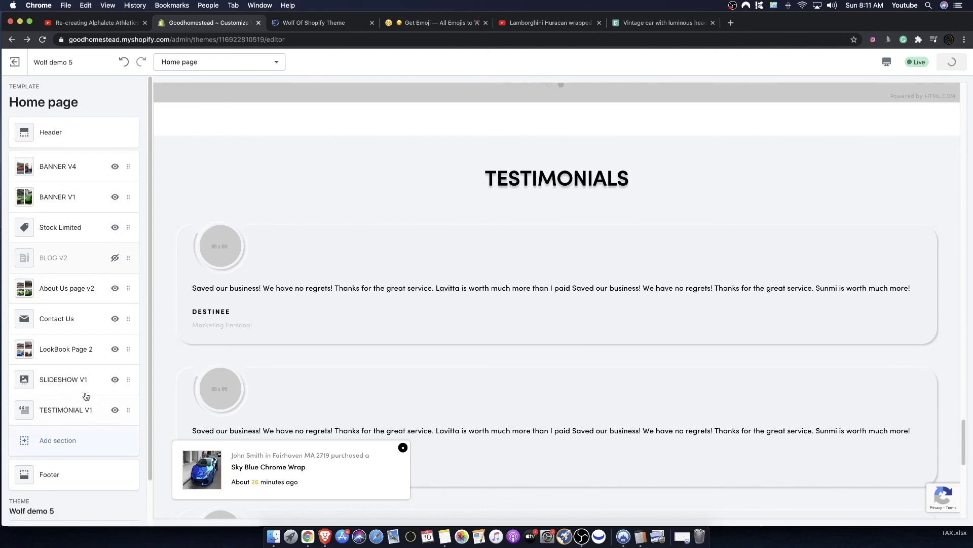
{"action": "left_click", "coordinate": [114, 381]}
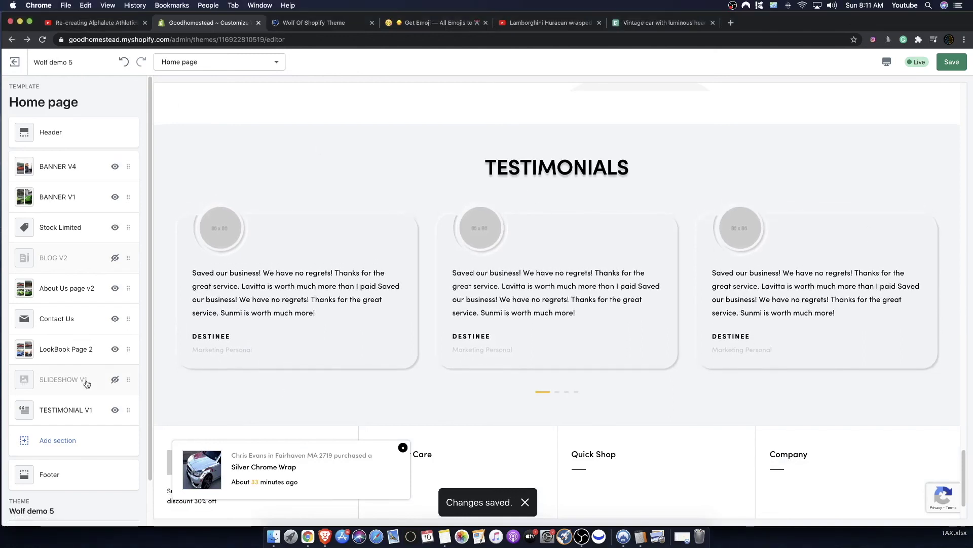
{"action": "left_click", "coordinate": [65, 441]}
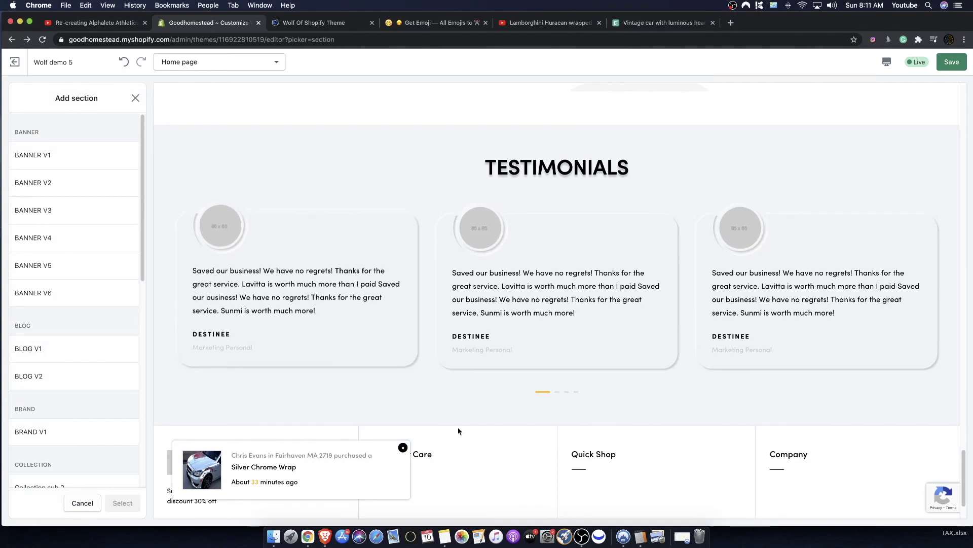
After previewing NEWSLETTER V1 and slideshow styles, add the Product Hover section to the Home page
{"action": "scroll", "coordinate": [59, 354], "scroll_direction": "down", "scroll_amount": 10}
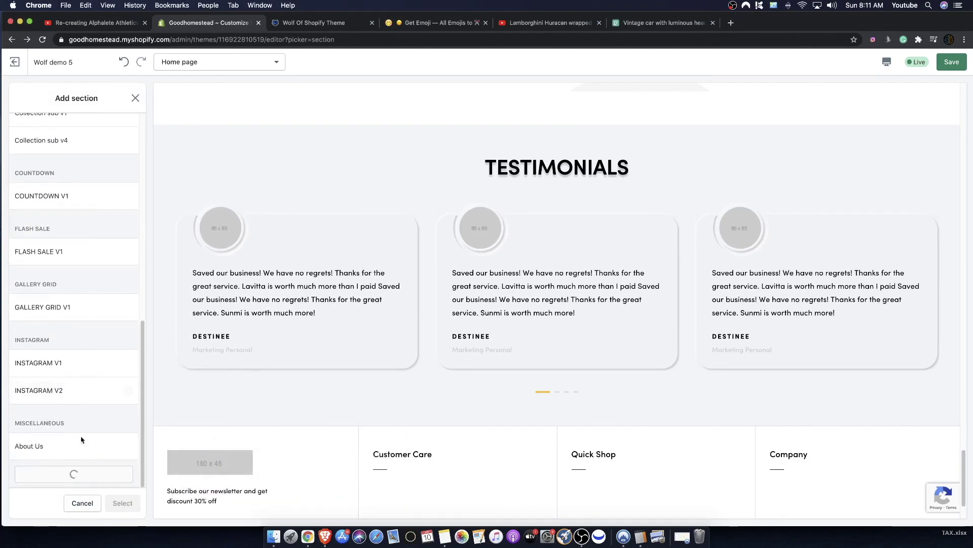
{"action": "scroll", "coordinate": [76, 385], "scroll_direction": "down", "scroll_amount": 8}
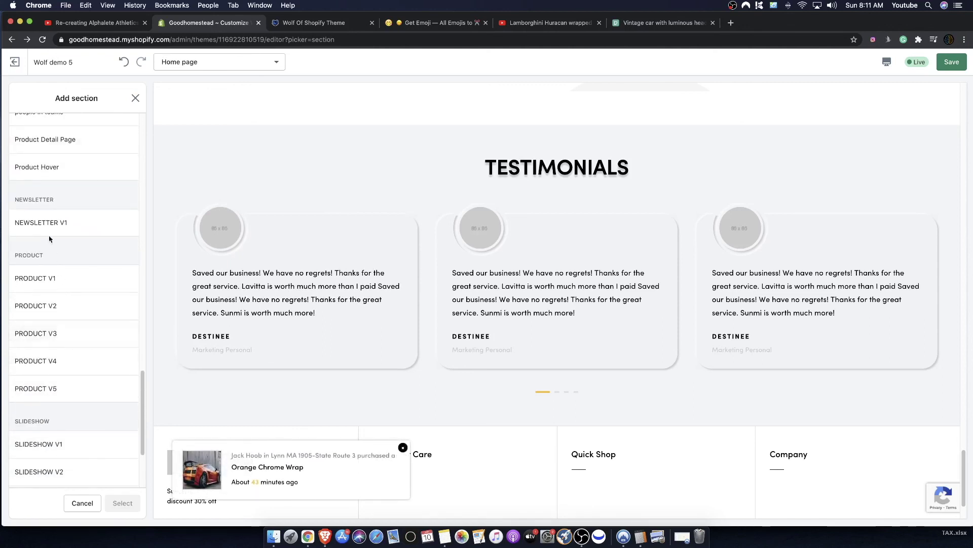
{"action": "left_click", "coordinate": [48, 224]}
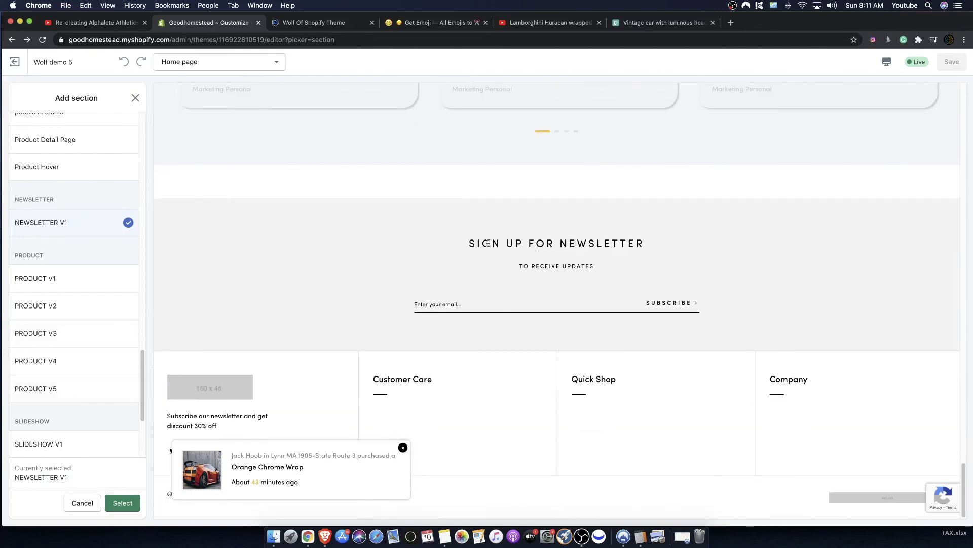
{"action": "left_click_drag", "start_coordinate": [485, 242], "coordinate": [613, 324]}
{"action": "scroll", "coordinate": [73, 355], "scroll_direction": "down", "scroll_amount": 5}
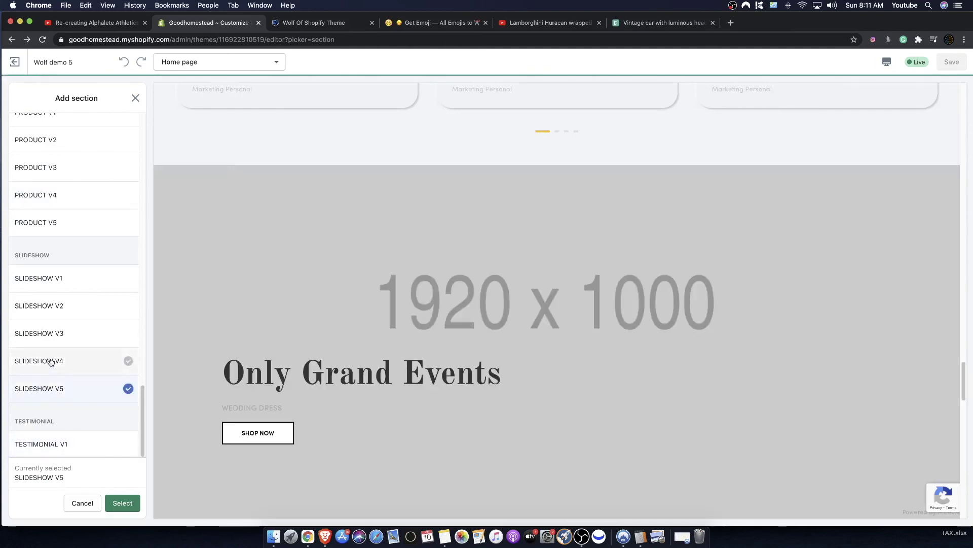
{"action": "left_click", "coordinate": [46, 361]}
{"action": "left_click", "coordinate": [56, 279]}
{"action": "scroll", "coordinate": [55, 287], "scroll_direction": "up", "scroll_amount": 5}
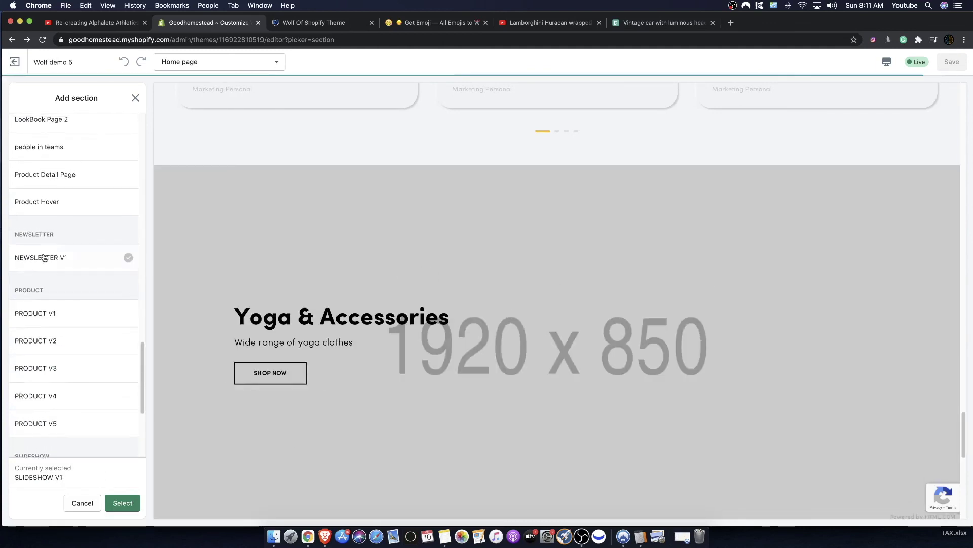
{"action": "scroll", "coordinate": [53, 269], "scroll_direction": "up", "scroll_amount": 3}
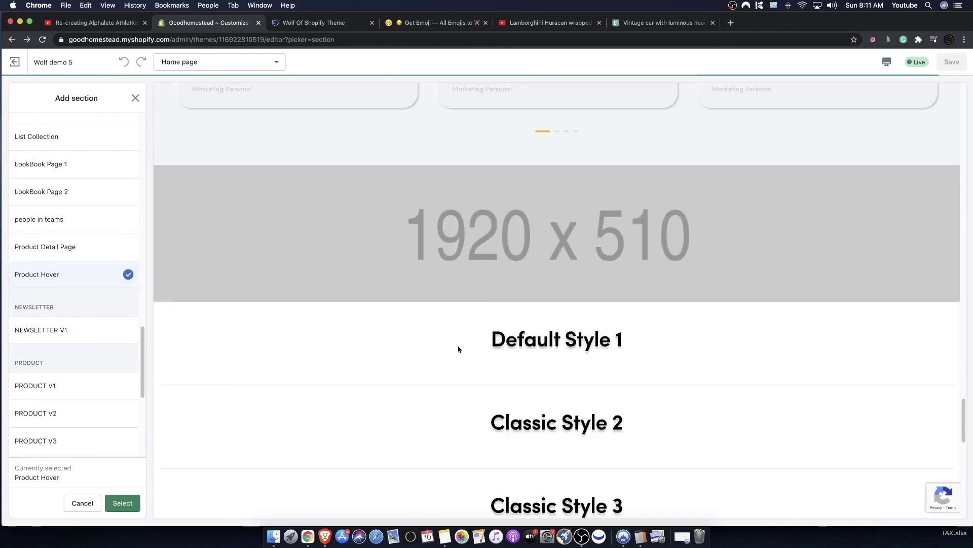
{"action": "left_click", "coordinate": [122, 503]}
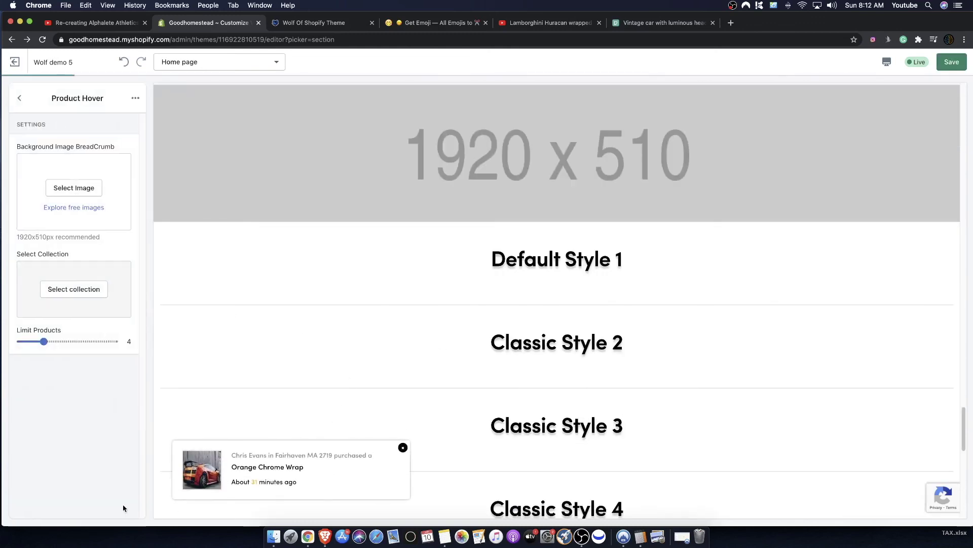
Set the Product Hover section's collection to Stock Limited
{"action": "left_click", "coordinate": [72, 295]}
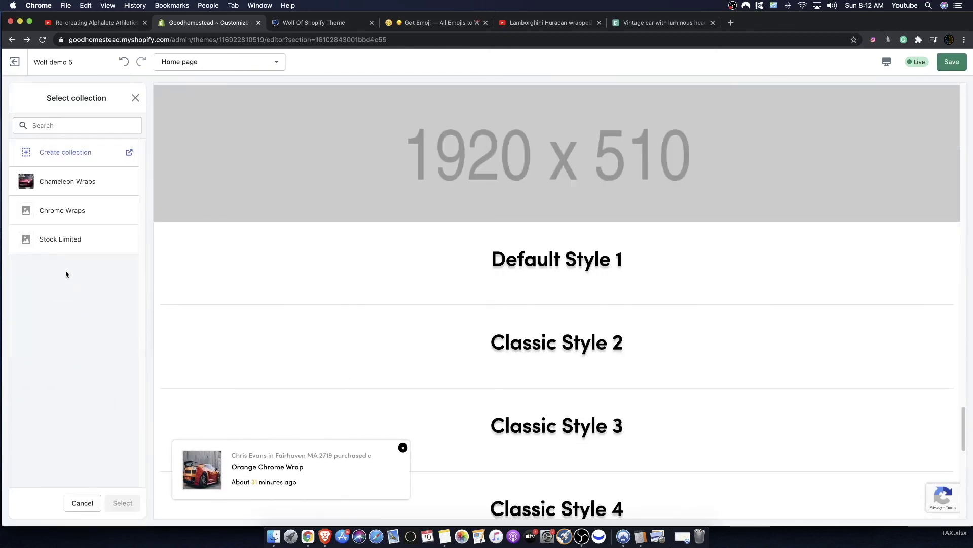
{"action": "left_click", "coordinate": [84, 248]}
{"action": "left_click", "coordinate": [118, 503]}
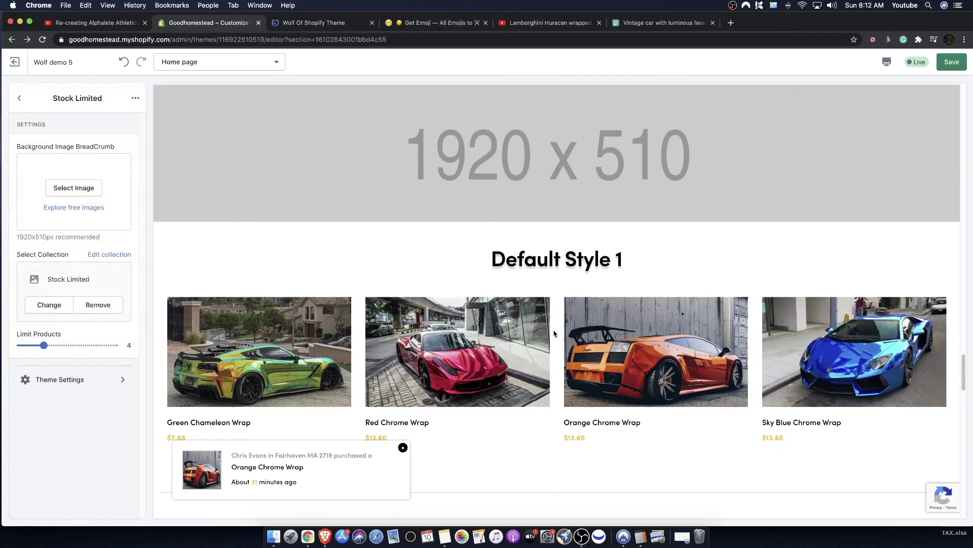
{"action": "scroll", "coordinate": [339, 328], "scroll_direction": "down", "scroll_amount": 1}
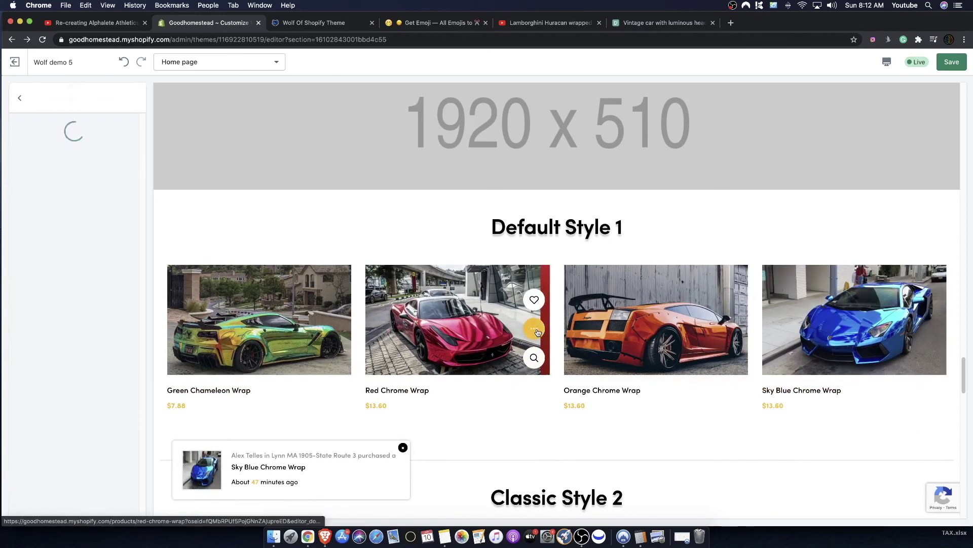
Preview the Red Chrome Wrap product page, then exit the theme editor
{"action": "left_click", "coordinate": [397, 324]}
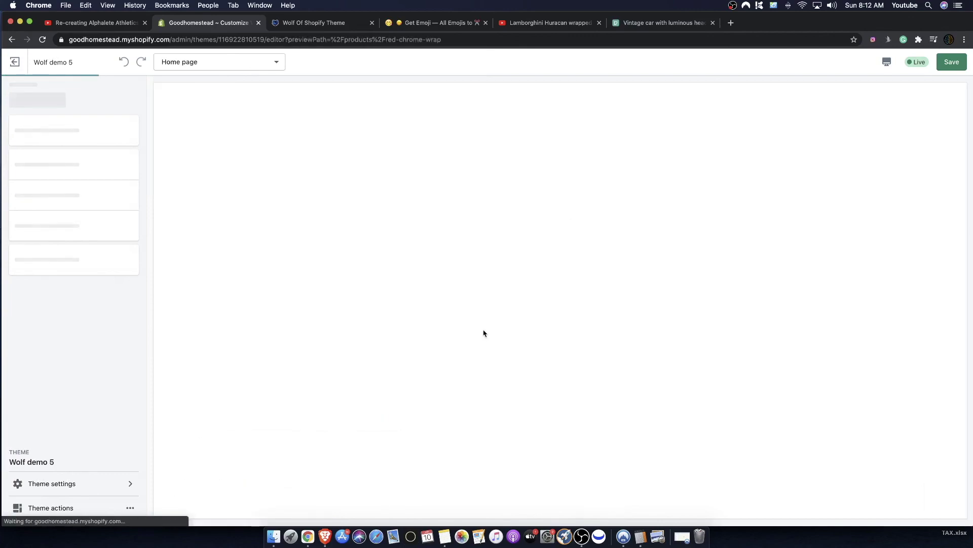
{"action": "scroll", "coordinate": [438, 318], "scroll_direction": "down", "scroll_amount": 15}
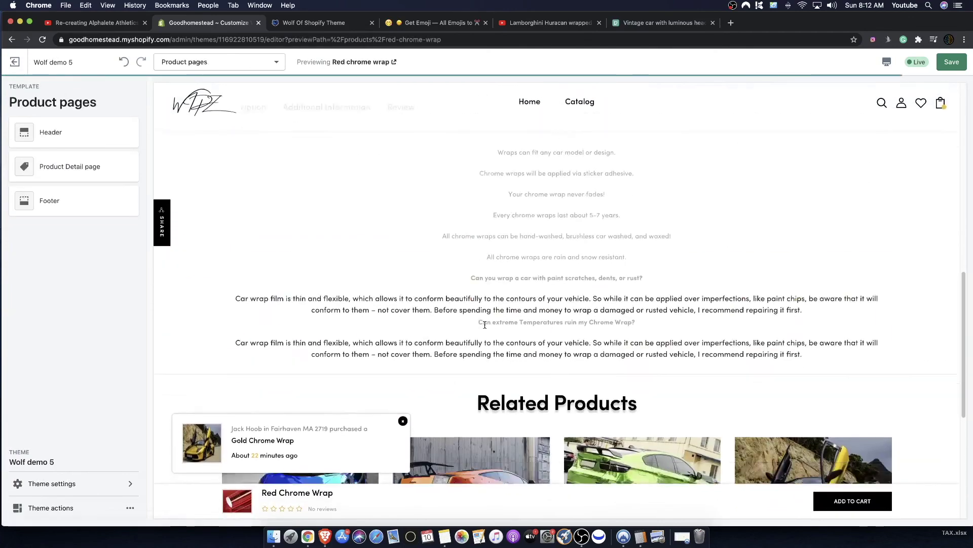
{"action": "scroll", "coordinate": [374, 467], "scroll_direction": "up", "scroll_amount": 5}
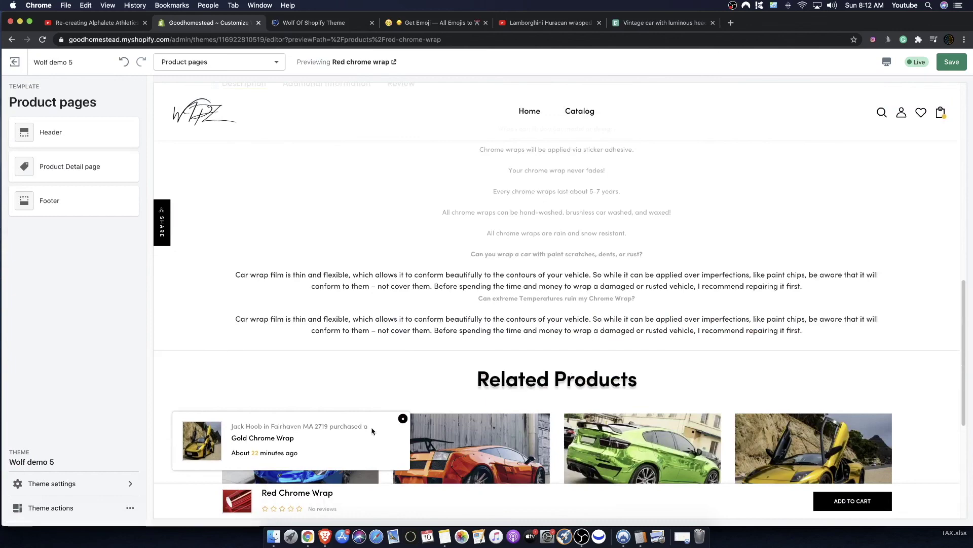
{"action": "scroll", "coordinate": [348, 477], "scroll_direction": "down", "scroll_amount": 5}
{"action": "left_click", "coordinate": [15, 61]}
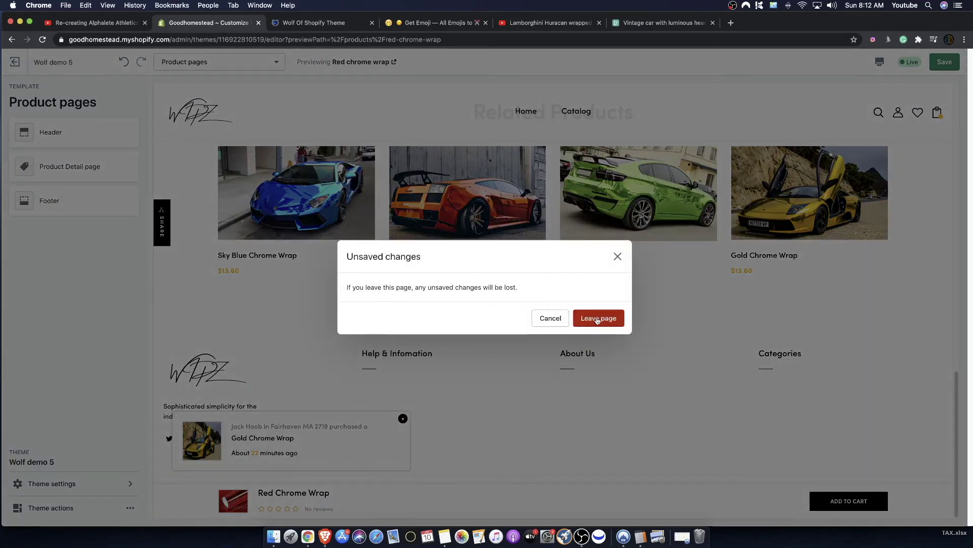
Leave without saving, returning to the Themes page showing Wolf demo 5 as live theme
{"action": "left_click", "coordinate": [597, 319]}
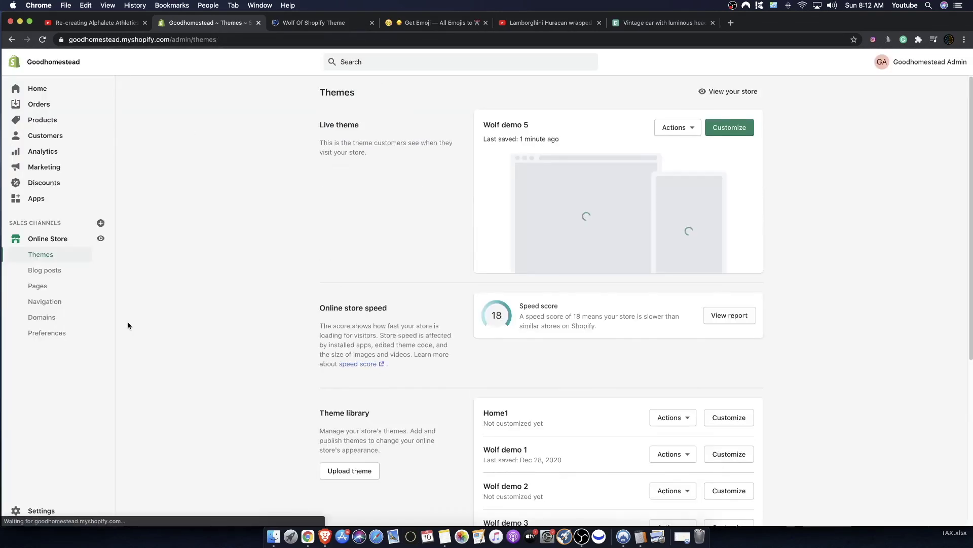
{"action": "scroll", "coordinate": [326, 324], "scroll_direction": "down", "scroll_amount": 5}
{"action": "scroll", "coordinate": [393, 249], "scroll_direction": "up", "scroll_amount": 5}
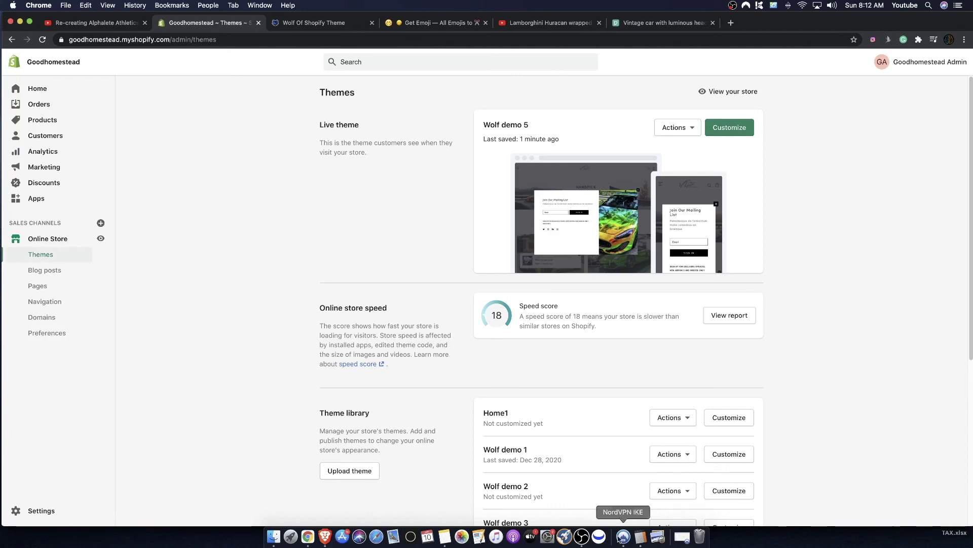
{"action": "left_click", "coordinate": [564, 537]}
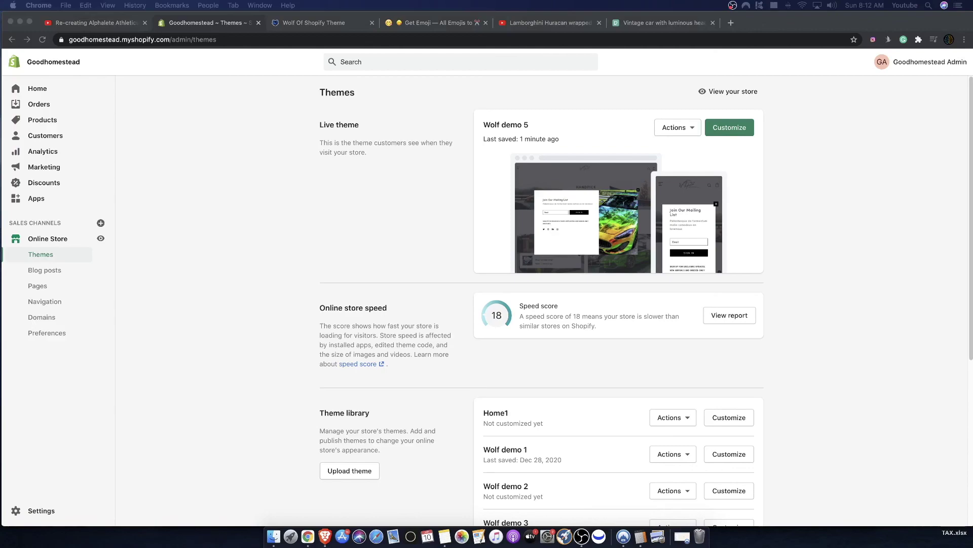